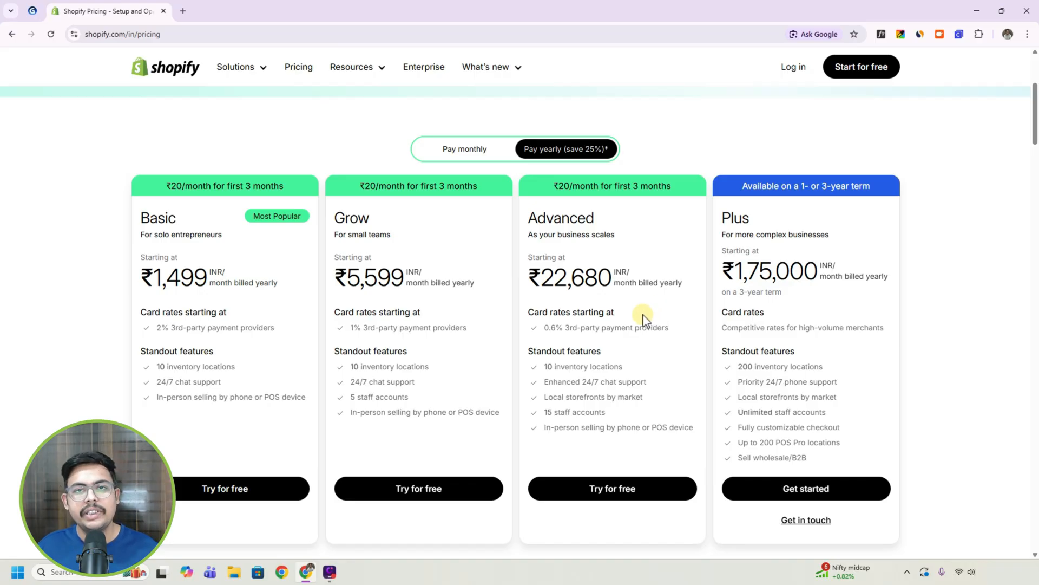
Start the free trial from the pricing page and create the Shopify account with the e-mail address and account password.
scroll(643, 318, up, 4)
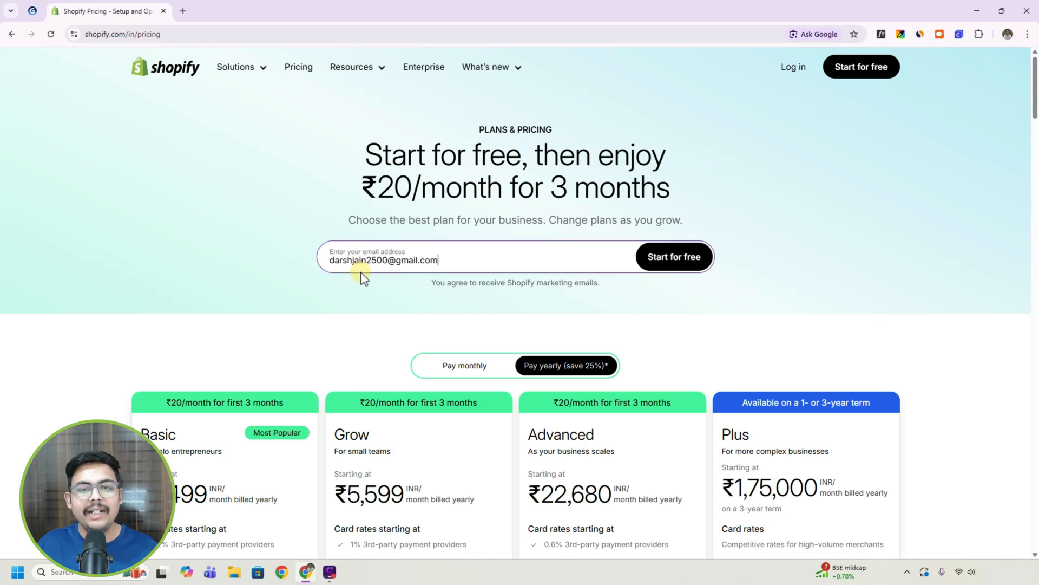
click(675, 262)
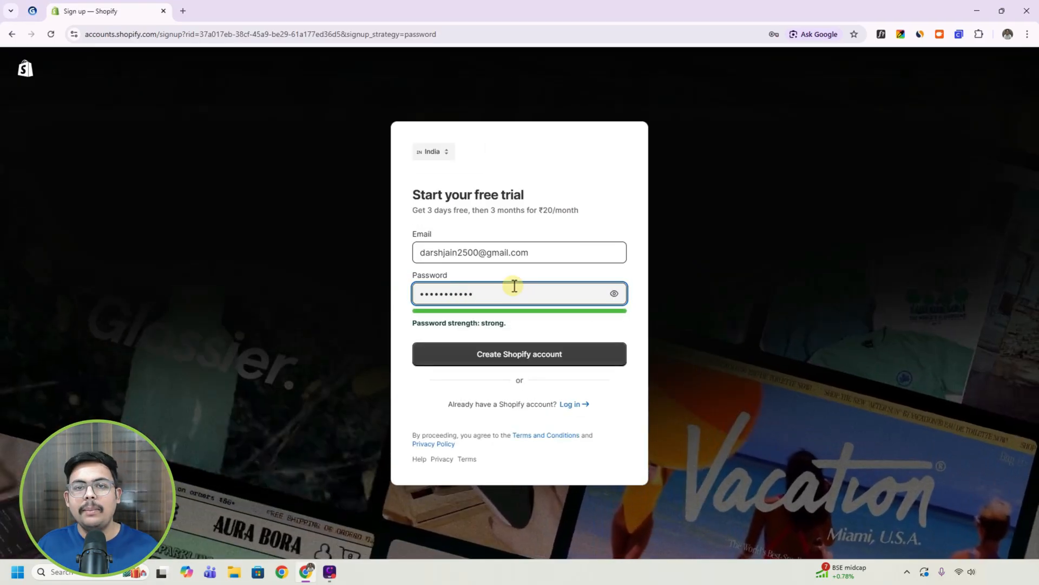
drag(482, 324, 501, 324)
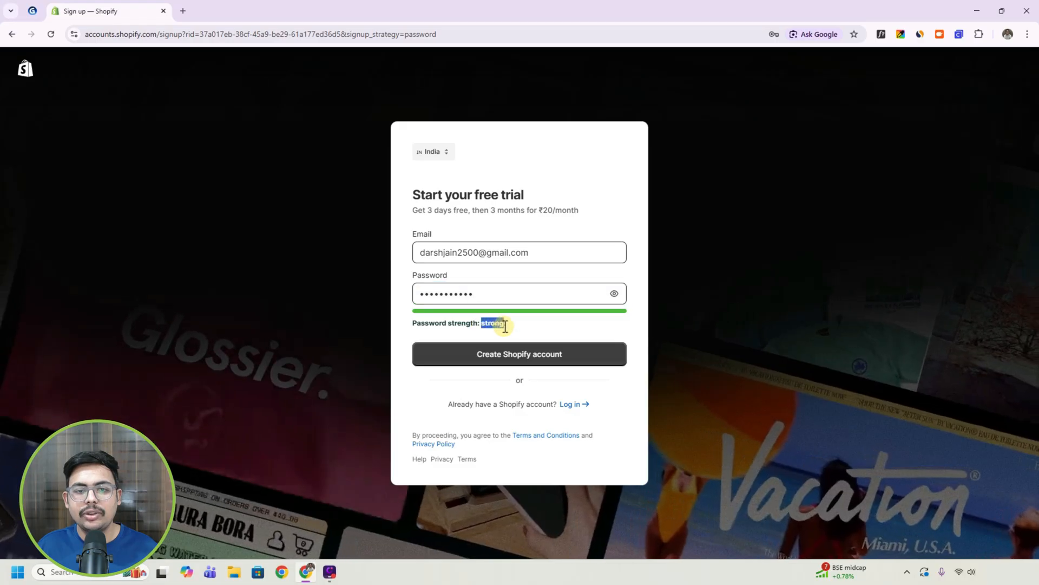
click(547, 321)
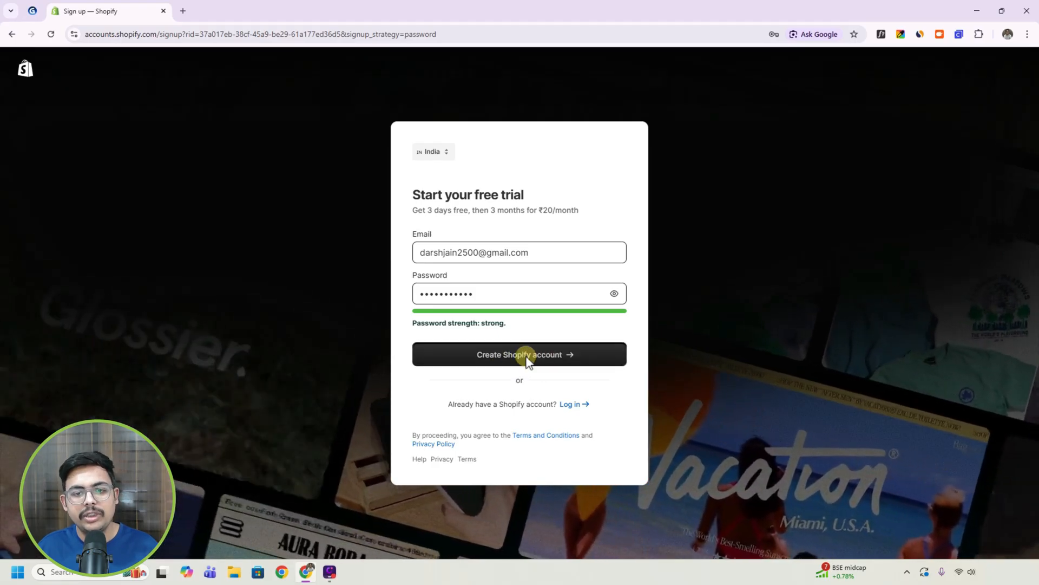
click(528, 358)
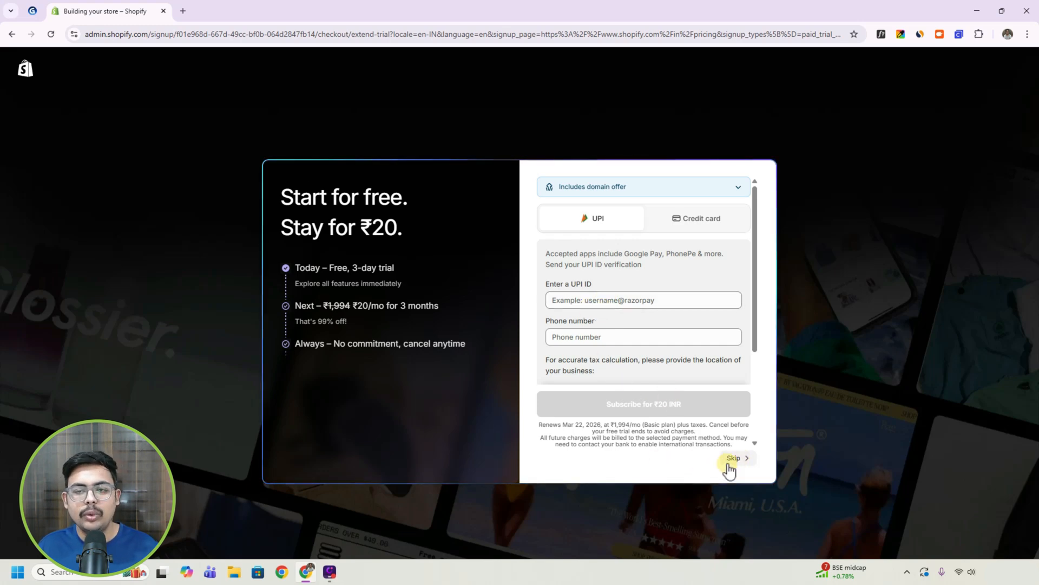
Skip the trial's payment details and choose an online store as the place to sell.
click(736, 459)
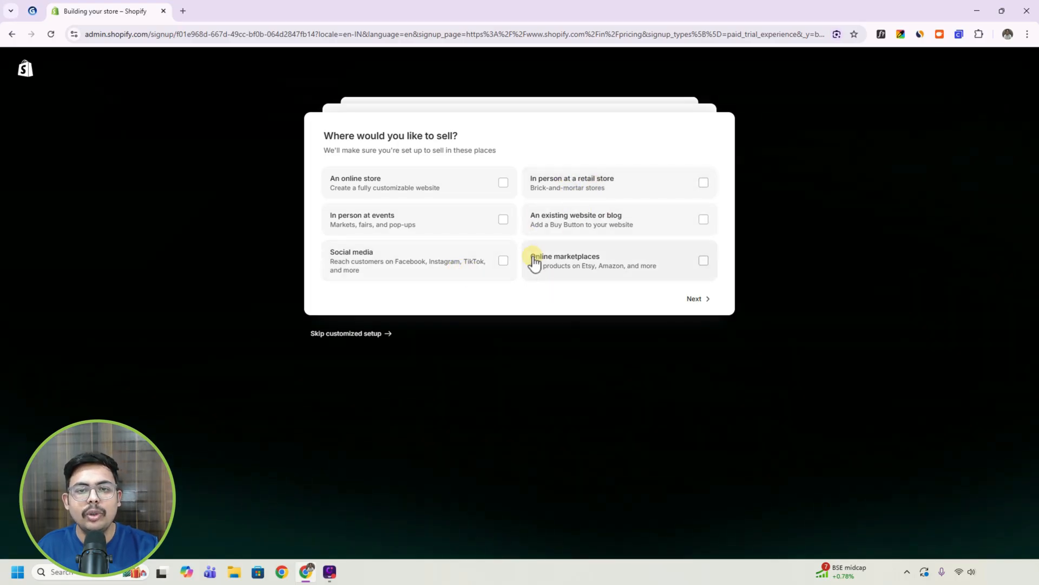
click(375, 188)
click(692, 300)
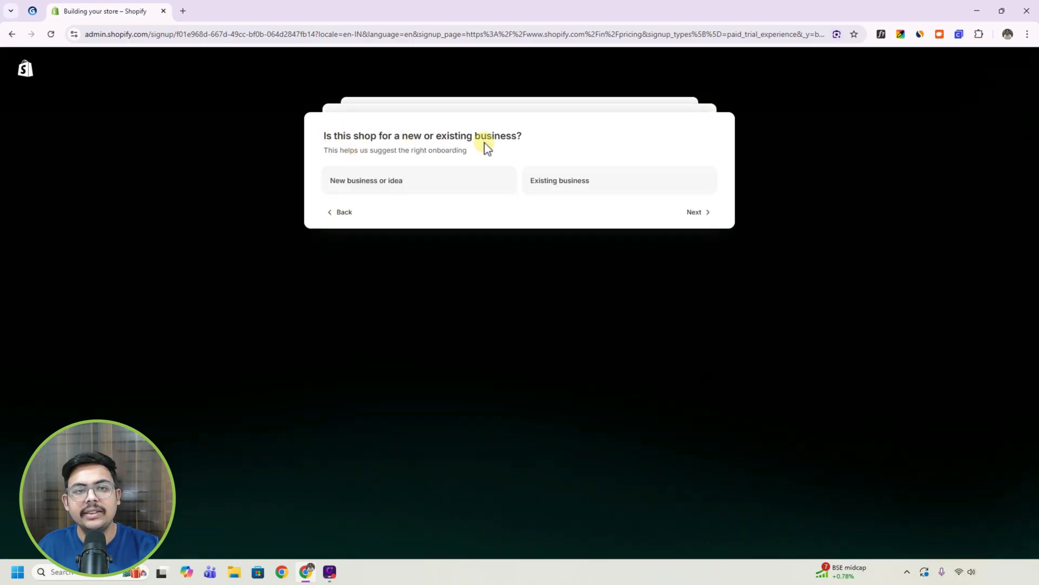
Describe the shop as a new business or idea selling products bought or made by the owner.
click(387, 190)
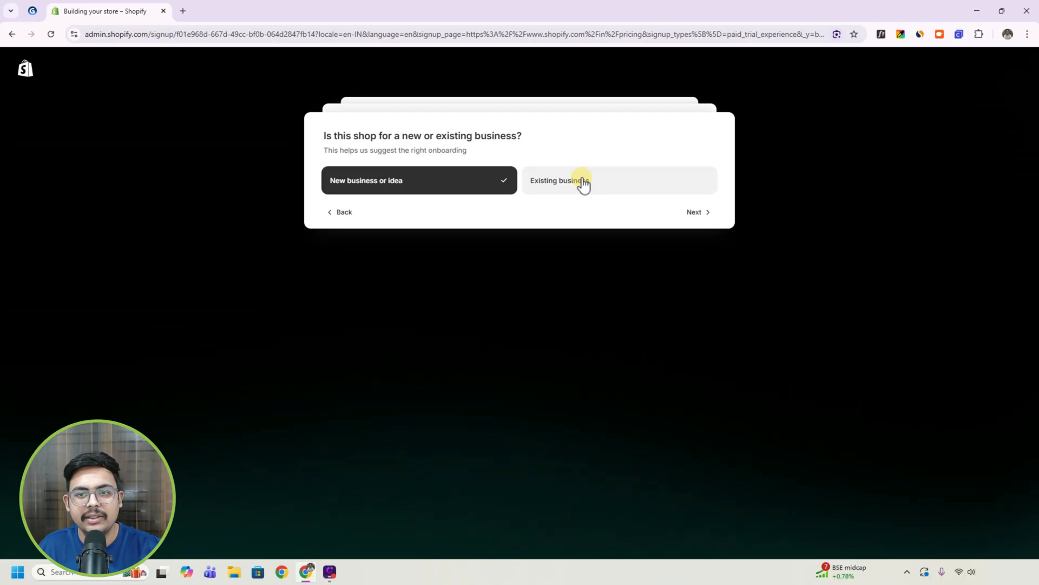
click(697, 215)
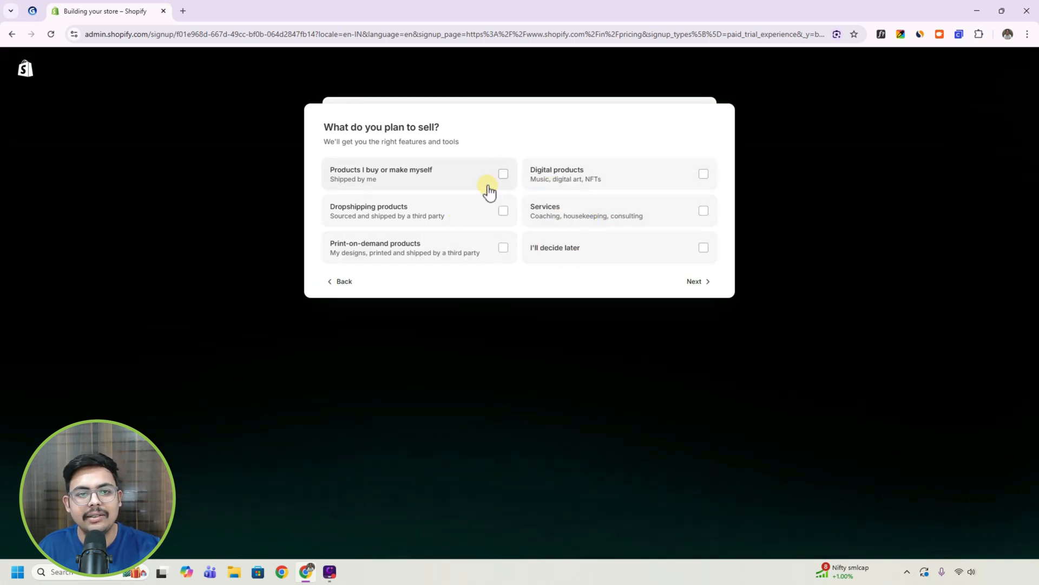
click(402, 180)
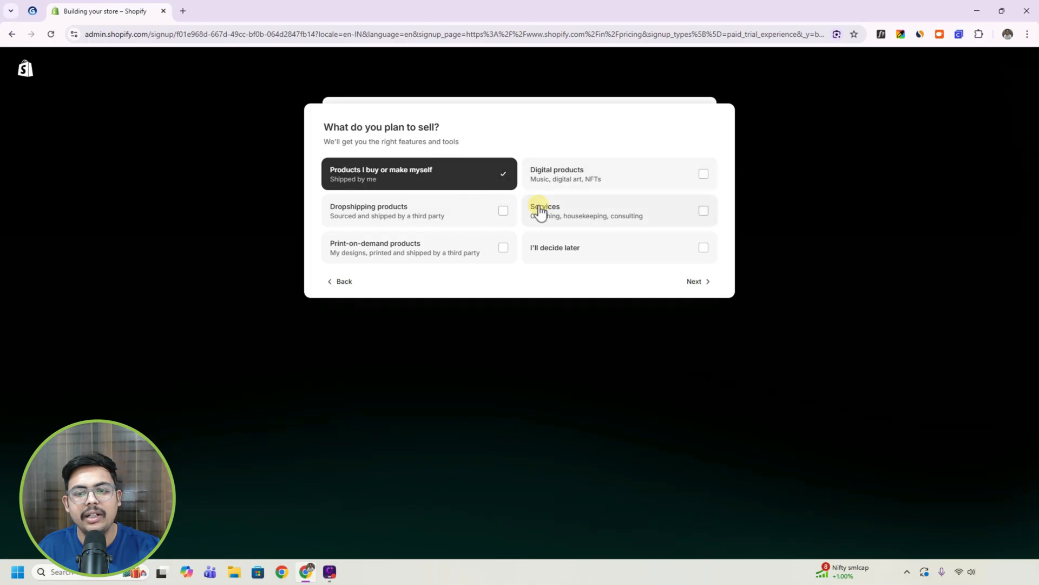
click(697, 285)
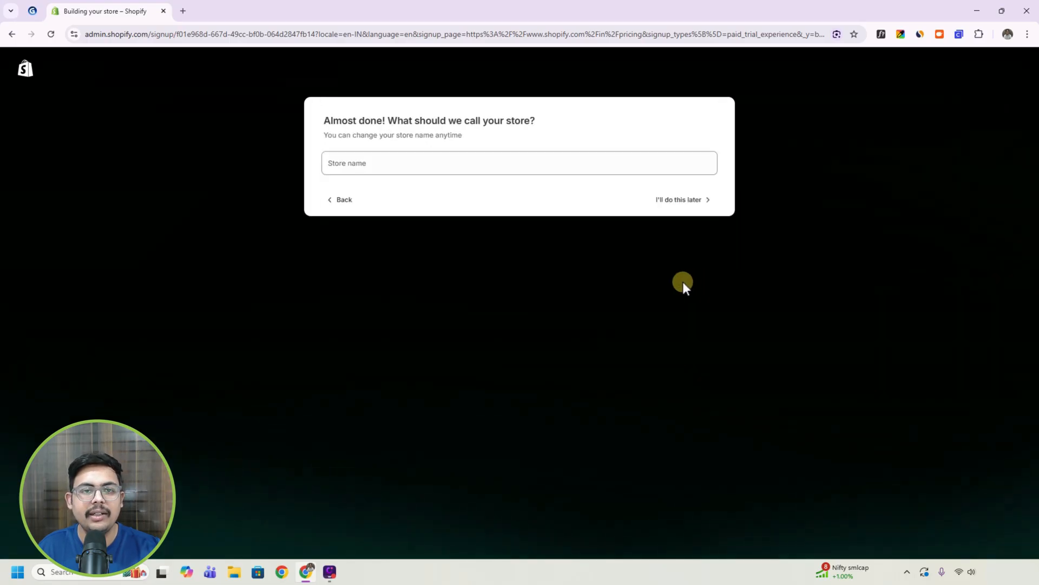
Name the store Urban Vastra and finish the store setup.
click(372, 157)
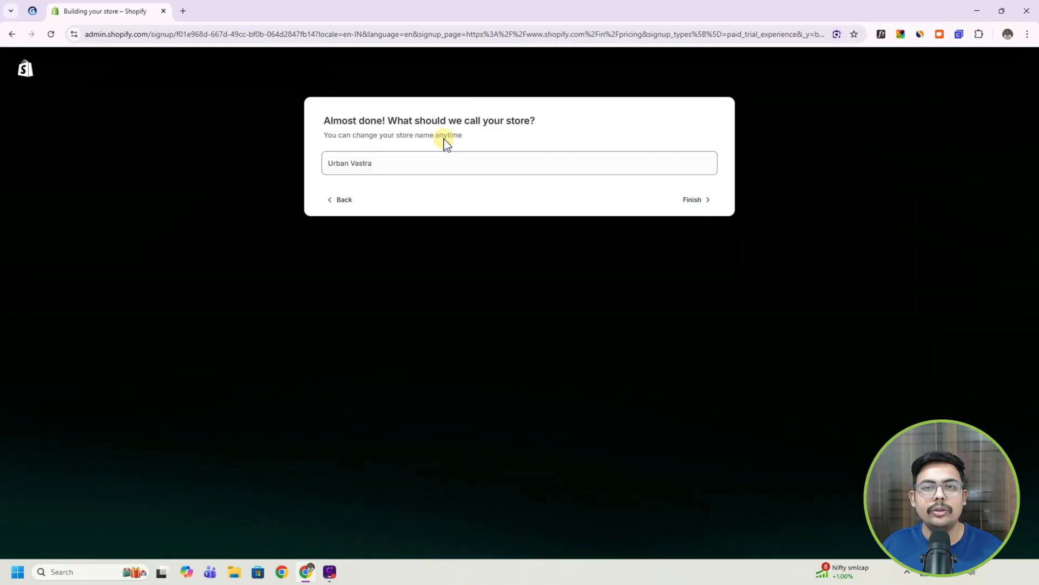
text(Urban Vastra)
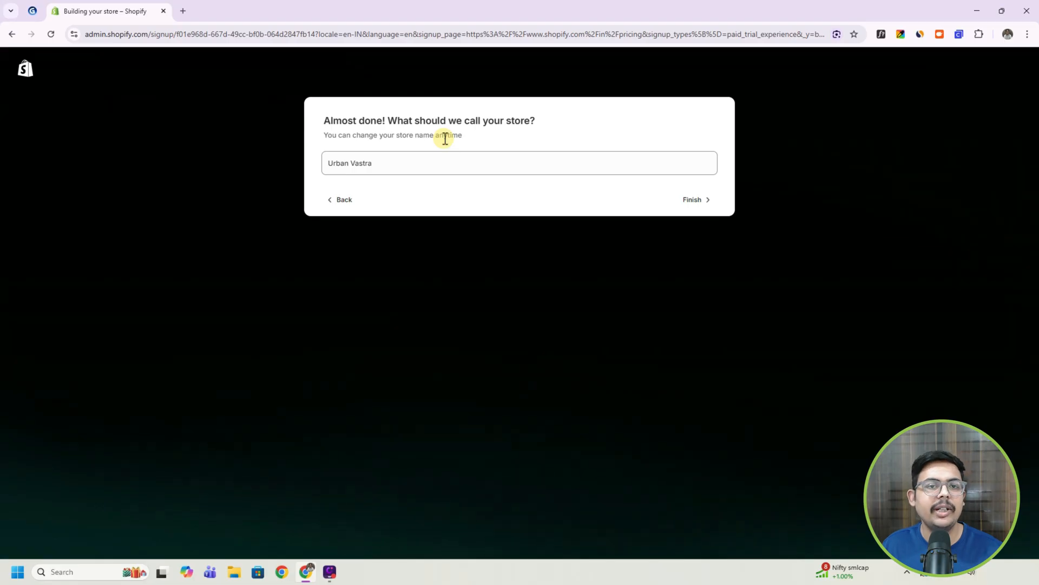
click(691, 203)
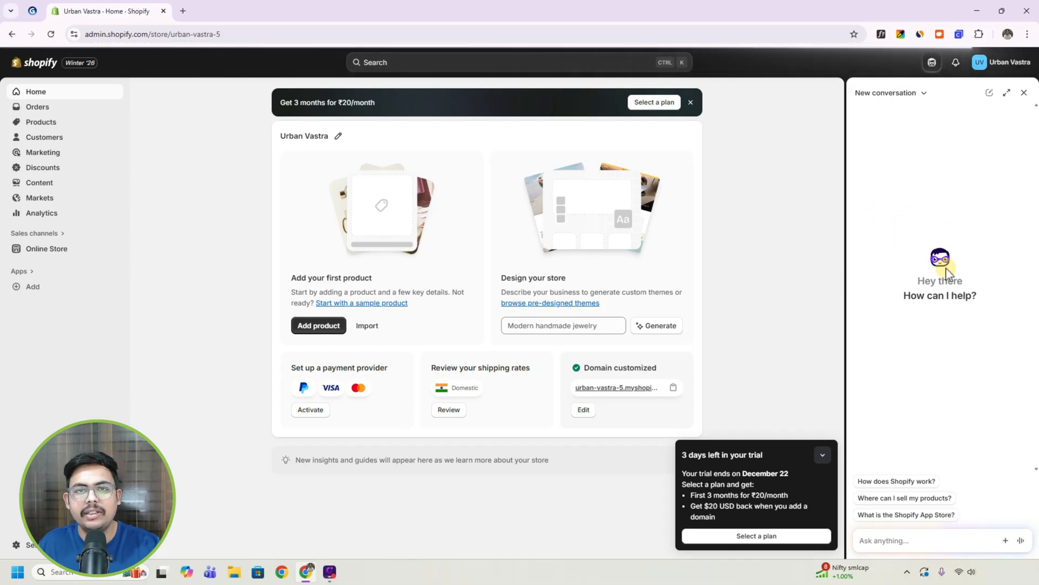
Close the assistant conversation and collapse the trial notice on the store's home page.
click(1024, 93)
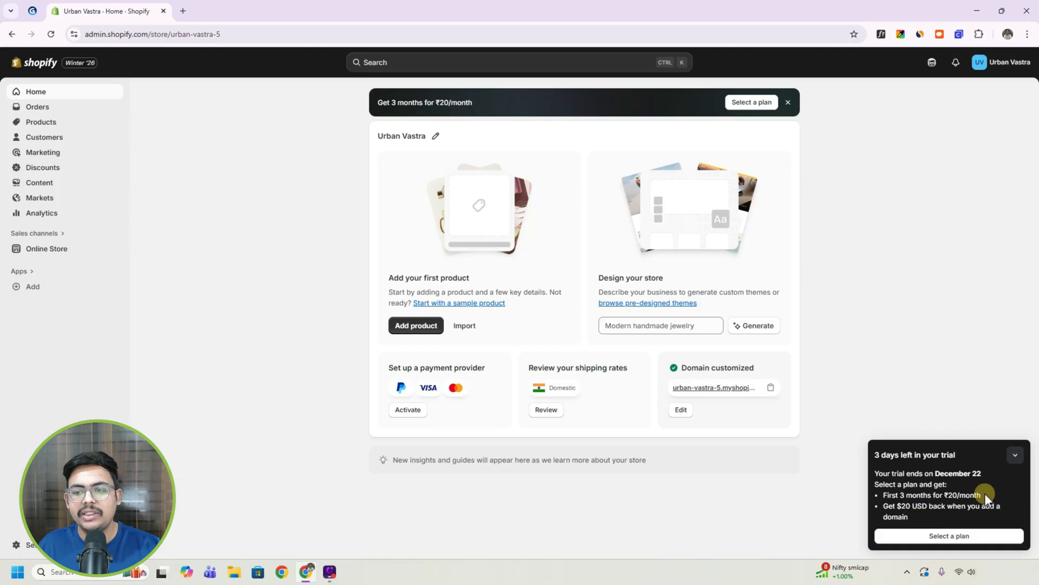
click(1016, 455)
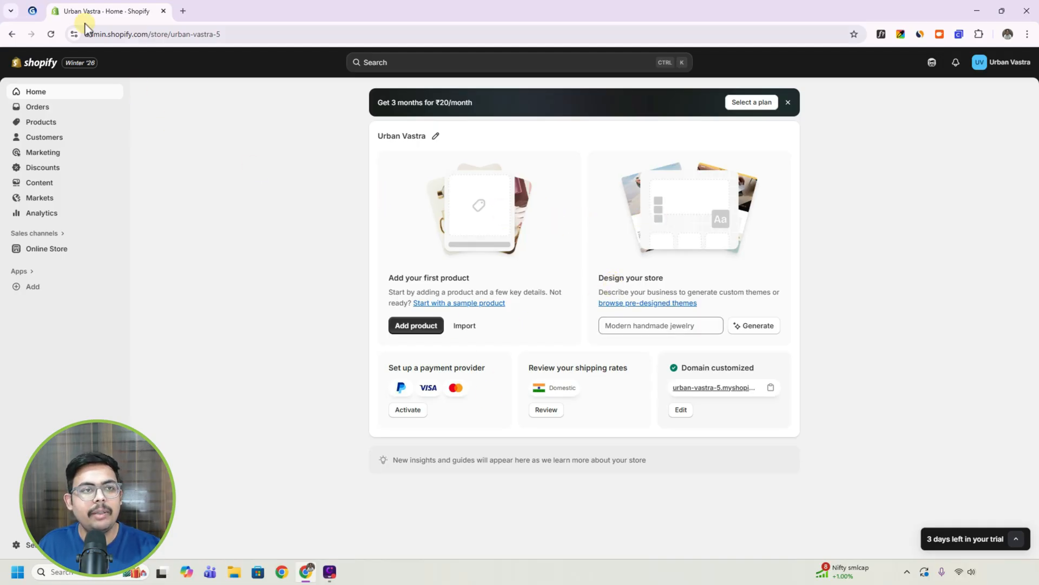
Check the Shopify Tutorial outline in the open Gamma document and return to the Shopify admin.
click(30, 10)
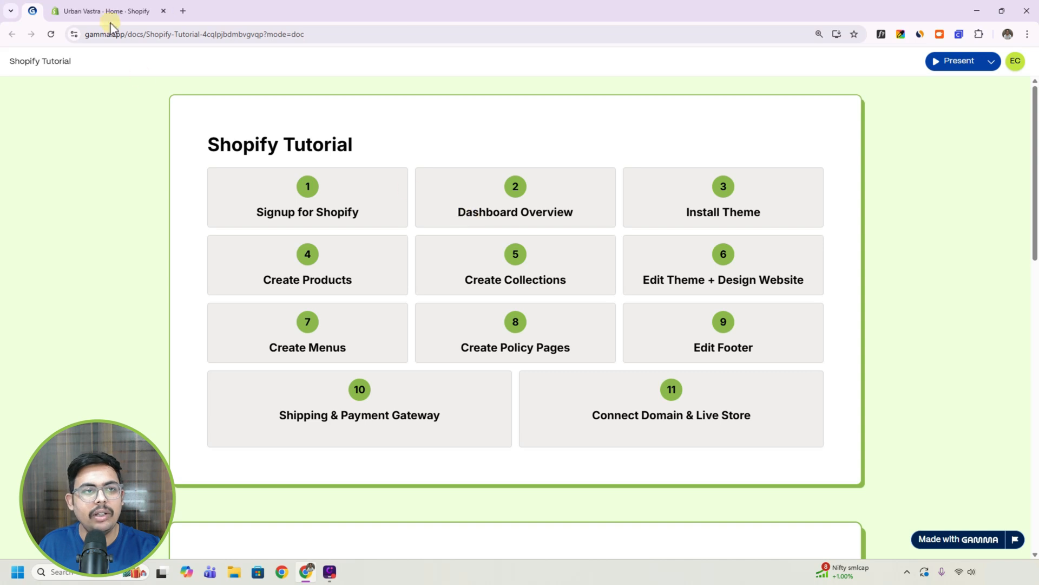
click(155, 9)
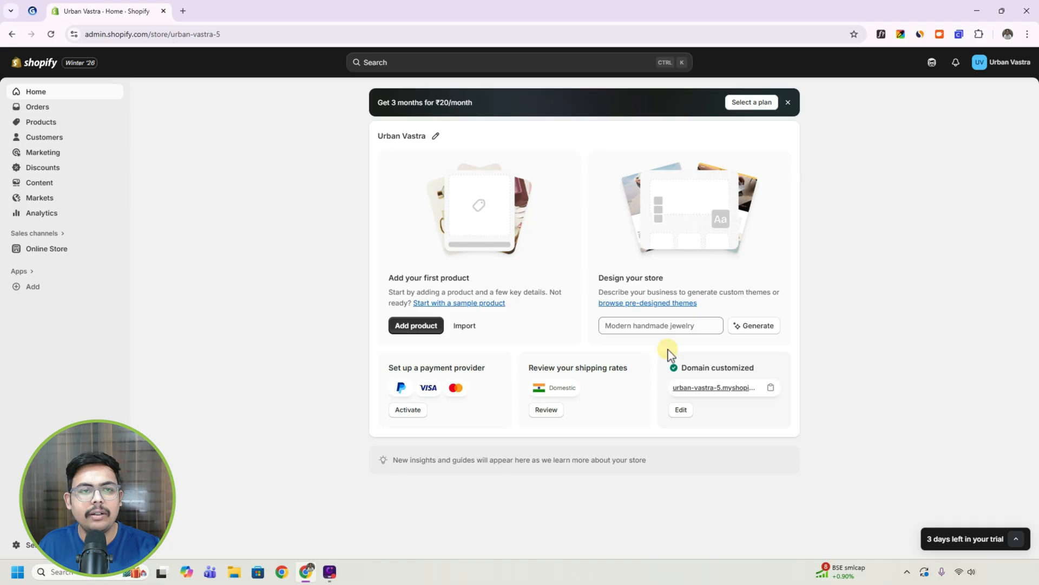
Look through the store's Orders, Products, Collections and Inventory pages.
click(24, 110)
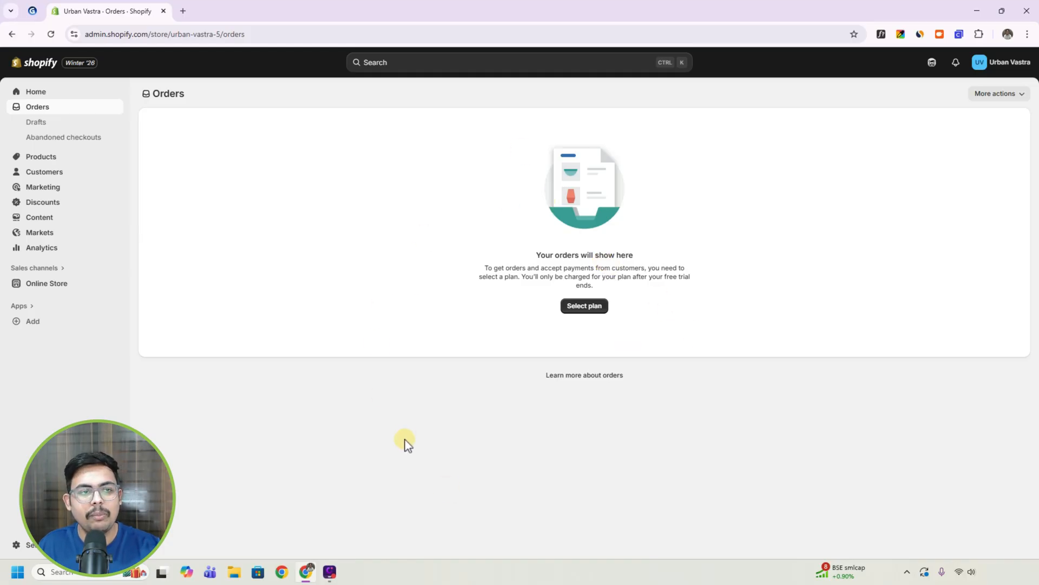
click(53, 159)
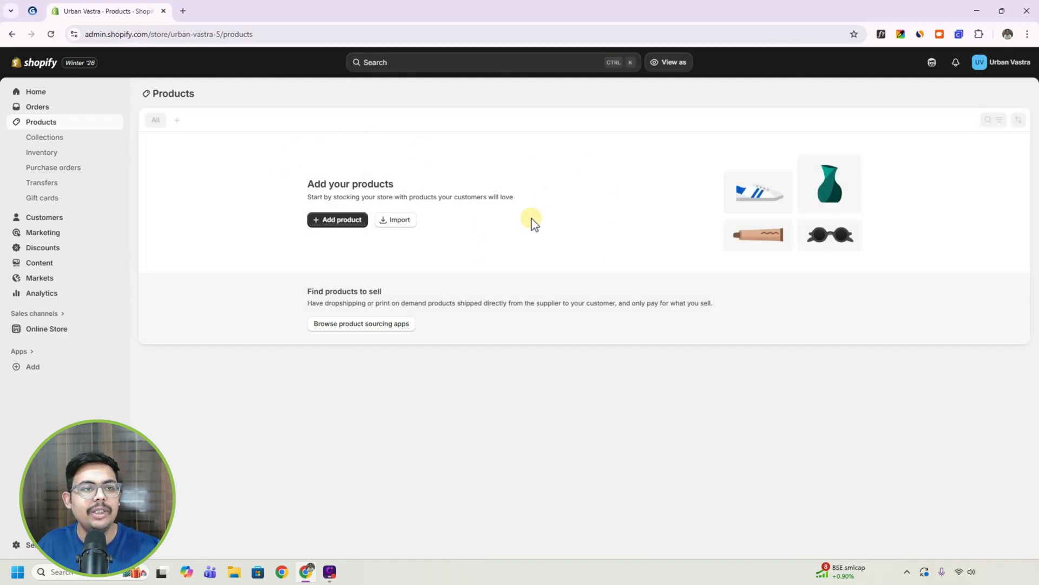
click(54, 142)
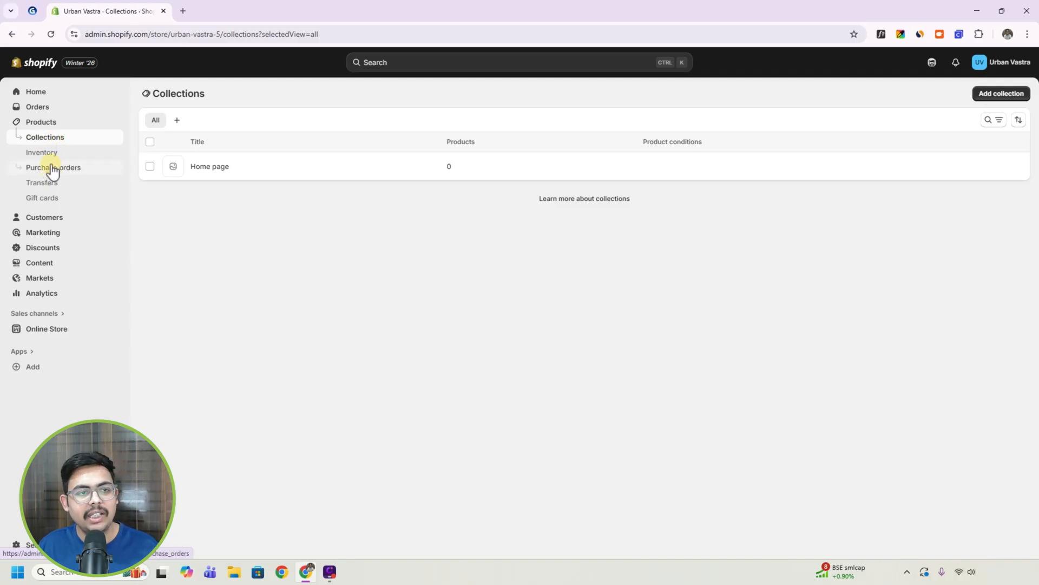
click(51, 154)
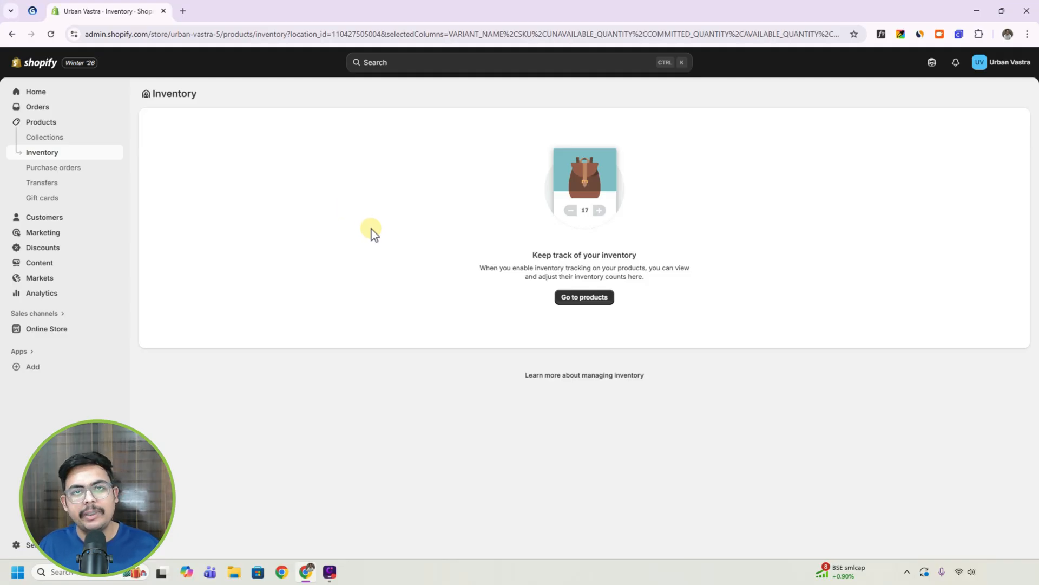
Look through the store's Customers, Marketing, Discounts, Content menus and Analytics pages.
click(54, 218)
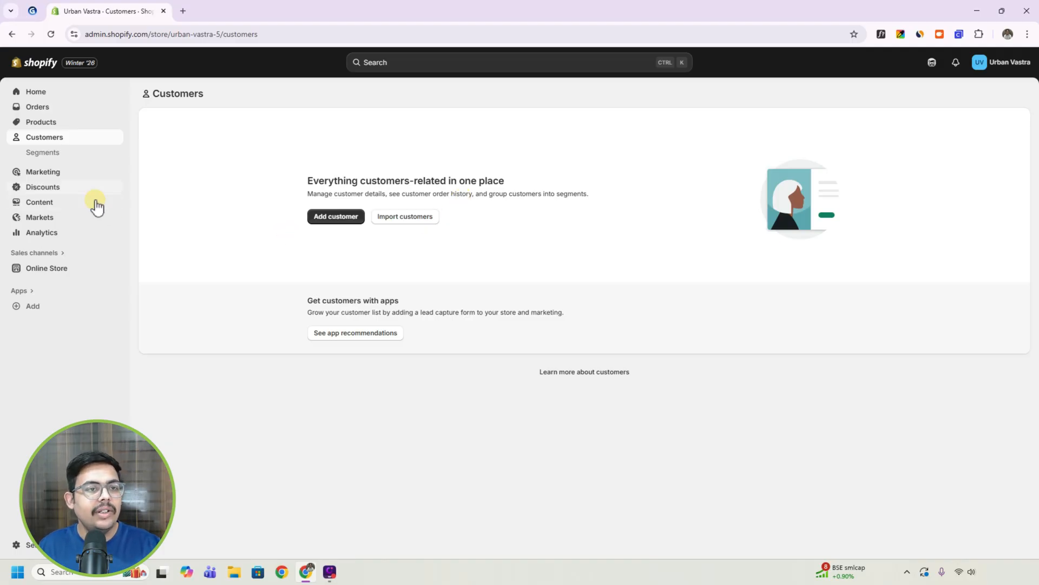
click(51, 174)
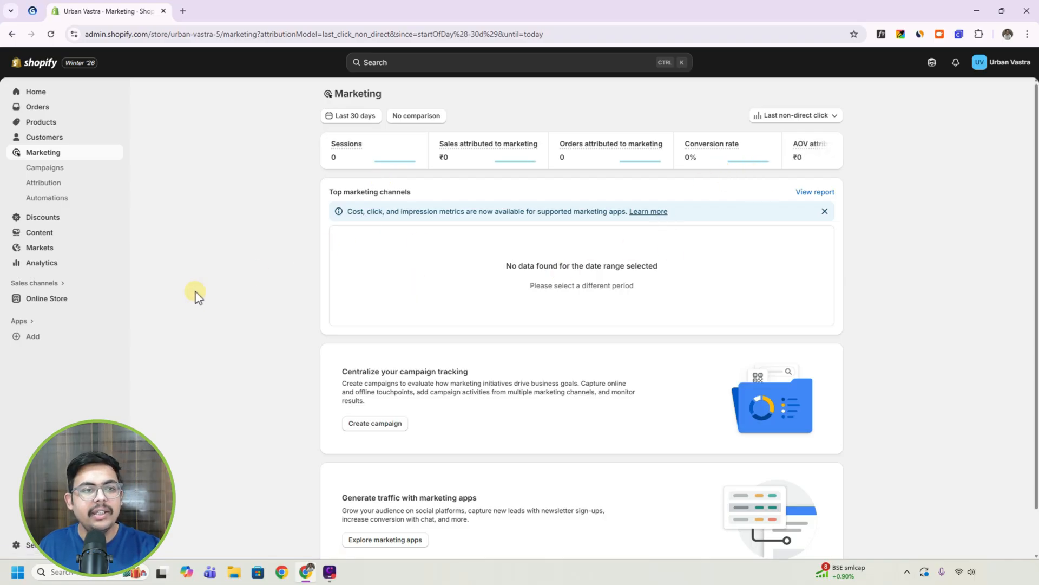
click(43, 217)
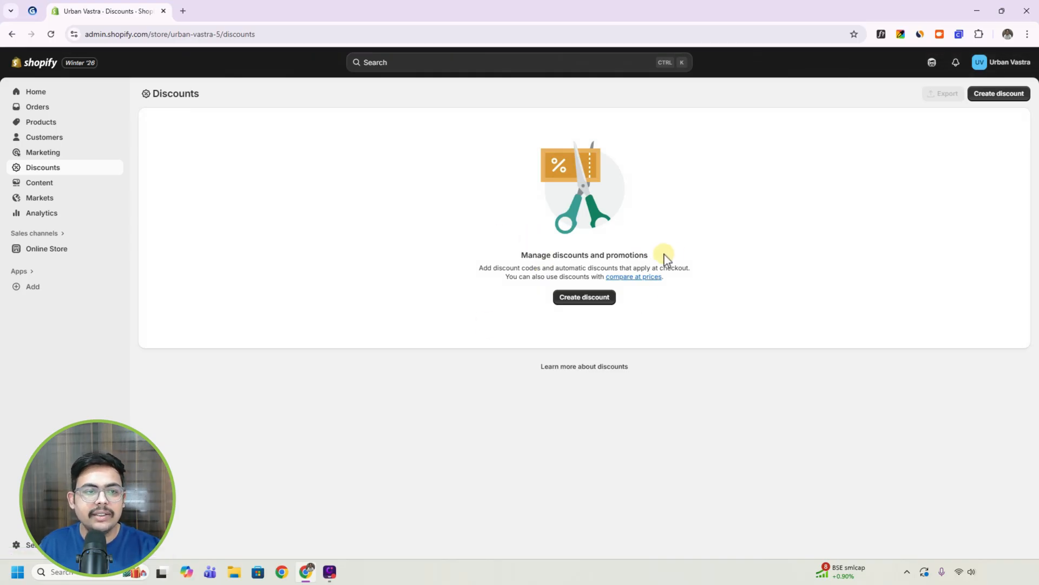
click(63, 186)
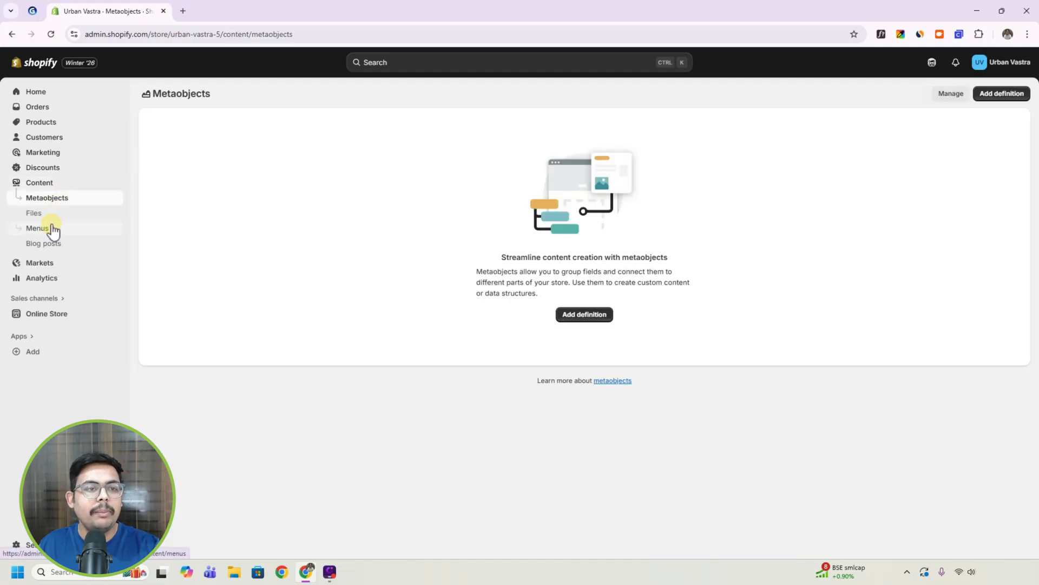
click(48, 228)
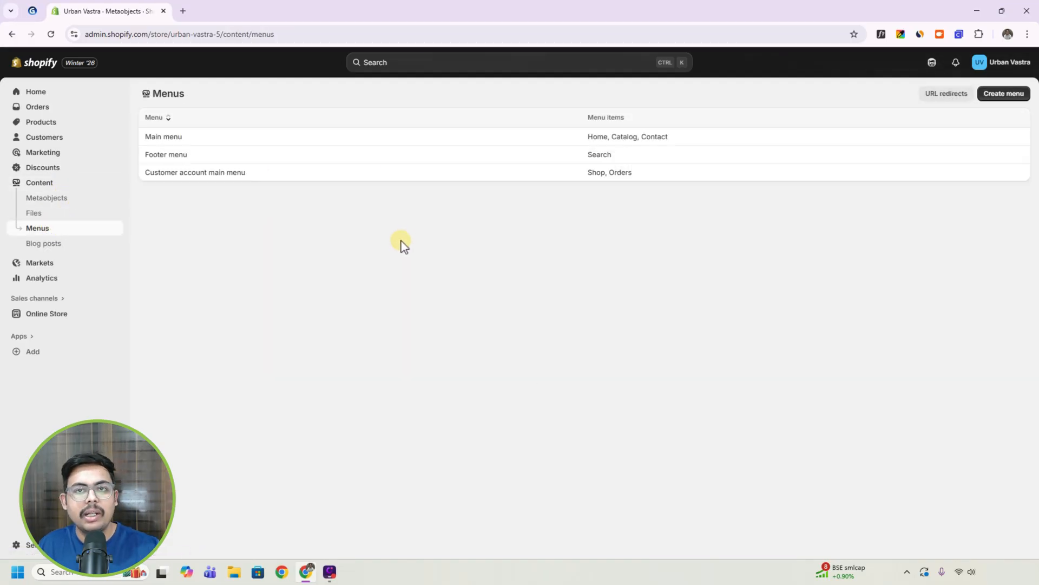
click(40, 278)
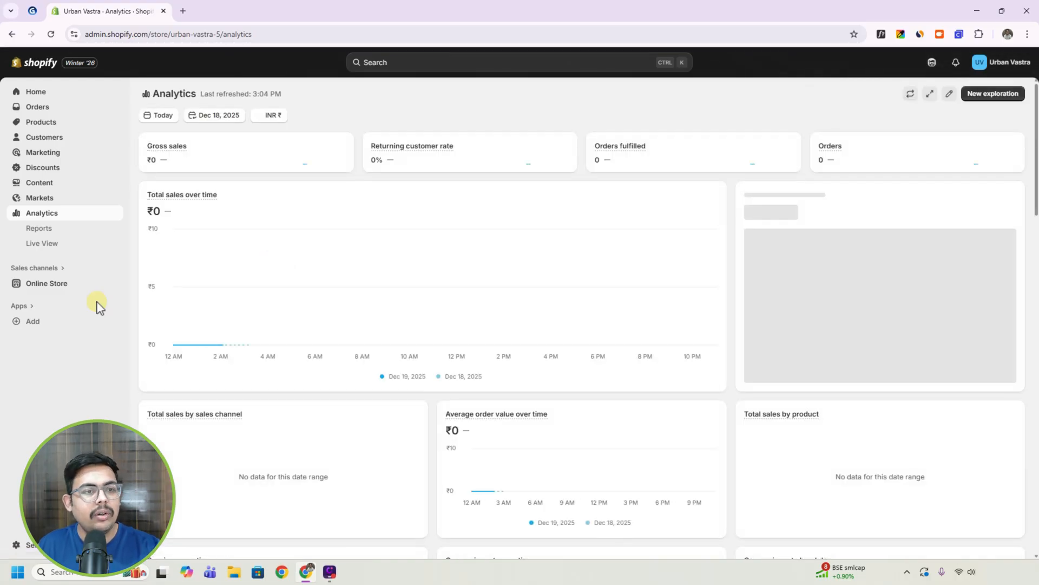
View the online store's themes and preview the live storefront down to its email sign-up, returning to the themes page.
click(55, 285)
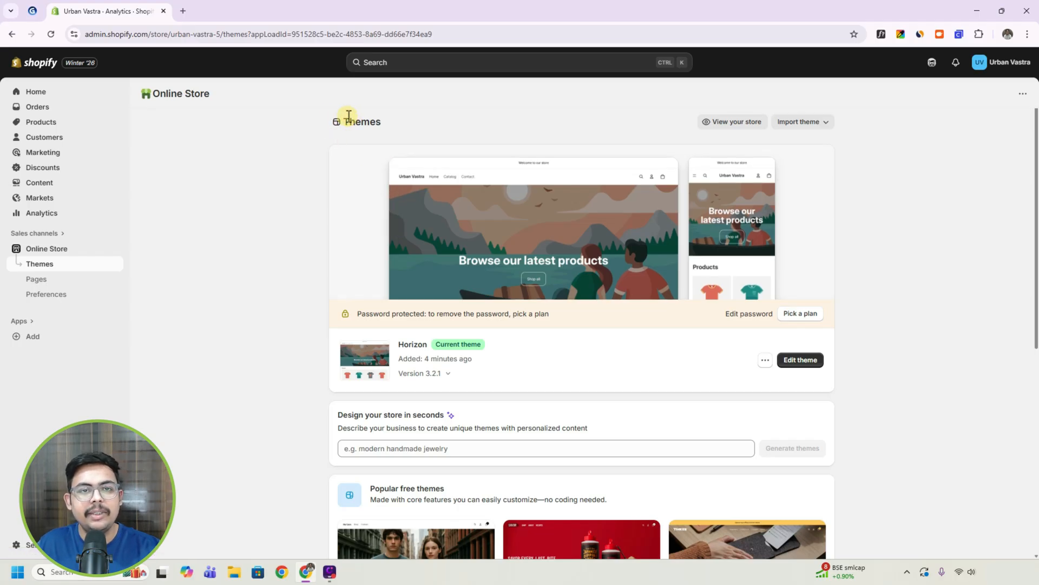
click(735, 123)
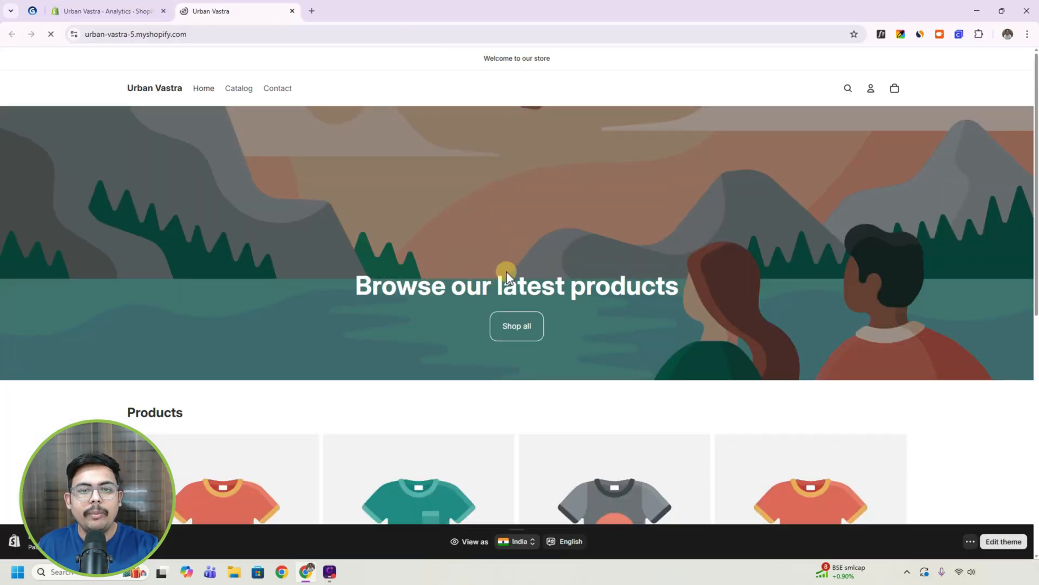
scroll(736, 208, down, 8)
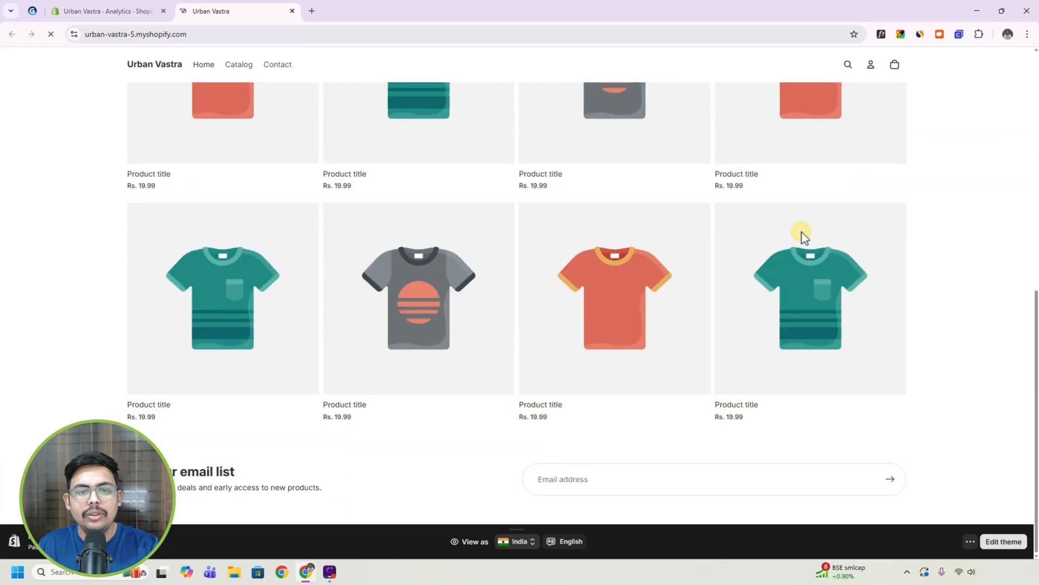
scroll(801, 237, up, 10)
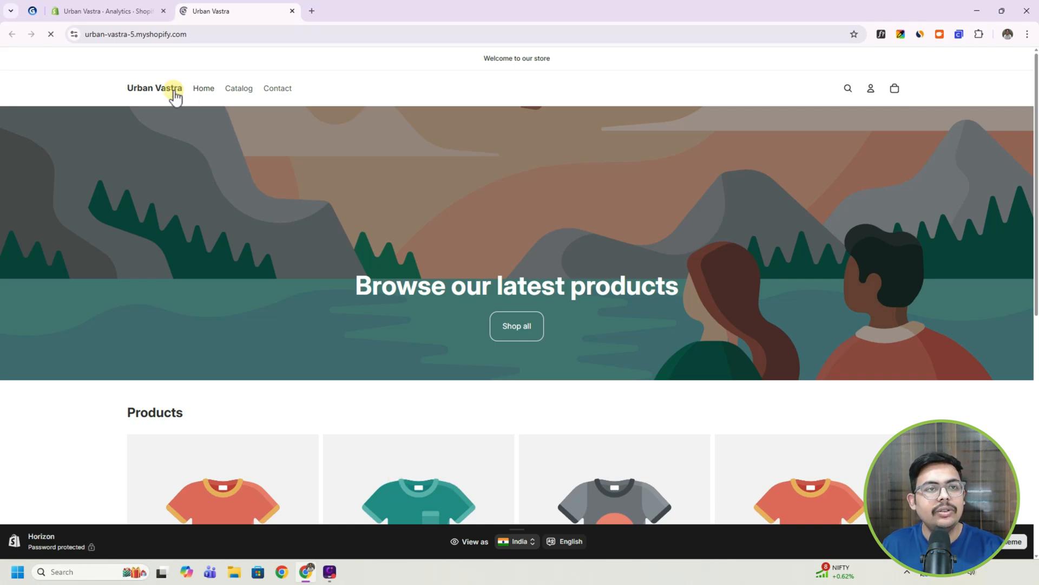
click(130, 13)
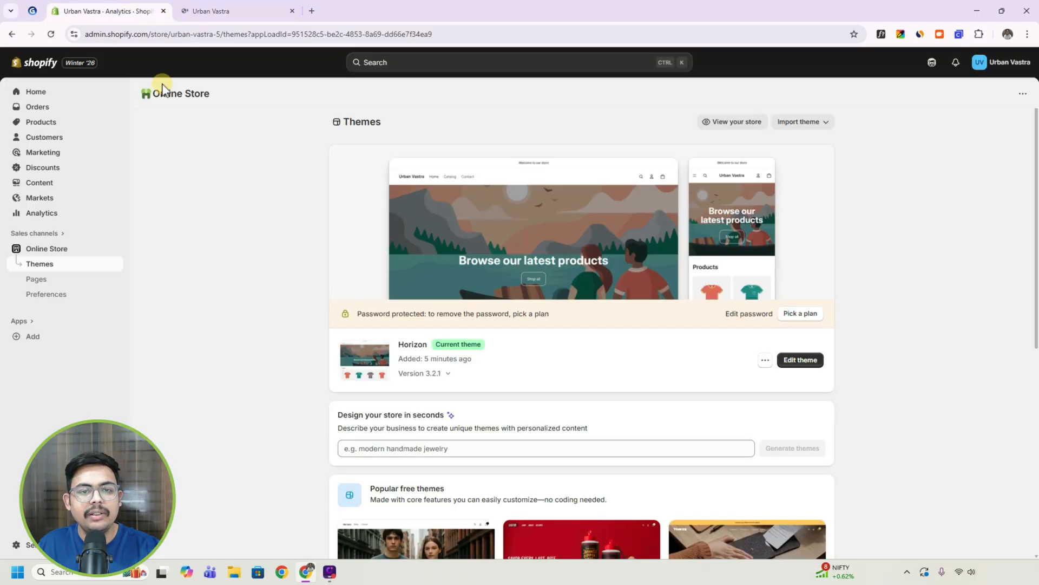
View the store's account options and open the general store settings.
click(1006, 71)
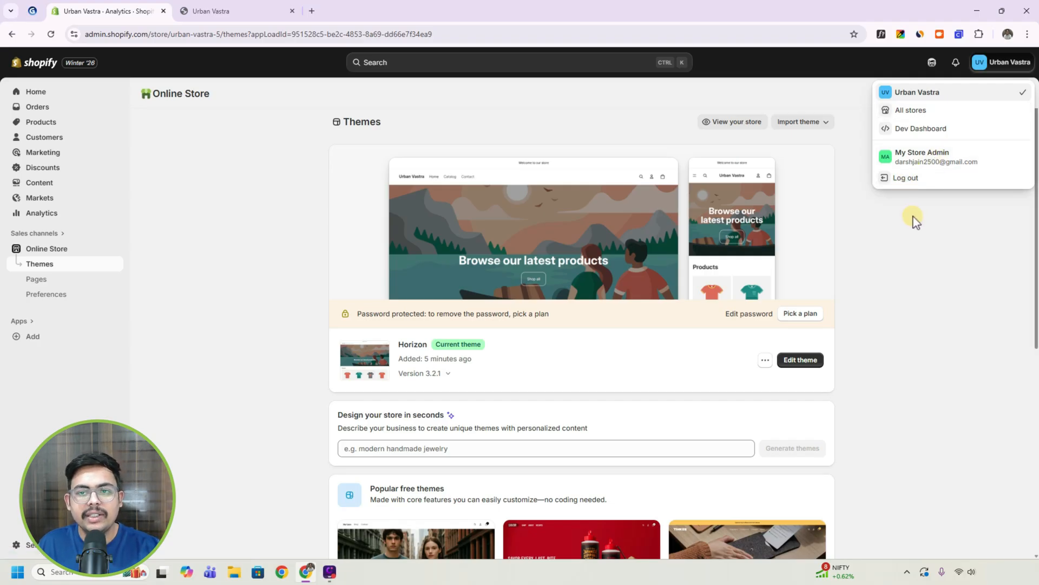
click(15, 543)
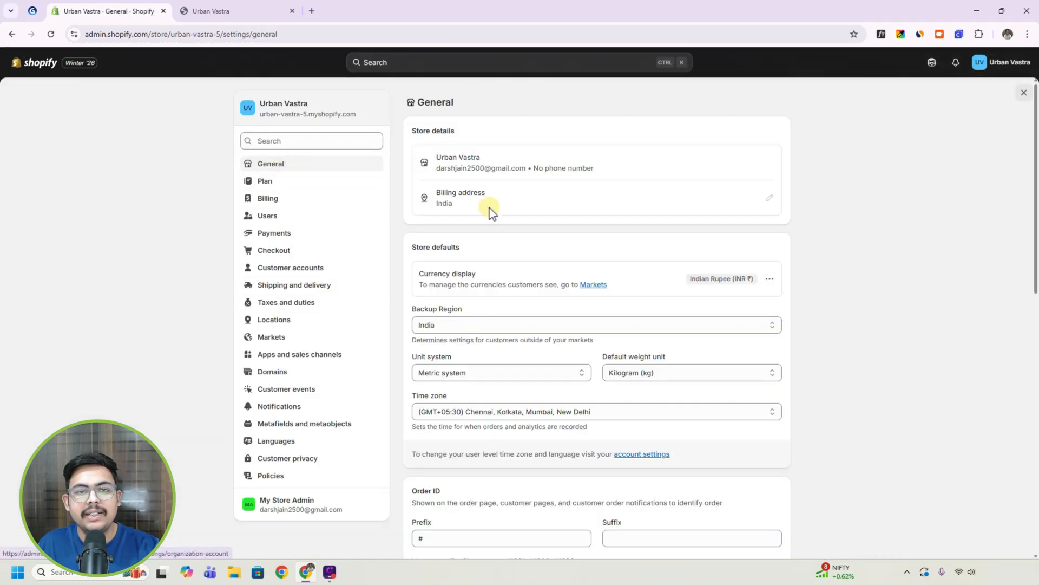
Look through the store's General, Plan and Users settings and return to the admin home page.
scroll(467, 306, down, 1)
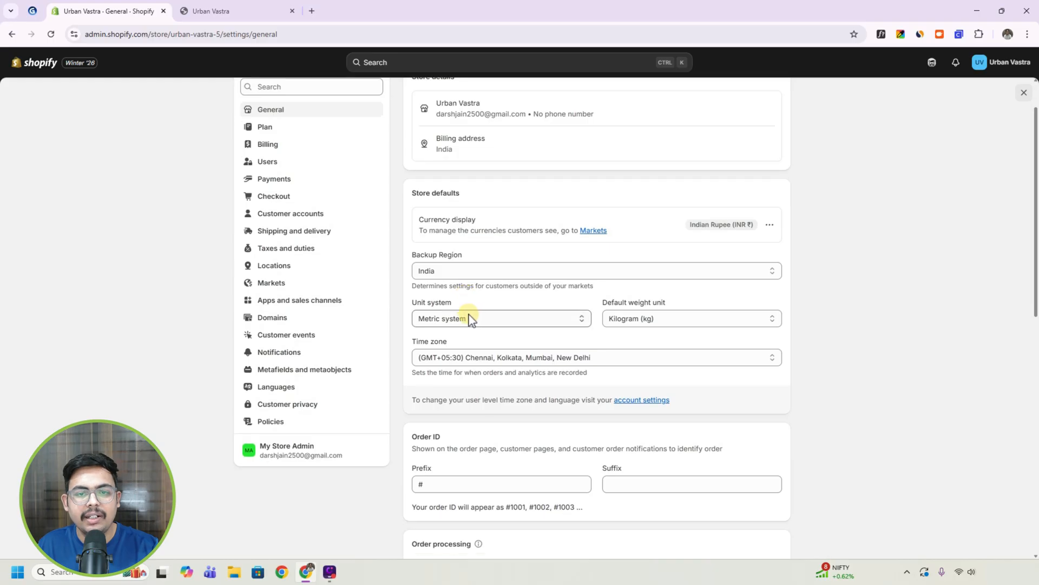
scroll(399, 296, up, 1)
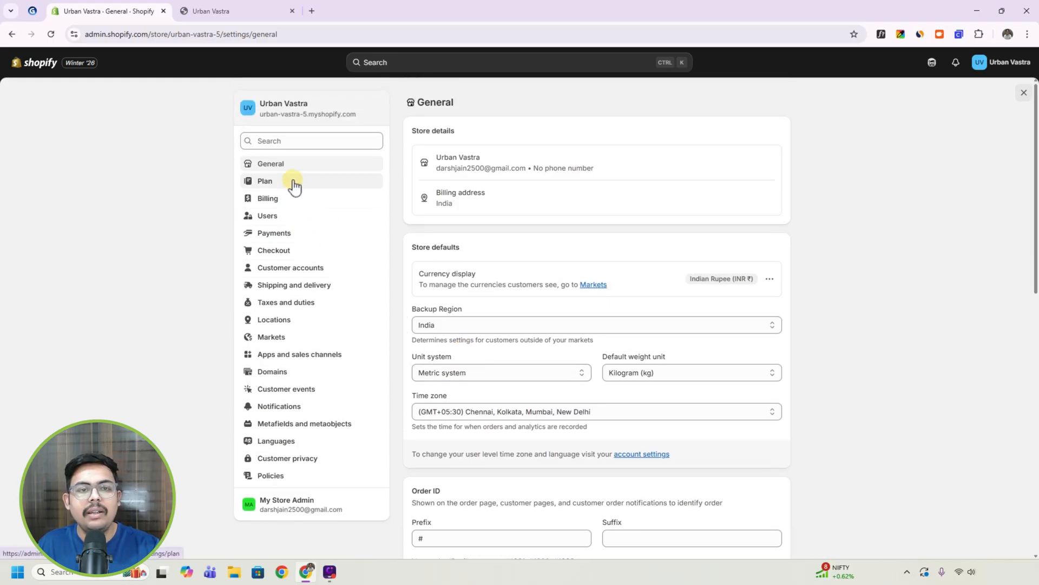
click(294, 185)
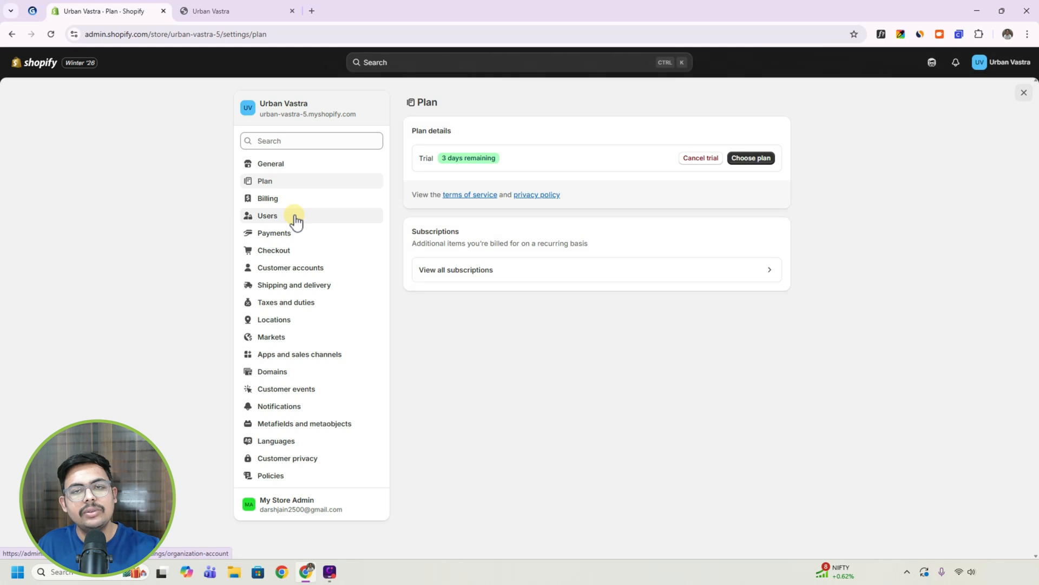
click(297, 220)
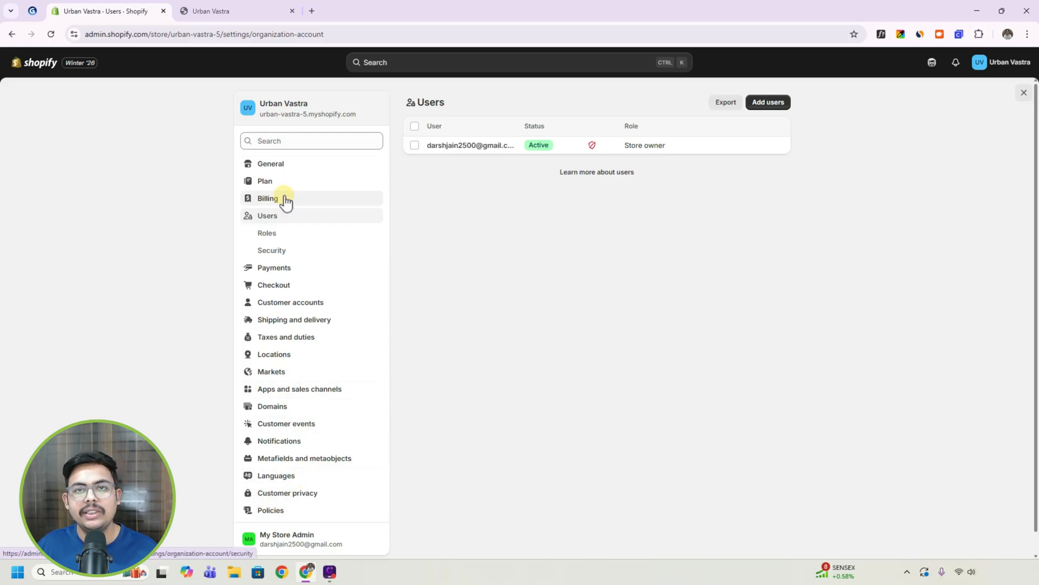
click(35, 63)
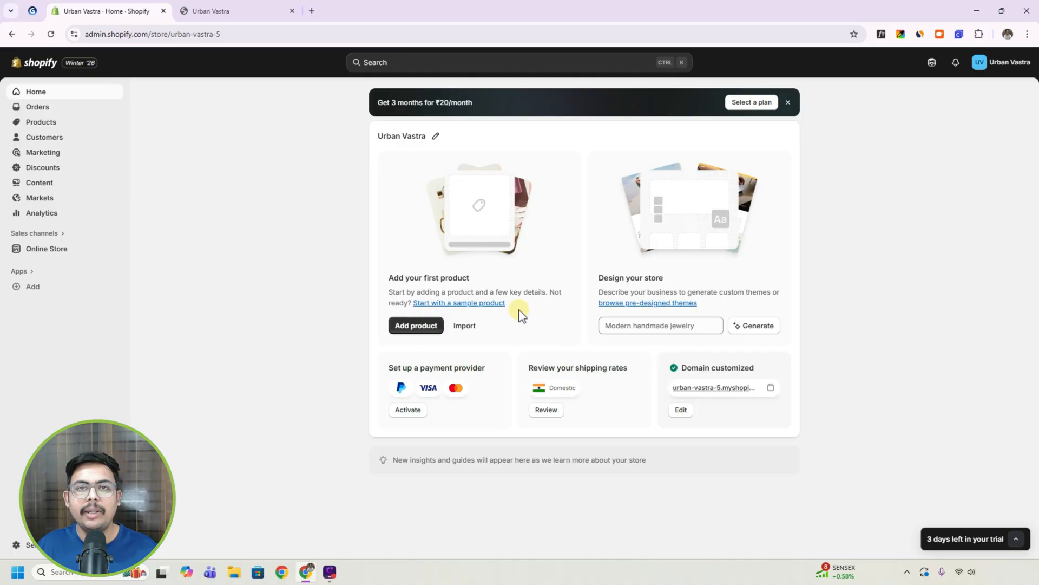
Check the Shopify tutorial outline in Gamma, and view the Horizon theme's options on the online store's themes page.
click(40, 11)
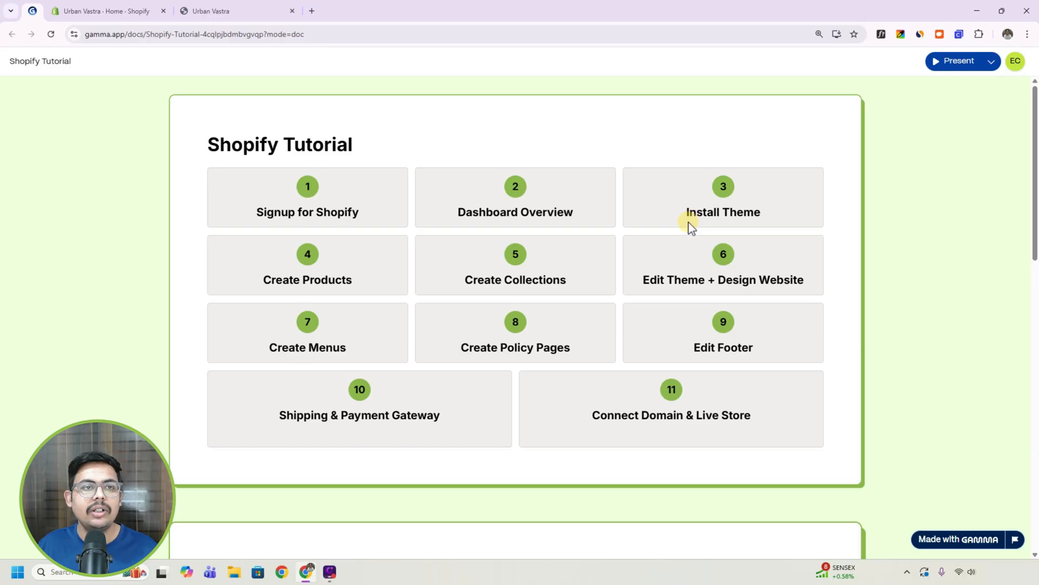
click(90, 12)
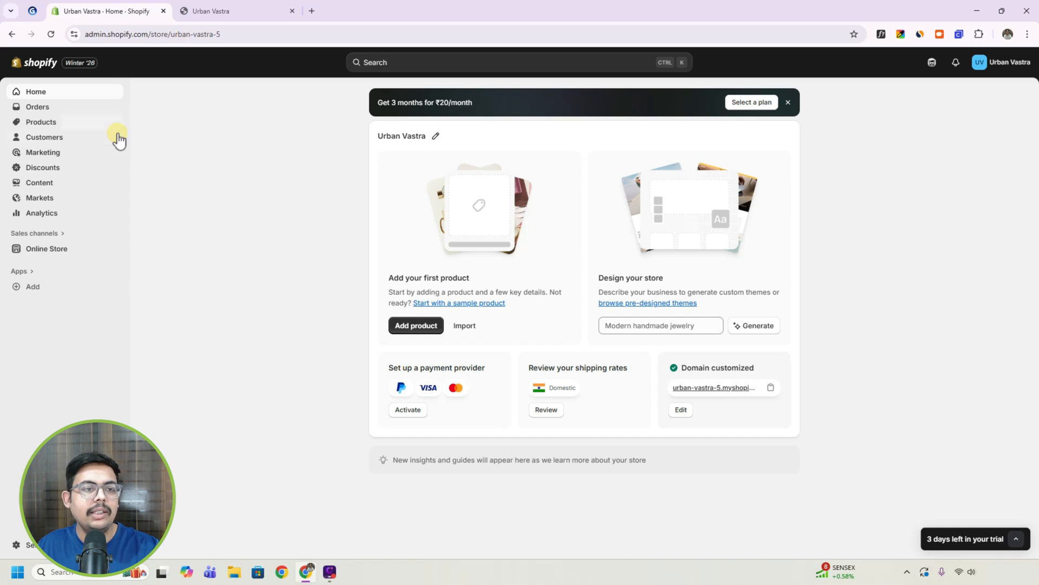
click(64, 250)
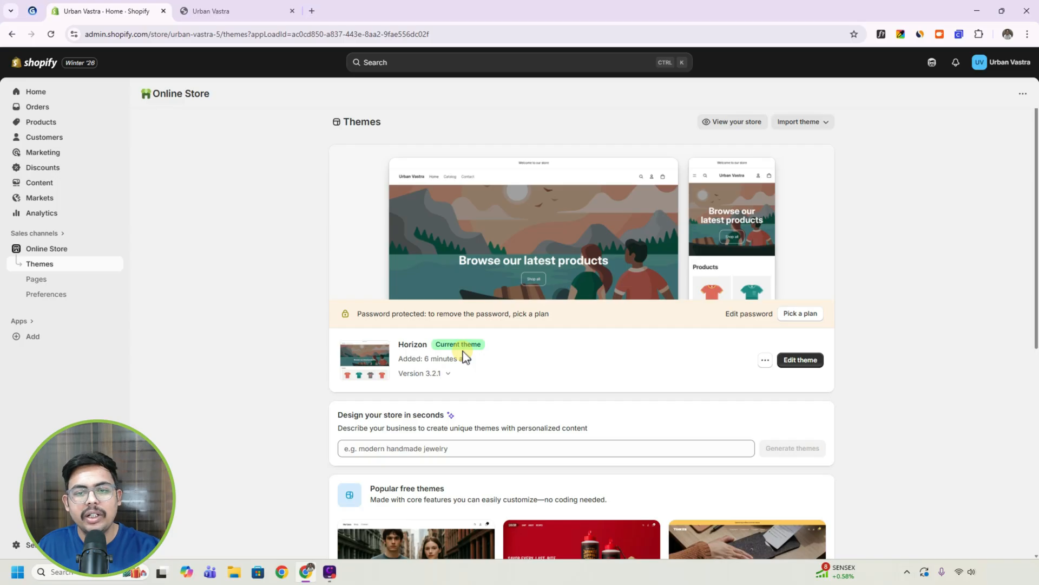
click(766, 362)
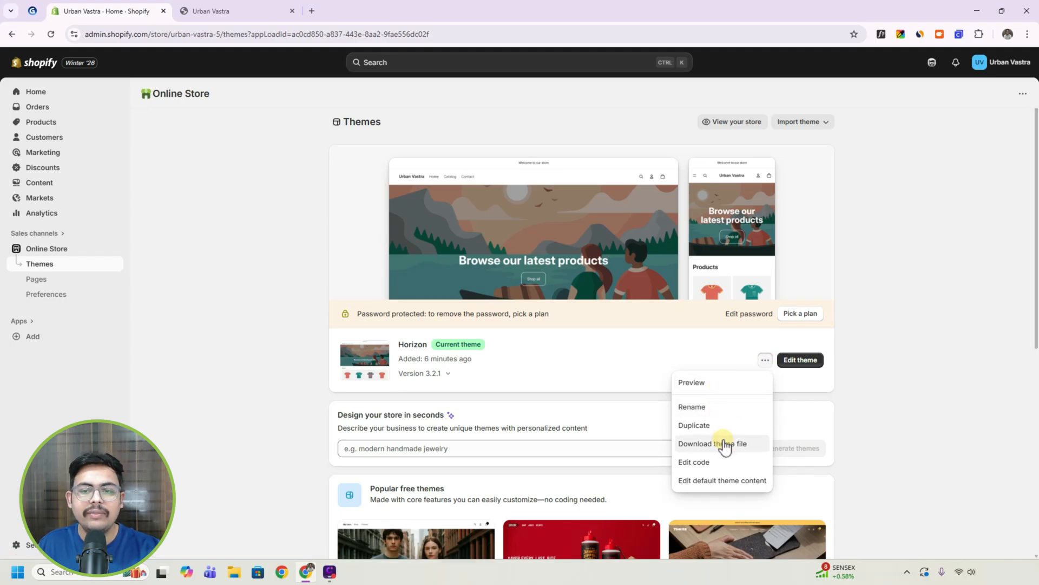
click(873, 384)
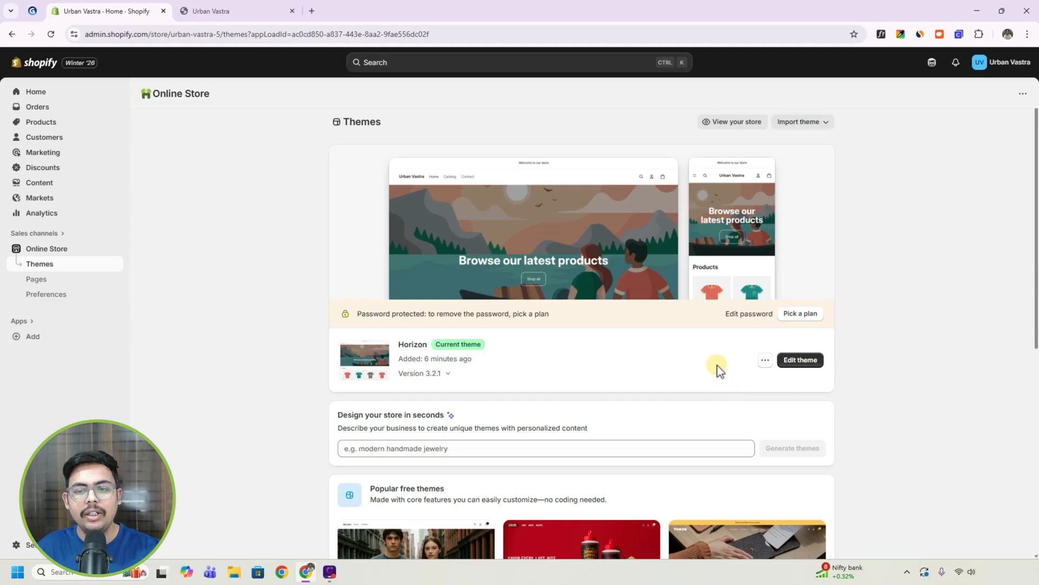
Visit the Shopify Theme Store from the themes page and browse the full range of themes.
scroll(717, 363, down, 7)
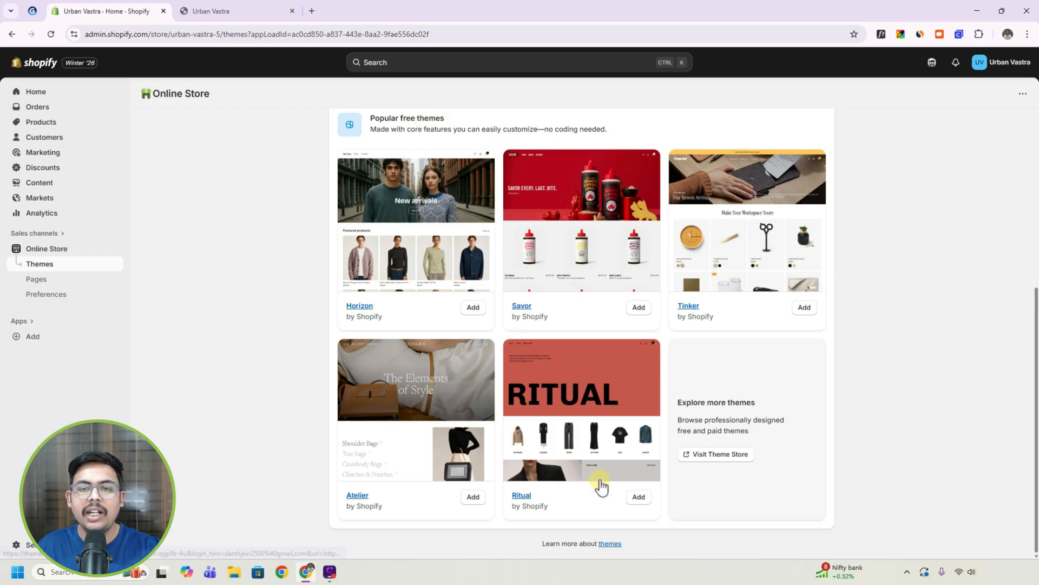
click(725, 455)
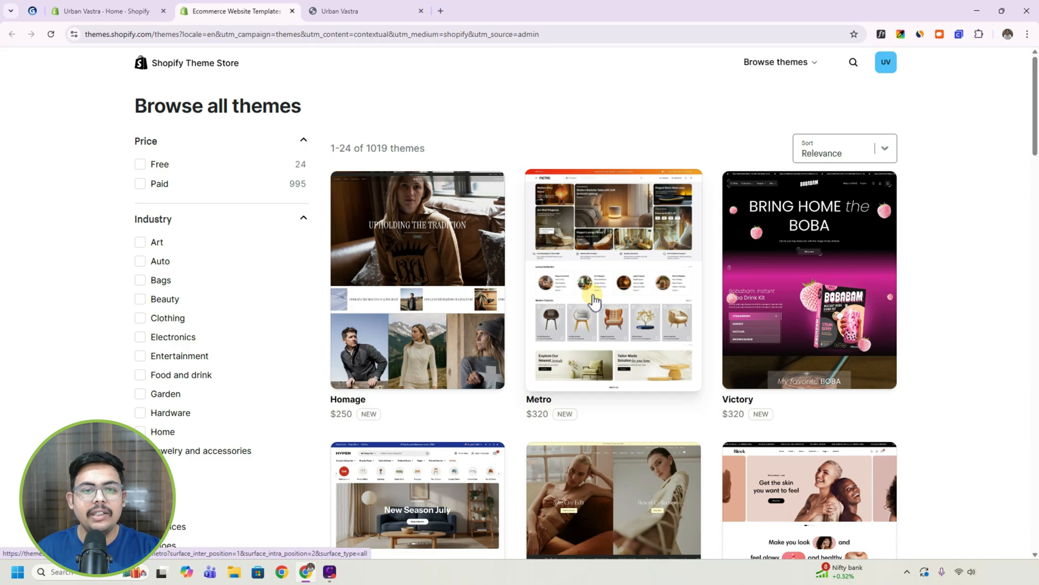
scroll(541, 341, down, 2)
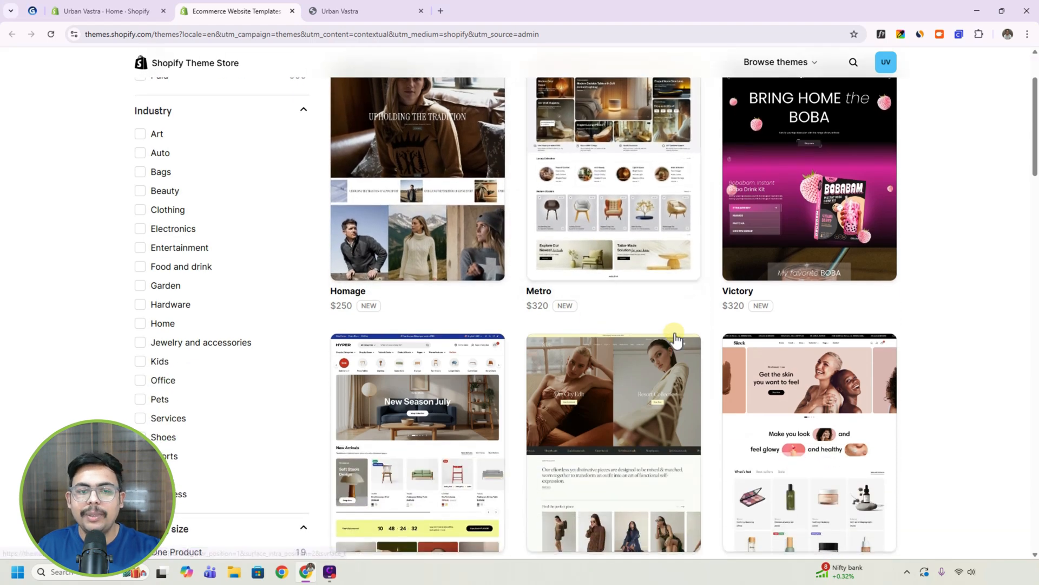
scroll(674, 333, down, 4)
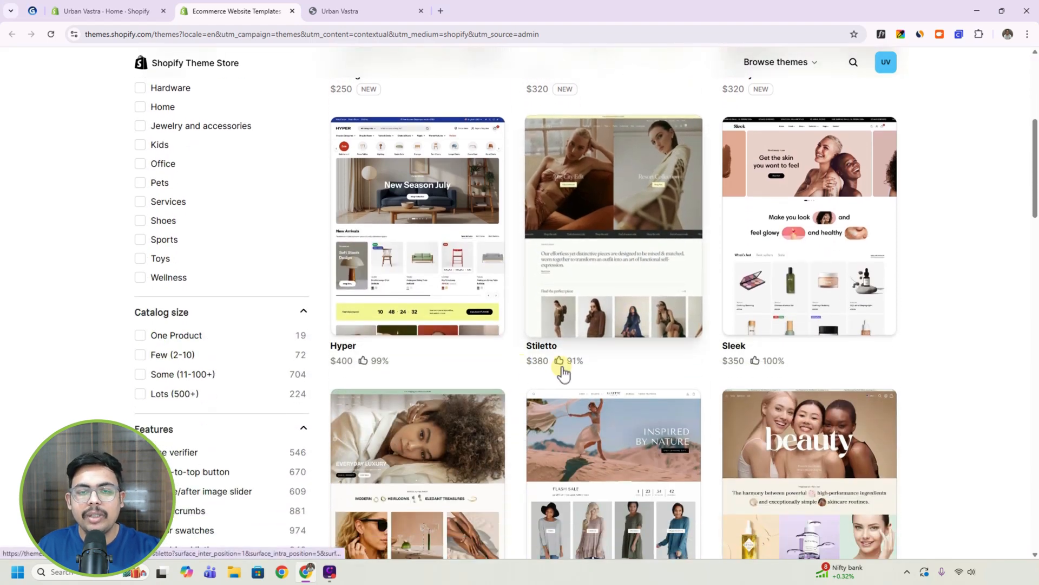
scroll(562, 373, up, 5)
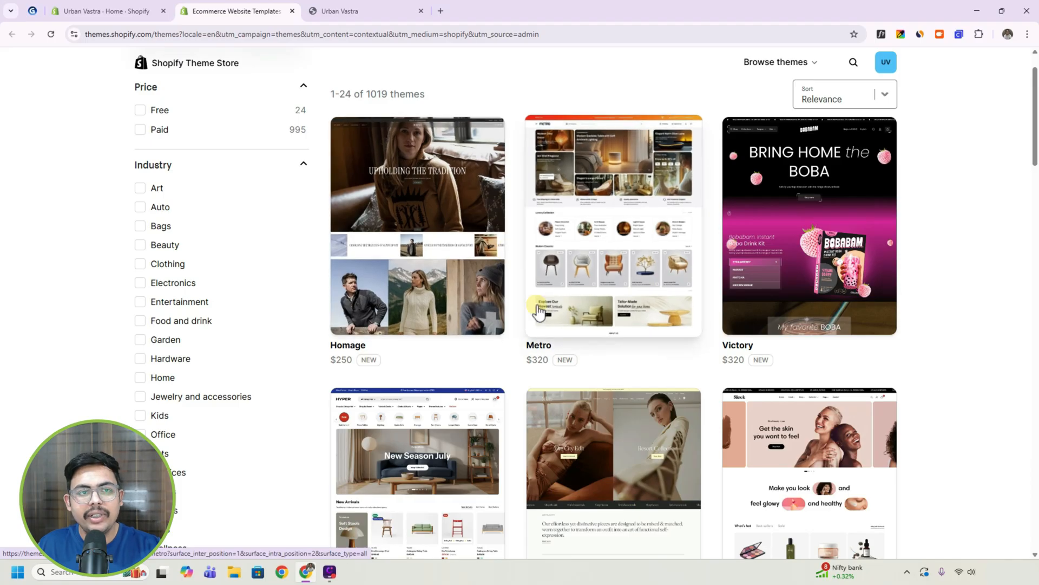
Filter the Theme Store by the Free price option and open the Dawn theme's page.
scroll(521, 308, up, 1)
click(148, 165)
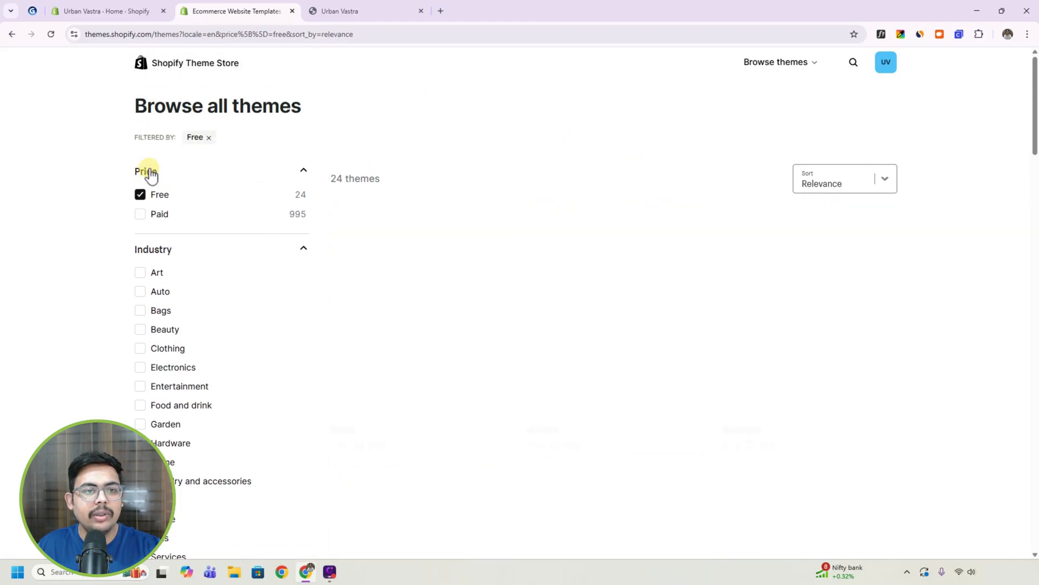
scroll(465, 291, down, 3)
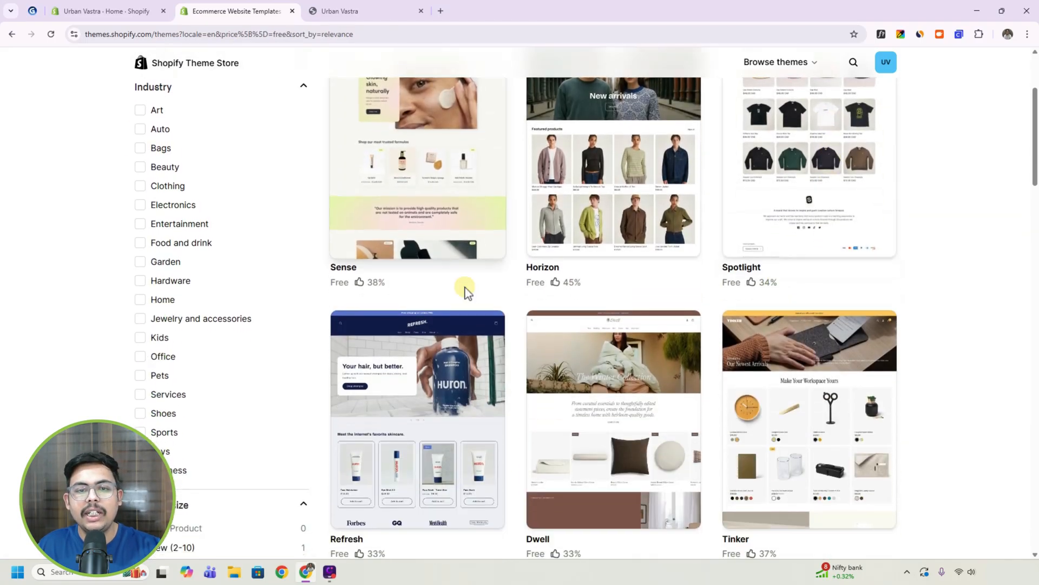
scroll(649, 303, down, 8)
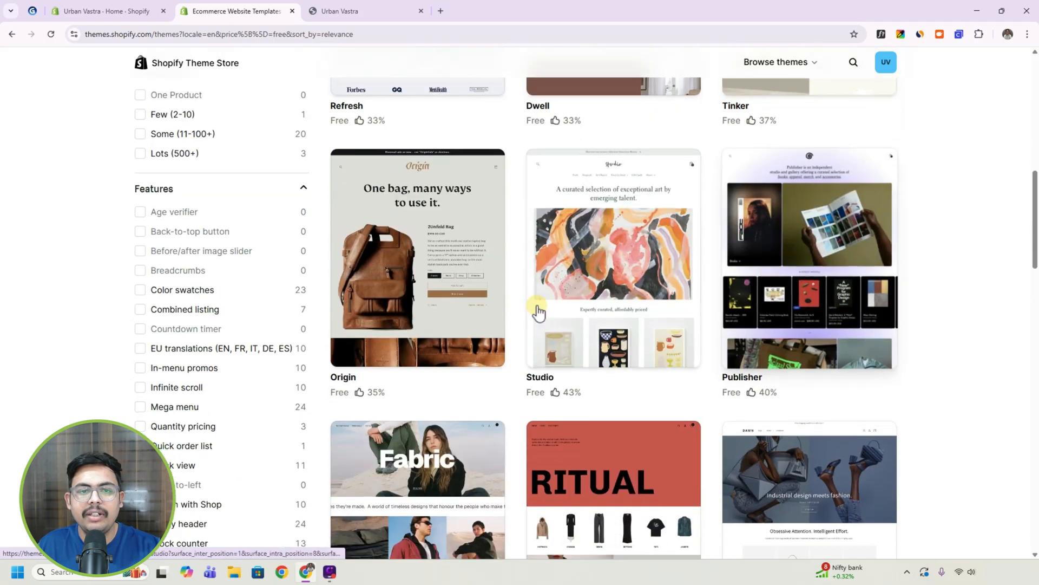
scroll(650, 306, down, 6)
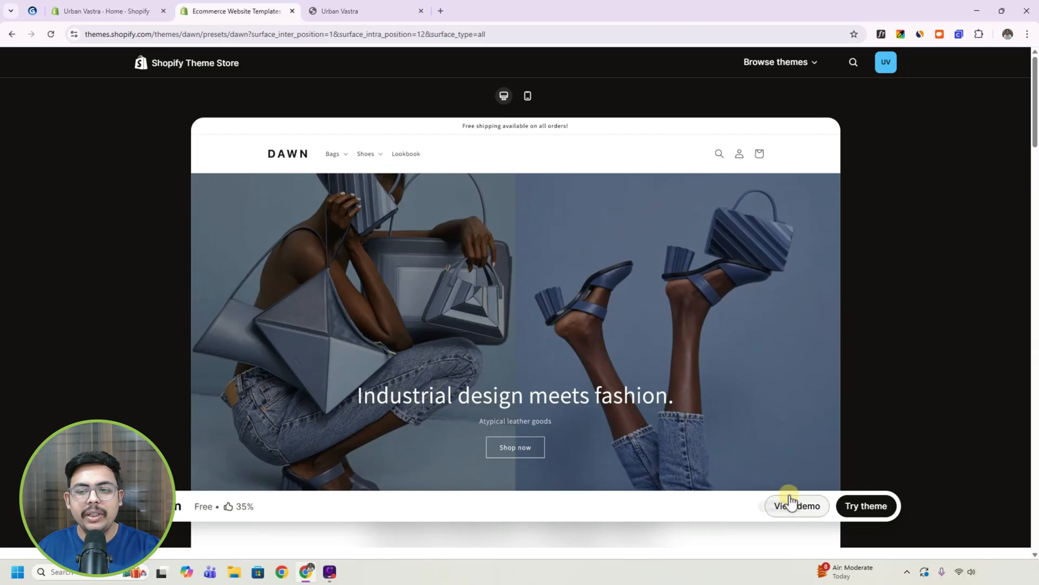
View the Dawn theme's demo down to its footer and add the theme to the Urban Vastra store.
click(793, 509)
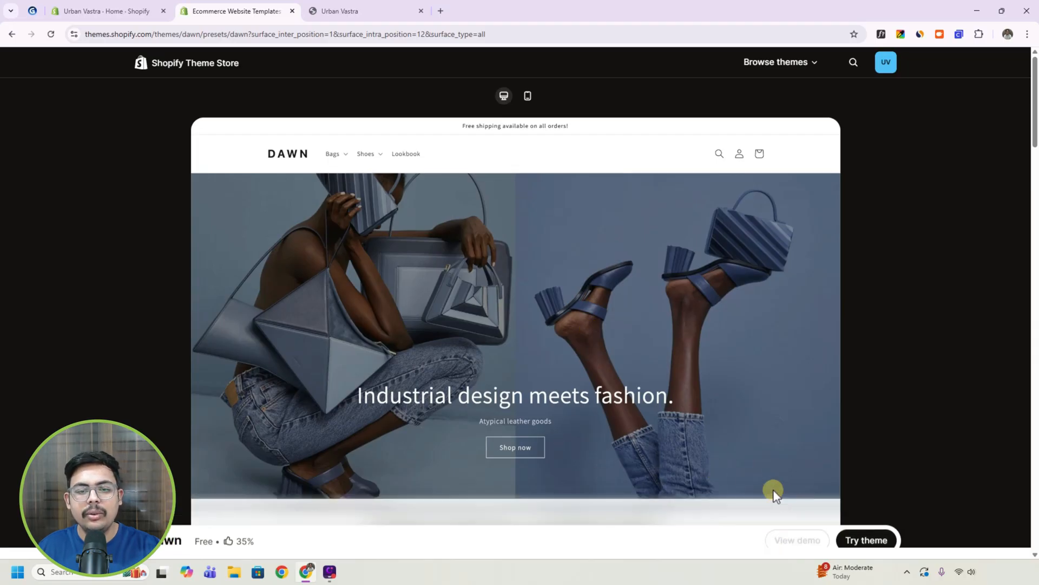
scroll(606, 329, down, 20)
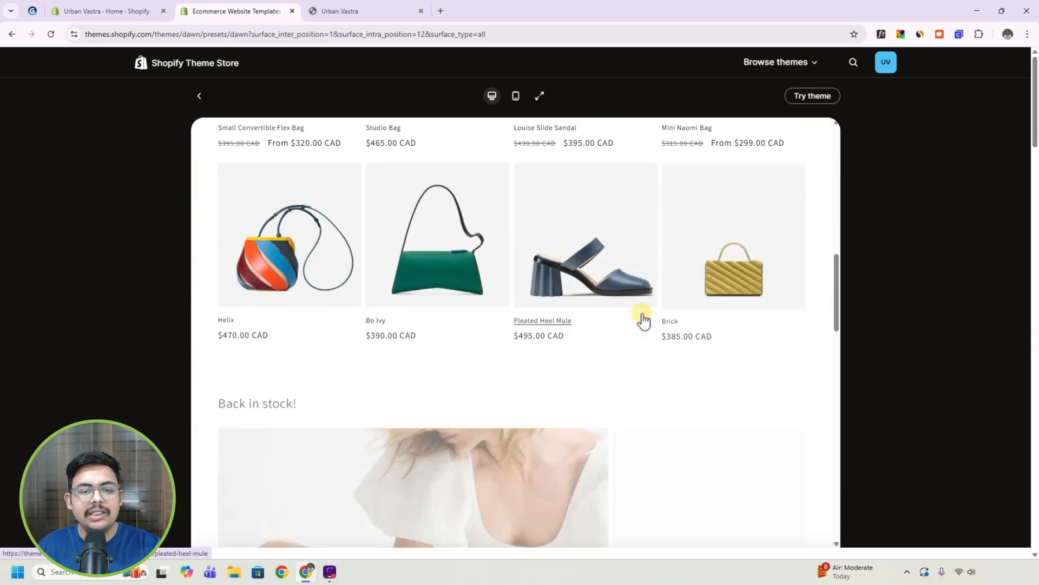
scroll(665, 327, down, 12)
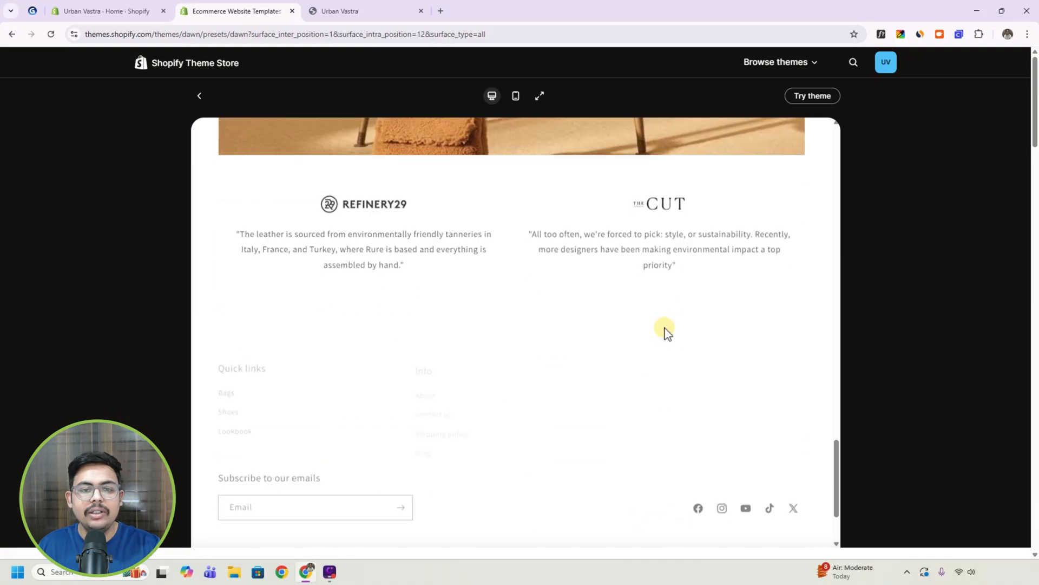
scroll(667, 340, up, 4)
scroll(665, 340, up, 20)
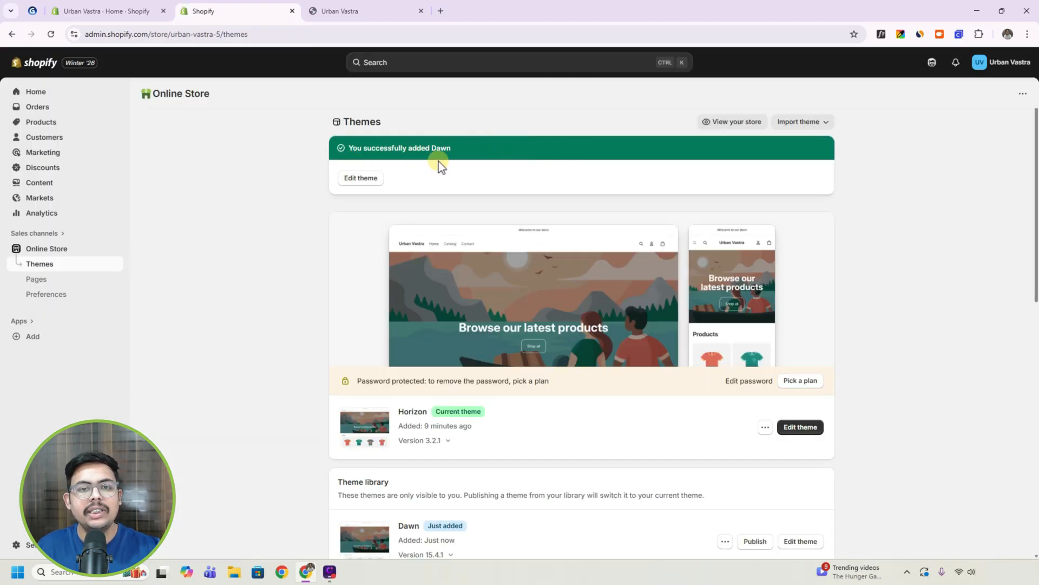
Publish the Dawn theme from the theme library as the store's current theme in place of Horizon.
scroll(631, 216, down, 6)
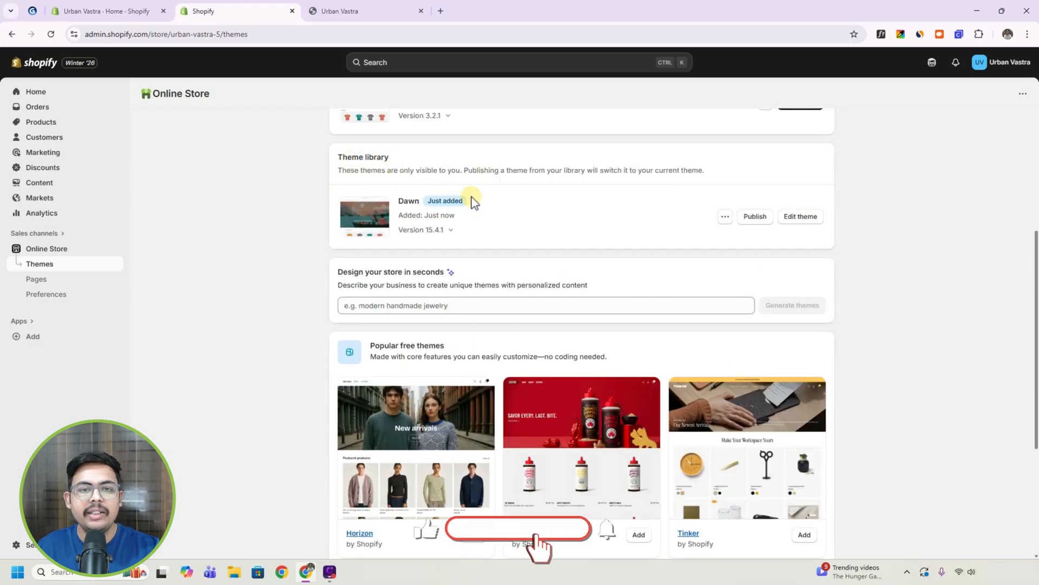
scroll(515, 227, up, 3)
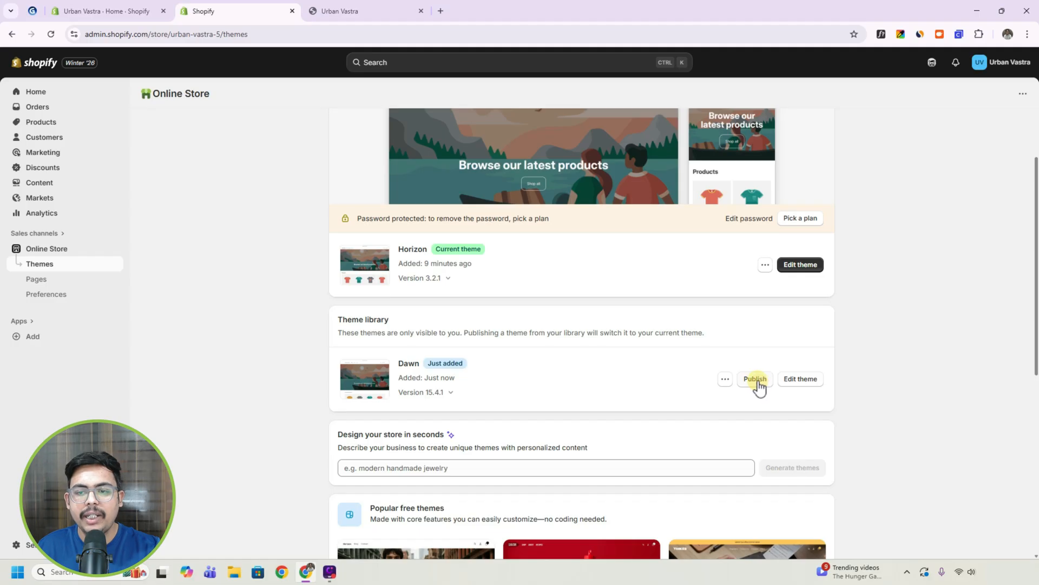
click(755, 379)
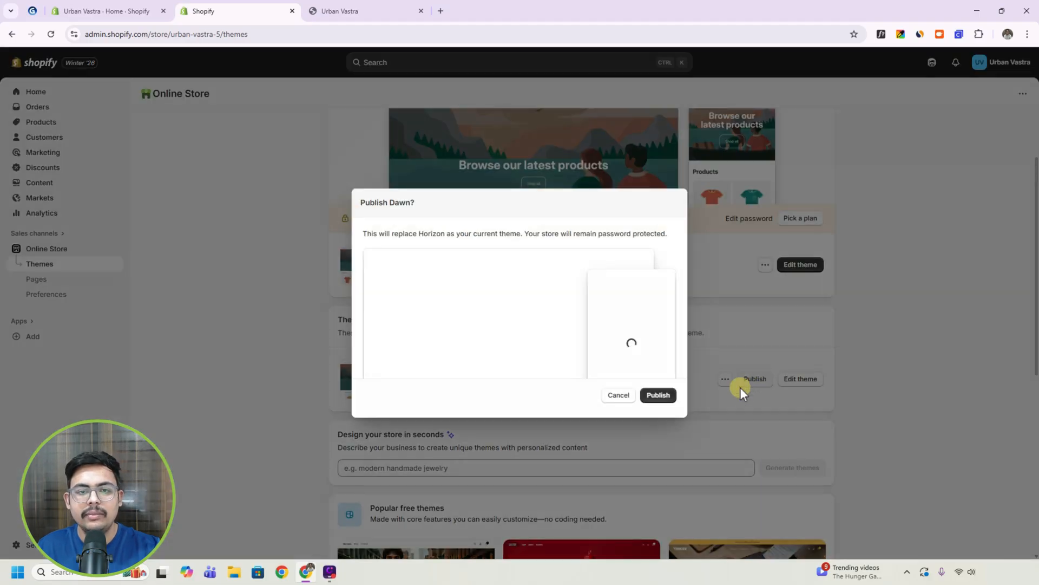
click(662, 395)
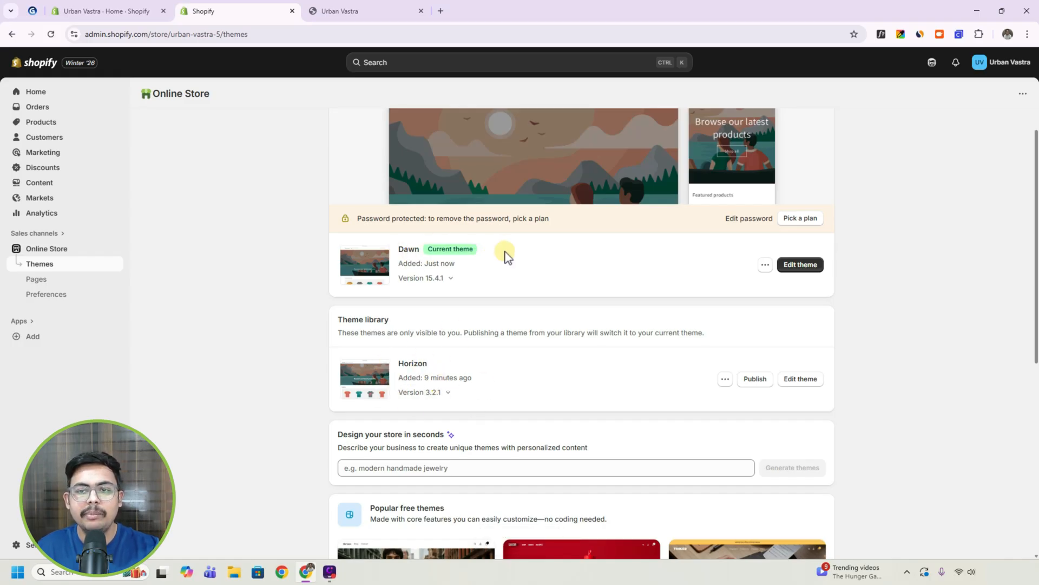
scroll(474, 271, up, 2)
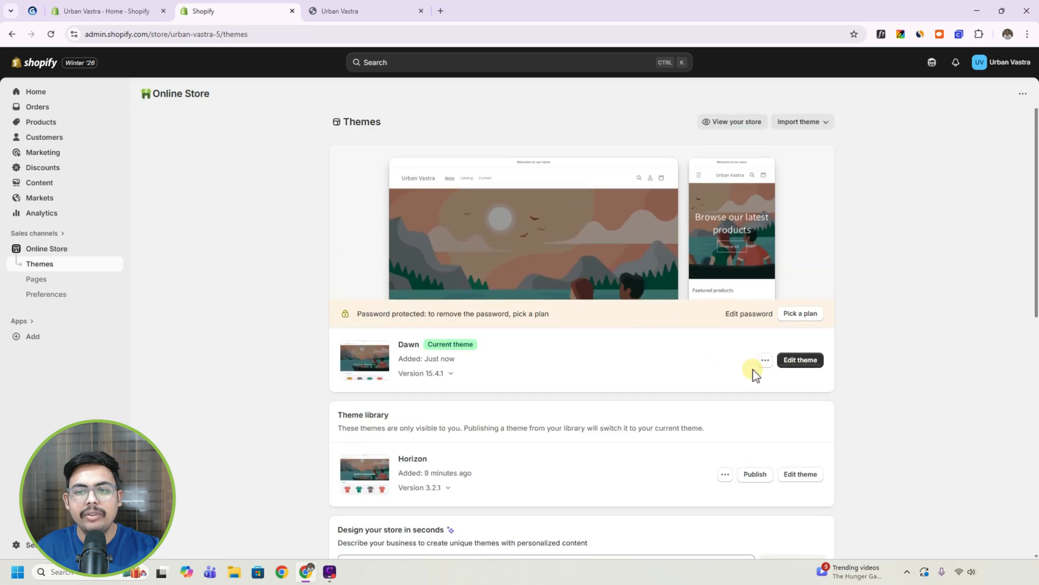
Preview the store with the Dawn theme, compare it with the earlier Horizon preview and return to the tutorial outline.
click(765, 360)
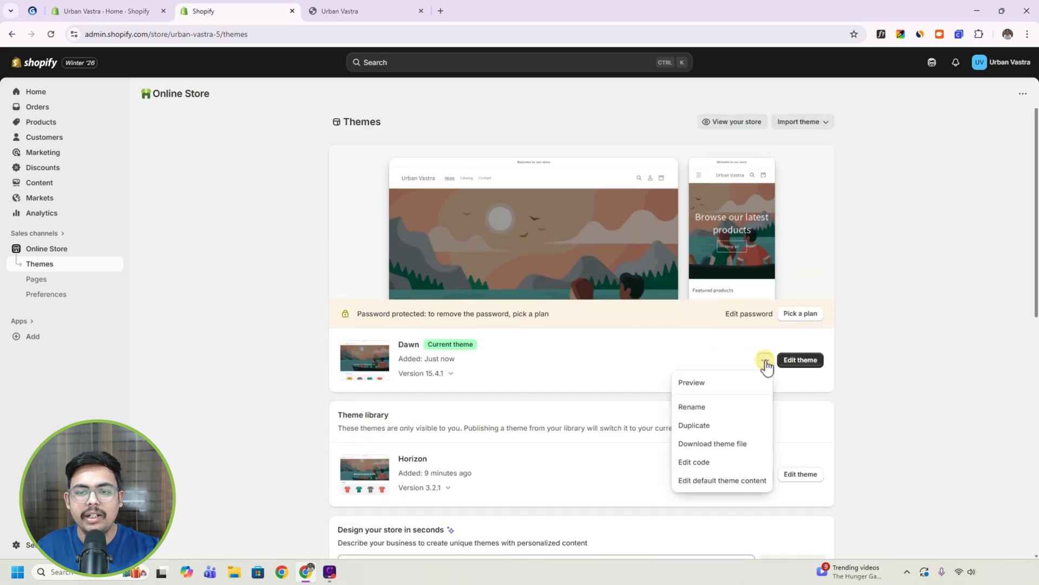
click(710, 386)
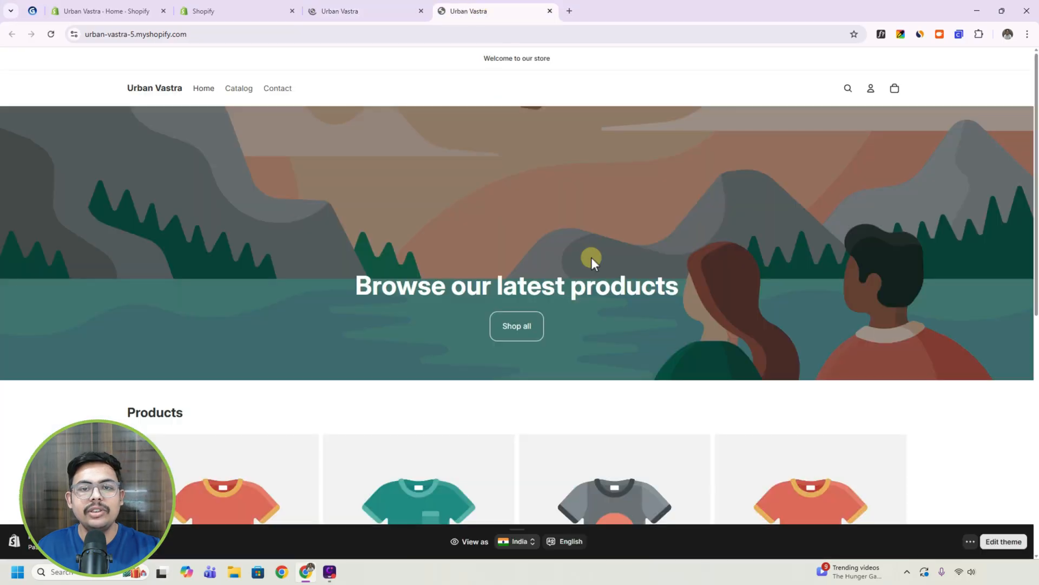
scroll(596, 271, down, 10)
scroll(598, 299, up, 10)
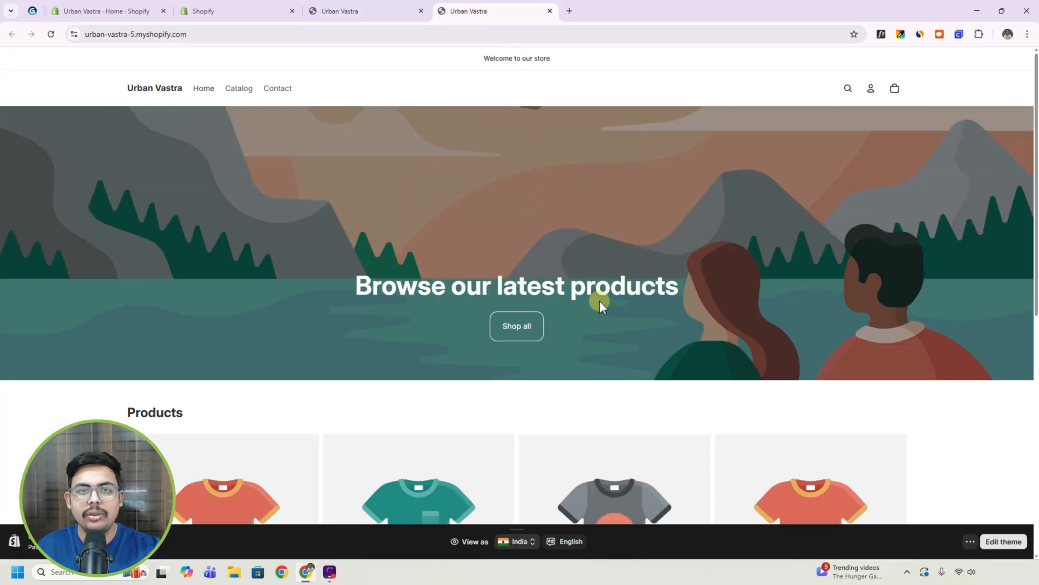
click(378, 9)
scroll(652, 295, down, 5)
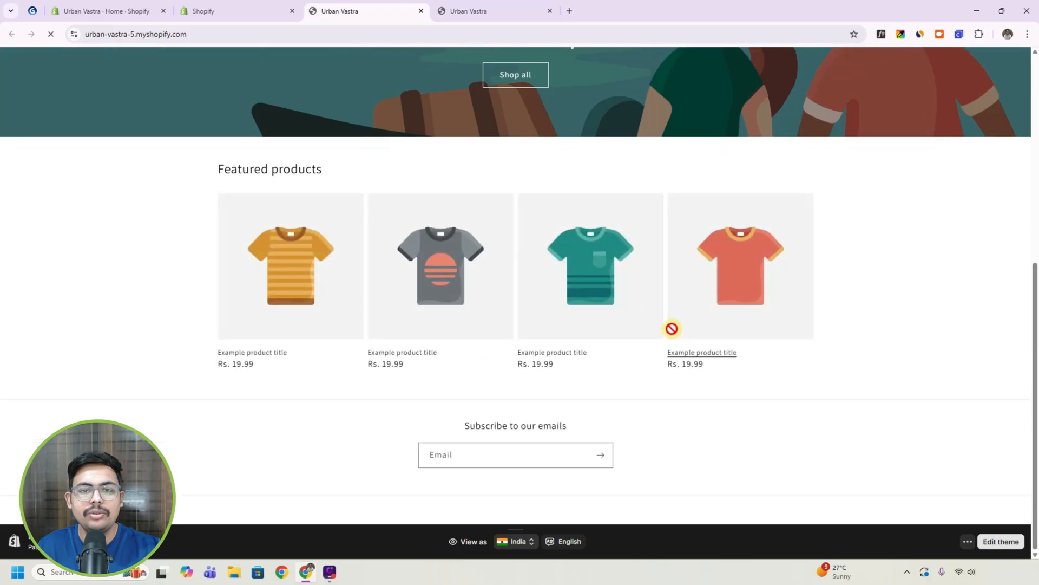
scroll(671, 327, up, 6)
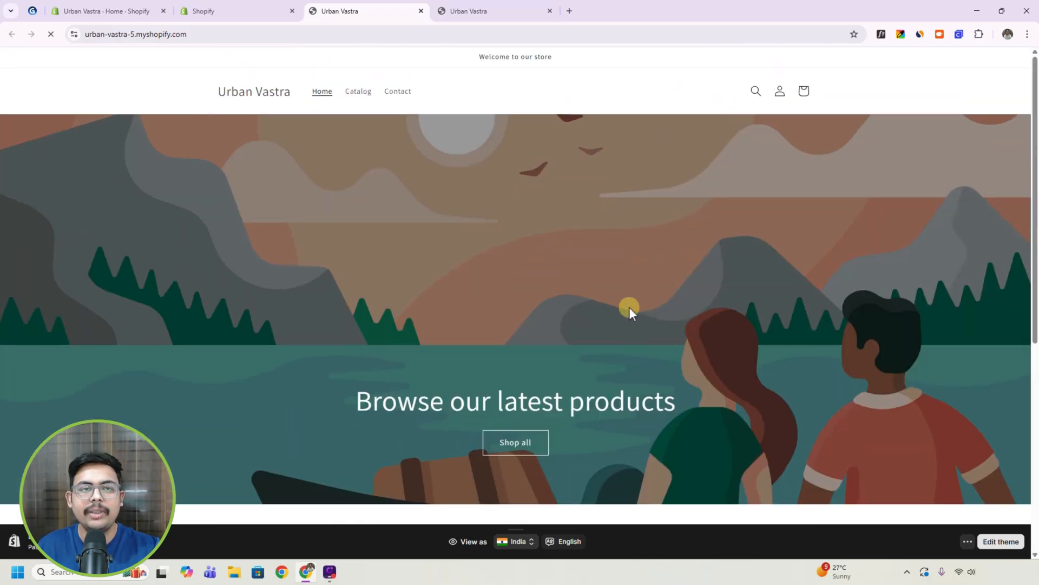
click(224, 7)
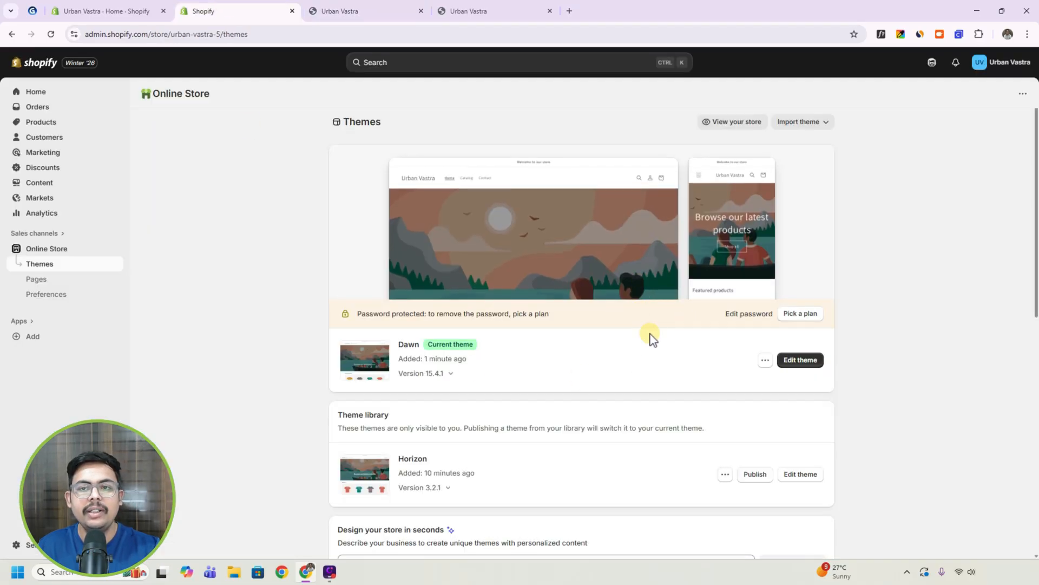
click(33, 11)
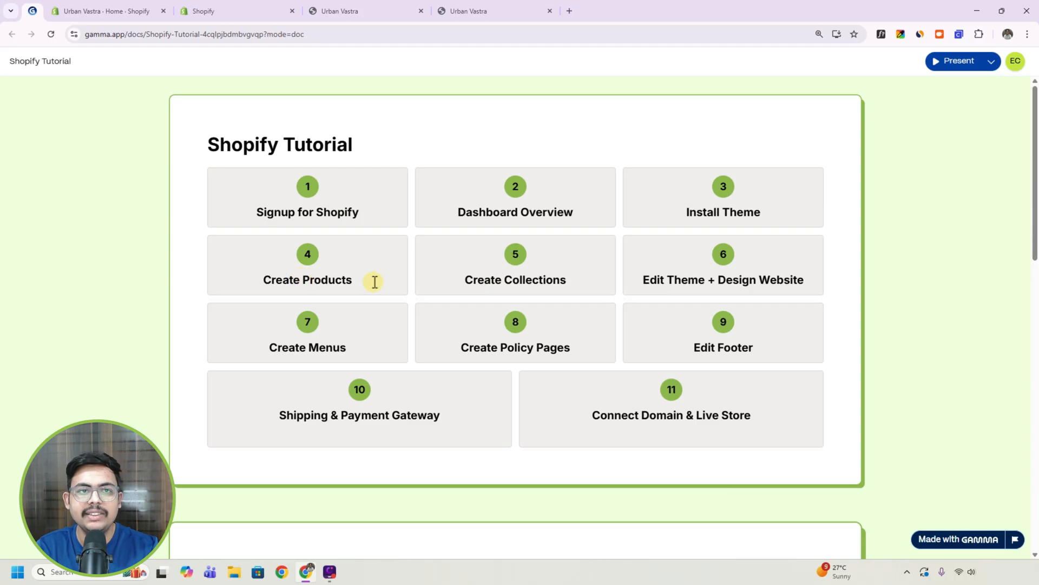
Start a new product in the Urban Vastra admin and look through the blank form down to the search engine listing.
click(243, 7)
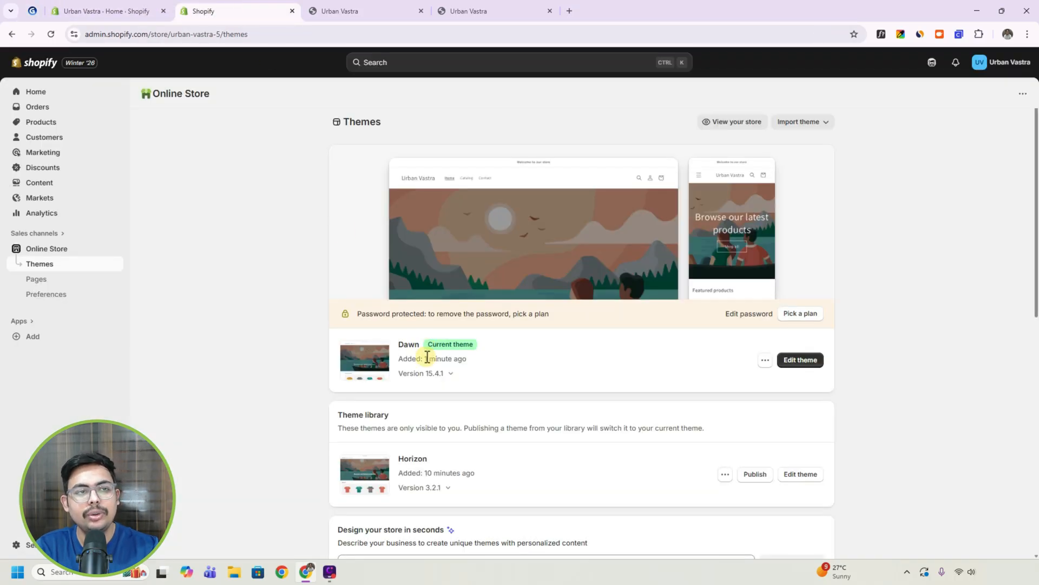
click(37, 124)
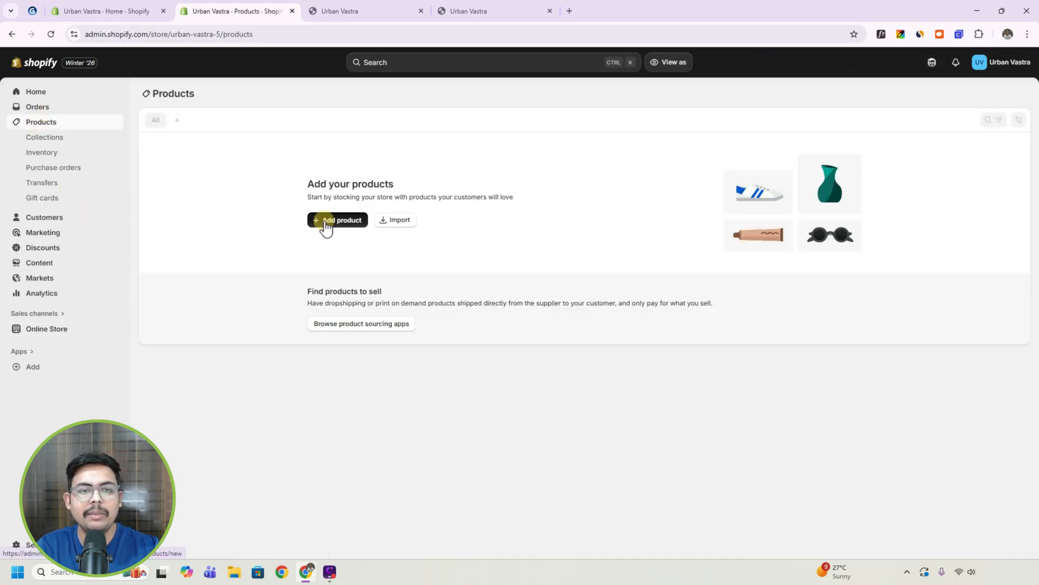
click(325, 223)
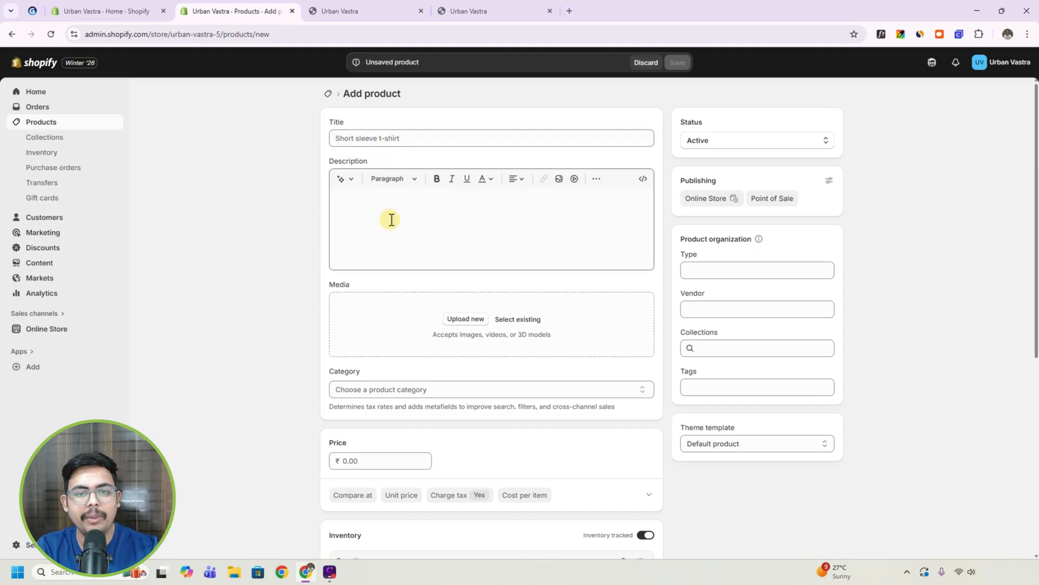
scroll(427, 276, down, 1)
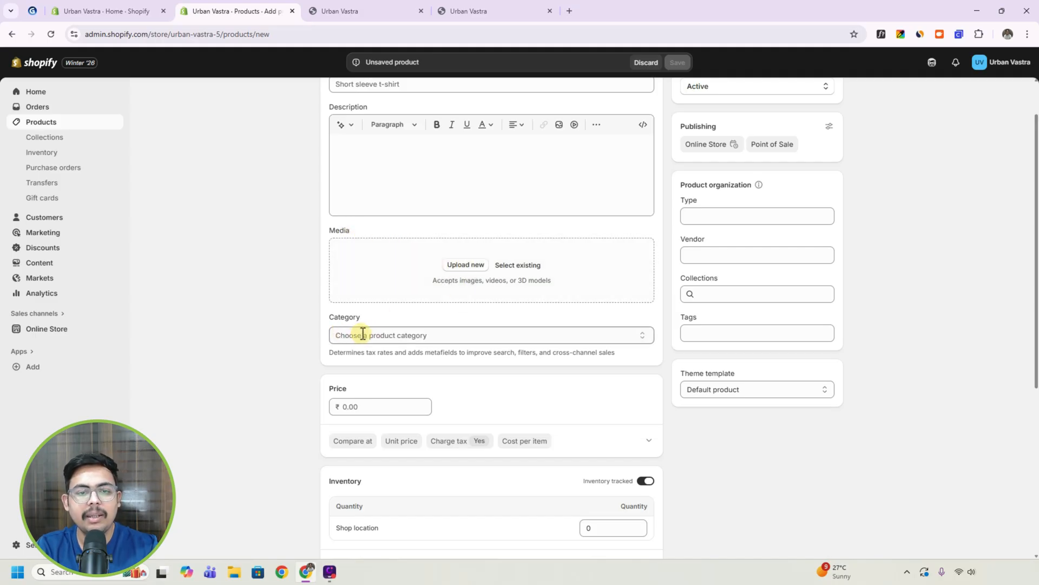
scroll(348, 353, down, 1)
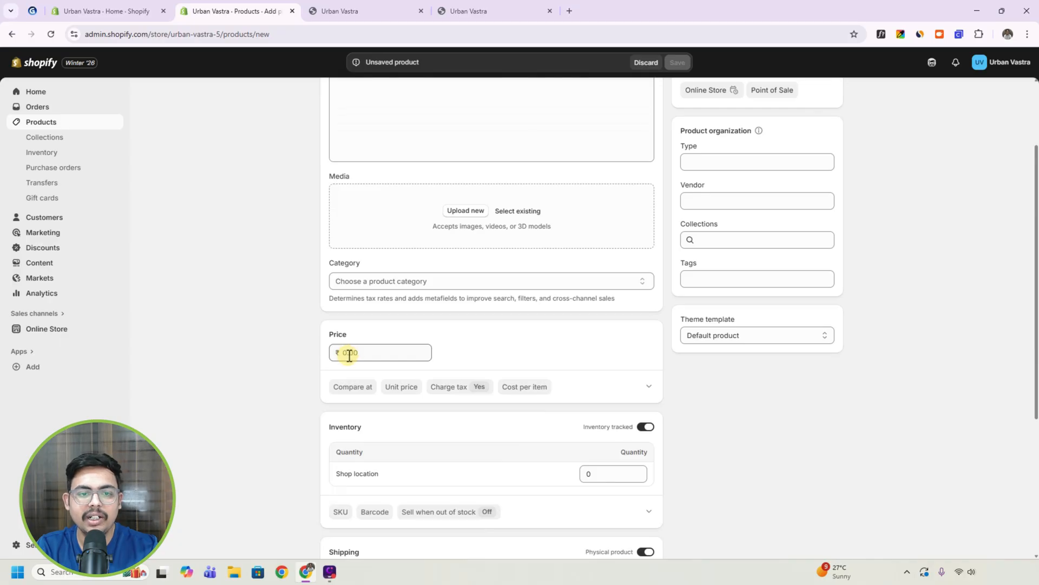
scroll(350, 355, down, 3)
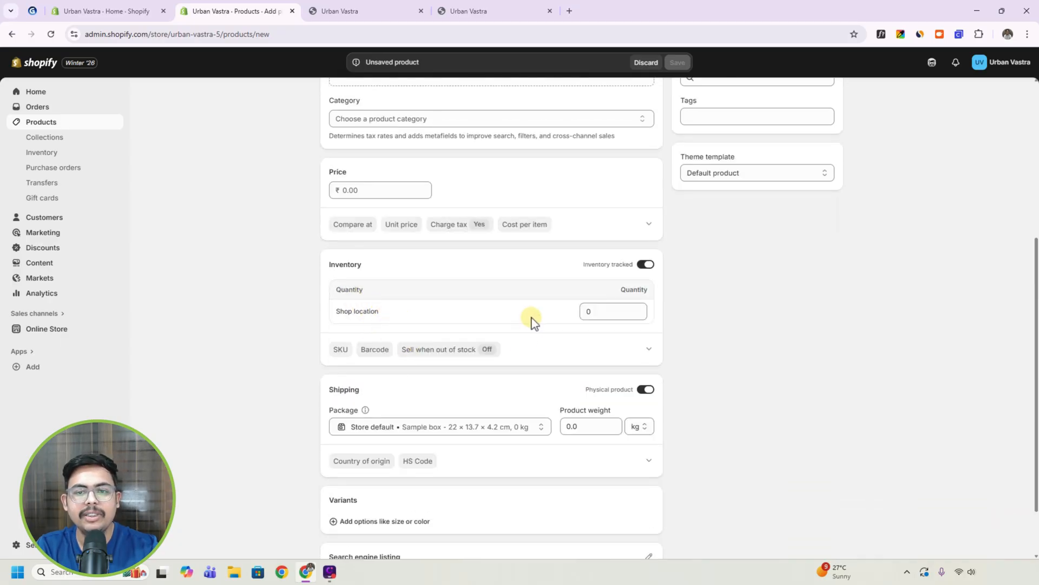
scroll(593, 316, down, 1)
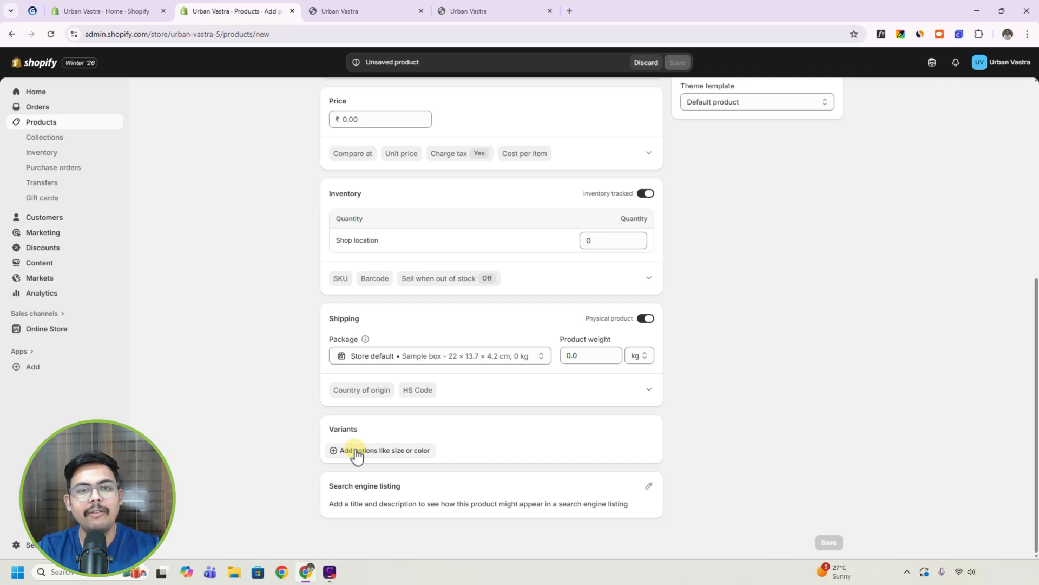
scroll(374, 441, up, 5)
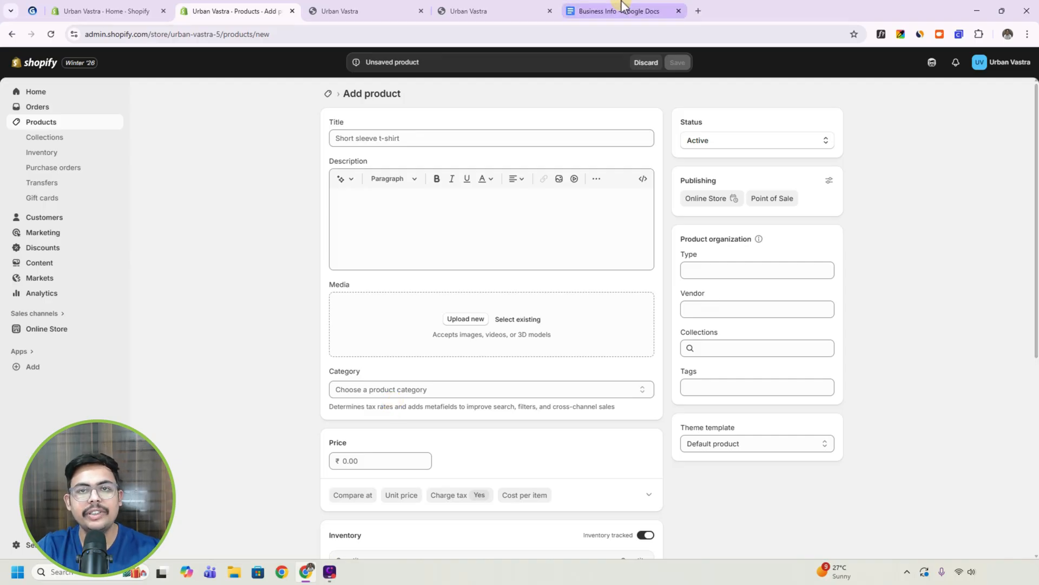
Switch to the Business Info document in Google Docs and review its T-shirt, hoodie, sweater and Winter Collection texts.
click(622, 10)
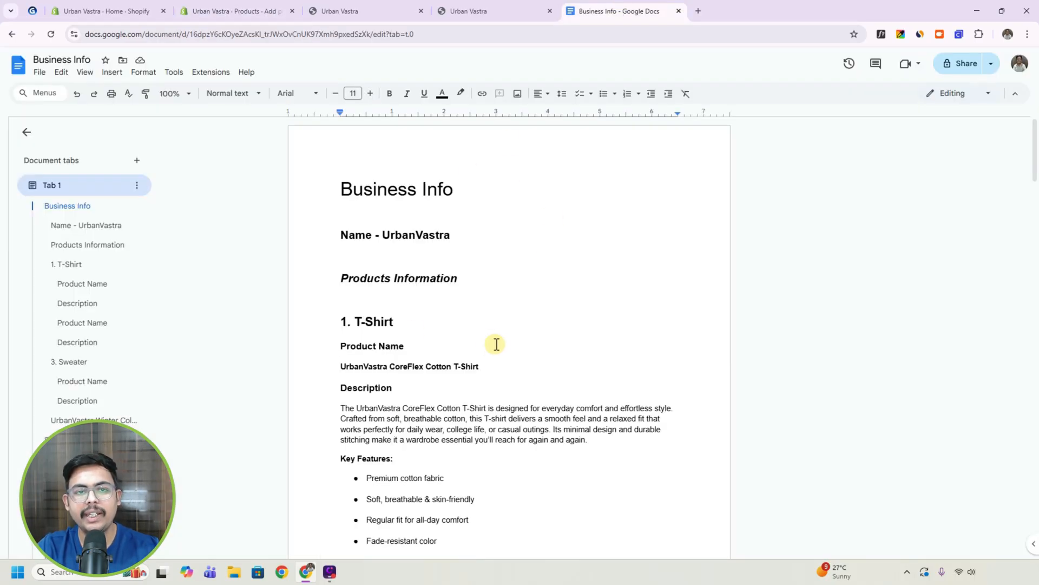
scroll(438, 260, down, 3)
scroll(346, 305, down, 3)
scroll(395, 301, up, 3)
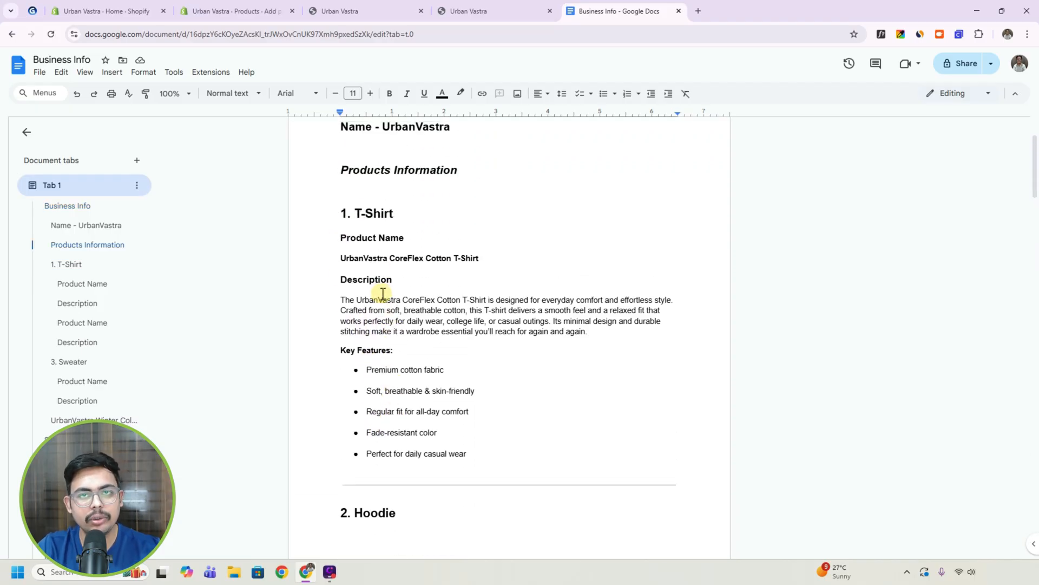
scroll(423, 286, down, 1)
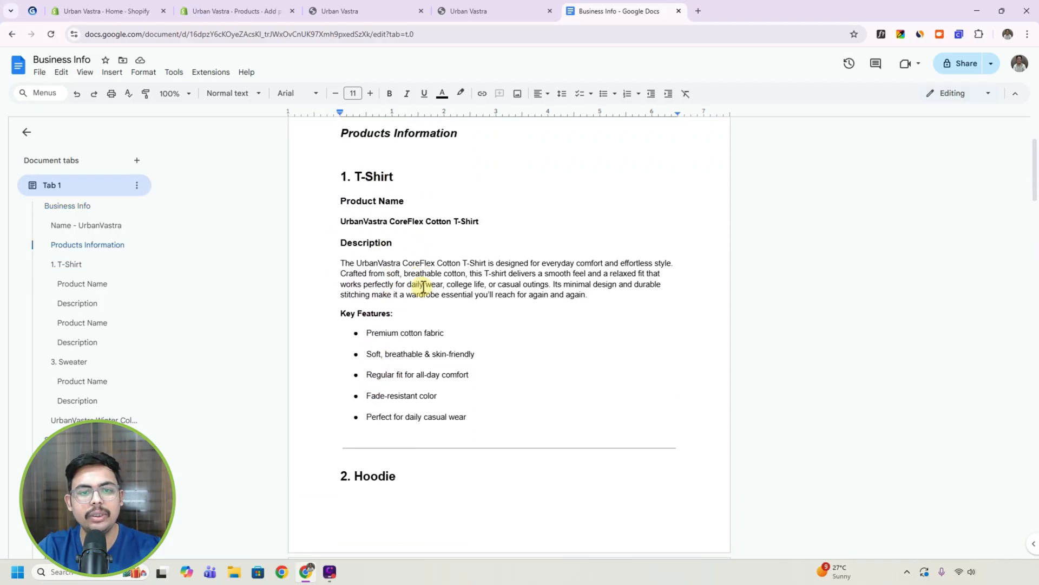
scroll(423, 286, down, 8)
scroll(401, 216, down, 6)
scroll(411, 282, down, 3)
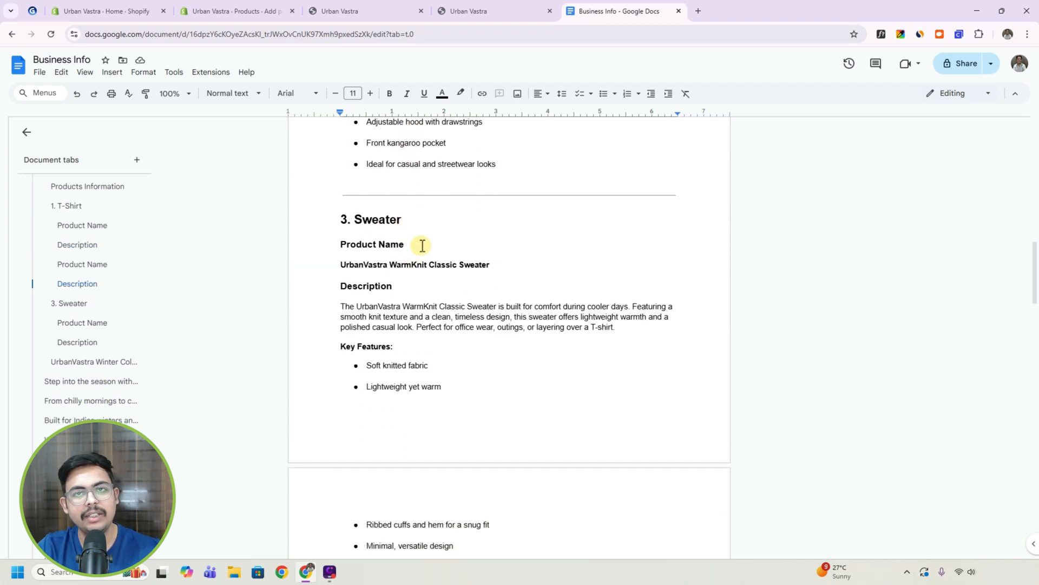
scroll(422, 246, down, 8)
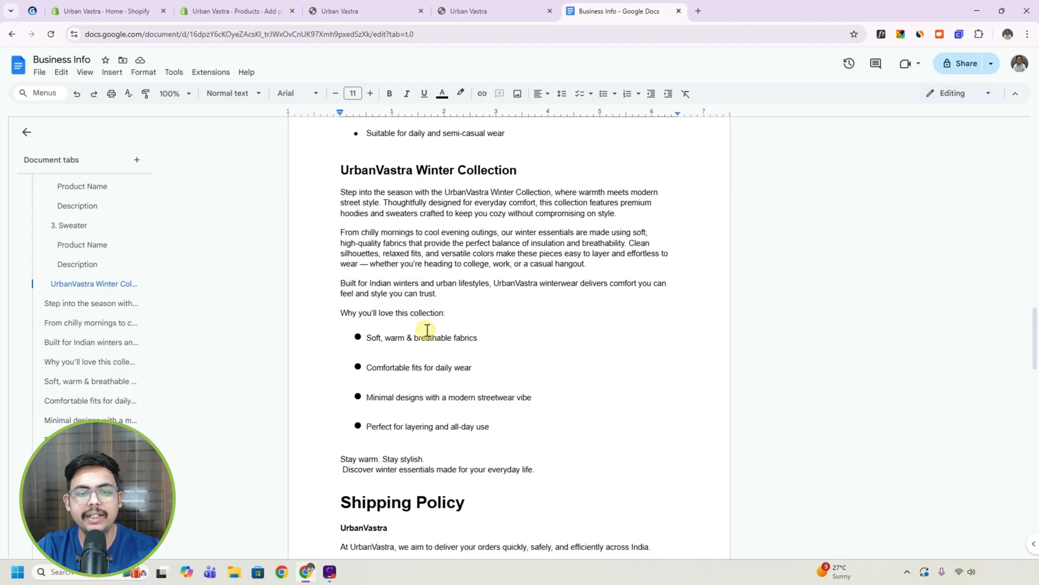
scroll(531, 336, up, 5)
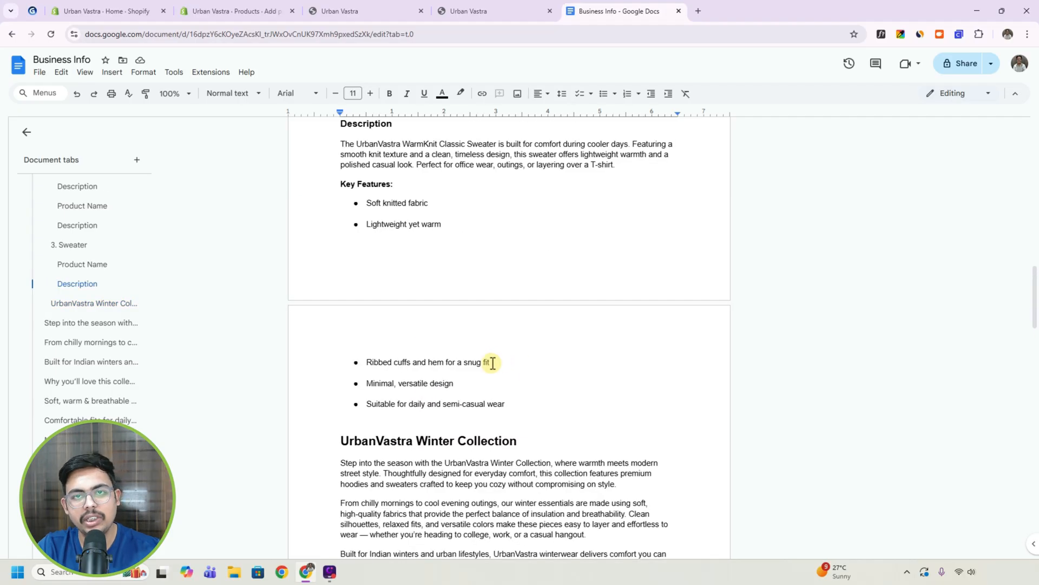
scroll(490, 362, up, 20)
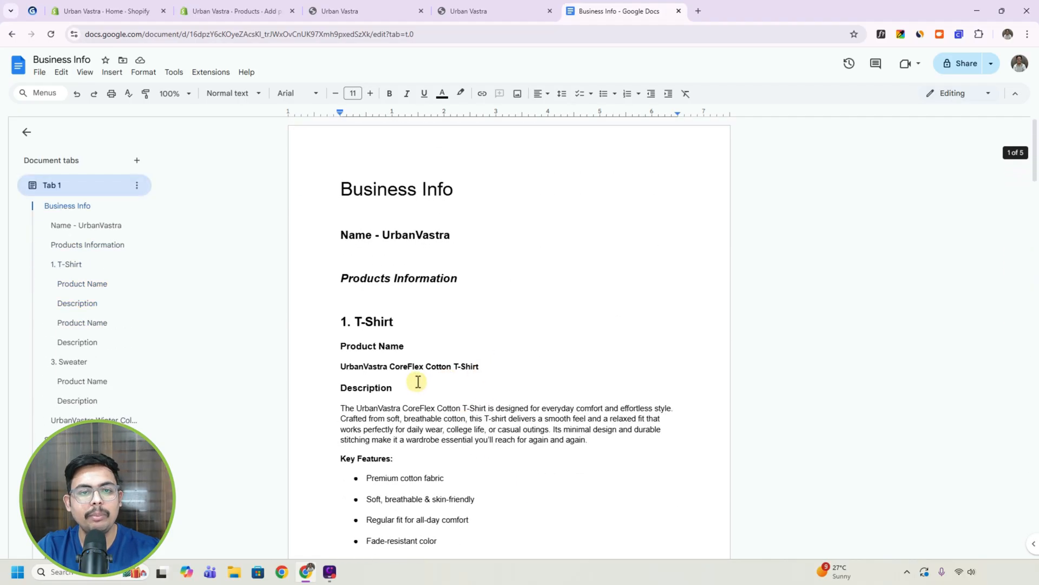
Copy the T-shirt's product name from the Business Info document into Shopify as the title "UrbanVastra CoreFlex Cotton T-Shirt".
scroll(420, 381, down, 2)
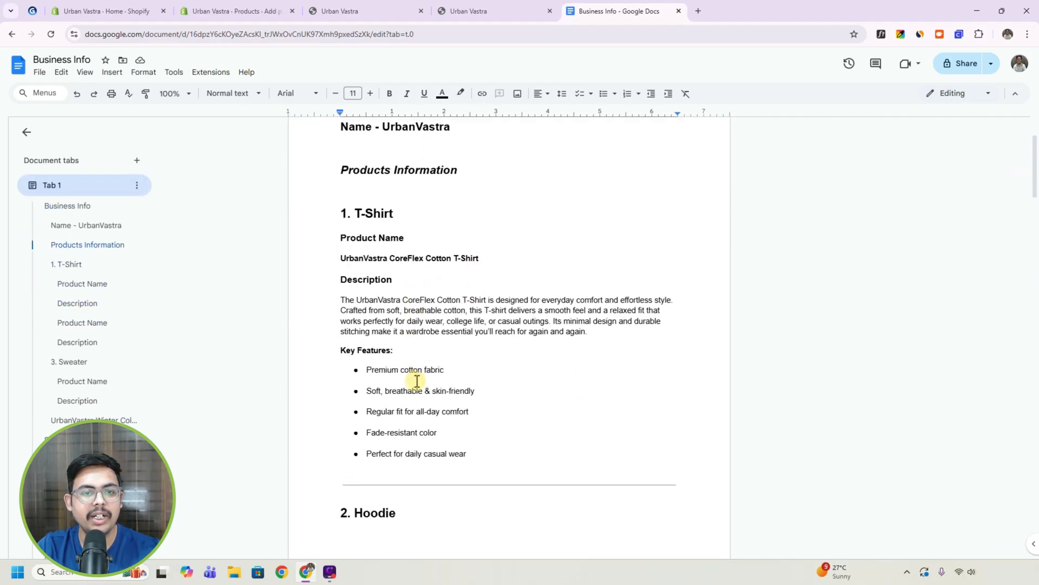
triple_click(387, 259)
right_click(387, 264)
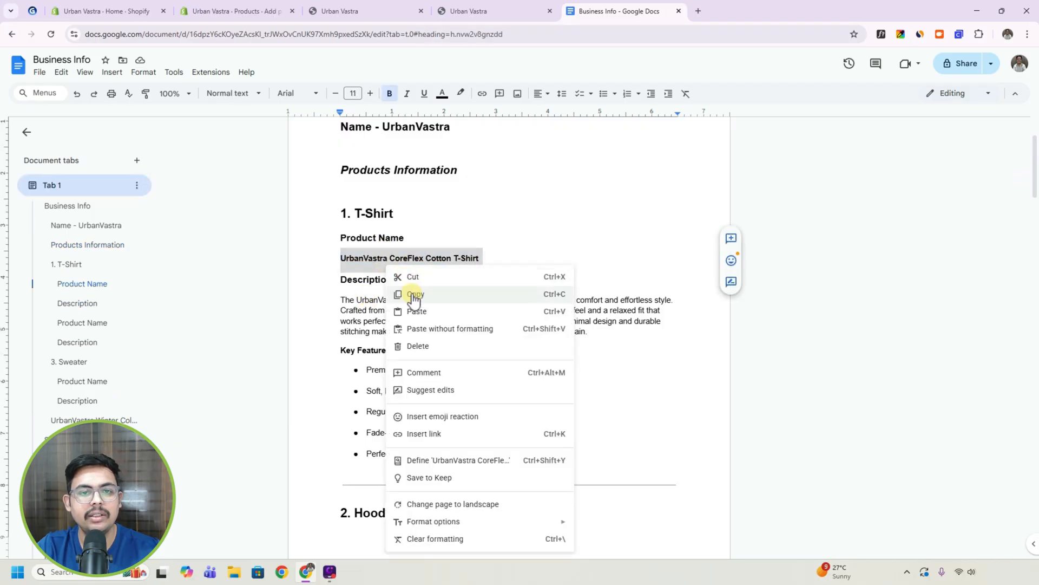
click(412, 296)
click(241, 12)
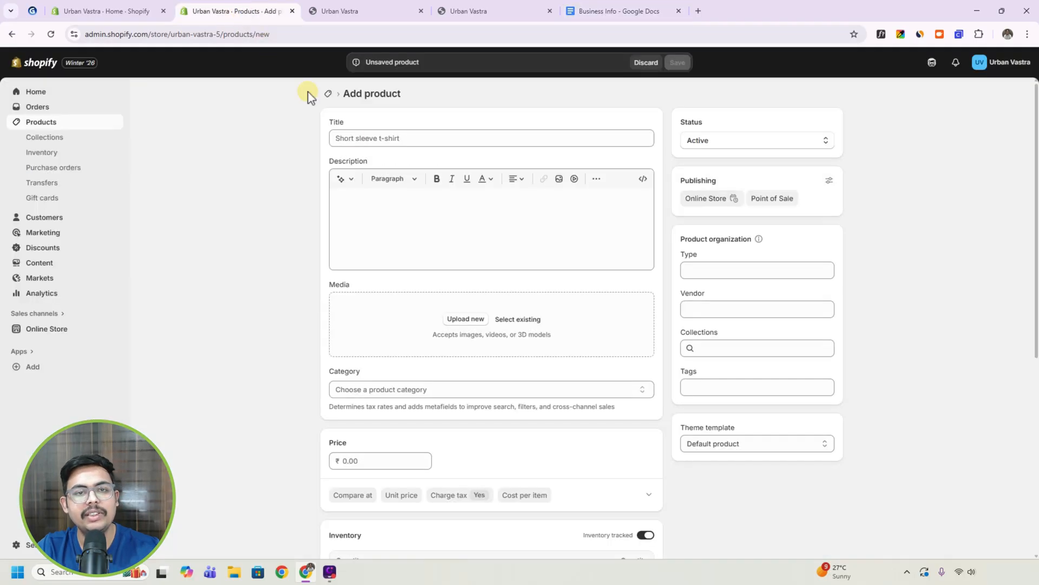
click(360, 137)
key(ctrl+v)
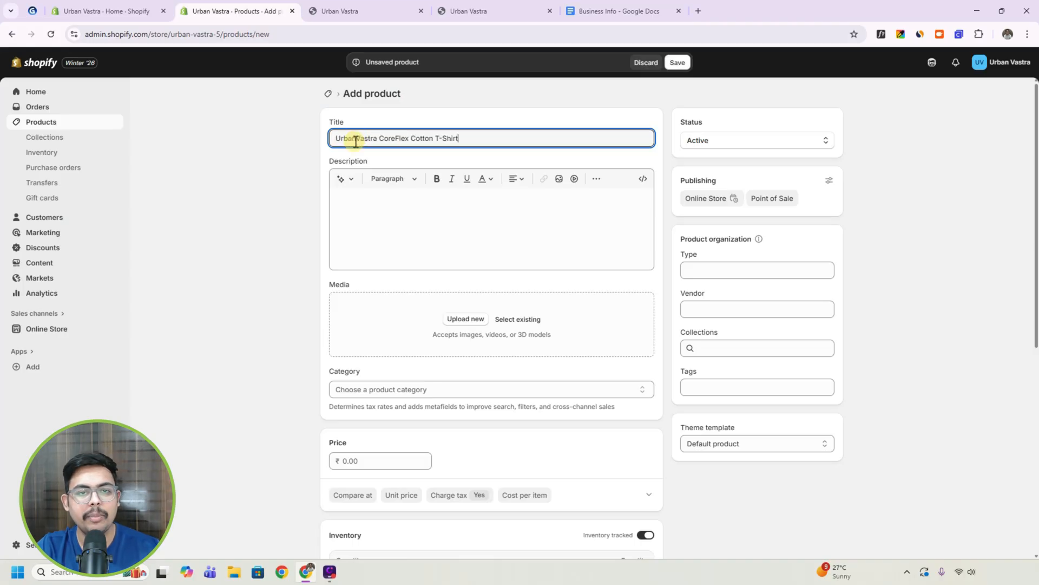
Copy the T-shirt's description and key features from the Business Info document into the Shopify product description.
click(595, 12)
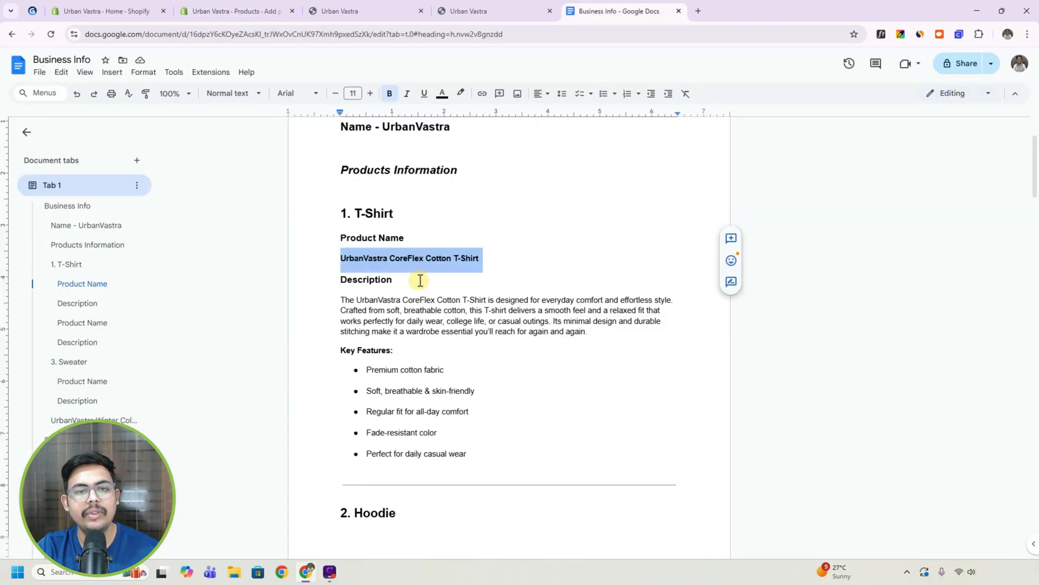
click(344, 300)
drag(342, 300, 467, 454)
click(238, 11)
click(364, 206)
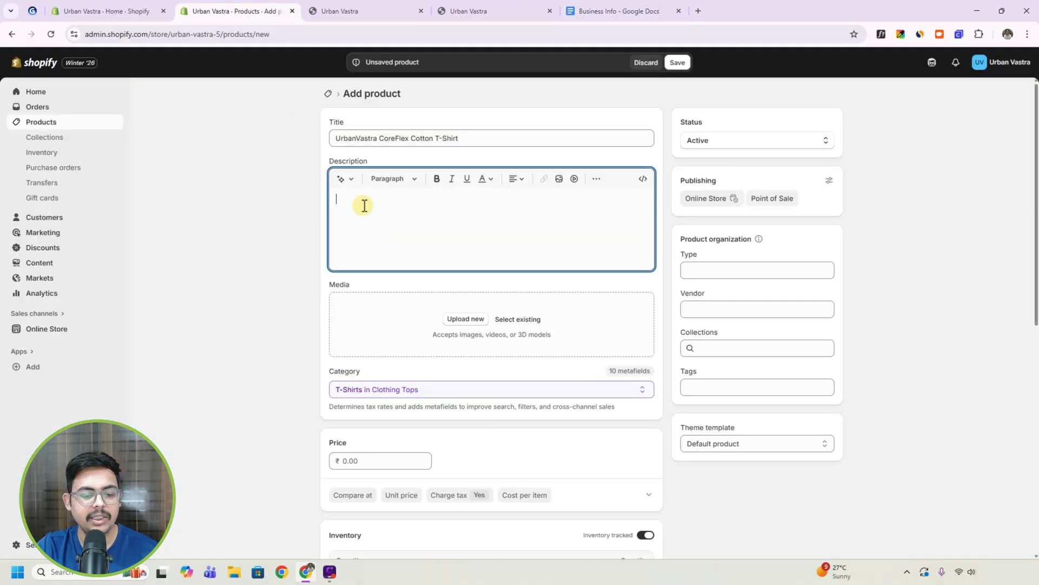
key(ctrl+v)
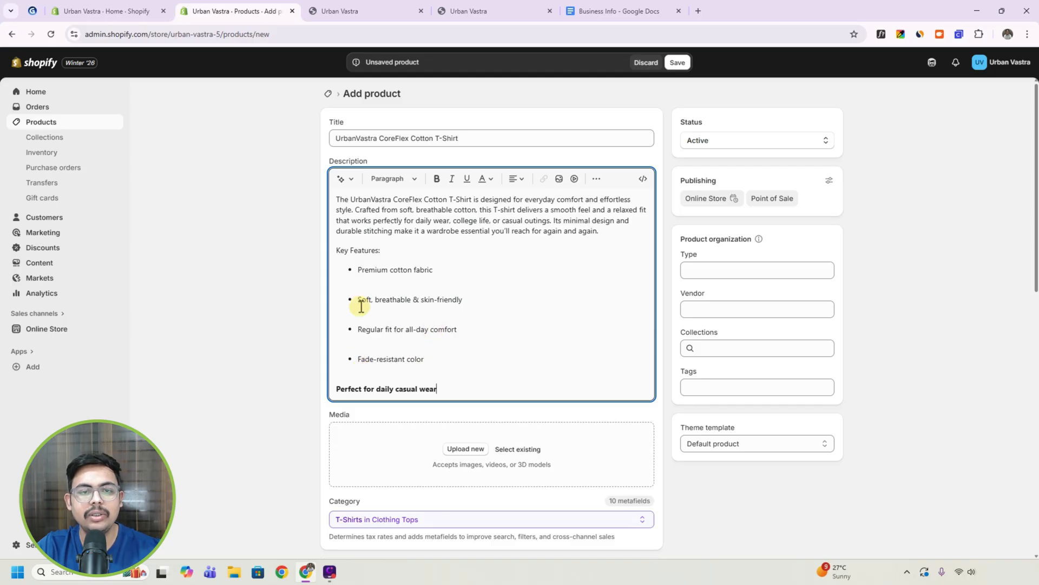
Remove the blank lines between the key feature bullets in the product description.
click(359, 344)
key(BackSpace)
click(360, 315)
key(BackSpace)
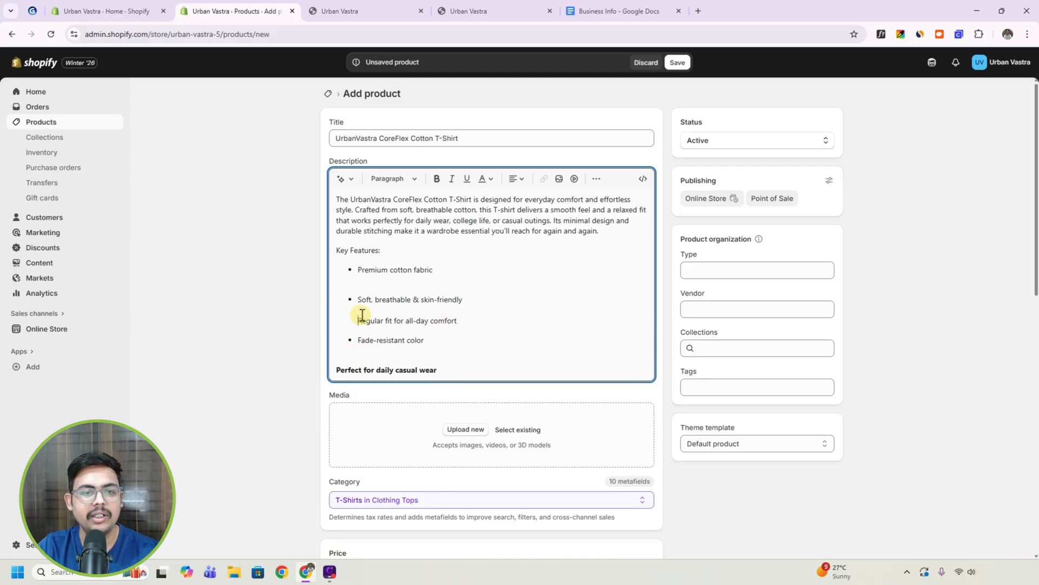
key(BackSpace)
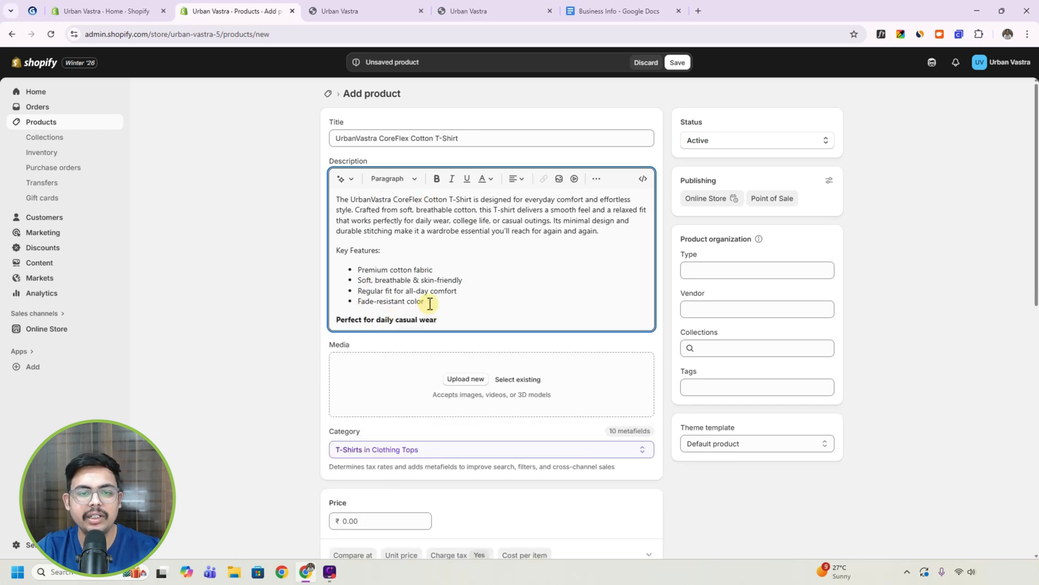
Upload the Tshirt blue, Tshirt green and Tshirt red images as product media and move the red one to first place.
scroll(395, 301, down, 1)
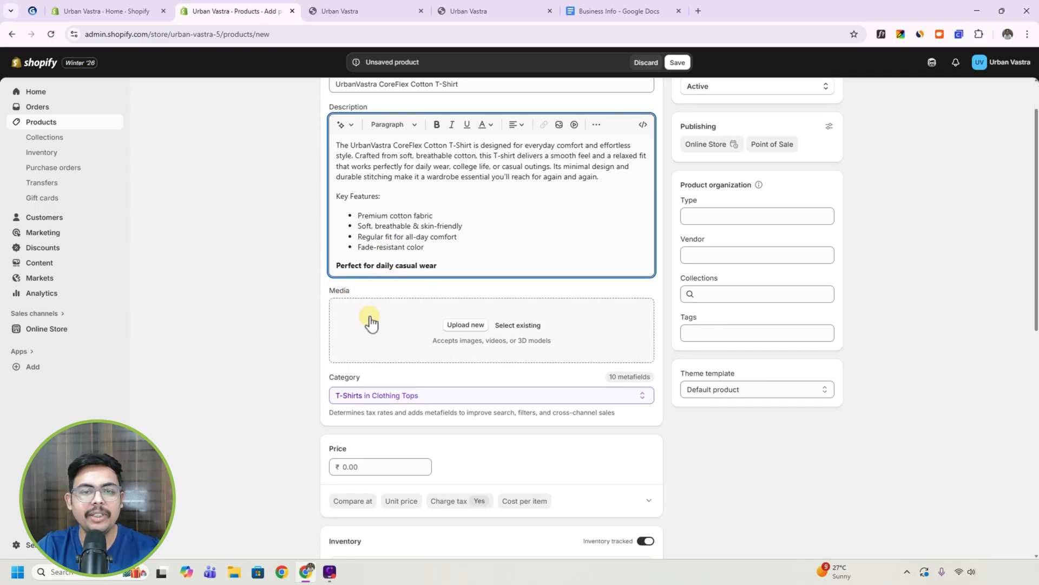
click(464, 327)
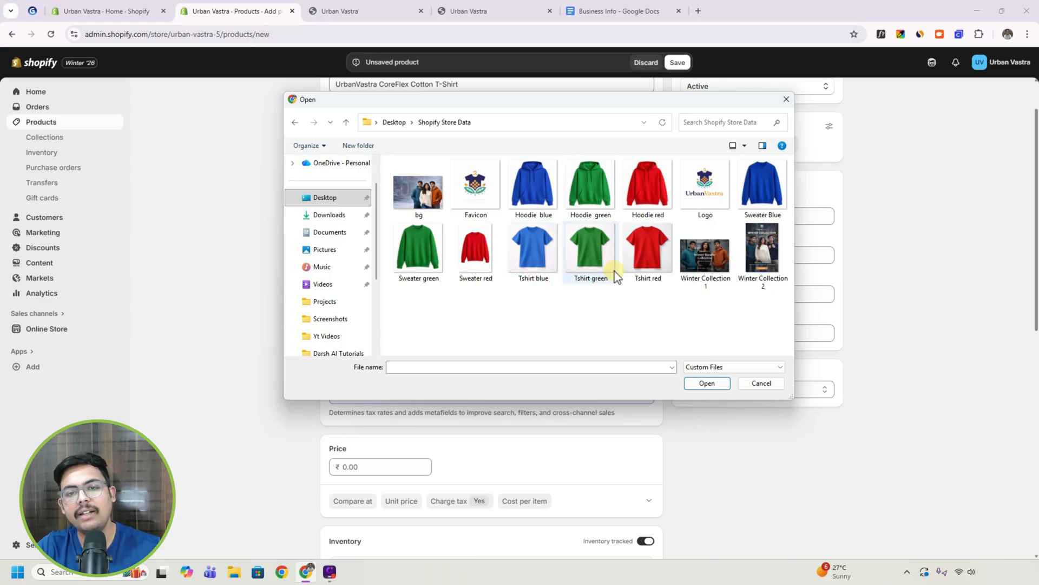
click(639, 251)
ctrl+click(590, 254)
ctrl+click(551, 261)
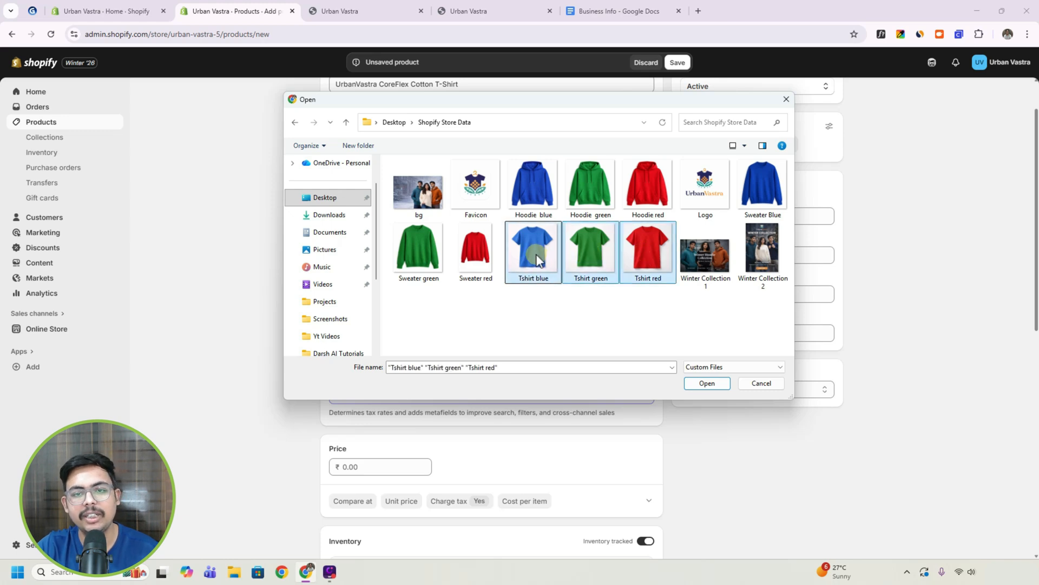
click(704, 384)
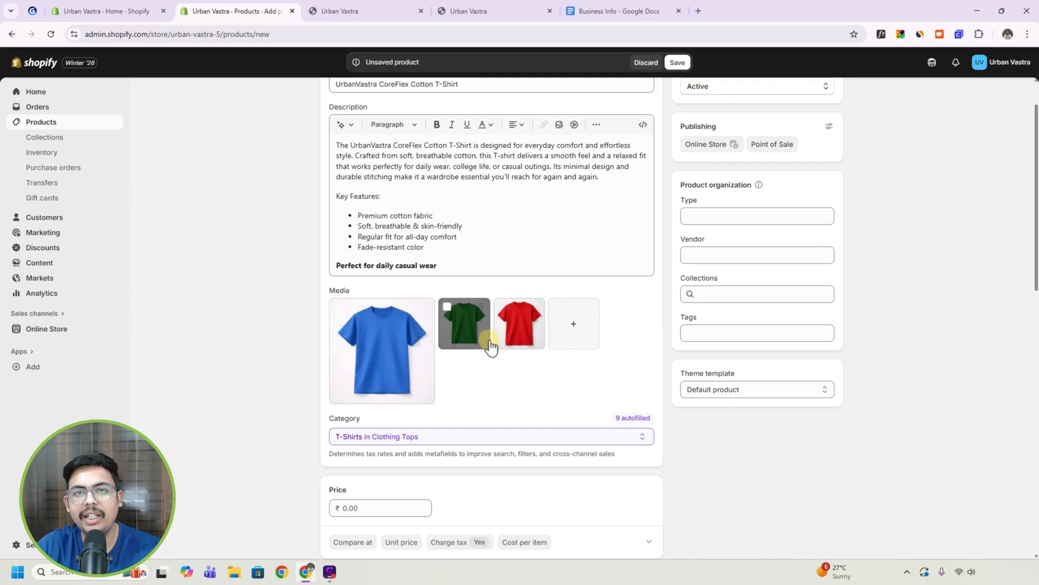
drag(513, 324, 381, 376)
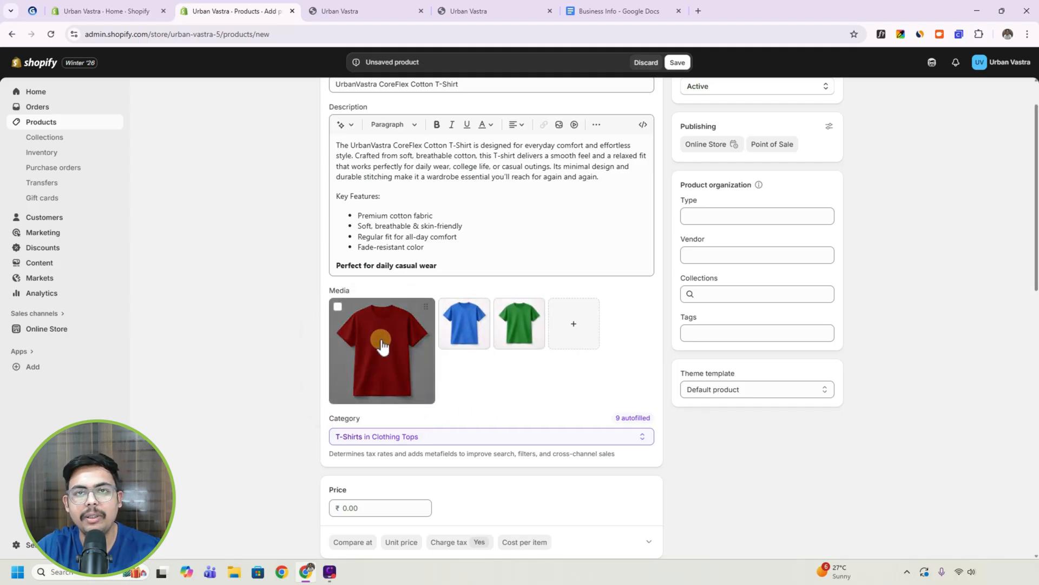
View the category choices under Clothing Tops and keep the suggested T-Shirts category.
scroll(359, 365, down, 2)
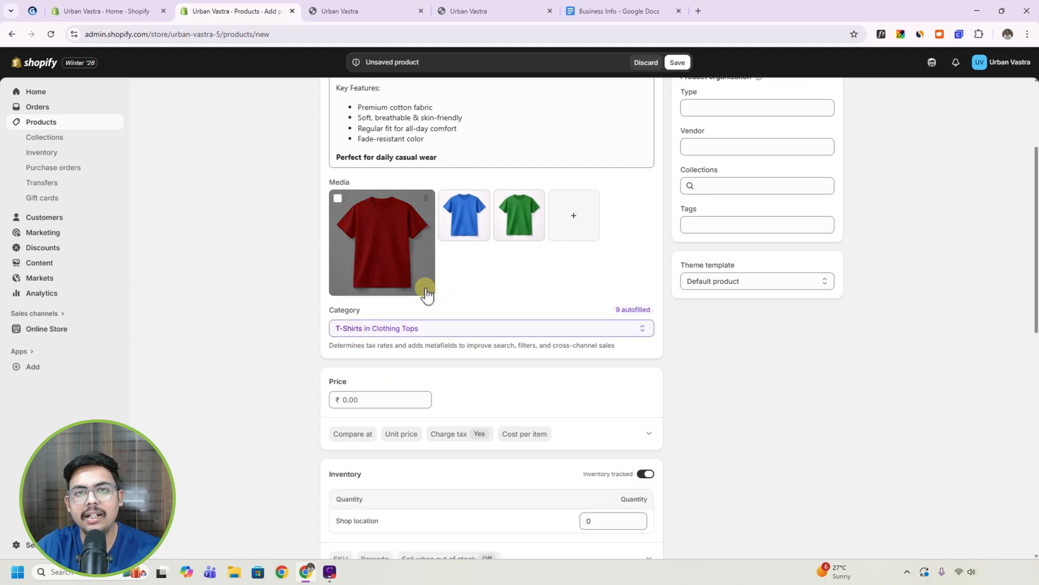
click(421, 328)
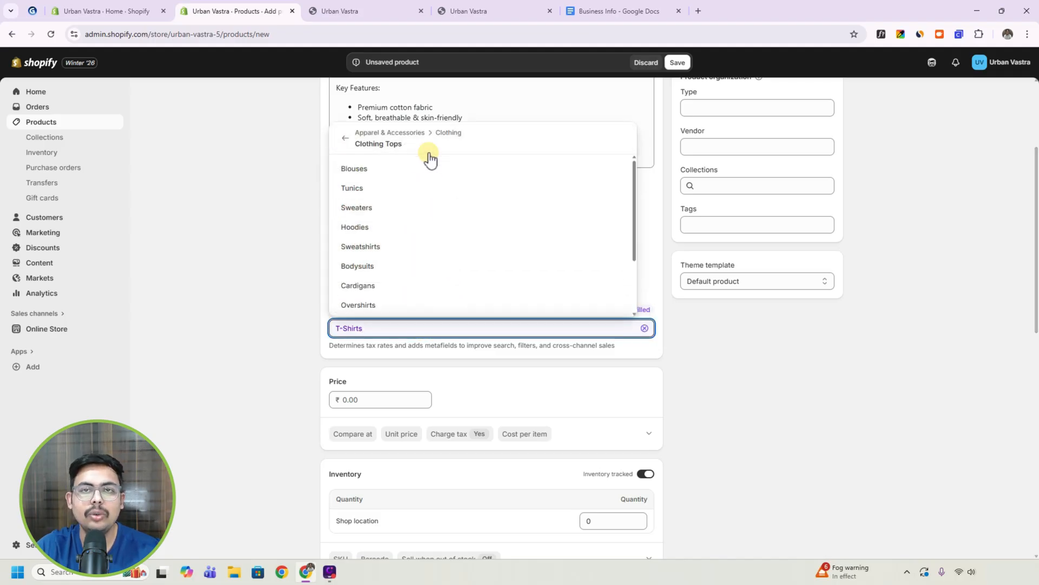
click(281, 325)
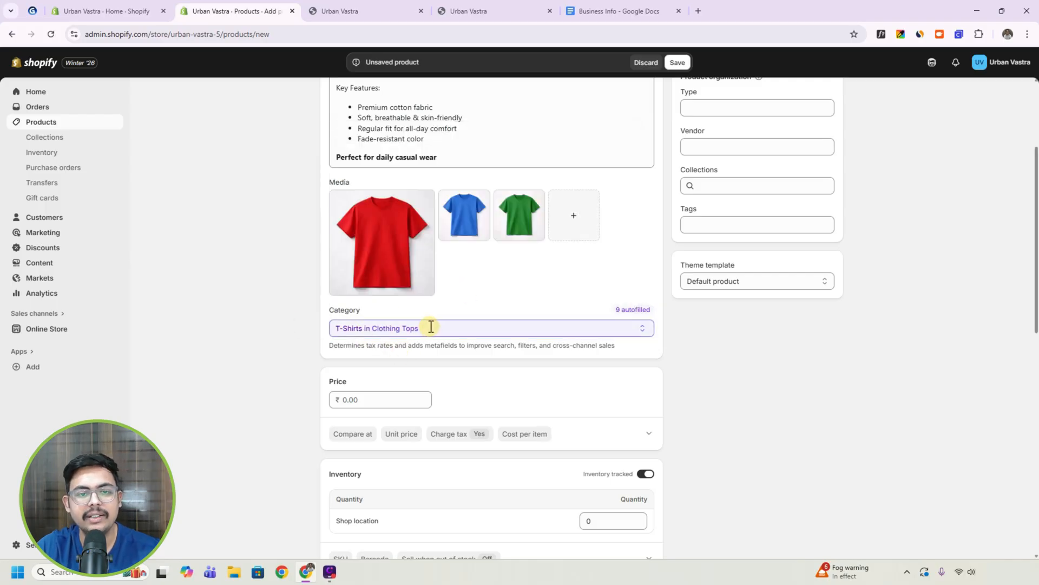
Set the T-shirt product's price to ₹499.
scroll(431, 326, down, 2)
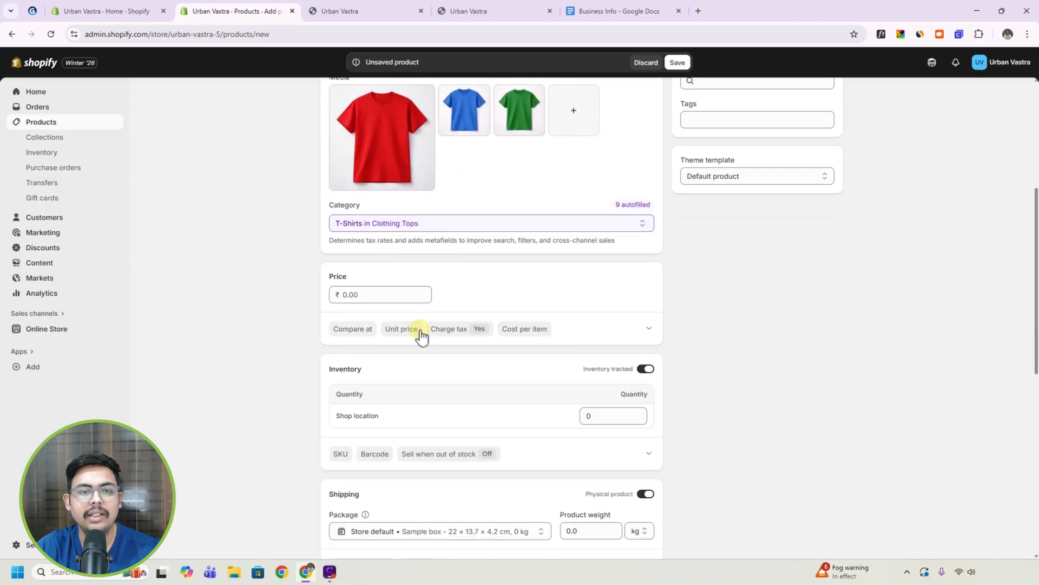
click(371, 291)
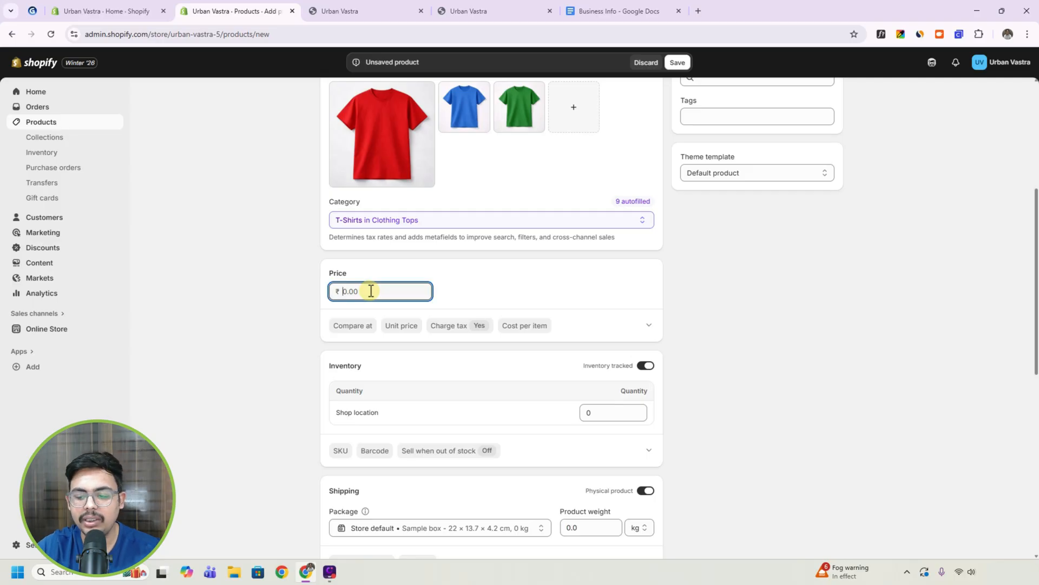
text(499)
click(512, 275)
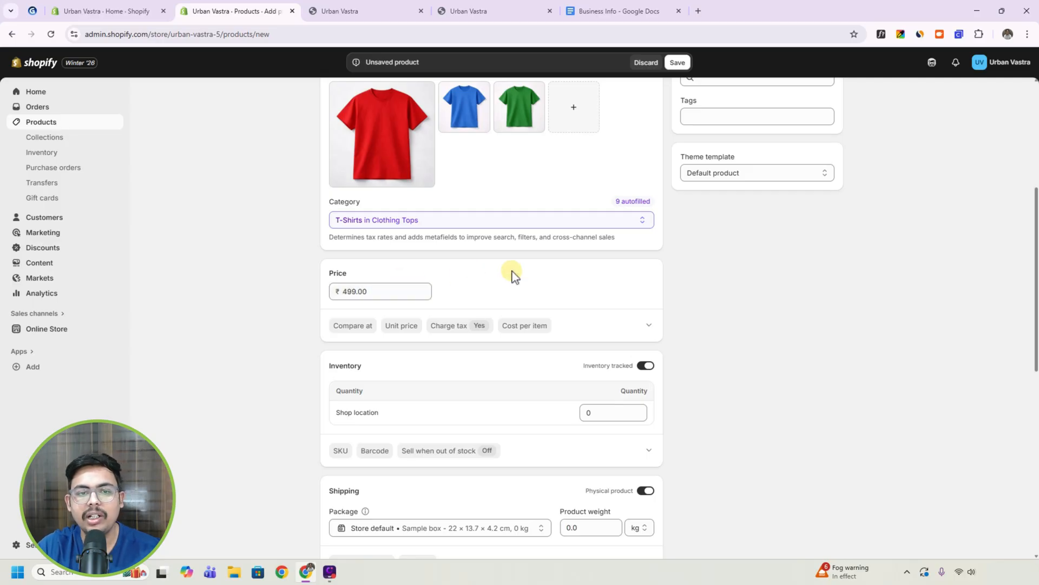
Set the T-shirt product's inventory quantity at the shop location to 500.
scroll(512, 275, down, 4)
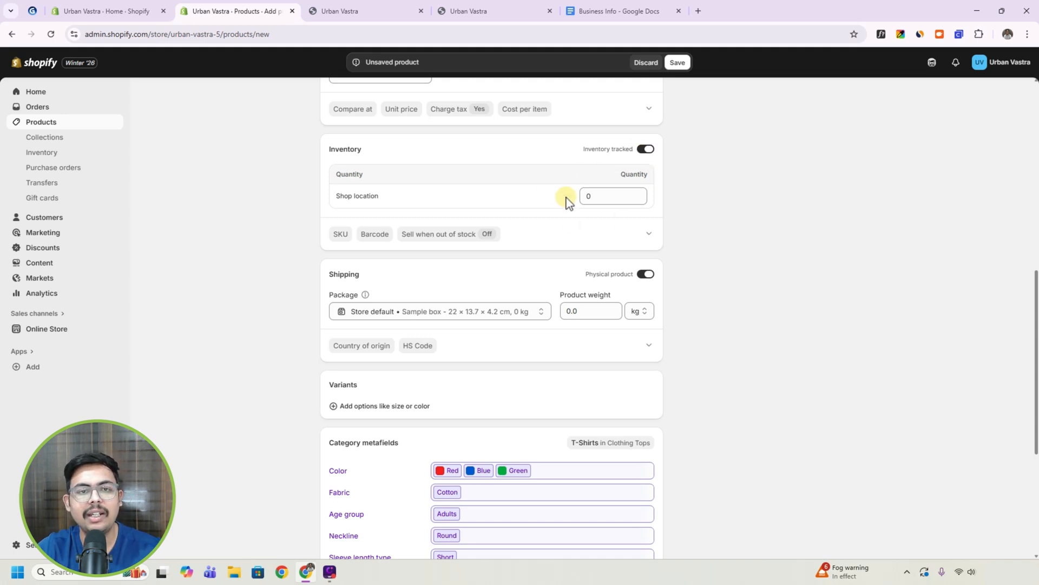
click(610, 195)
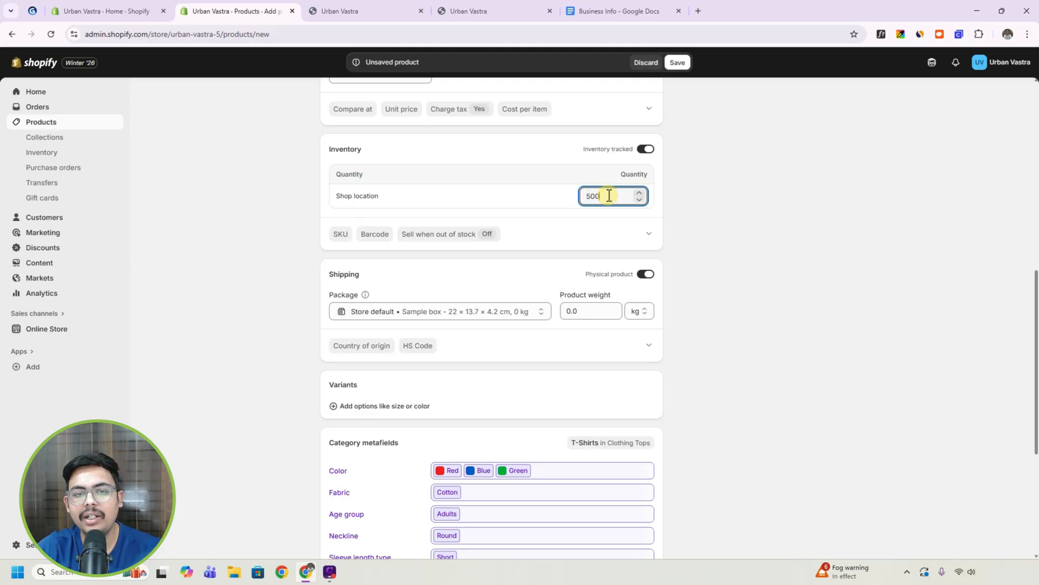
click(599, 225)
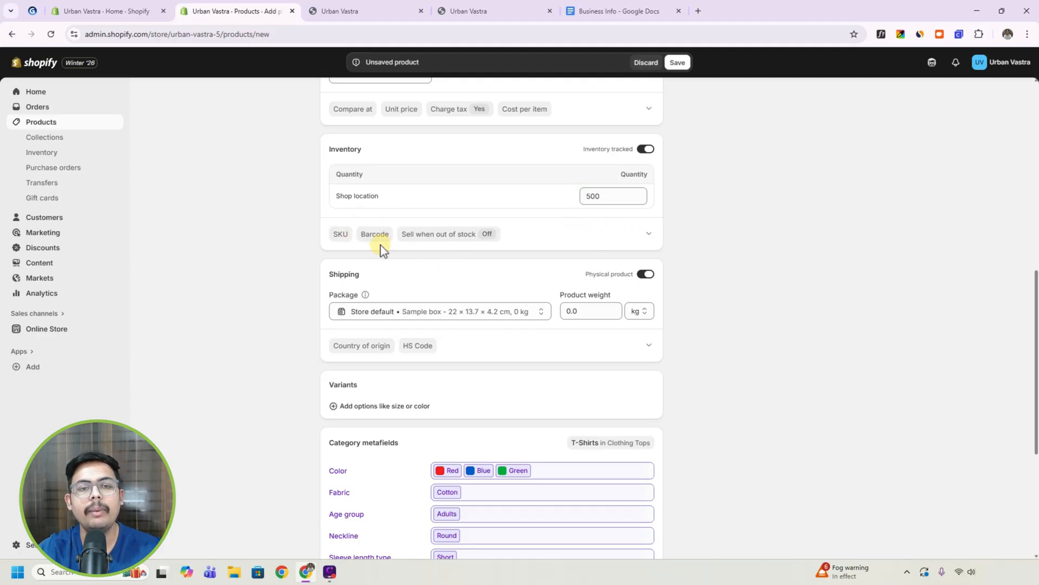
Add Color as a variant option with the product's Red, Blue and Green values.
scroll(524, 204, down, 1)
scroll(524, 204, down, 3)
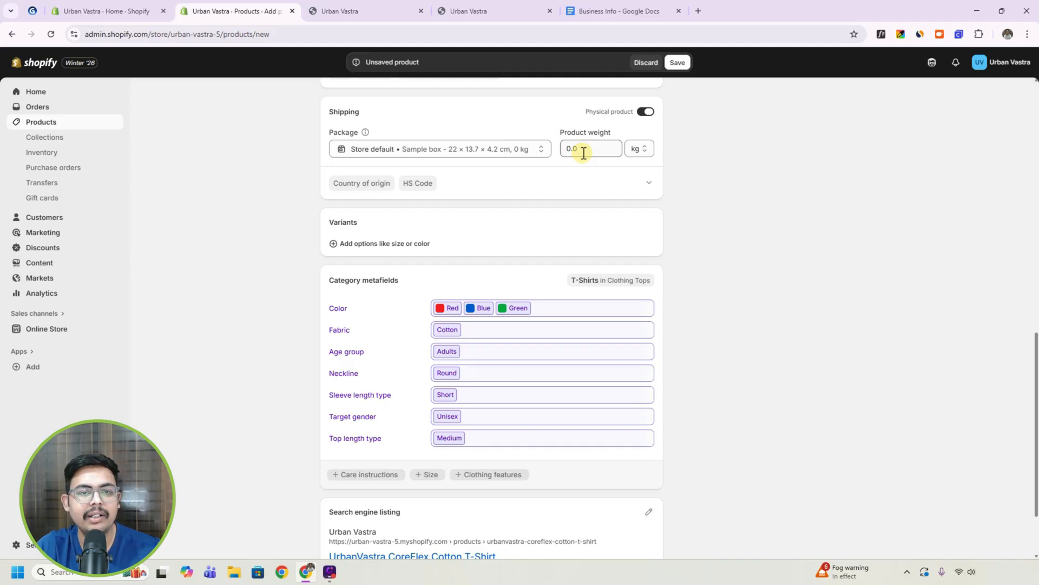
scroll(348, 251, down, 1)
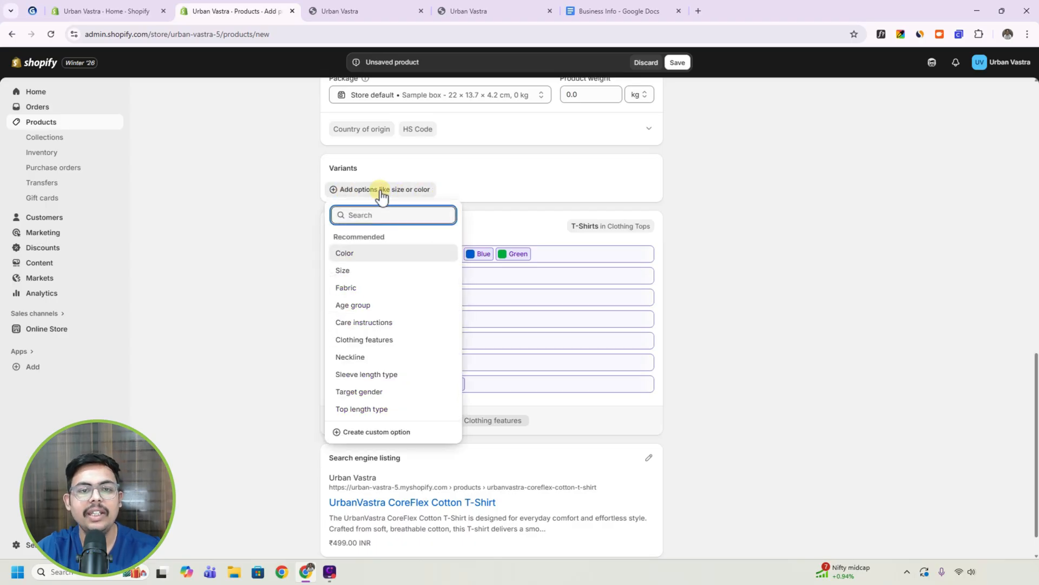
click(354, 258)
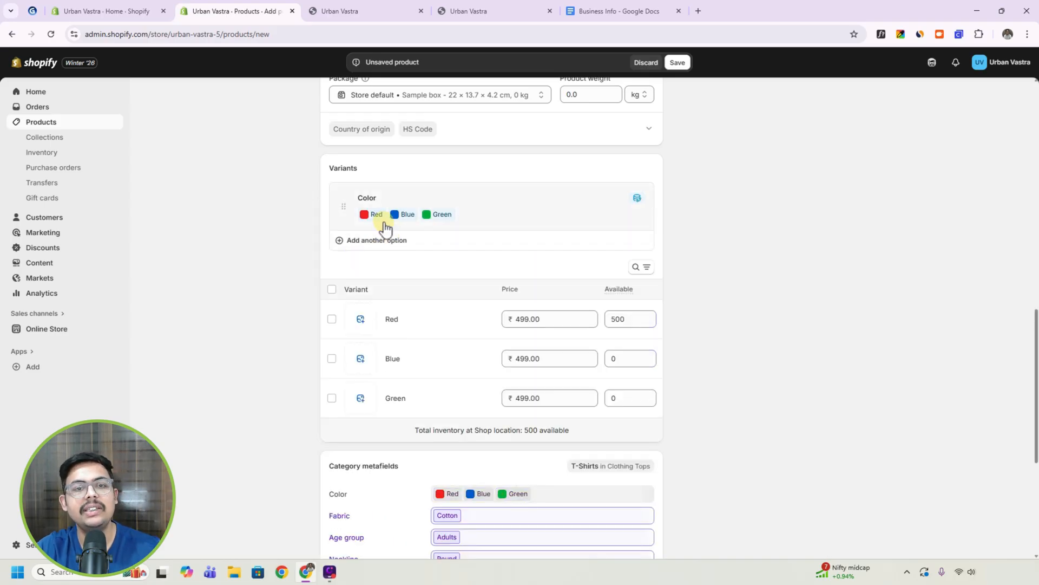
Compare the Color option's values with the product media, look through the available colour entries and close the option without changes.
scroll(425, 362, up, 10)
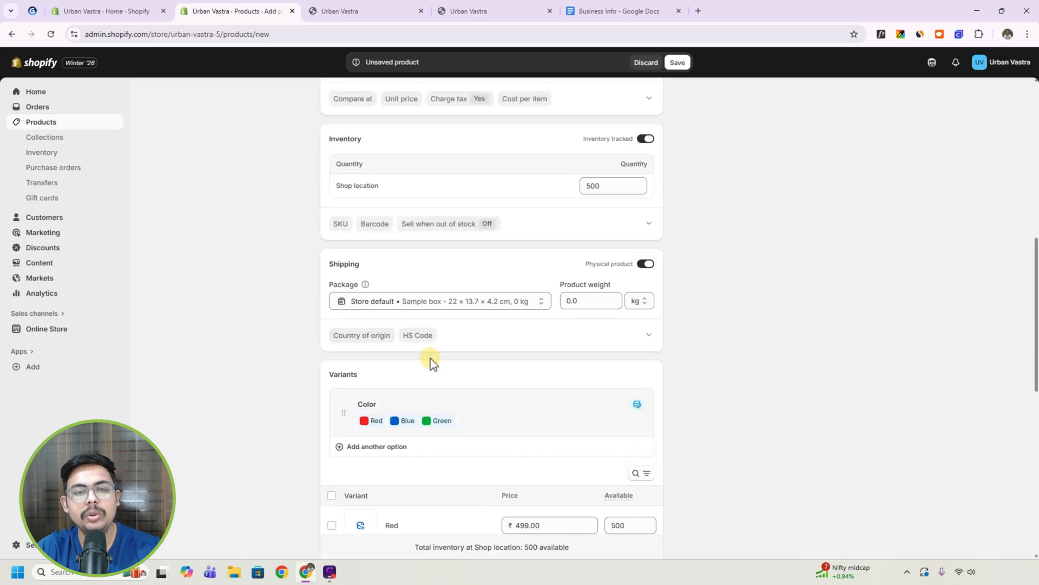
scroll(437, 283, up, 3)
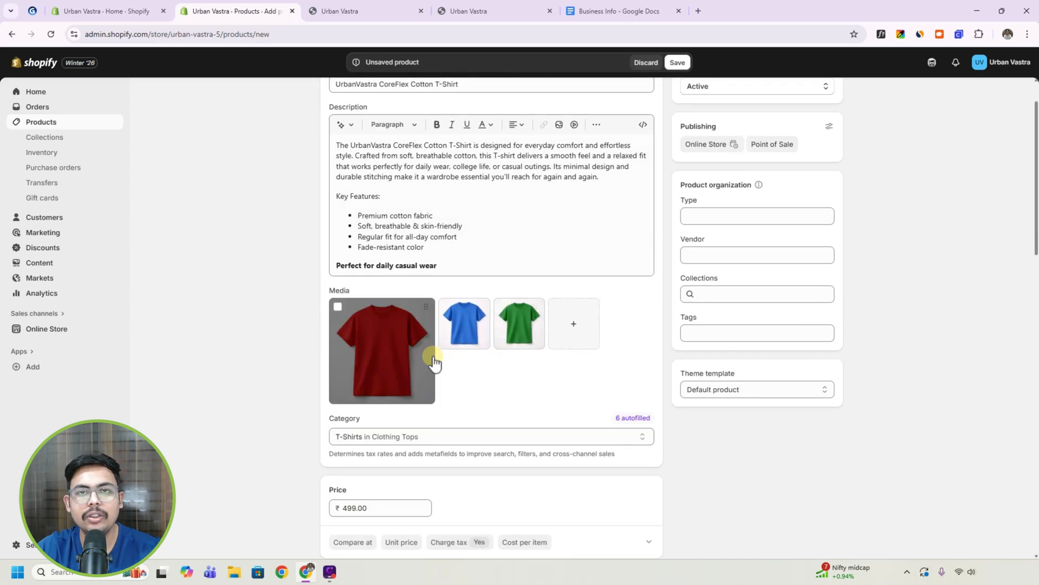
scroll(432, 364, down, 5)
scroll(432, 323, down, 7)
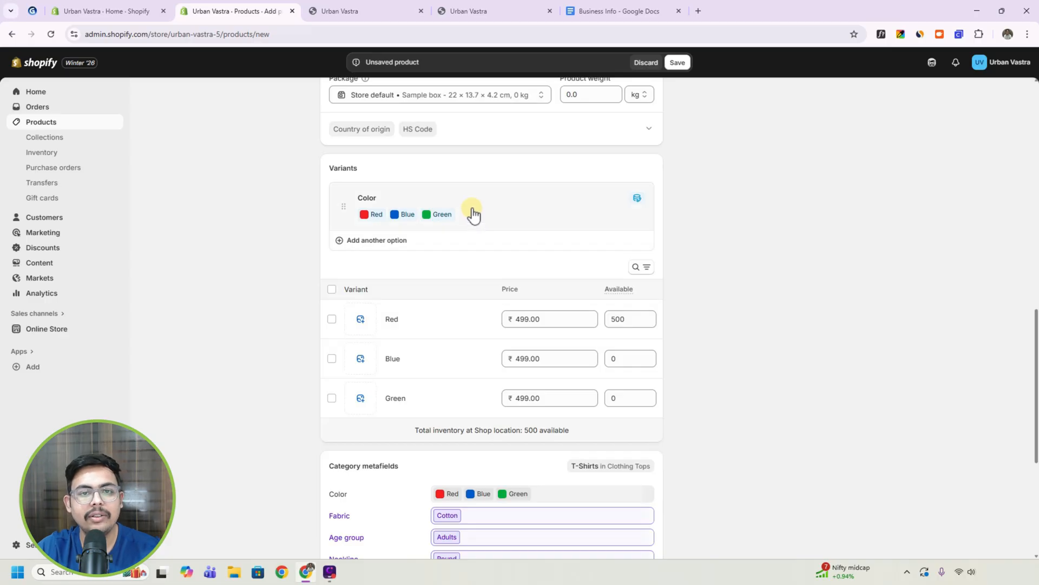
click(473, 219)
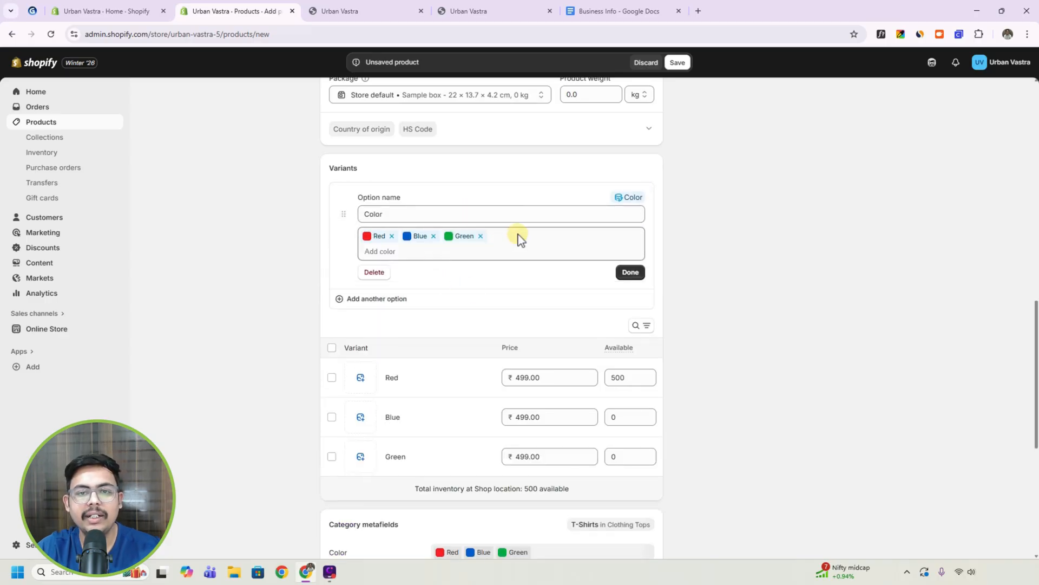
click(428, 253)
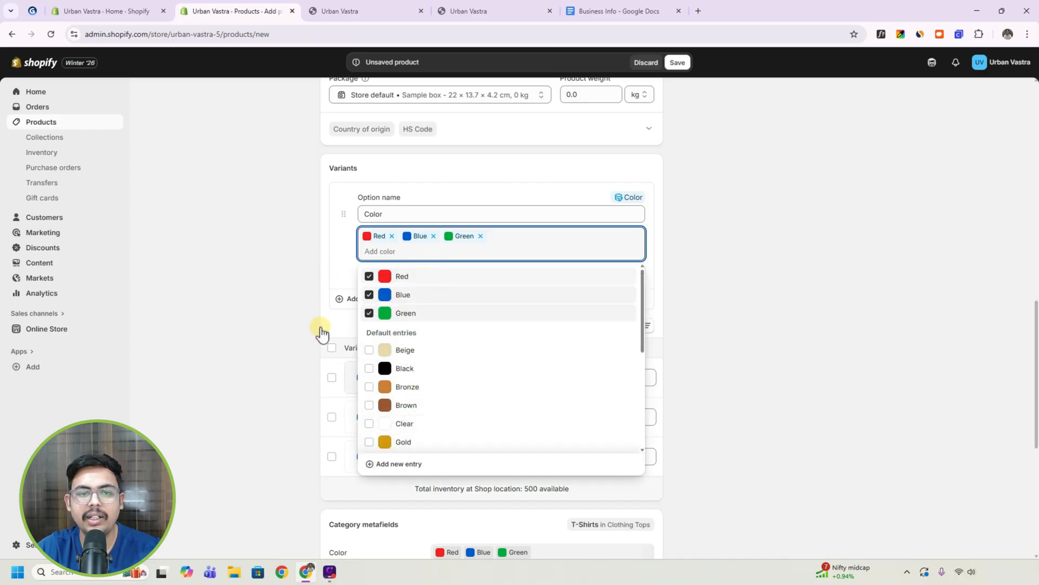
click(296, 280)
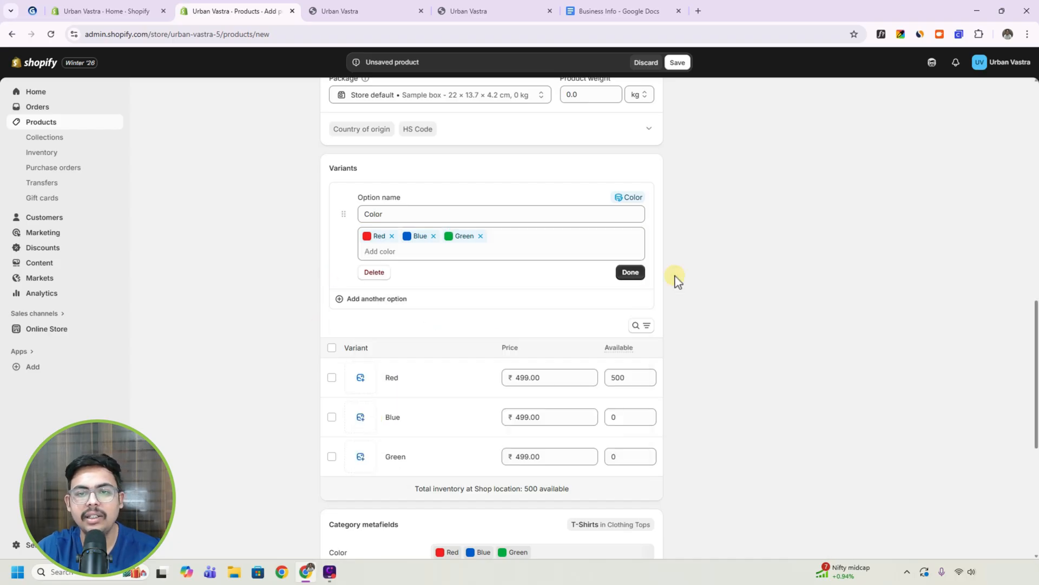
click(628, 272)
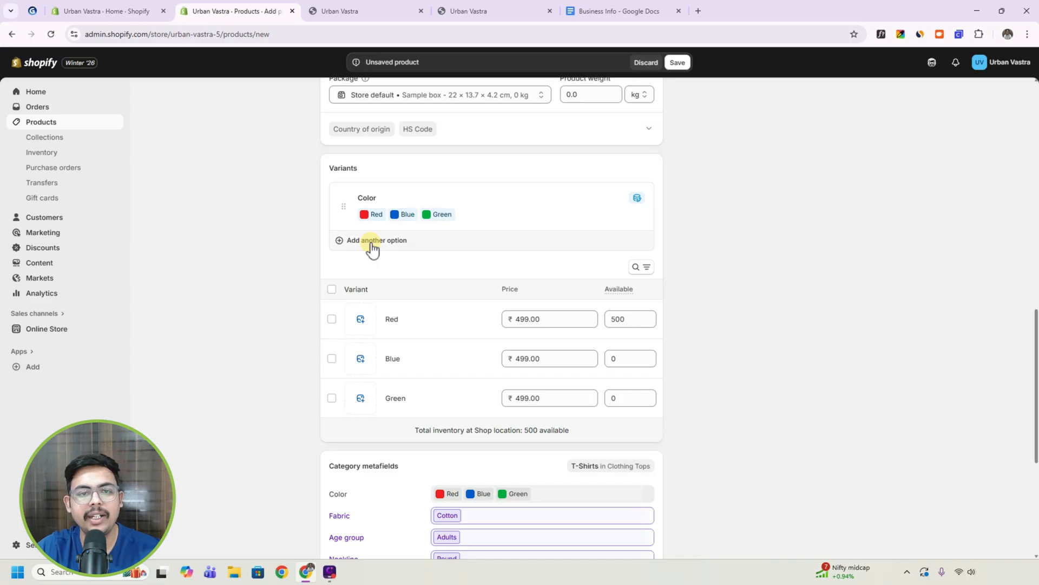
Add Size as a second variant option with the values M, L and XL.
click(373, 241)
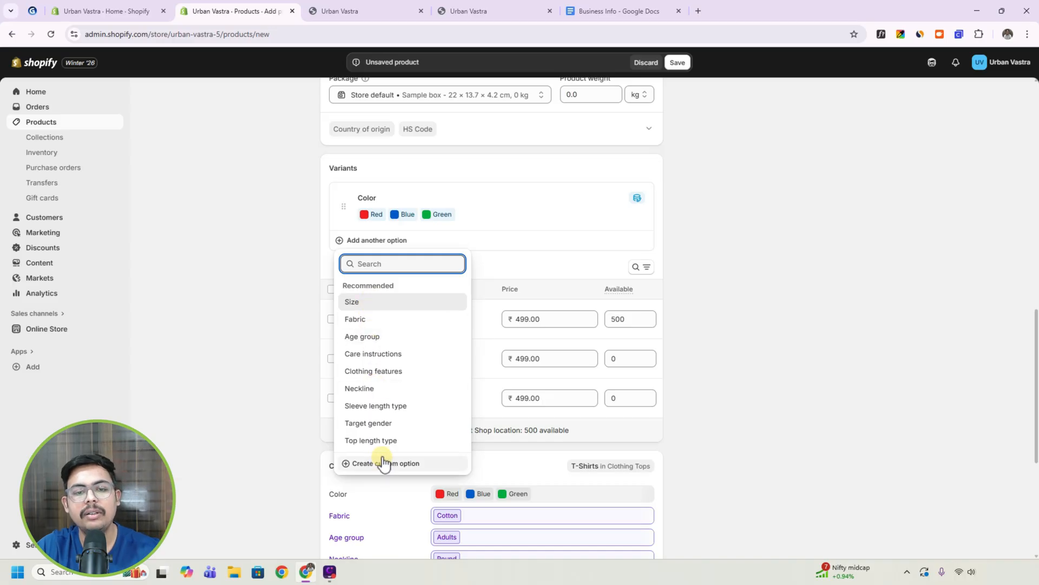
click(353, 302)
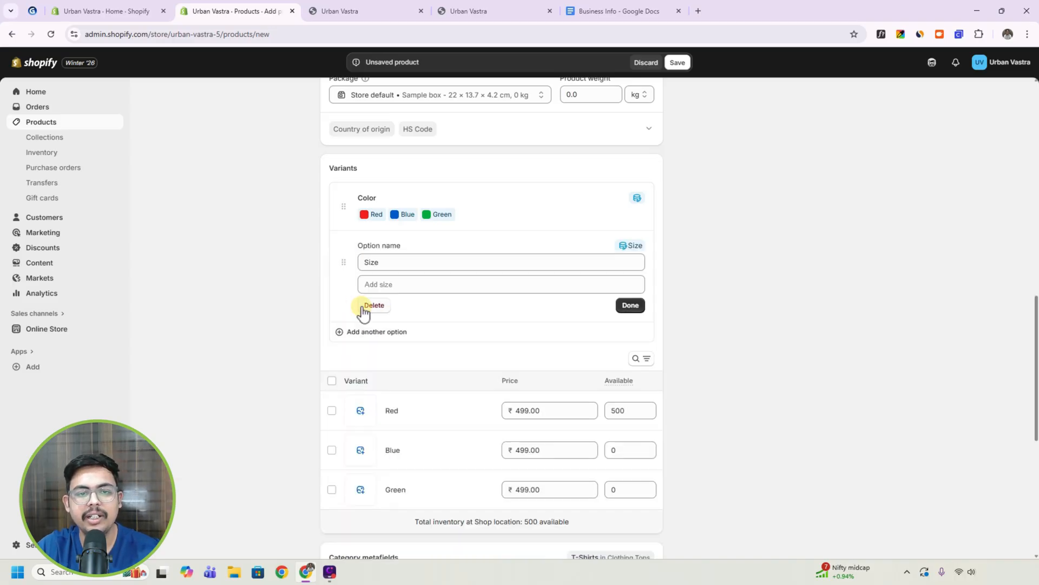
click(407, 282)
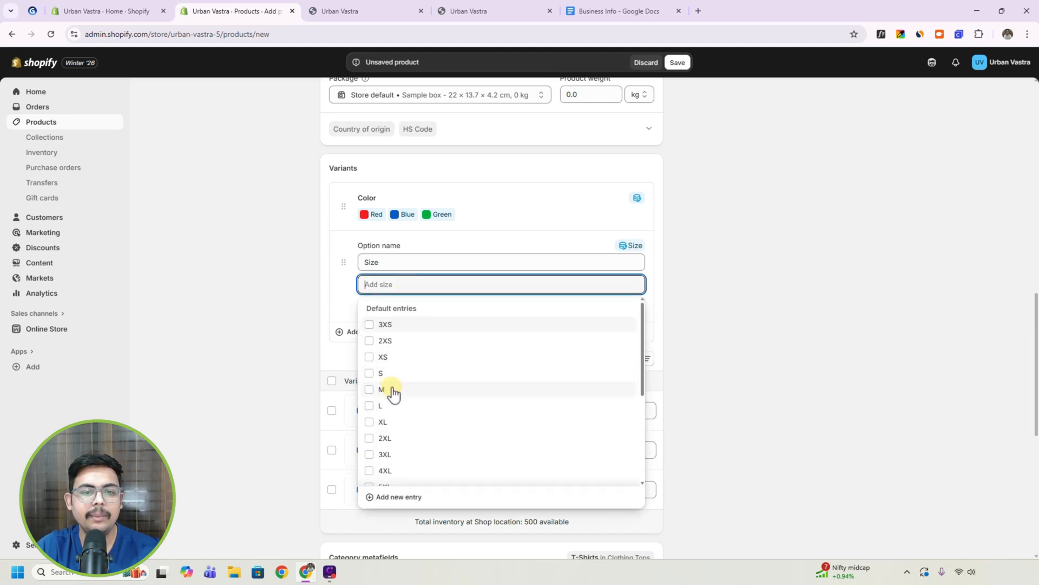
click(392, 390)
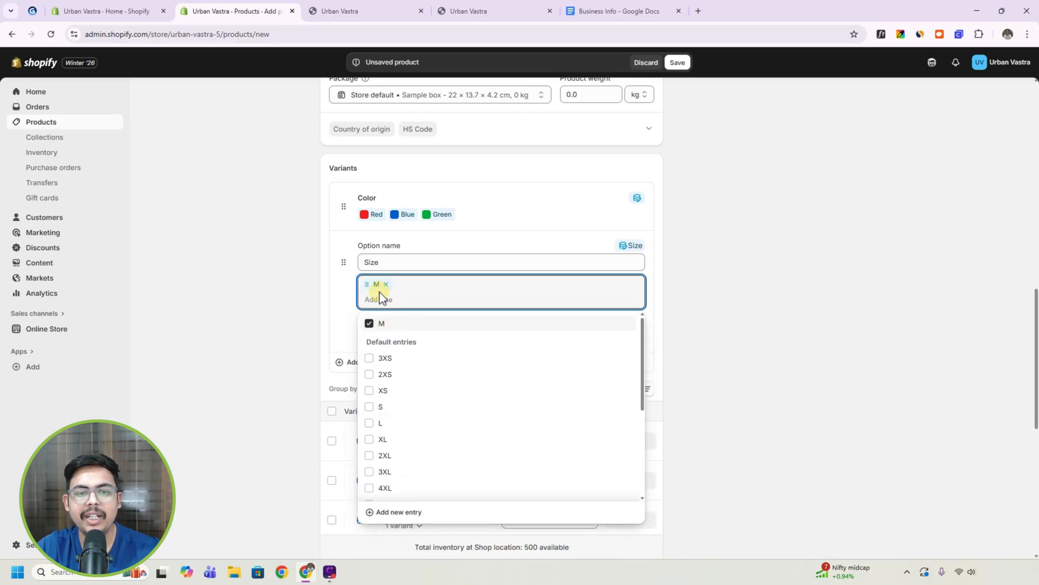
click(380, 427)
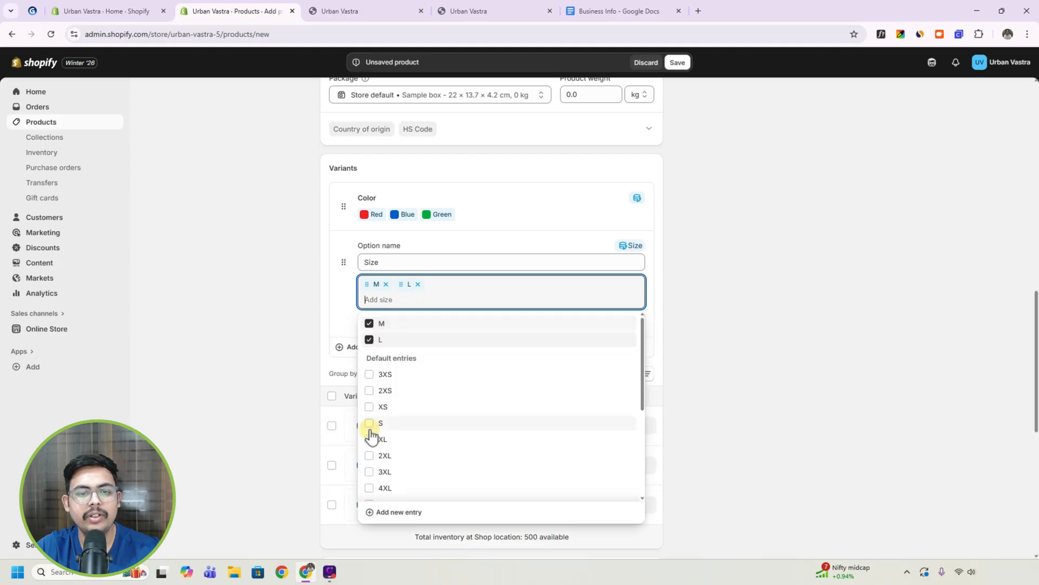
click(379, 441)
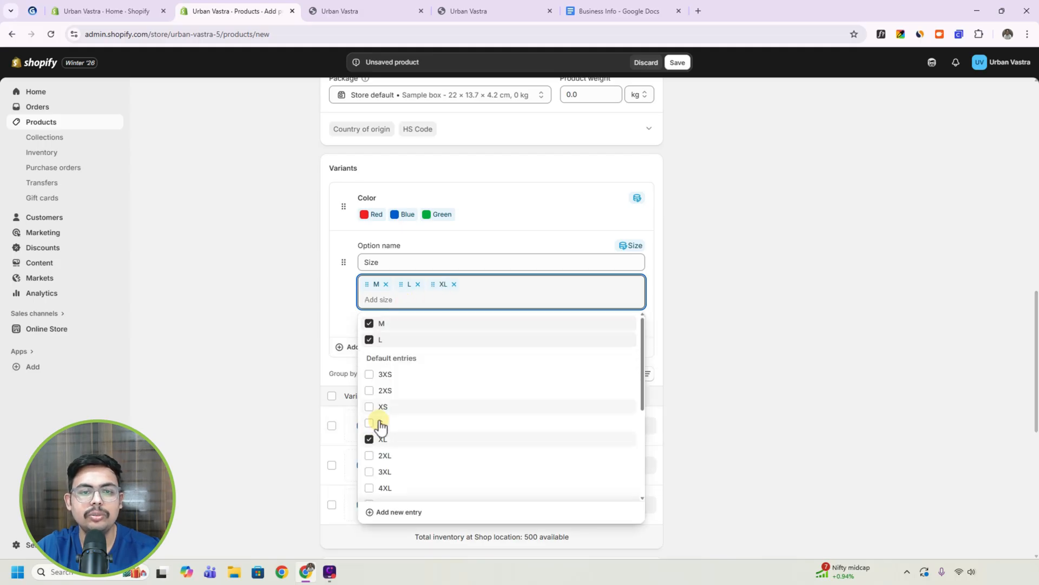
click(346, 310)
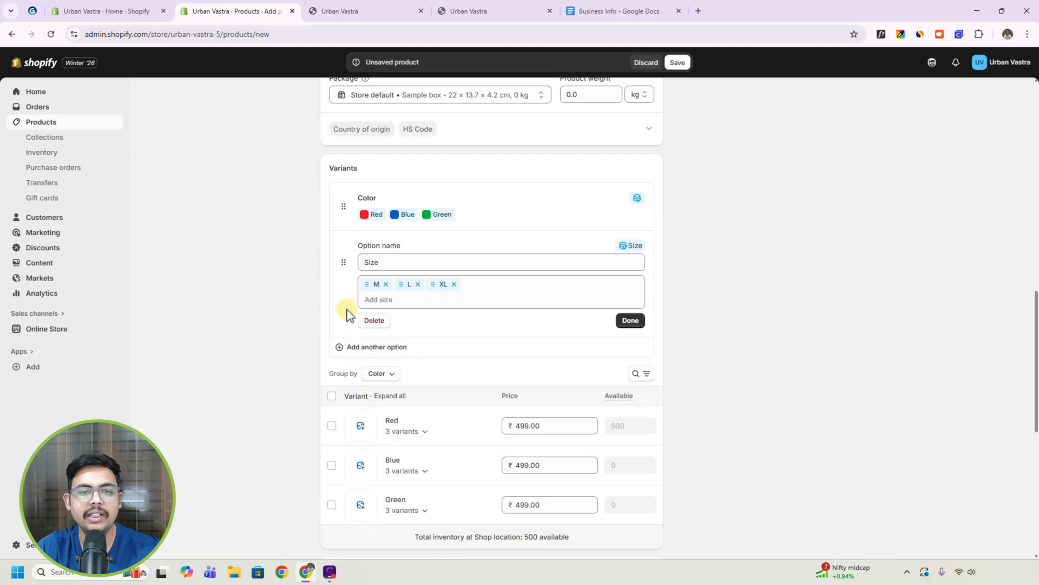
click(631, 321)
Assign the Tshirtred image to the Red variant group.
scroll(550, 323, down, 1)
scroll(498, 319, down, 1)
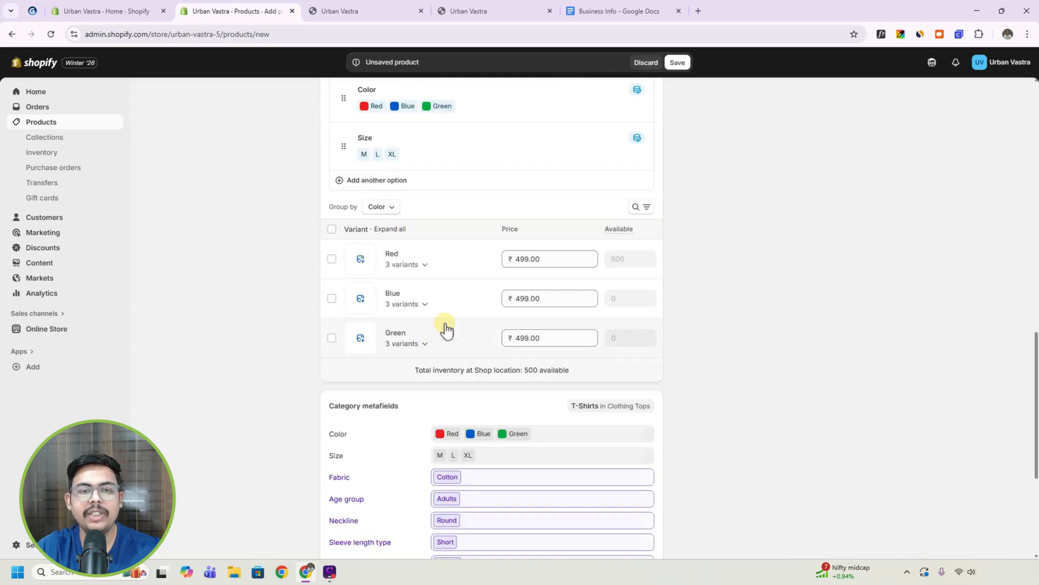
click(361, 259)
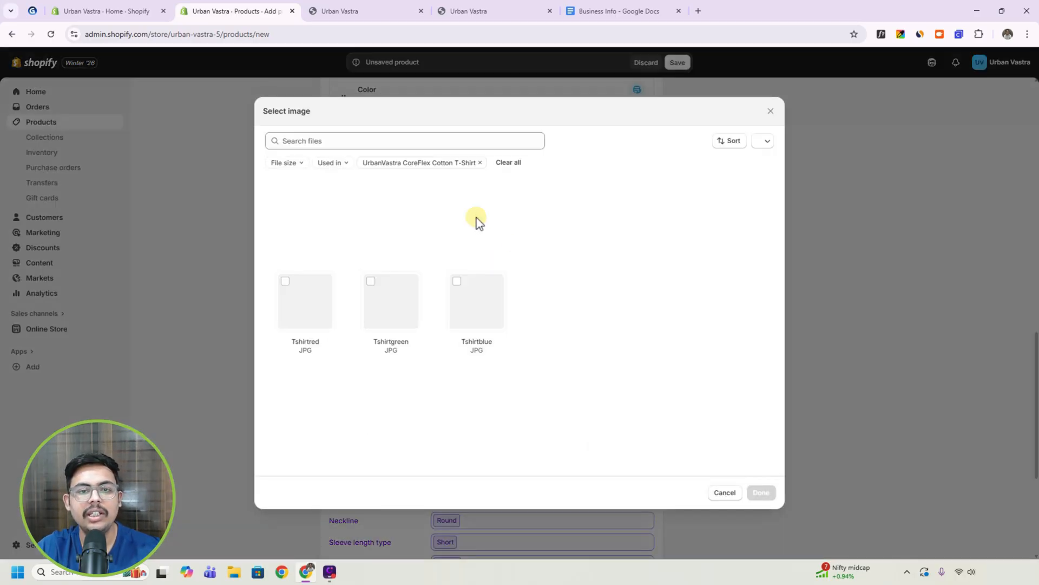
click(305, 308)
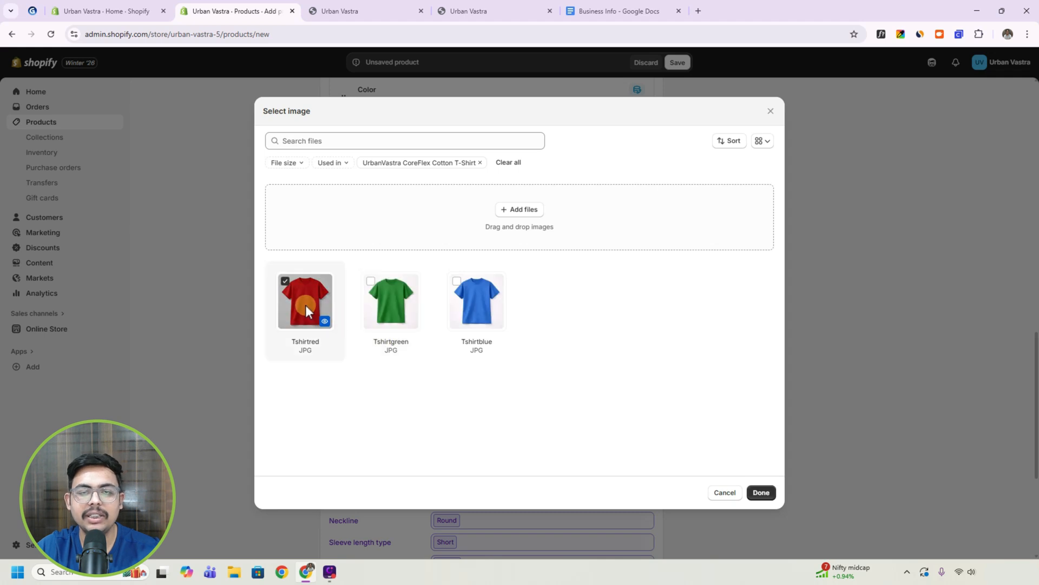
click(761, 493)
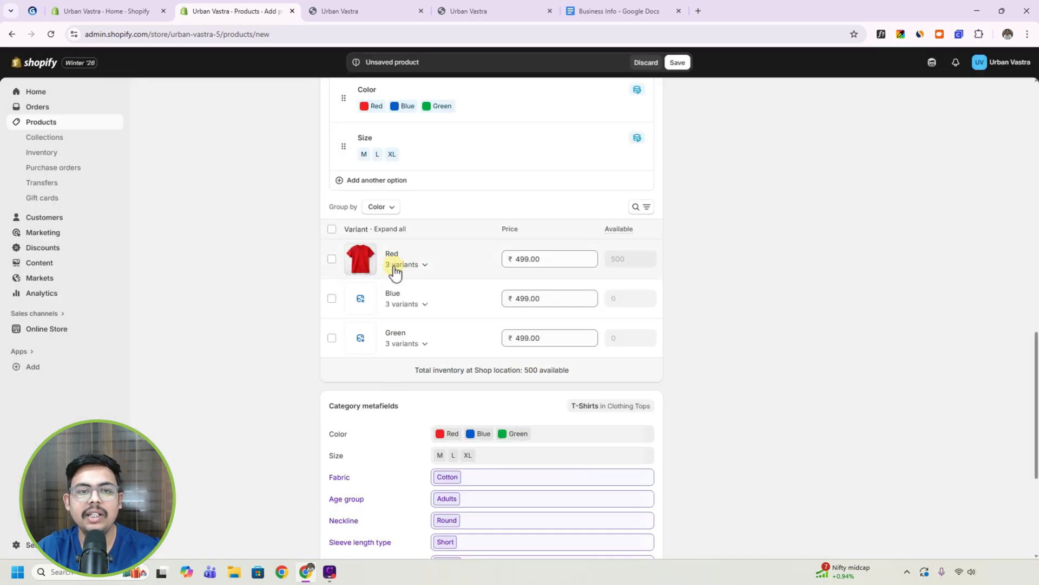
Assign the Tshirtblue image to the Blue variant group and the Tshirtgreen image to the Green variant group.
click(369, 298)
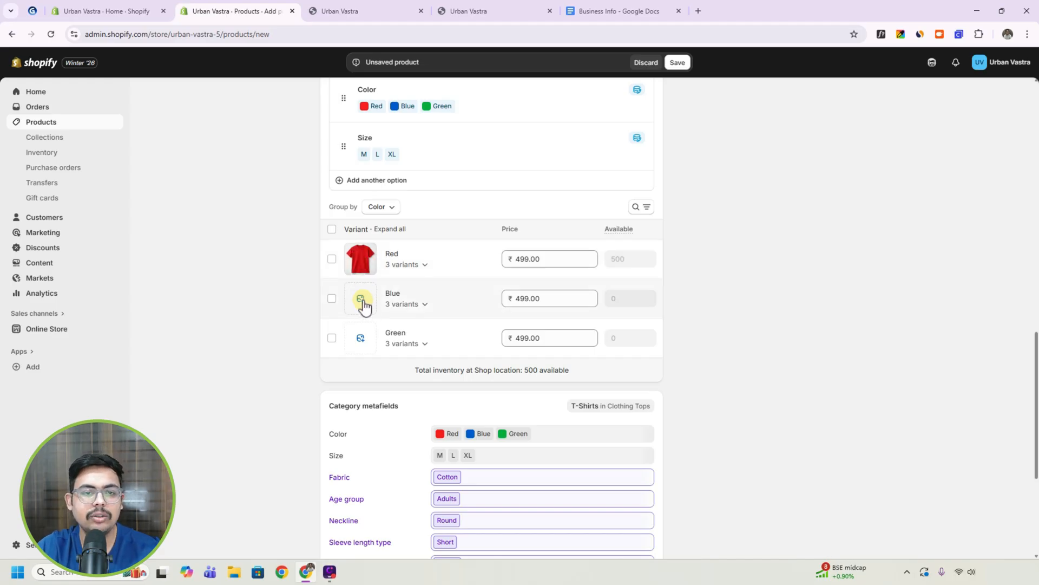
click(362, 302)
click(472, 300)
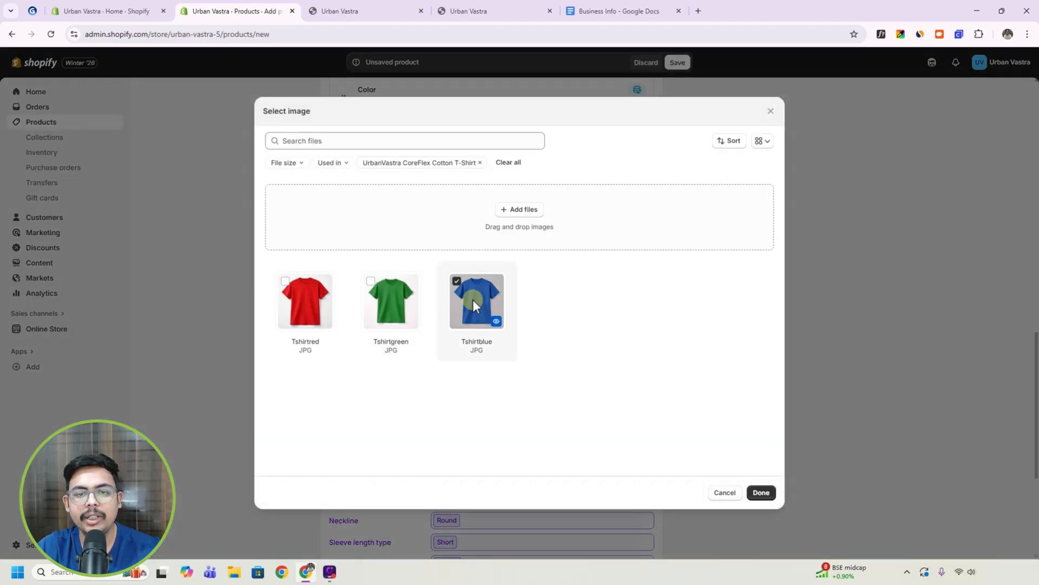
click(758, 493)
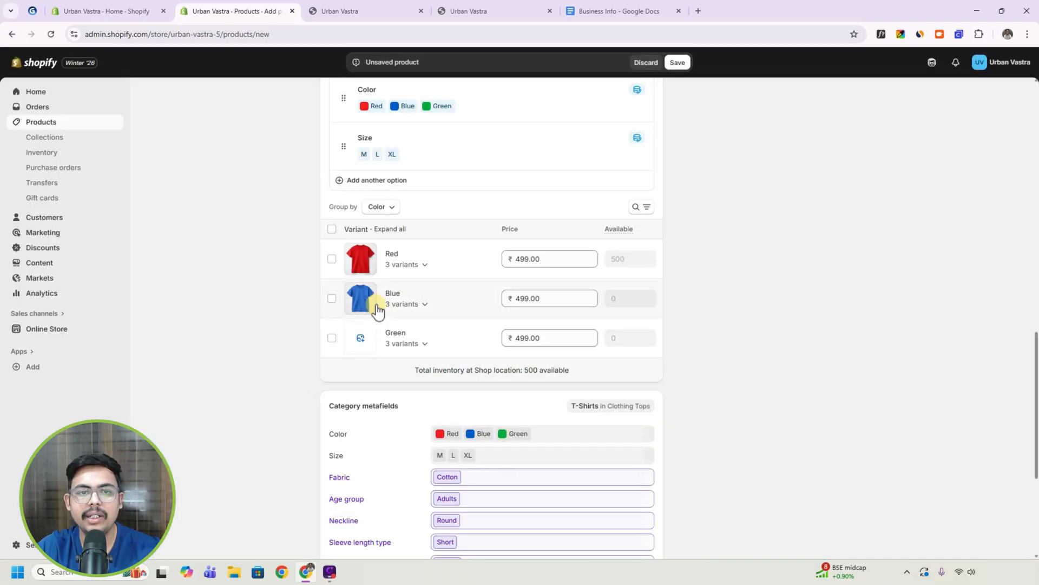
click(363, 342)
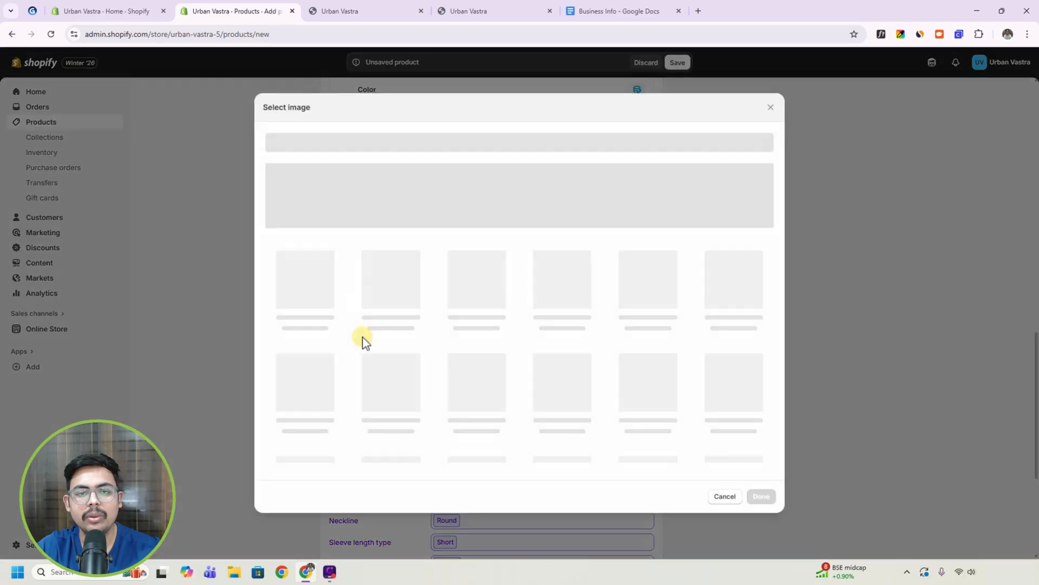
click(391, 301)
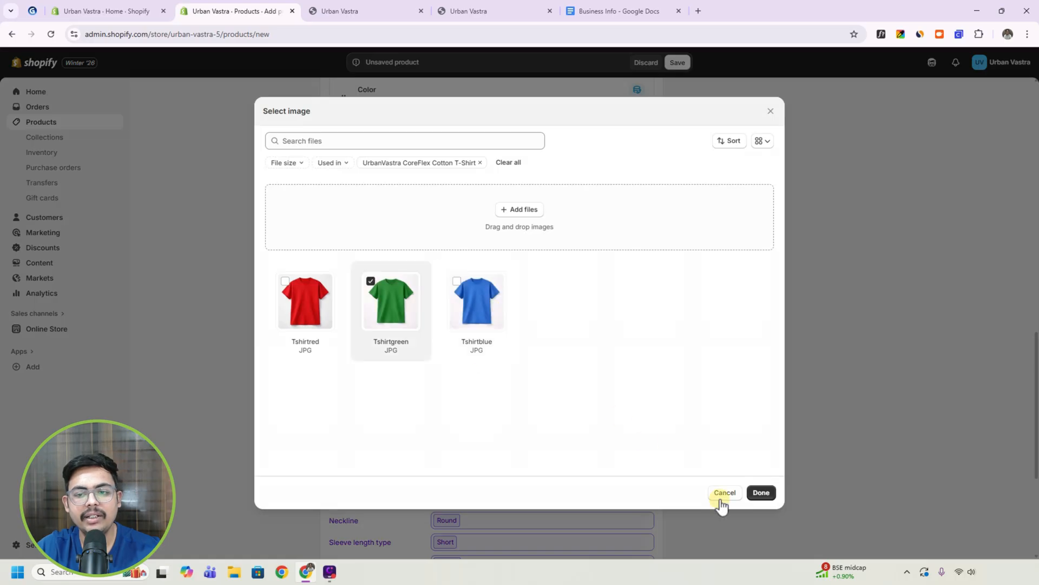
click(761, 493)
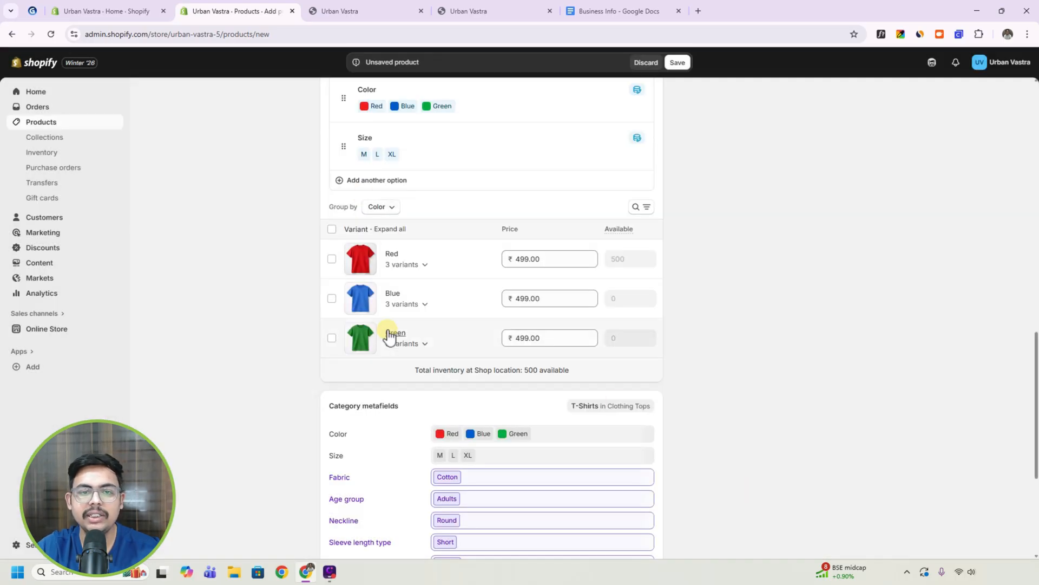
Set the price of the Red M variant to ₹399 and the Red XL variant to ₹599.
click(424, 264)
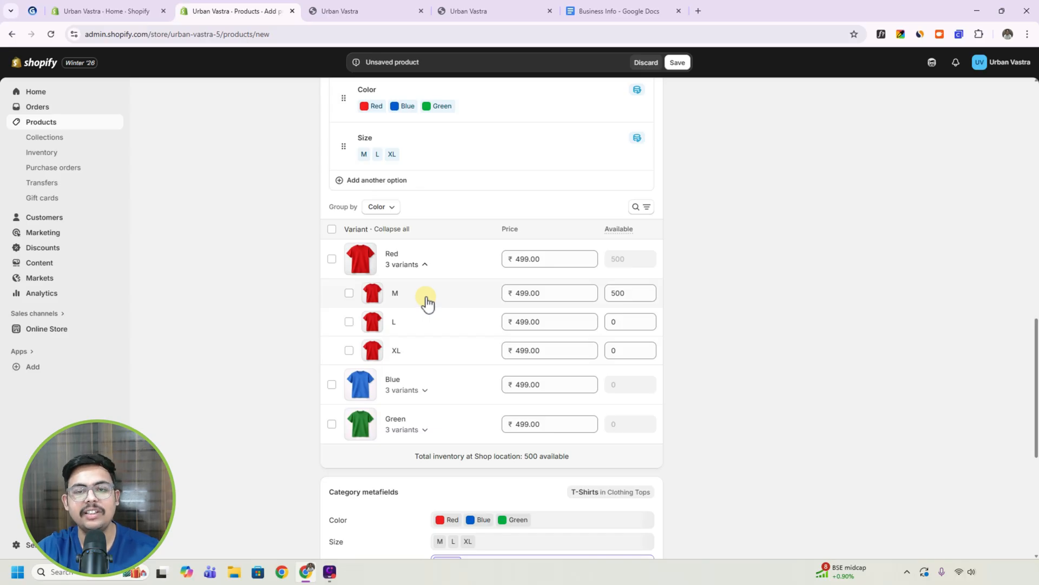
click(530, 293)
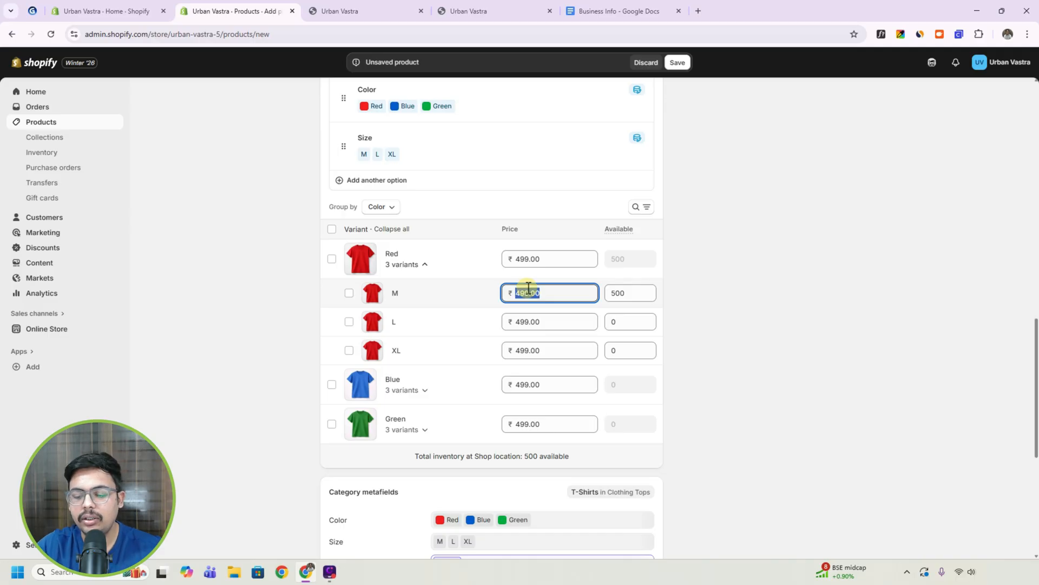
click(528, 344)
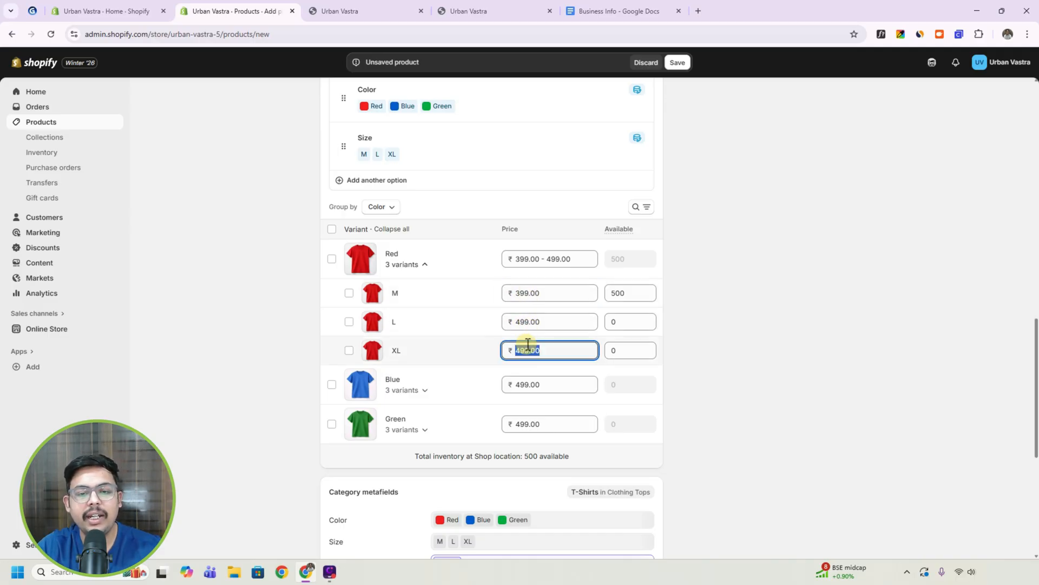
text(599)
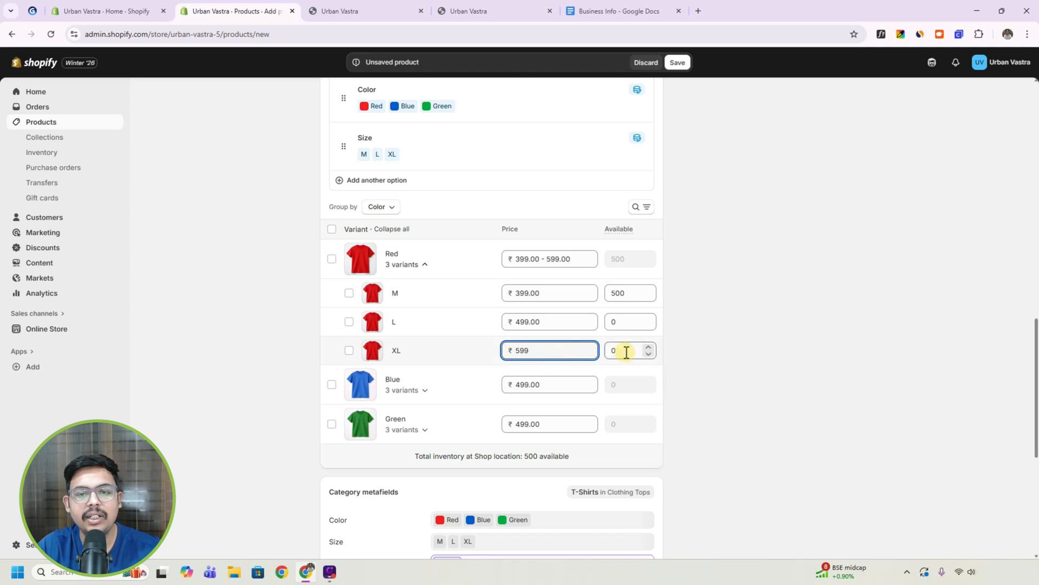
Set the available stock of the Red variants to 100 for M, 200 for L and 200 for XL.
click(622, 293)
text(100)
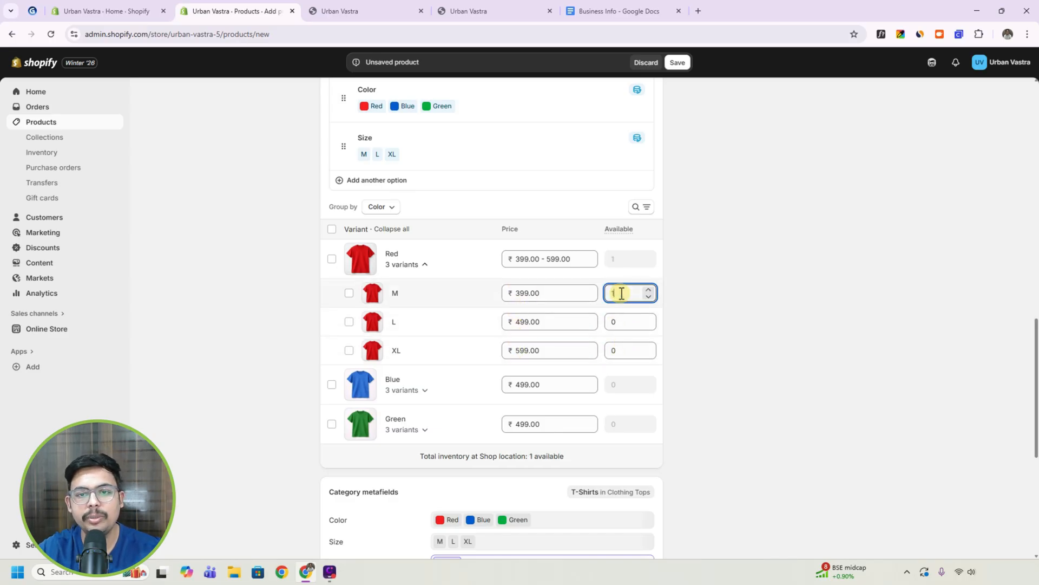
click(620, 319)
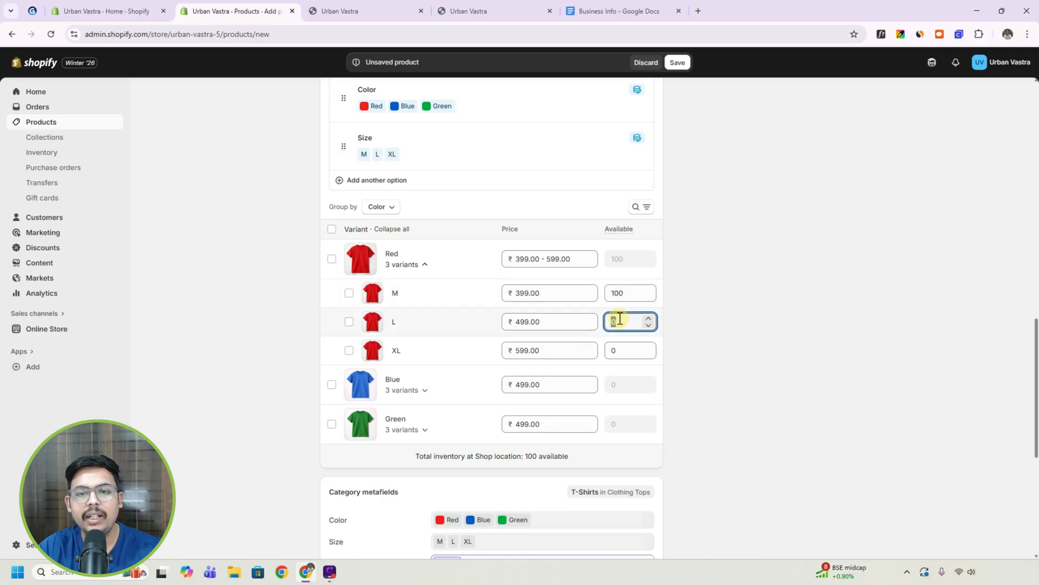
text(200)
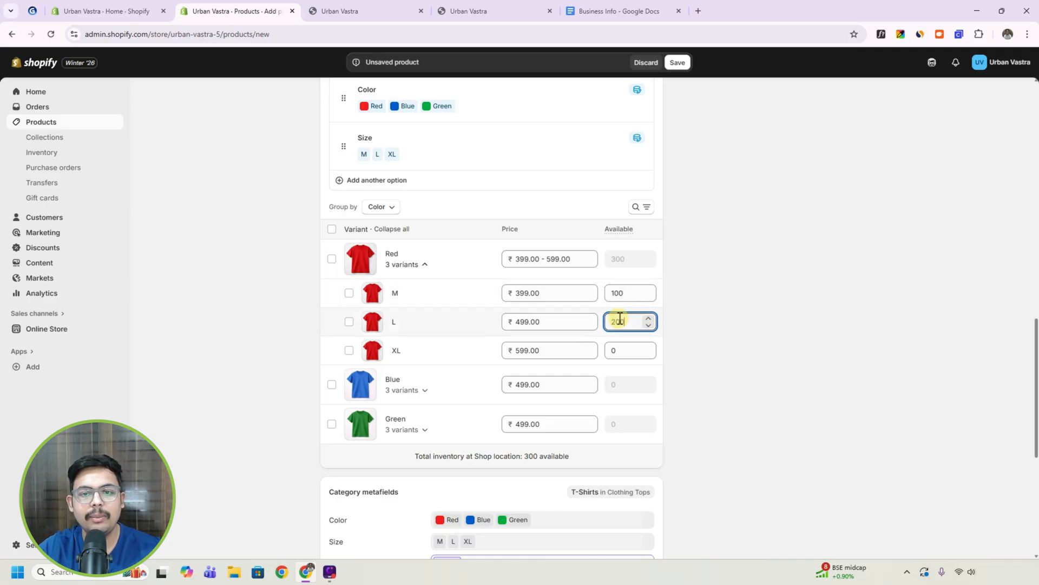
click(623, 349)
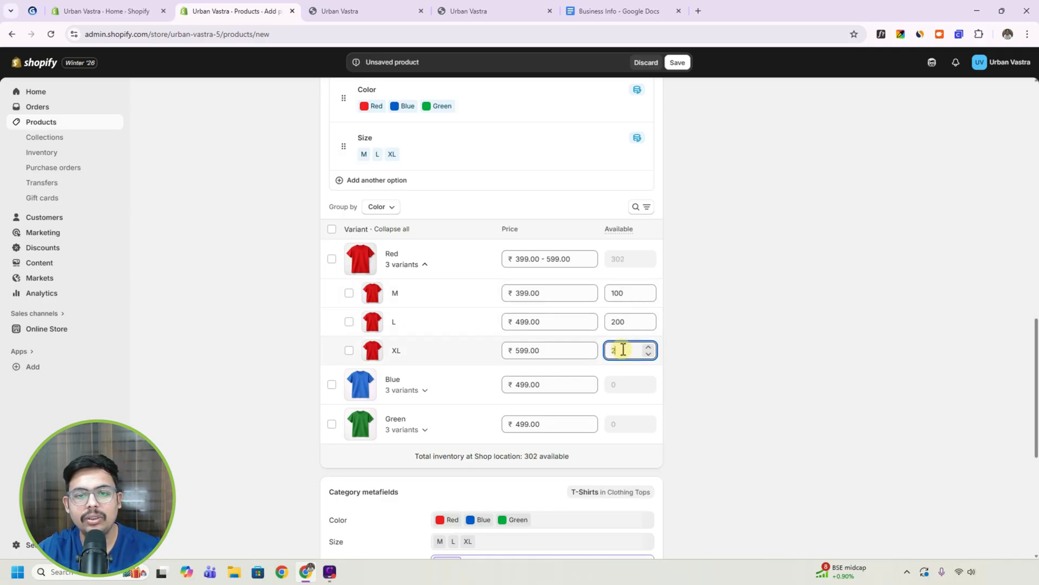
click(710, 338)
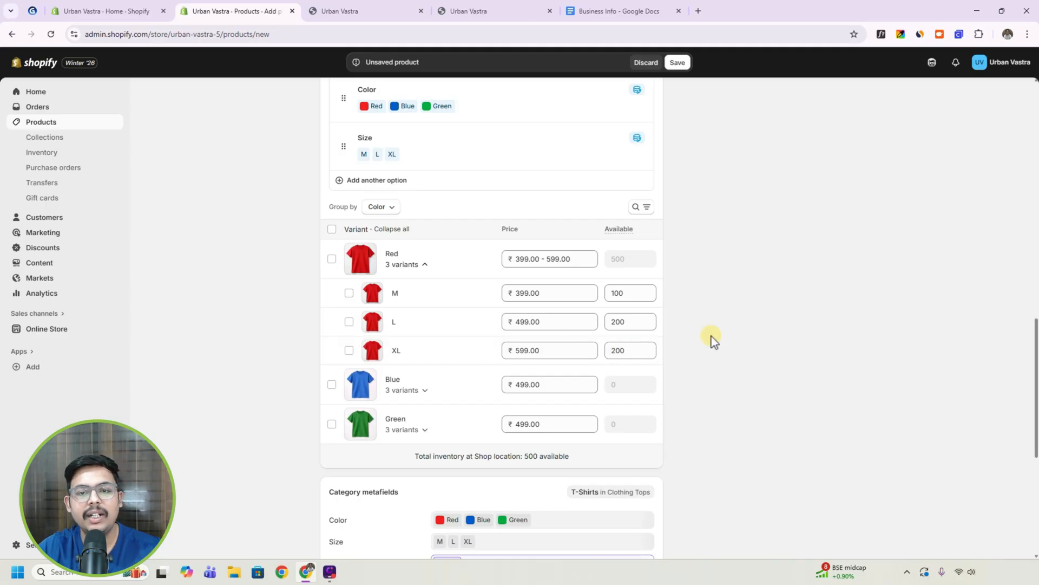
Set the available stock of the Blue variants to 100 for M, 250 for L and 99 for XL.
click(418, 391)
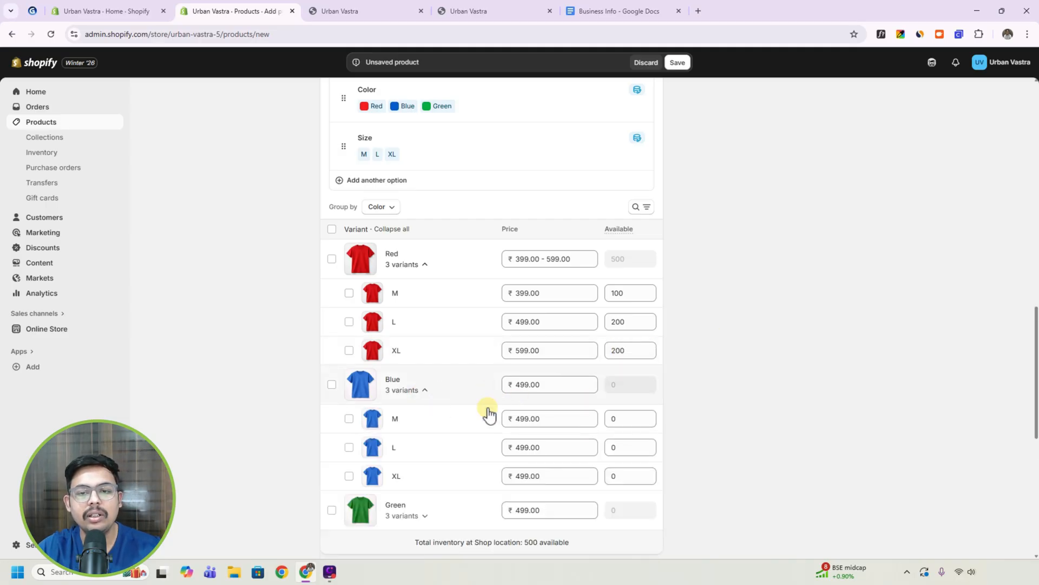
scroll(437, 411, down, 2)
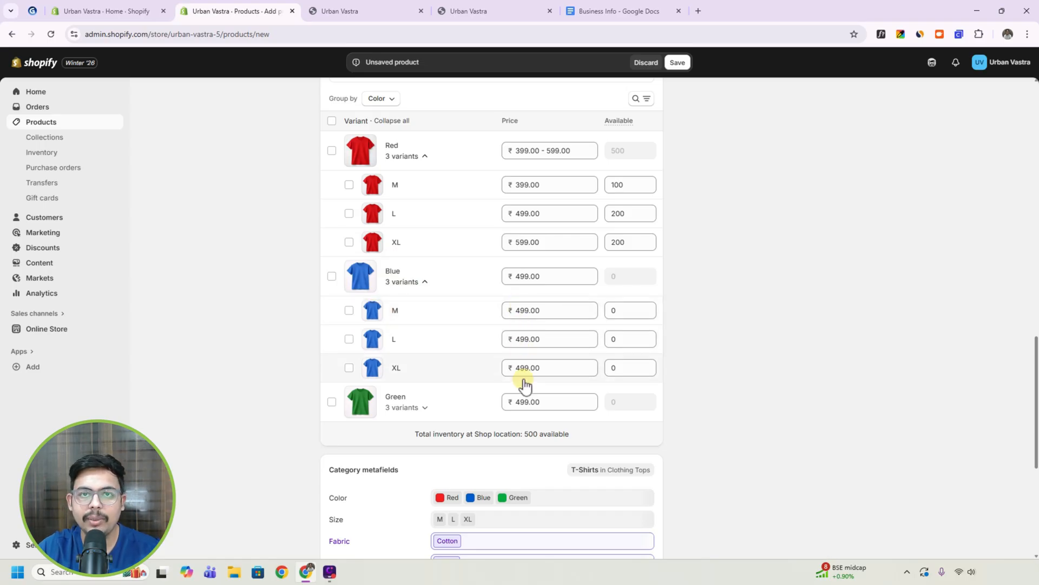
click(623, 309)
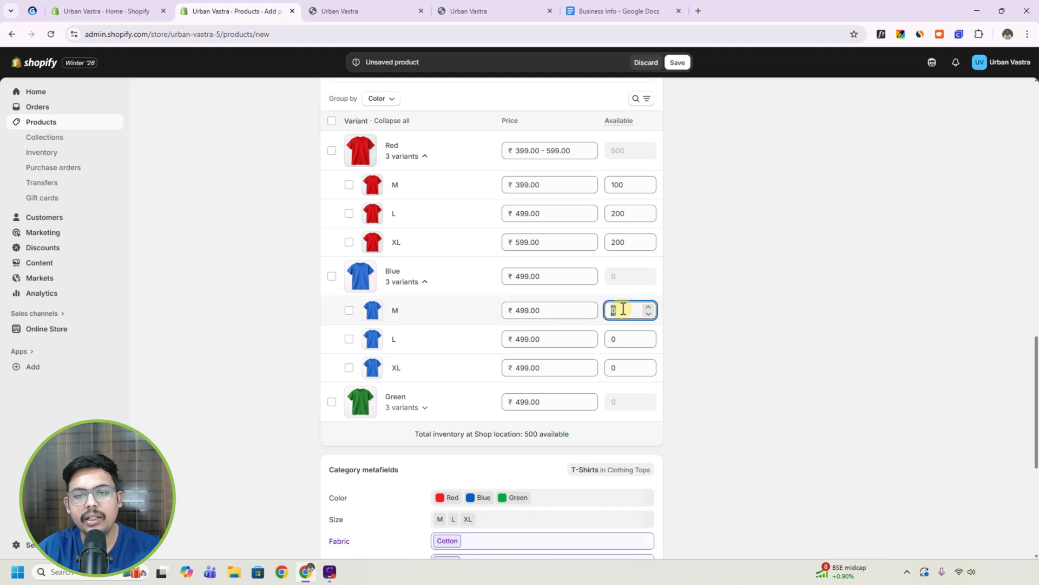
text(100)
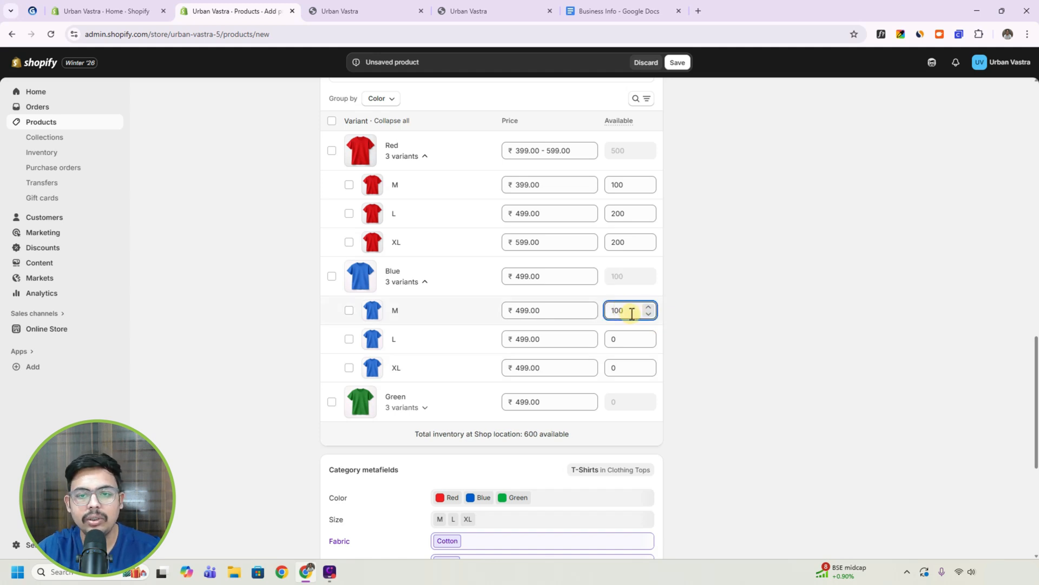
click(623, 336)
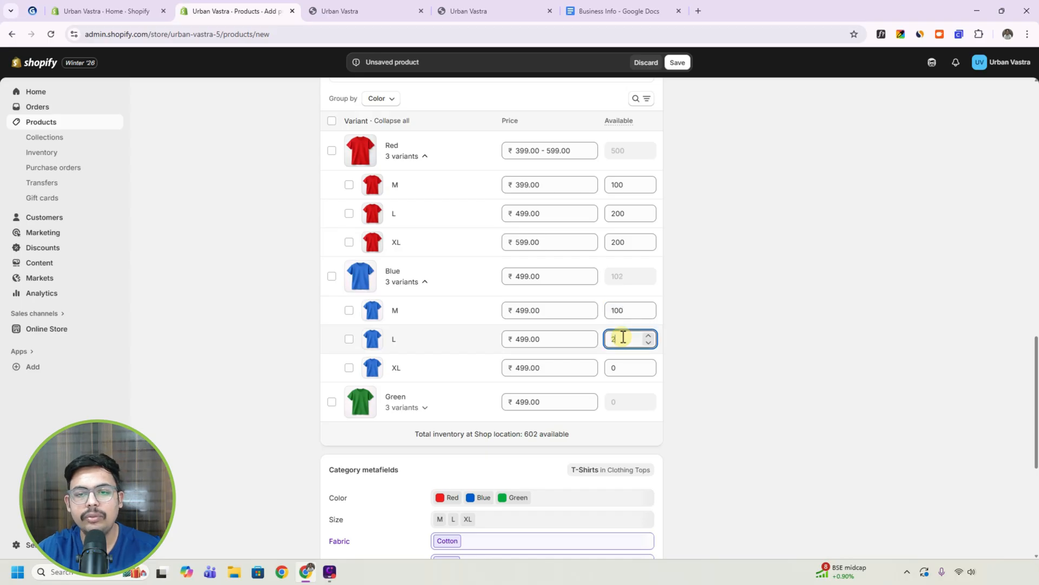
click(620, 368)
text(100)
Set the available stock of the Green M, L and XL variants to 100 each.
scroll(620, 368, down, 1)
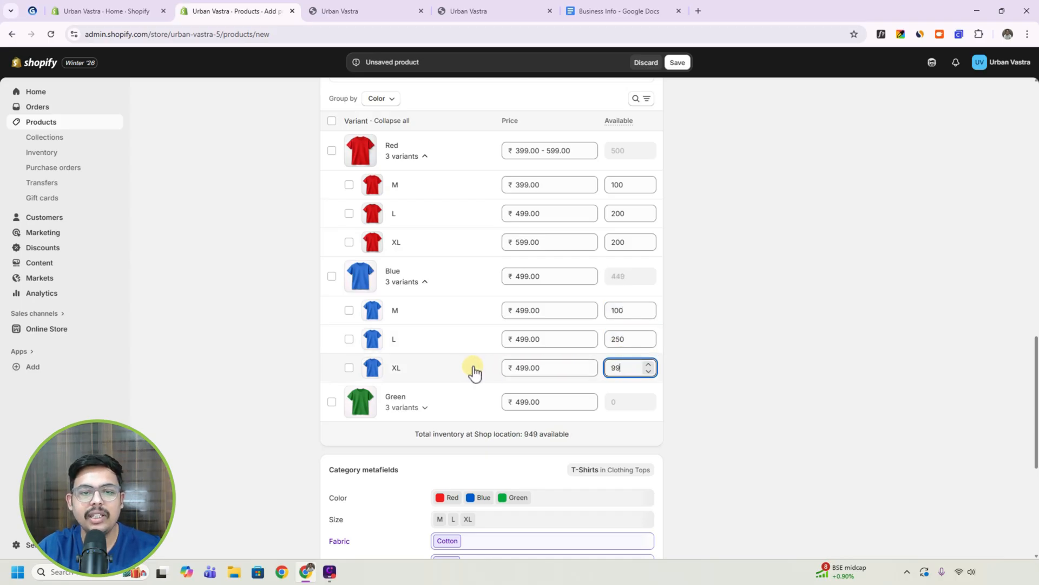
click(410, 408)
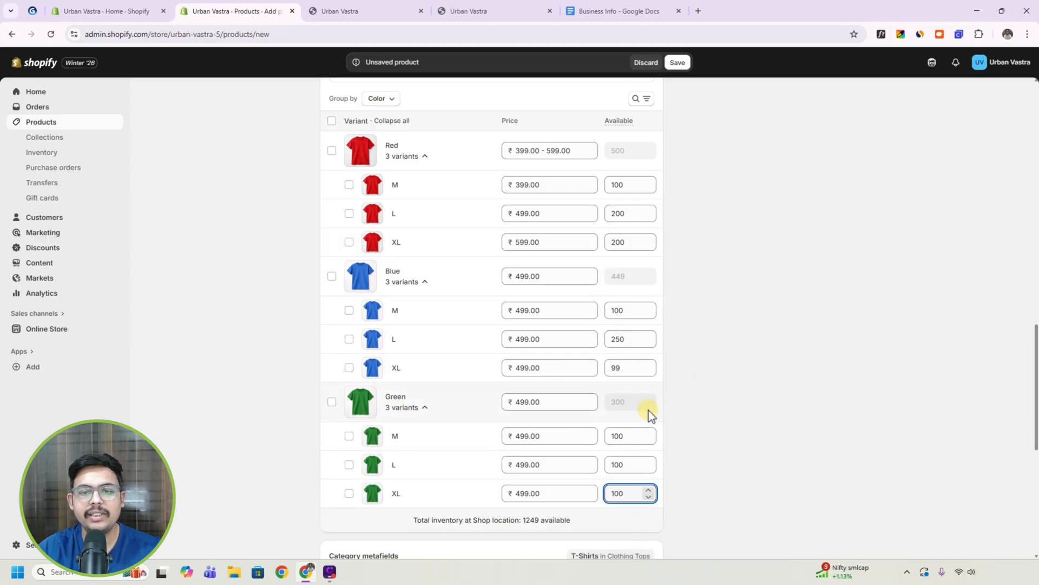
scroll(649, 414, down, 2)
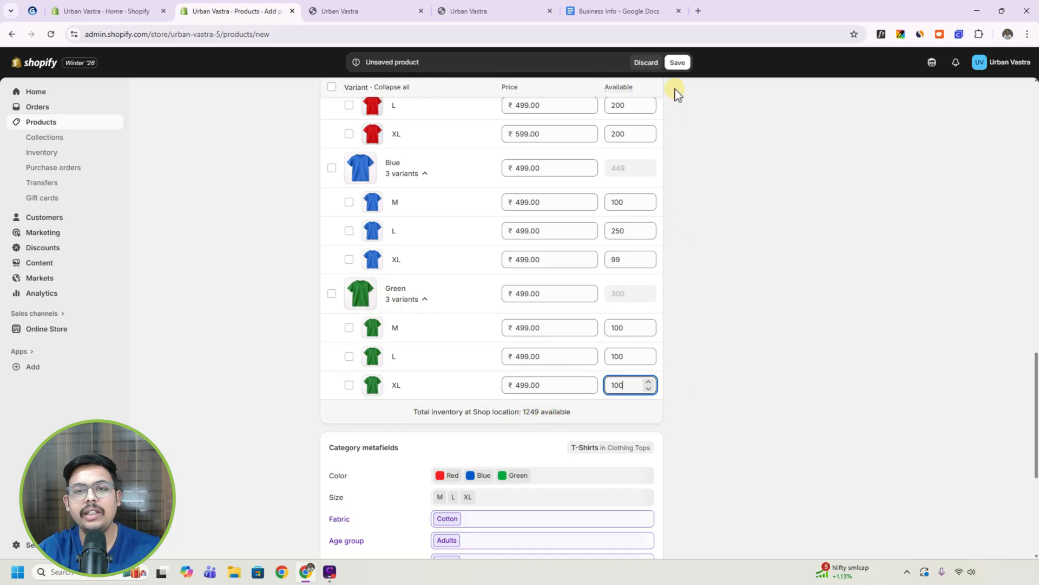
click(703, 350)
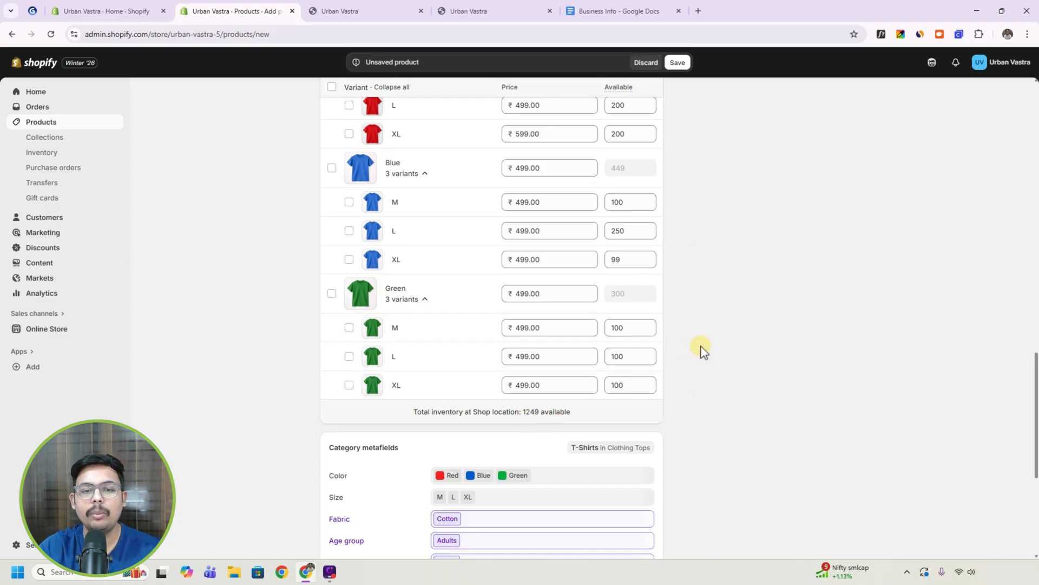
Review the category metafields and search engine listing, and save the new T-shirt product.
scroll(580, 348, down, 5)
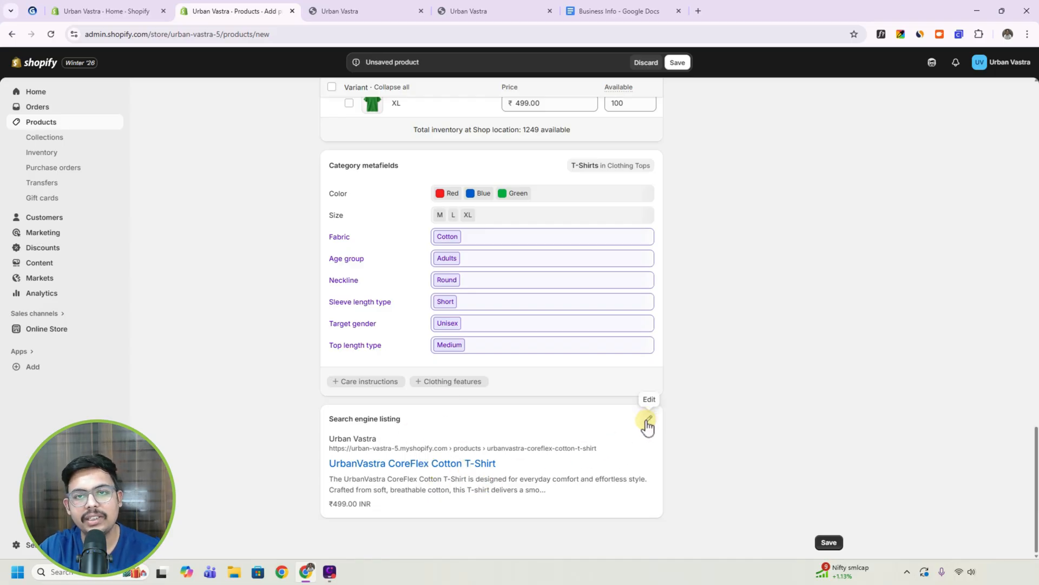
scroll(686, 373, up, 20)
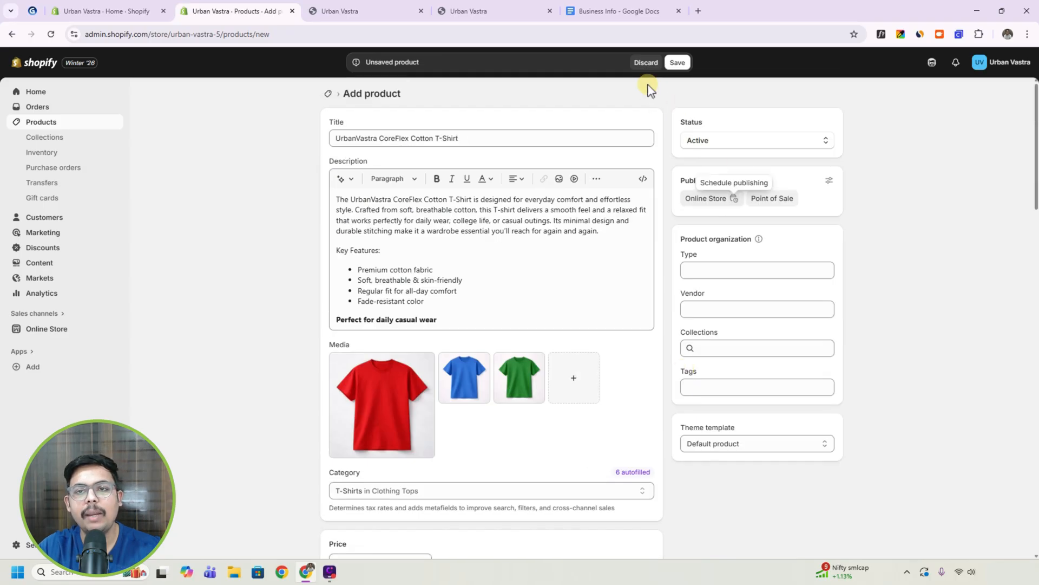
click(678, 63)
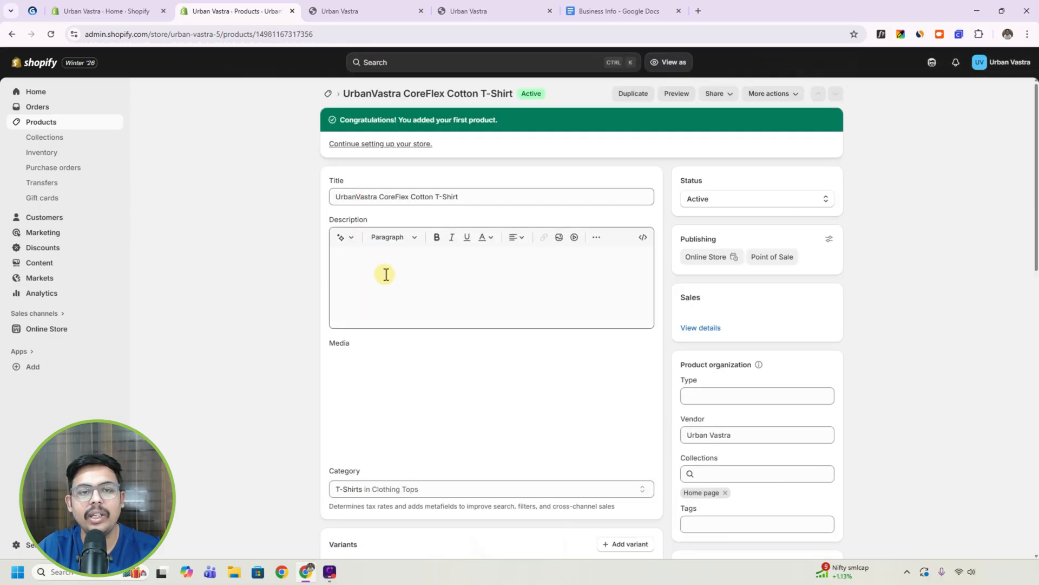
Make "UrbanVastra CoreFlex" bold in the first sentence of the product description and save the product.
drag(351, 259, 426, 261)
click(438, 239)
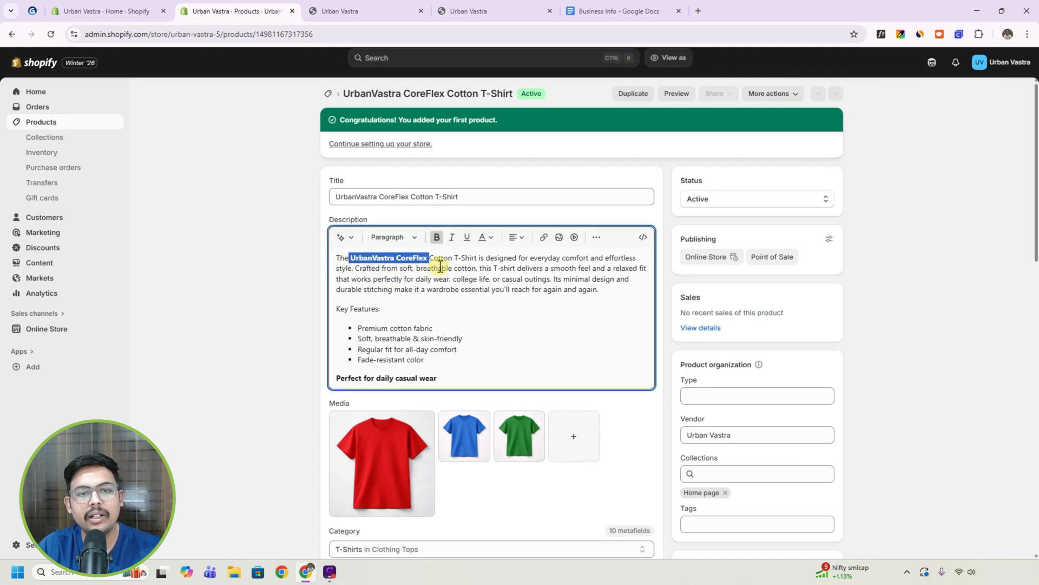
click(442, 263)
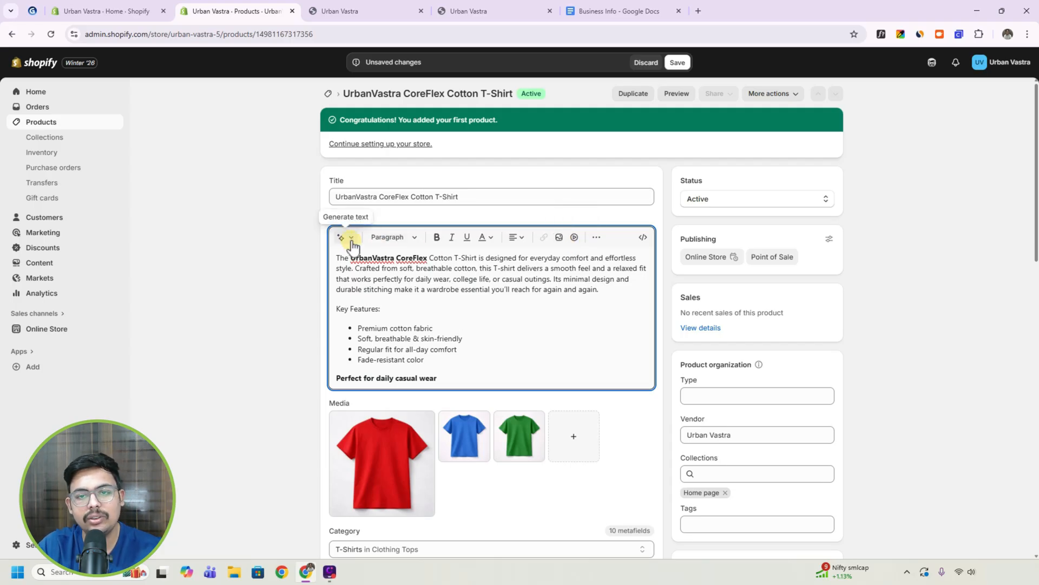
click(677, 64)
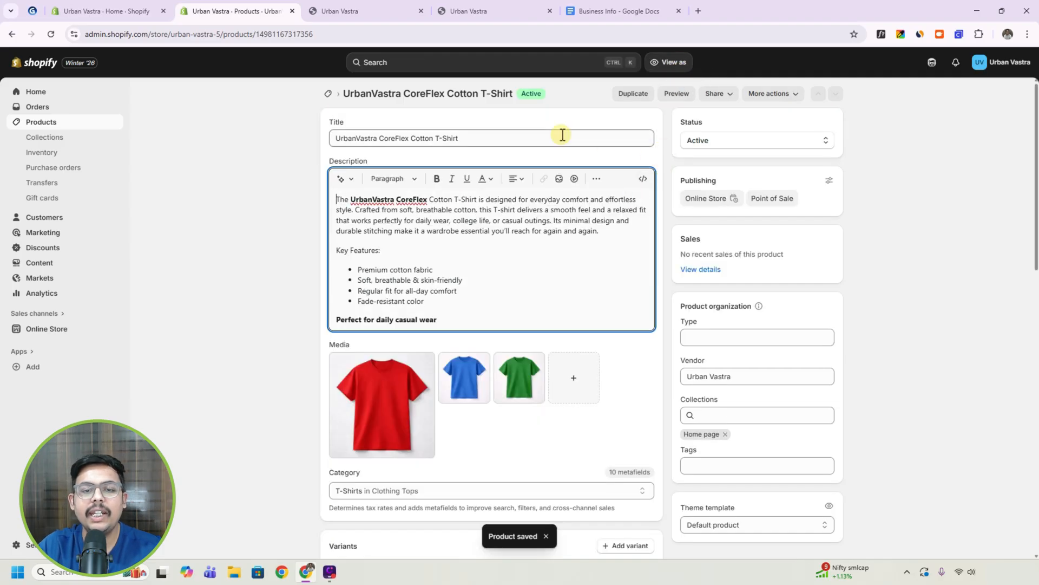
Preview the product's storefront page and view its Blue and Green colour variants.
click(678, 95)
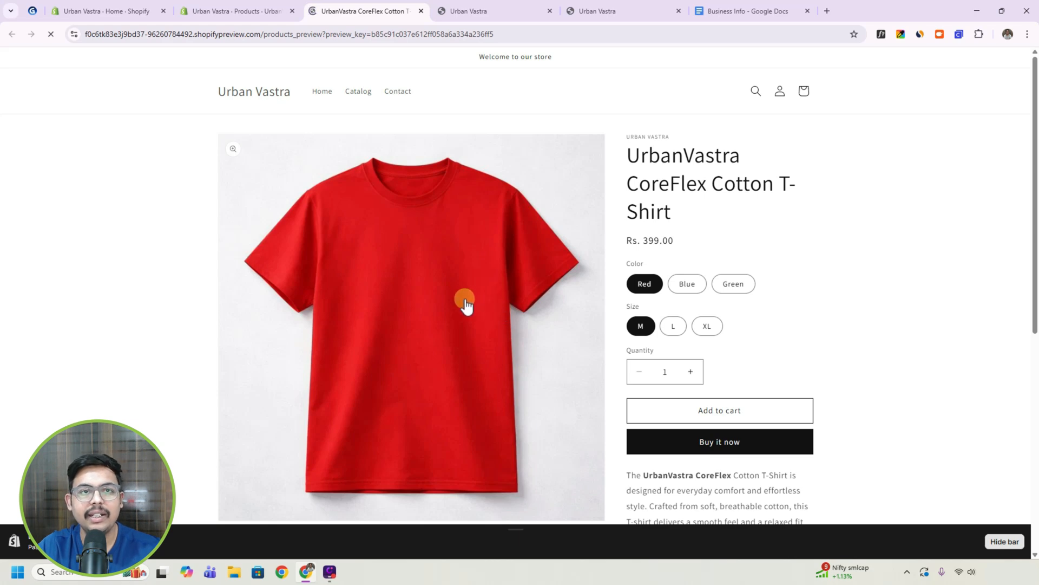
click(252, 12)
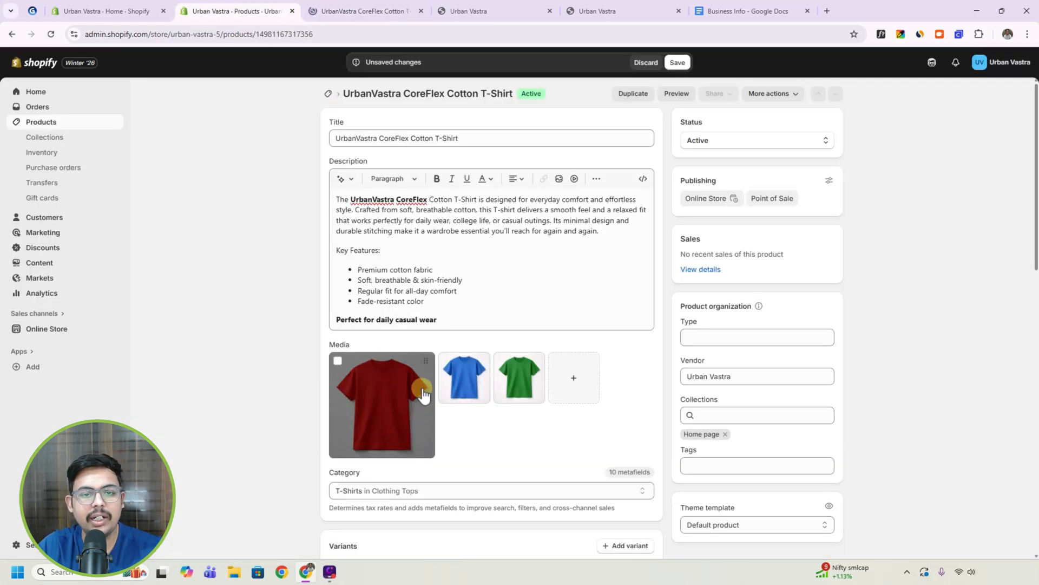
click(360, 11)
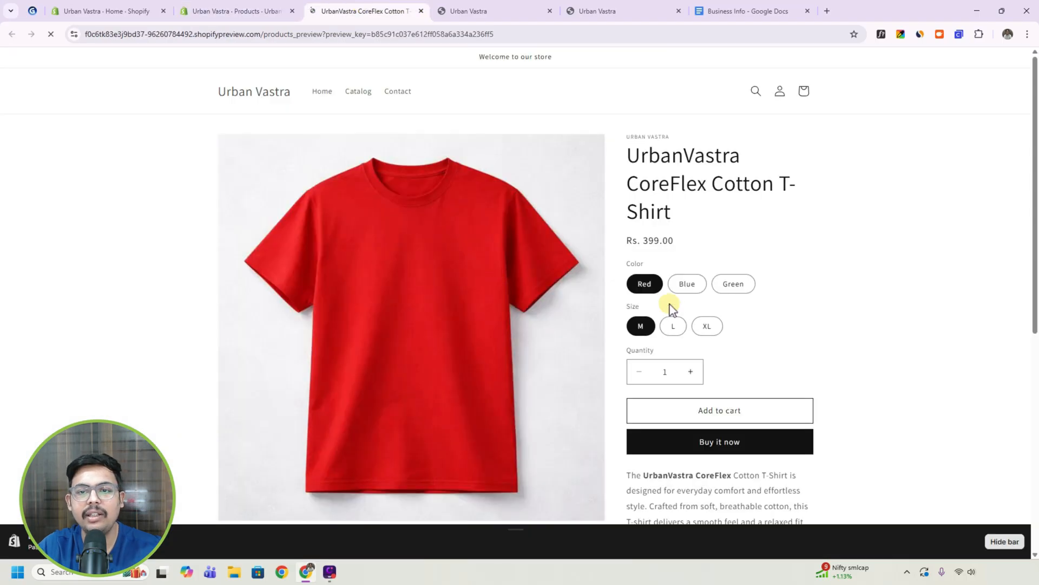
click(687, 285)
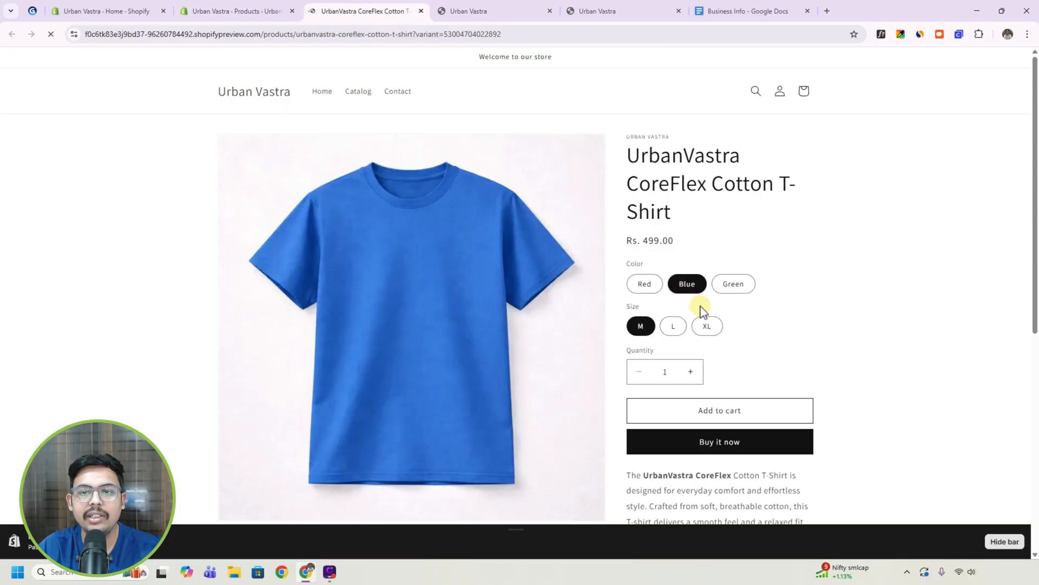
click(728, 287)
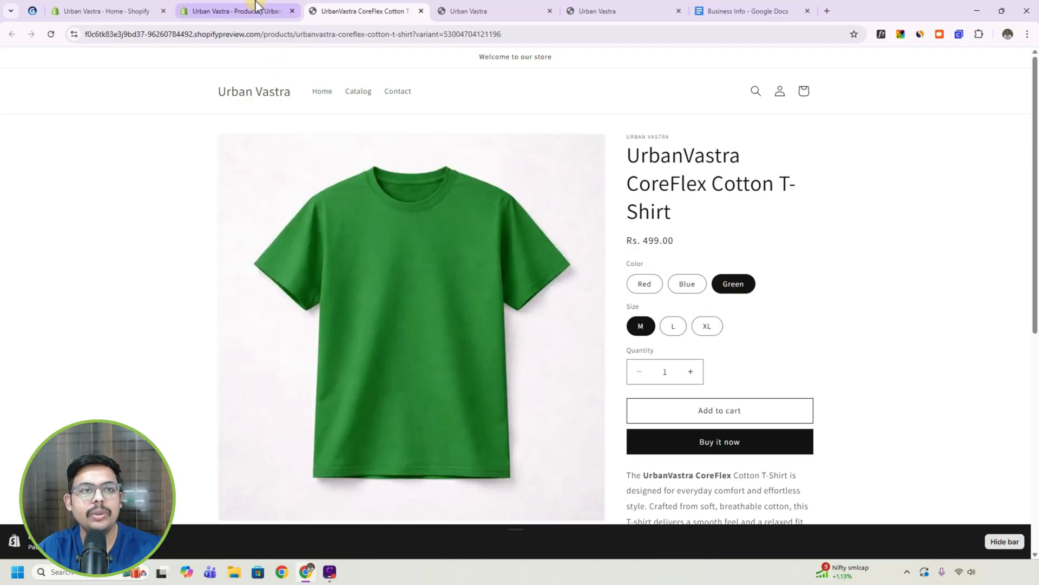
Check the variant images in the product admin and view the Green T-shirt's L and XL sizes in the storefront preview.
click(235, 11)
scroll(417, 341, down, 5)
scroll(415, 341, down, 1)
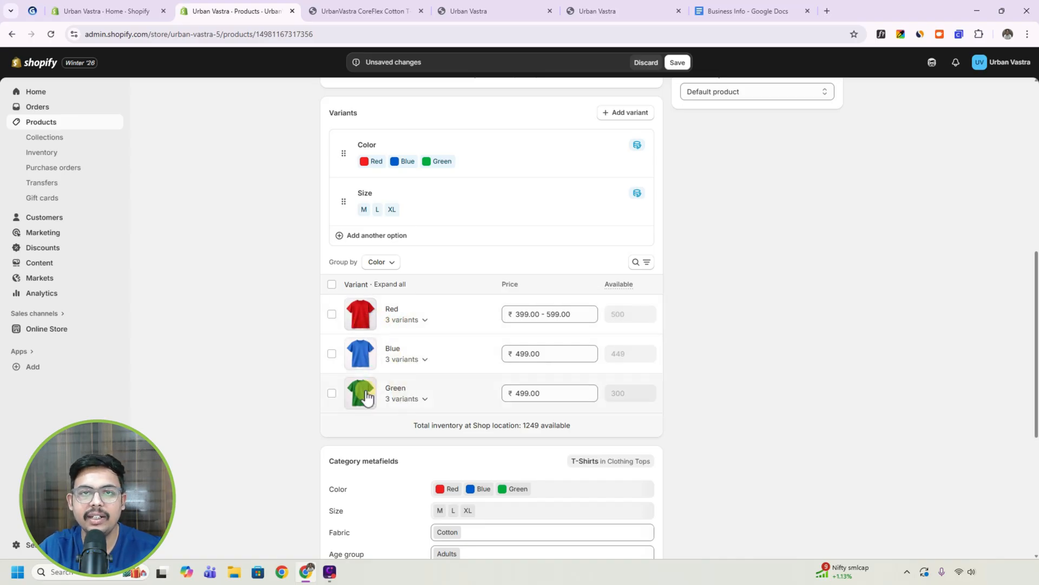
click(365, 17)
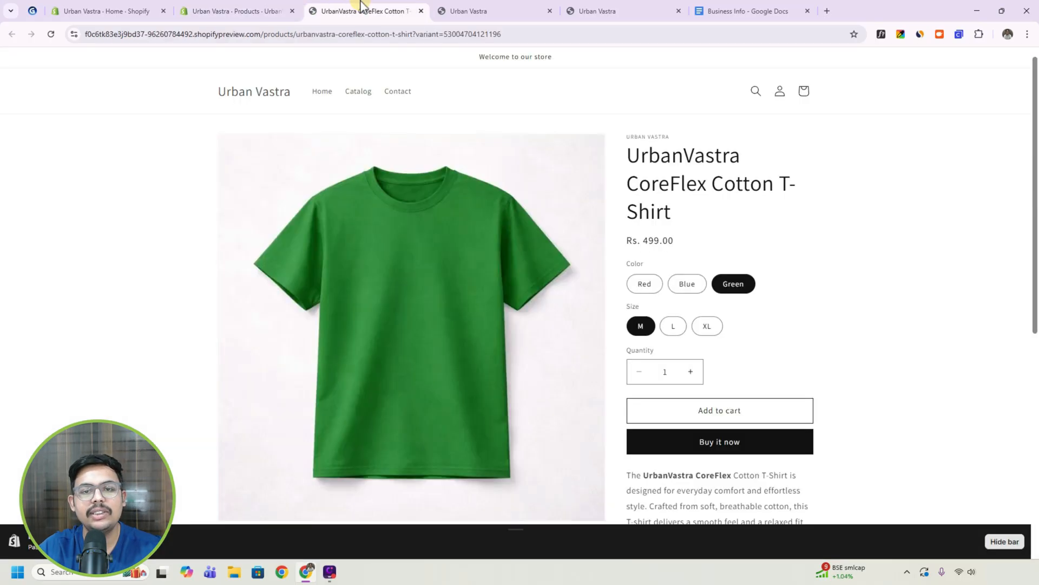
click(672, 327)
click(707, 326)
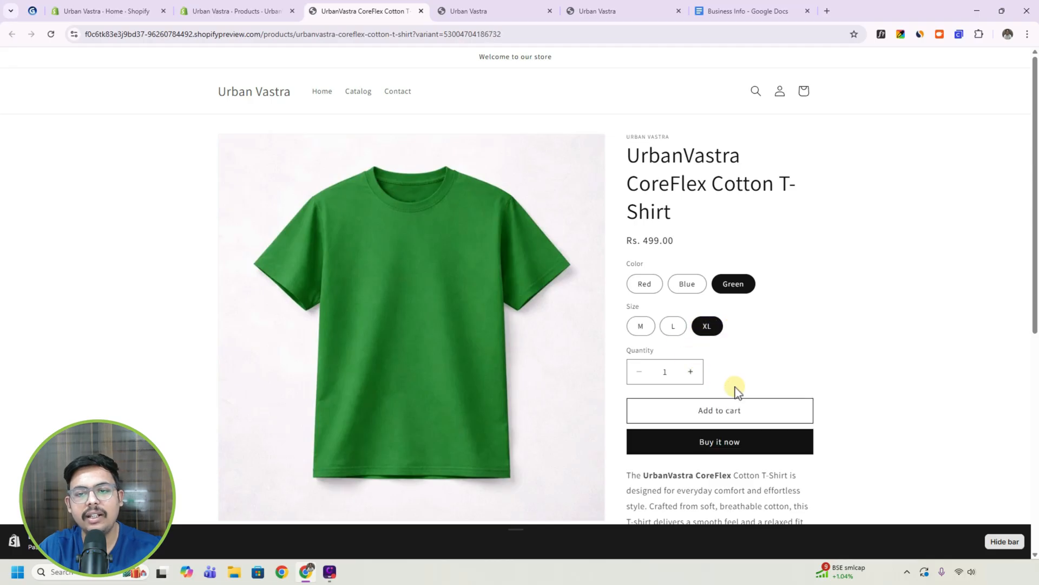
Examine the product title and full description in the storefront preview, and return to the product's admin page.
scroll(735, 388, down, 2)
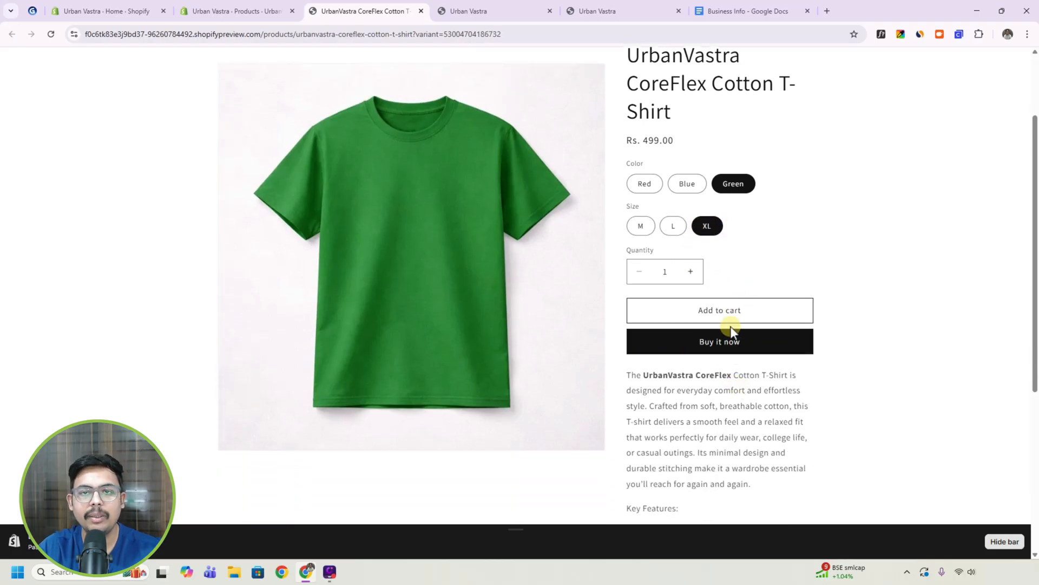
scroll(731, 324, up, 2)
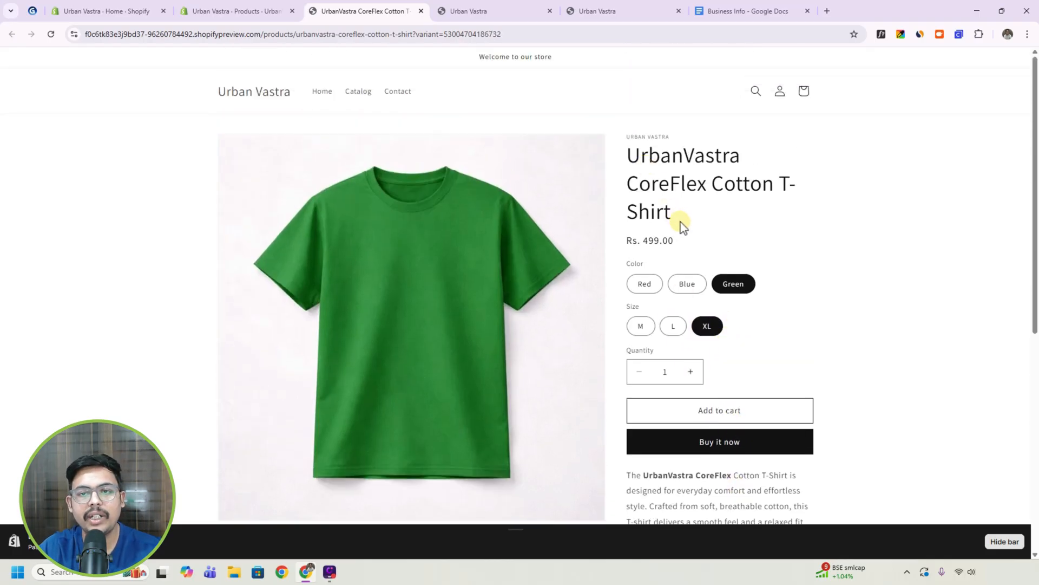
drag(631, 154, 680, 212)
click(696, 233)
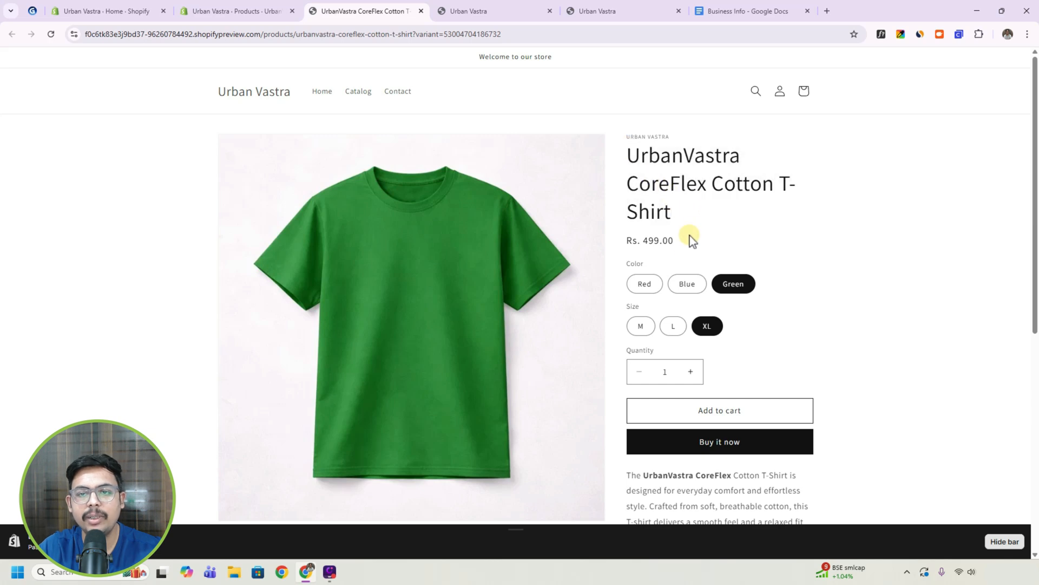
scroll(675, 265, down, 6)
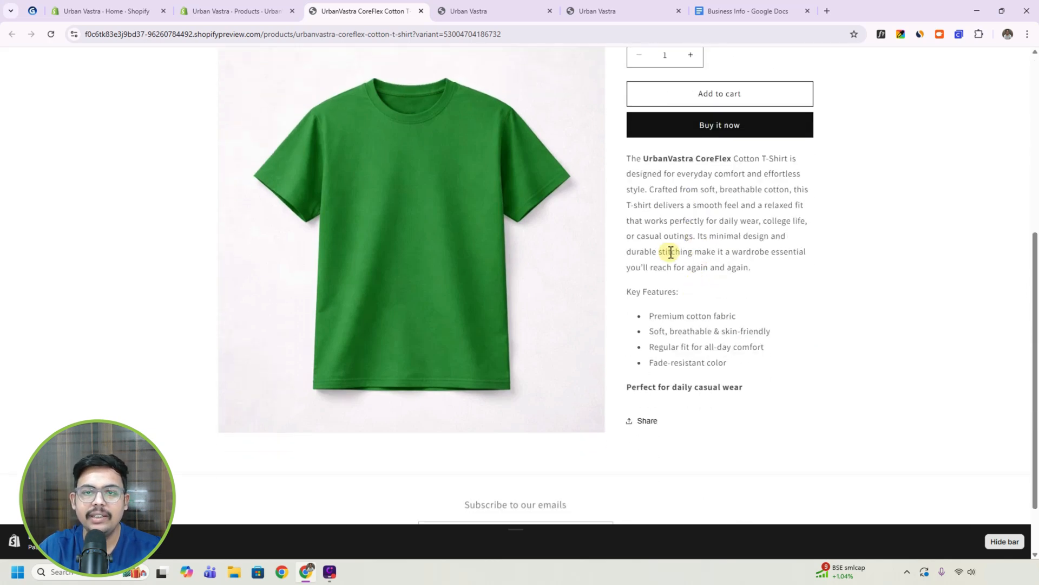
drag(628, 157, 751, 384)
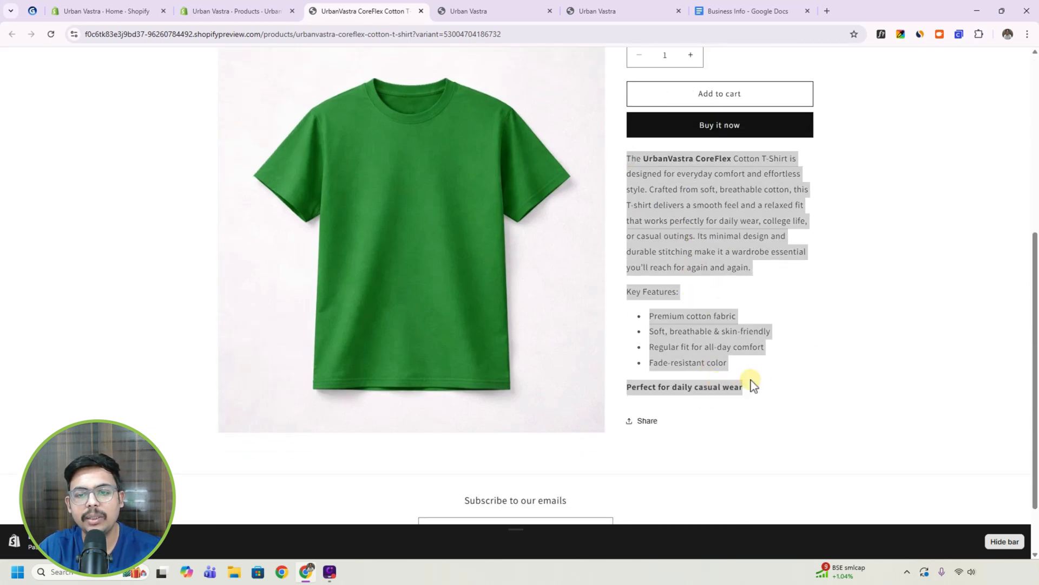
click(754, 364)
scroll(754, 364, up, 6)
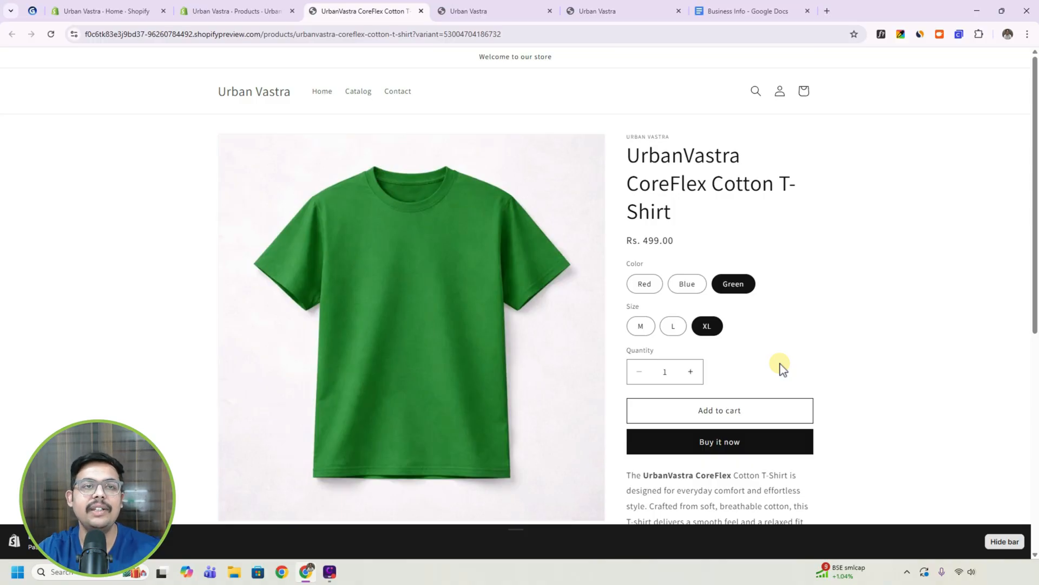
click(221, 10)
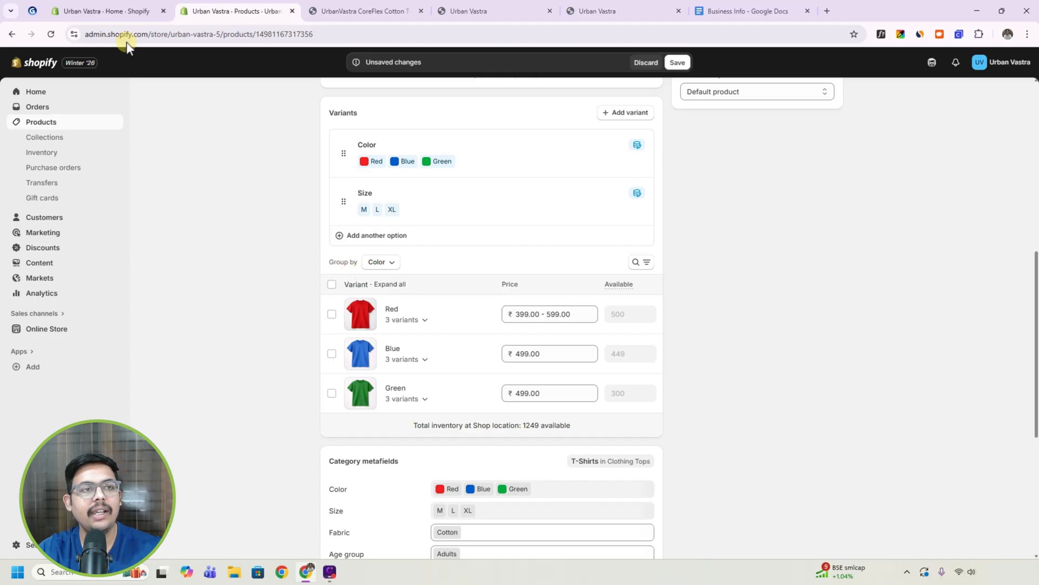
Check the Shopify Tutorial outline for the next stage and save the pending changes to the CoreFlex T-shirt product.
click(38, 8)
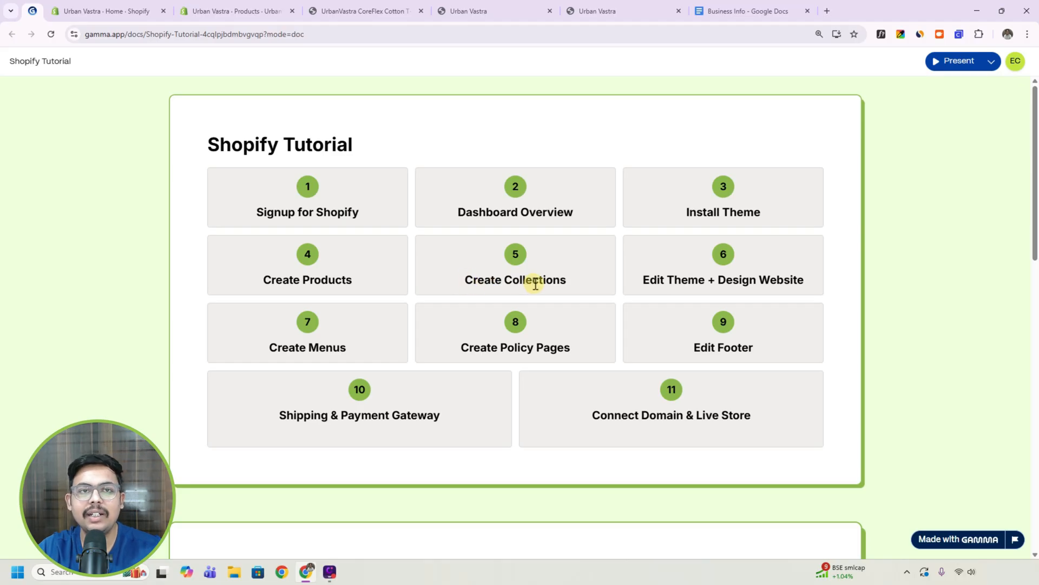
click(271, 8)
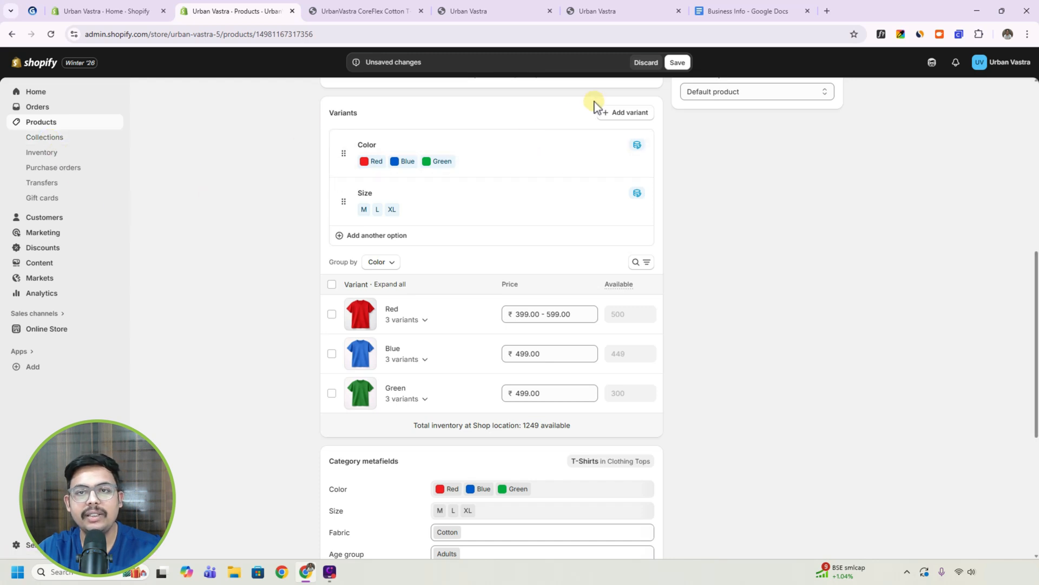
click(680, 63)
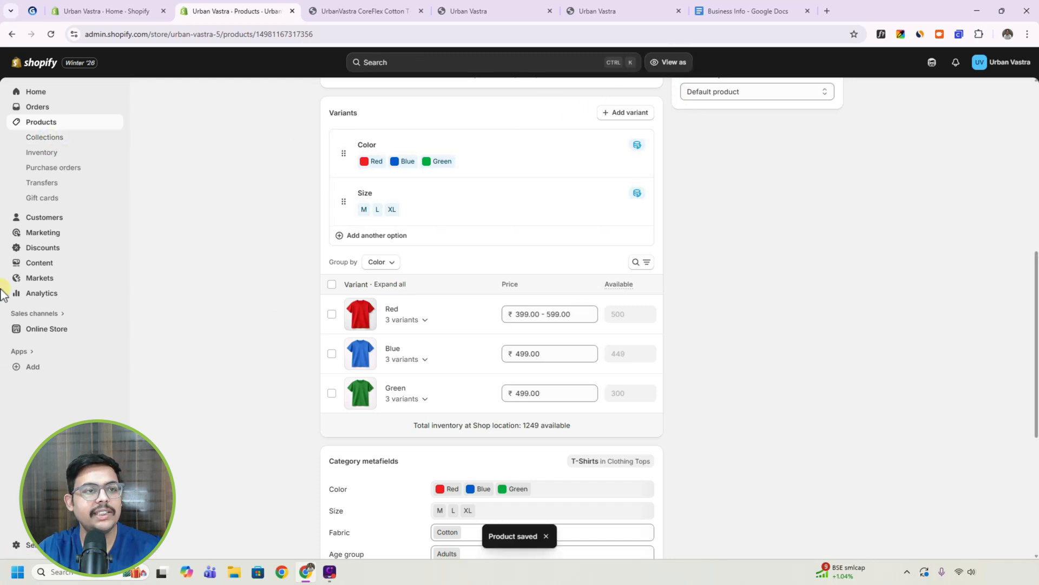
Look over the collections and products lists, and compare the storefront pages of the CoreFlex T-Shirt, StreetEase Pullover Hoodie and WarmKnit Classic Sweater.
click(56, 138)
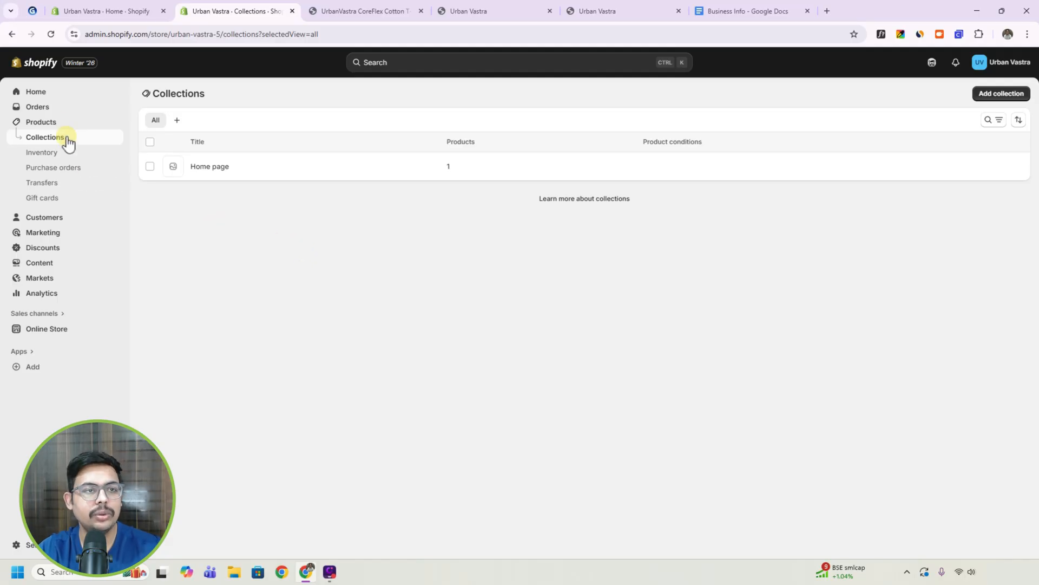
click(58, 124)
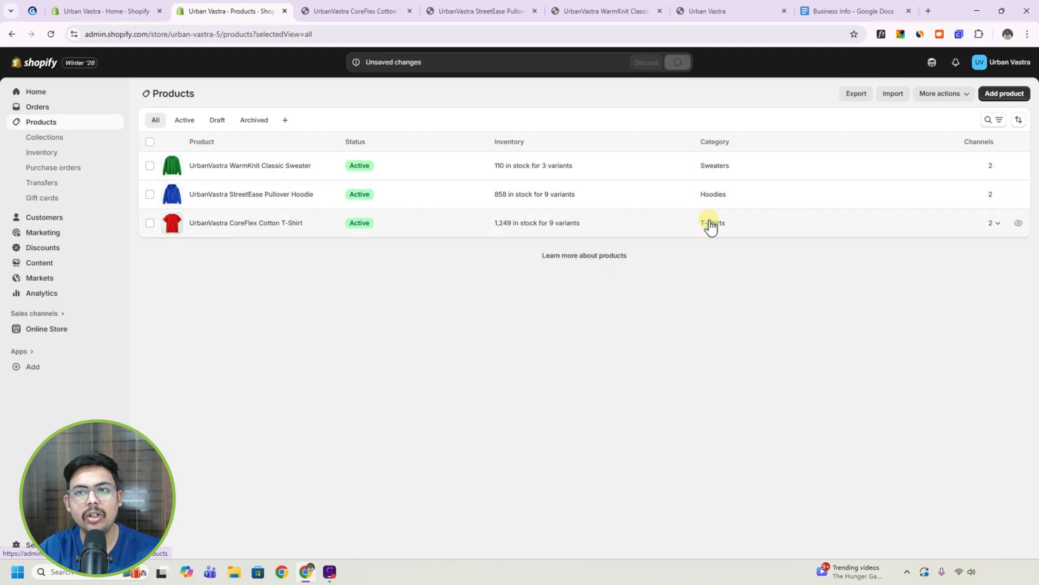
click(375, 11)
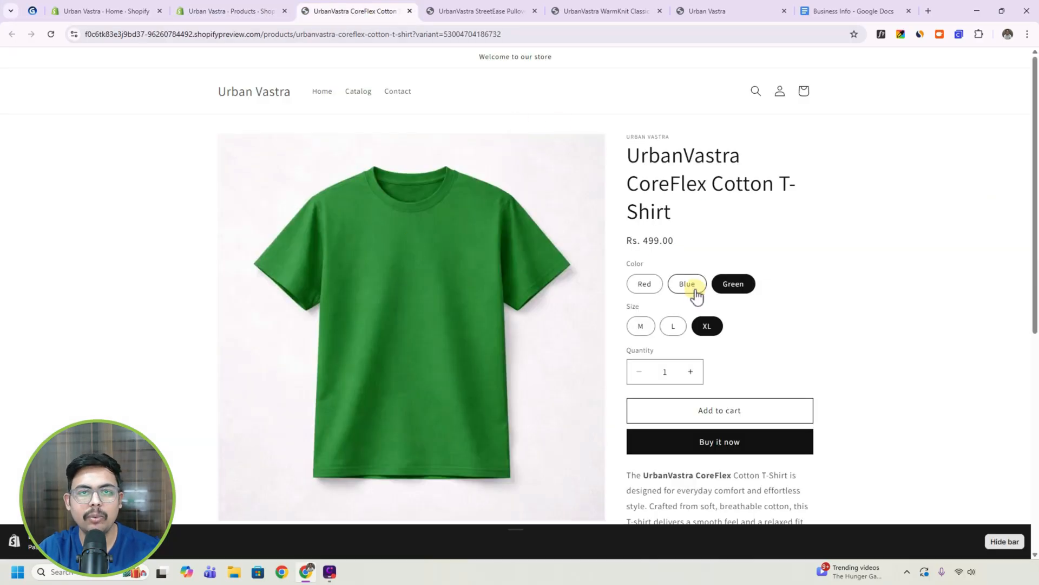
click(443, 11)
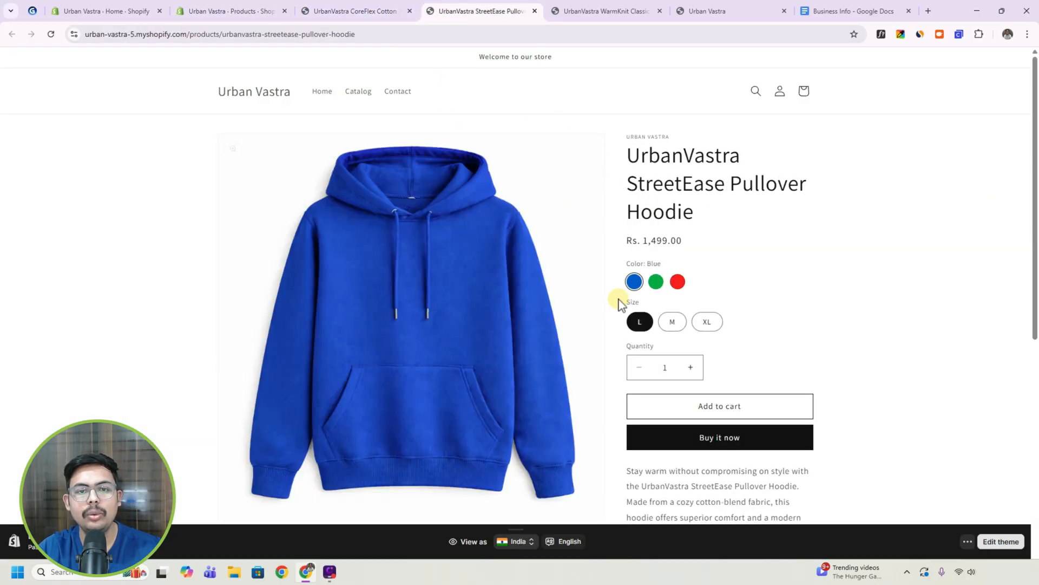
scroll(728, 293, down, 2)
scroll(733, 302, up, 2)
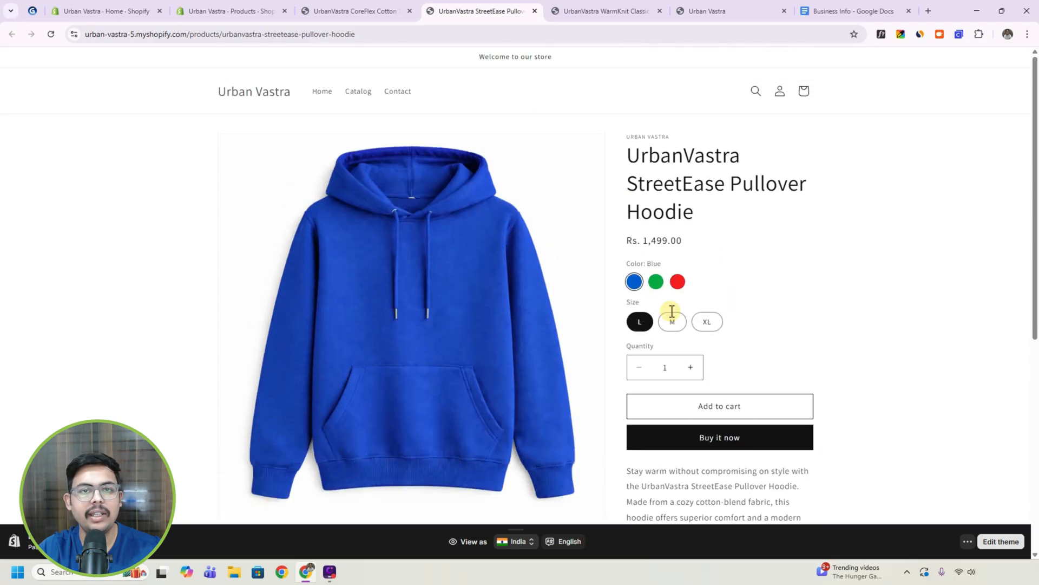
click(607, 10)
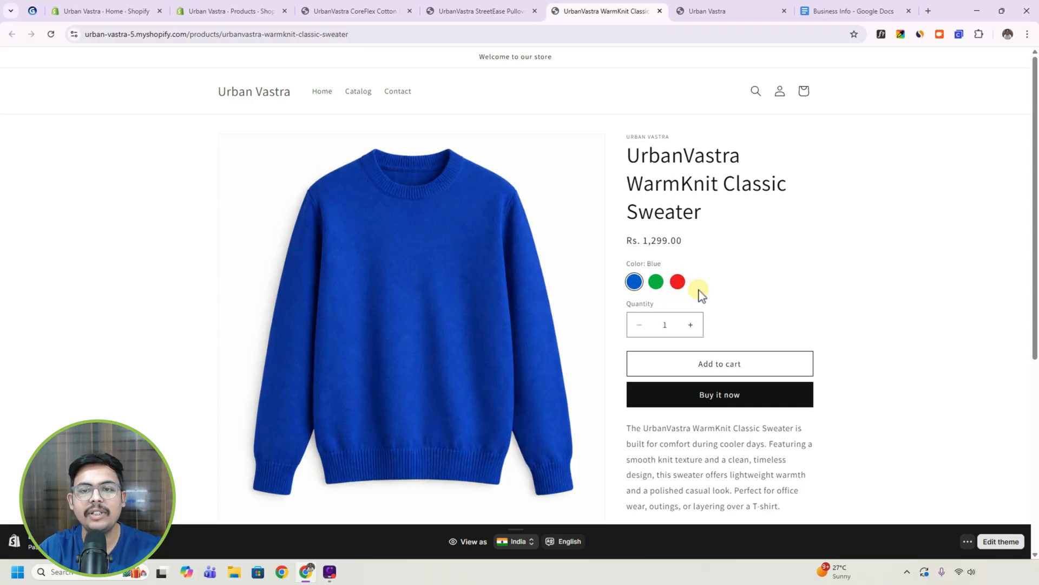
click(477, 10)
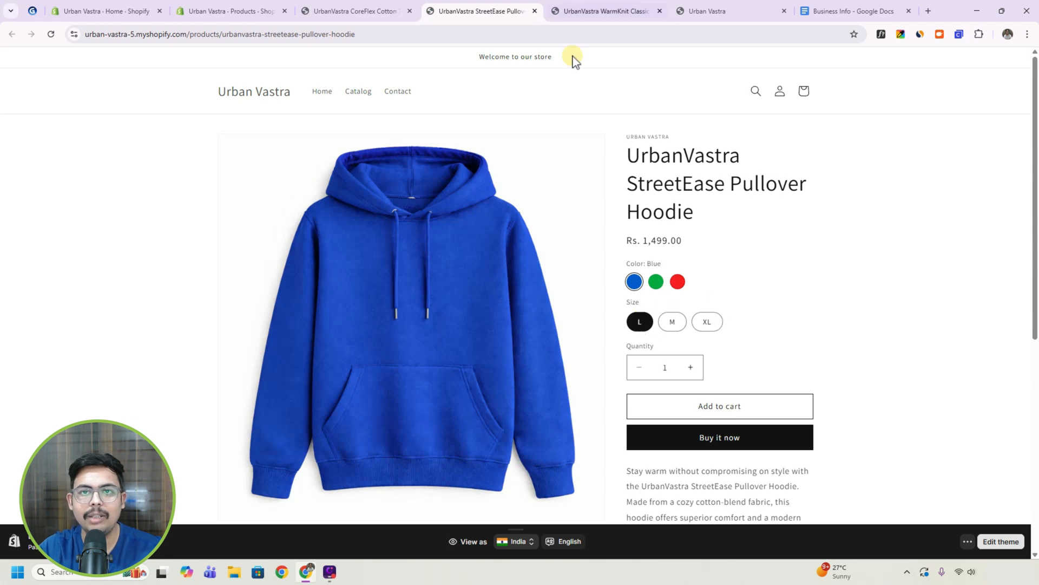
click(562, 16)
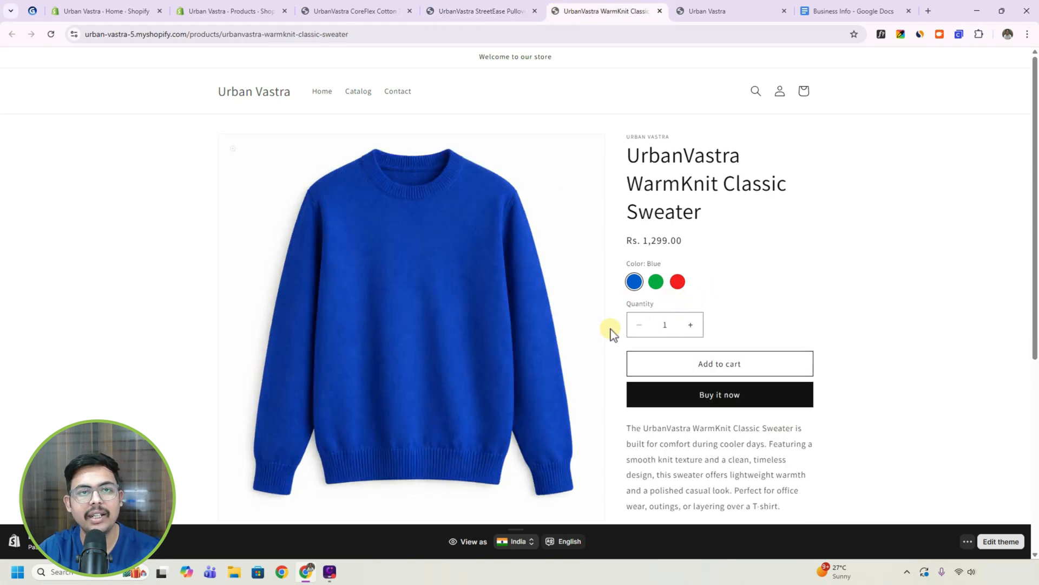
click(248, 12)
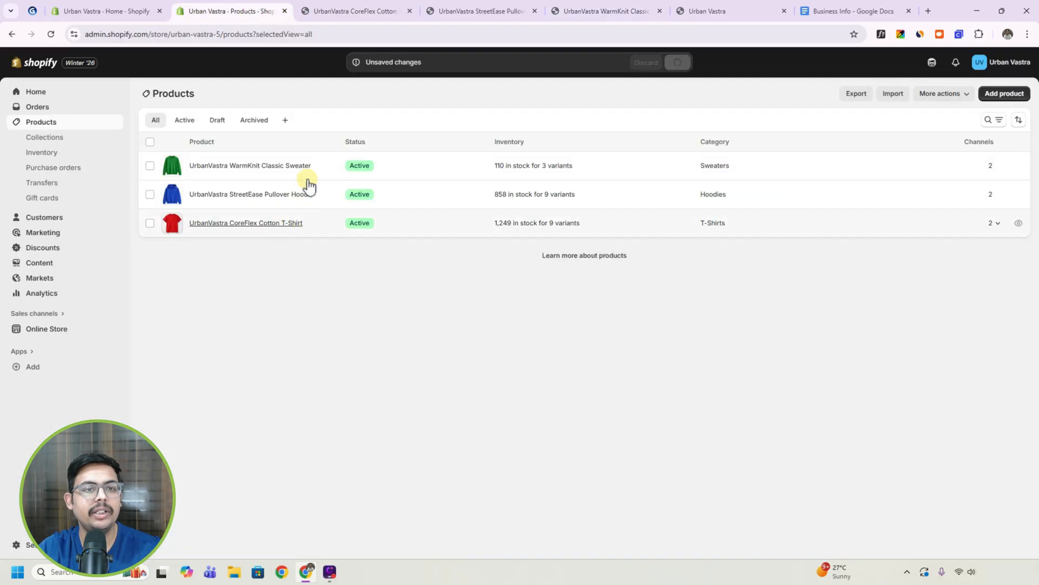
Start a new collection titled "UrbanVastra Winter Collection" and fill in its description with the three-paragraph winter collection text.
click(54, 137)
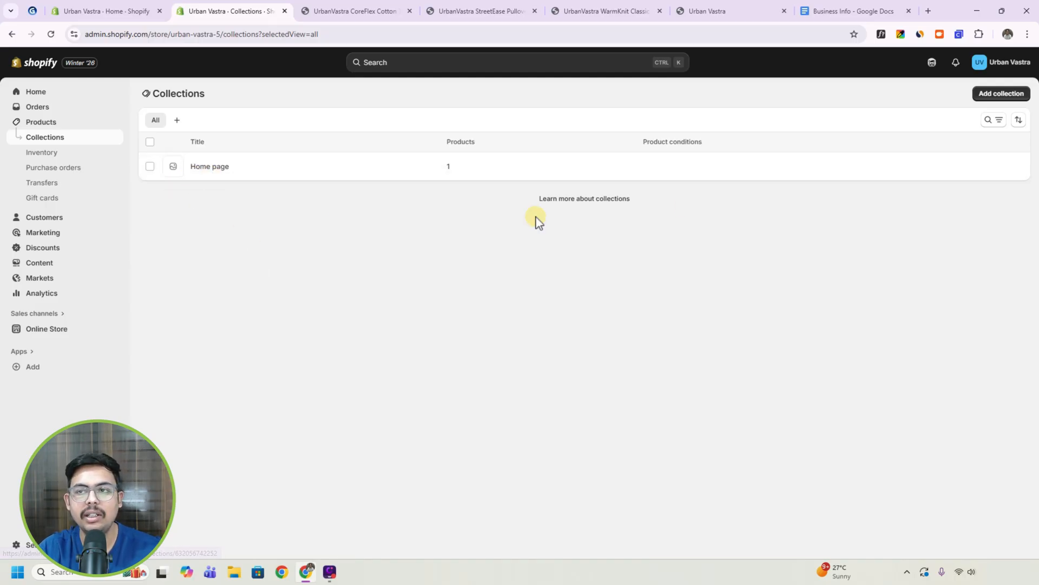
click(1003, 96)
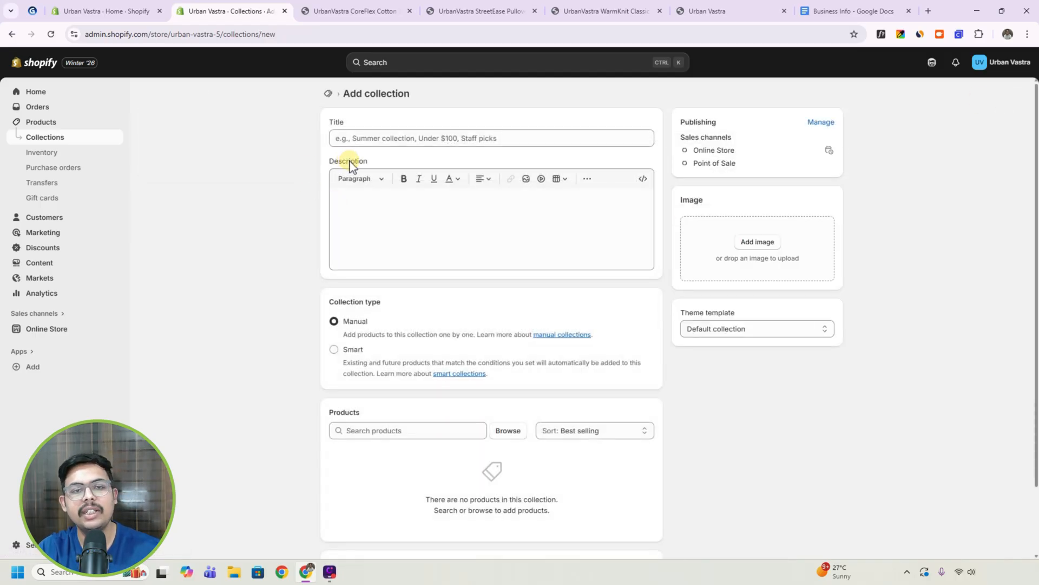
click(374, 139)
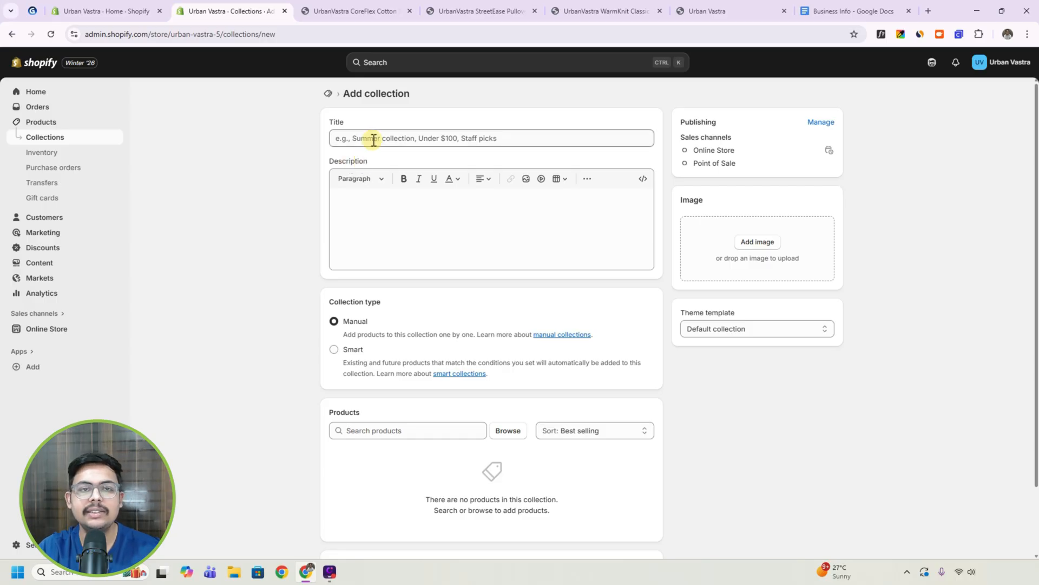
click(376, 196)
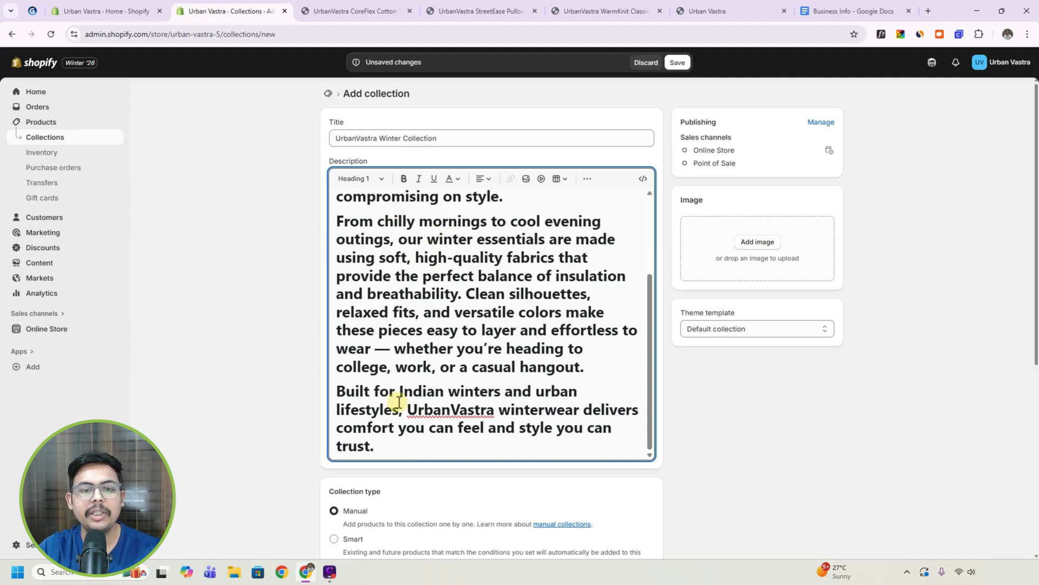
Change the entire collection description from heading style to Paragraph format.
drag(377, 443, 323, 171)
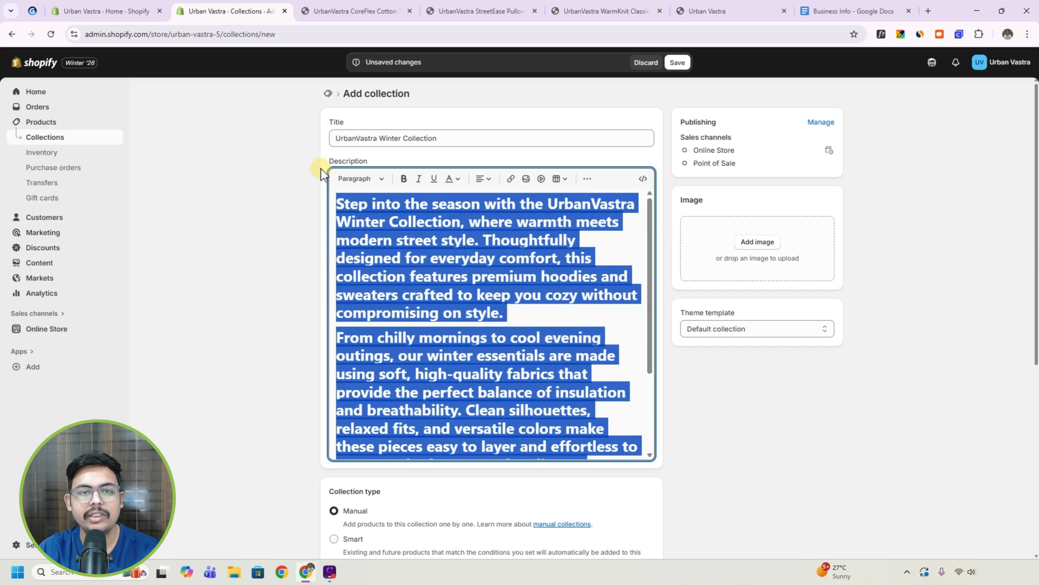
click(359, 178)
click(346, 204)
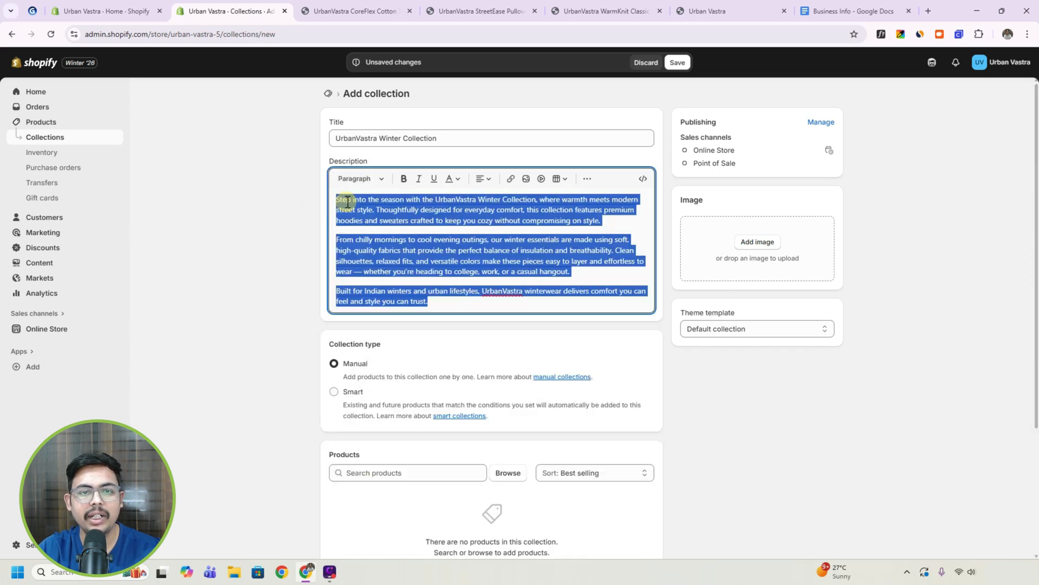
click(460, 289)
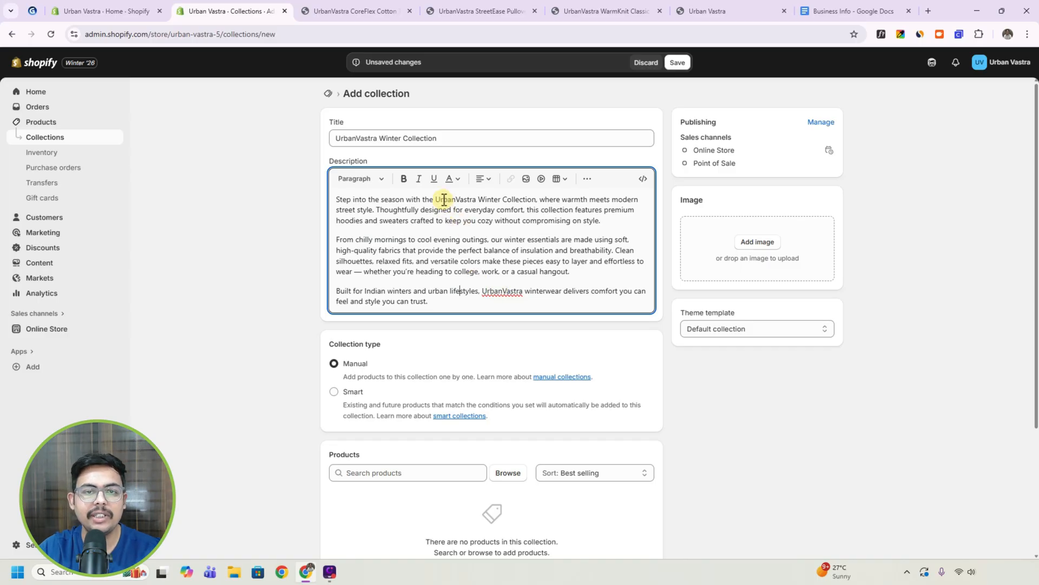
Make "UrbanVastra Winter Collection" in the description's first sentence bold, underlined and italic.
drag(437, 198, 536, 201)
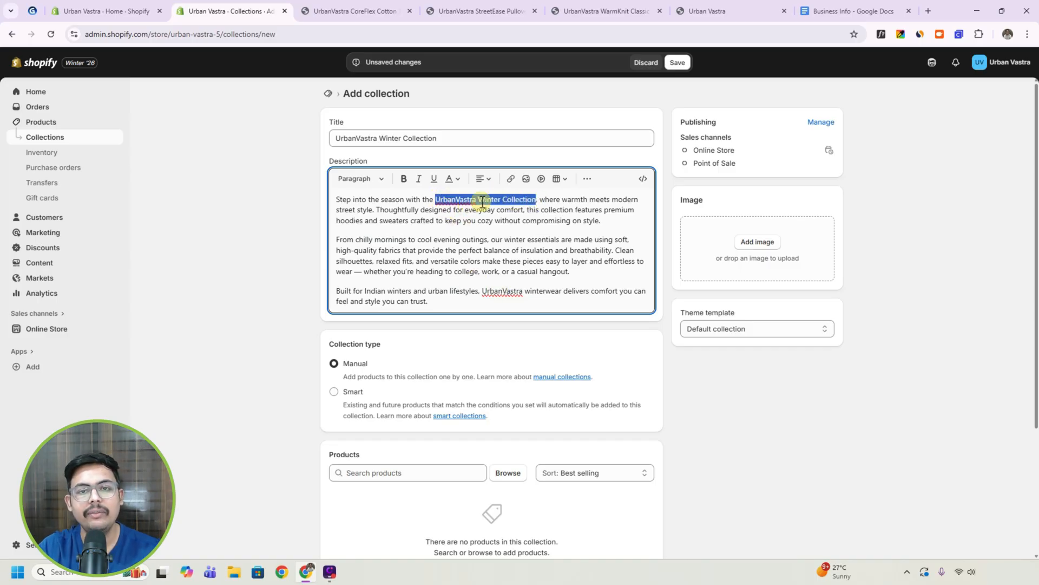
click(405, 180)
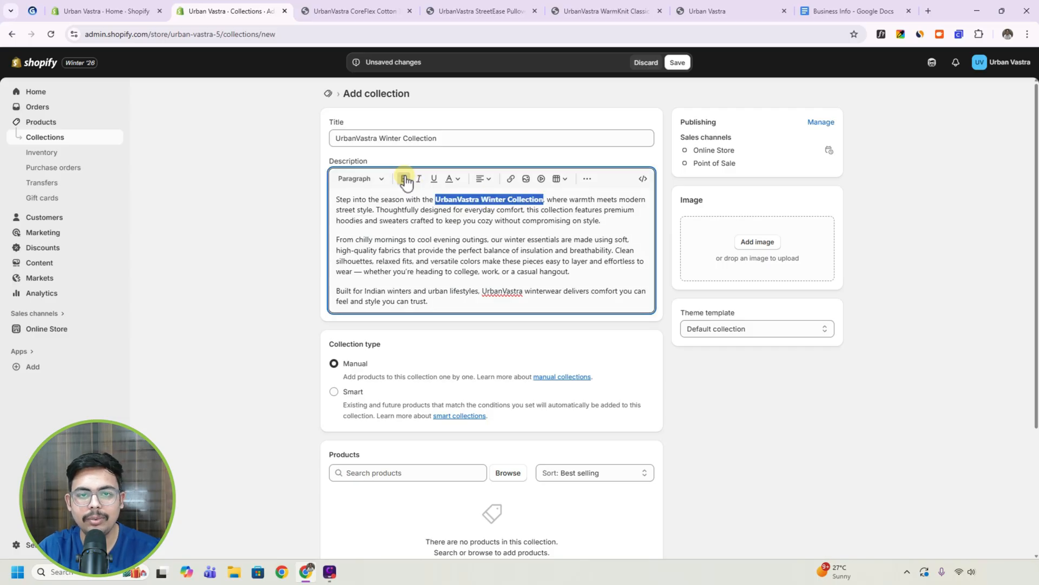
click(434, 180)
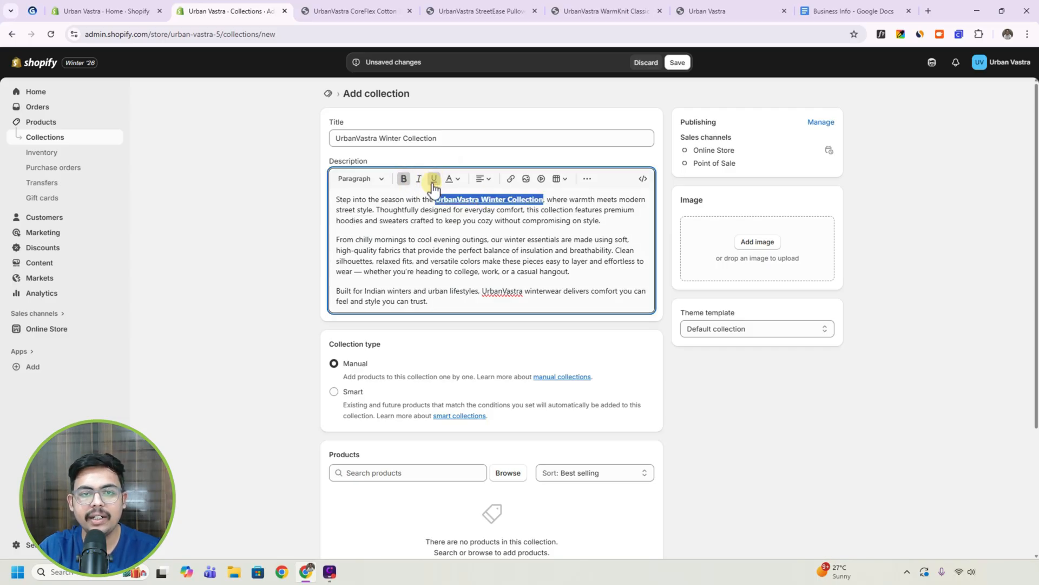
click(419, 180)
click(502, 220)
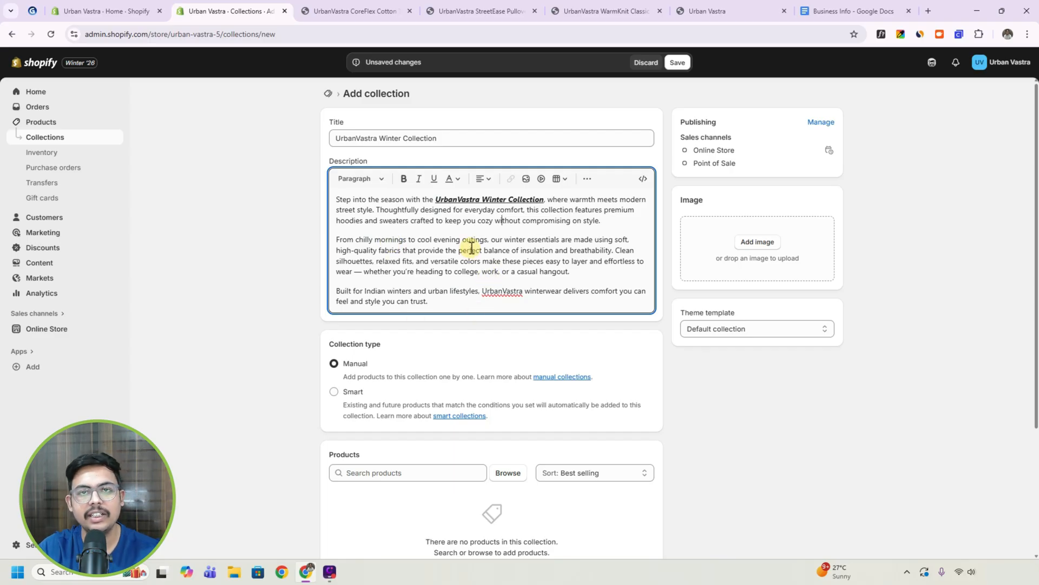
scroll(460, 292, down, 3)
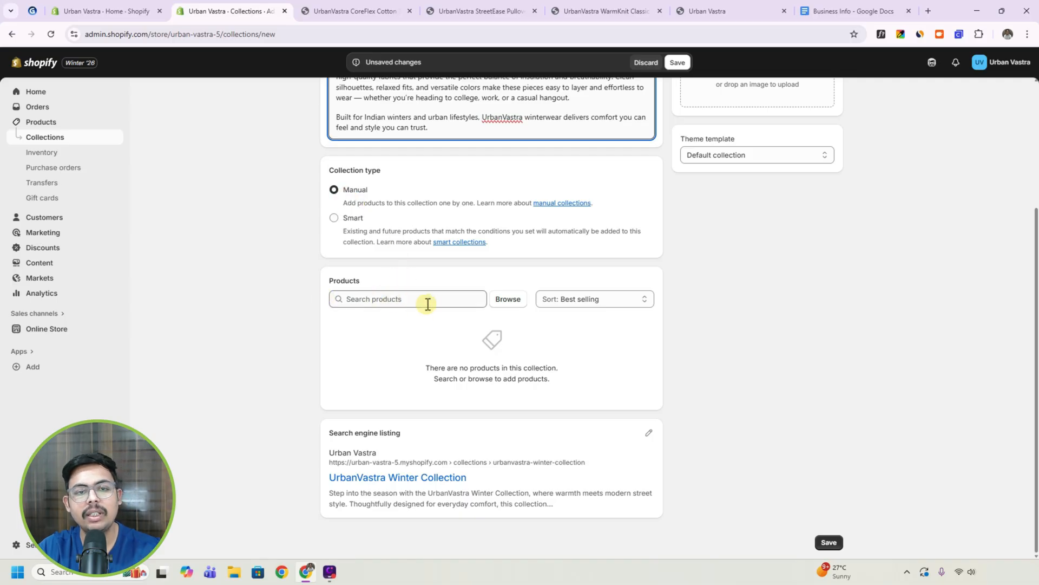
click(509, 305)
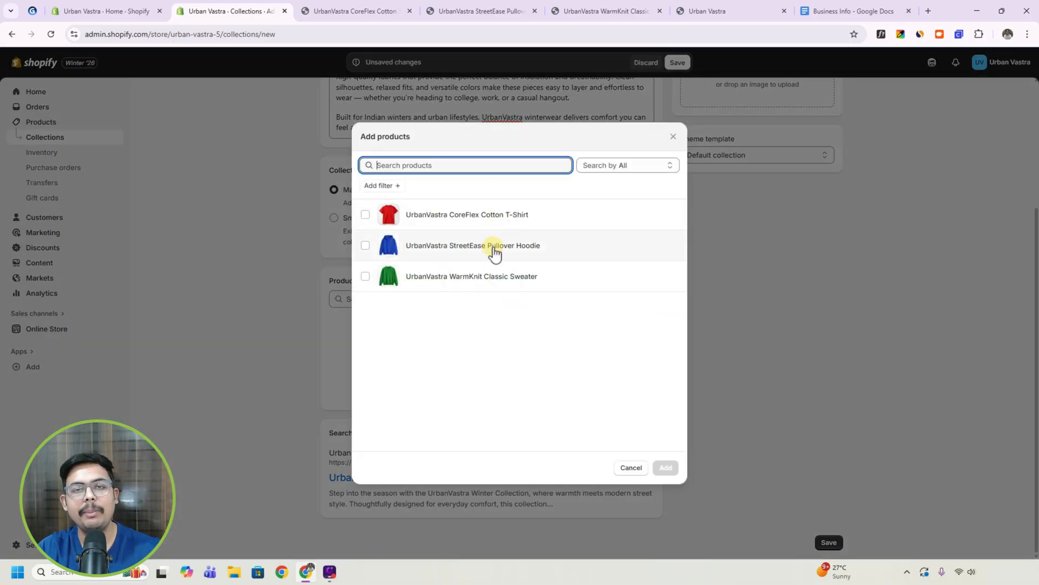
click(764, 287)
scroll(680, 243, up, 3)
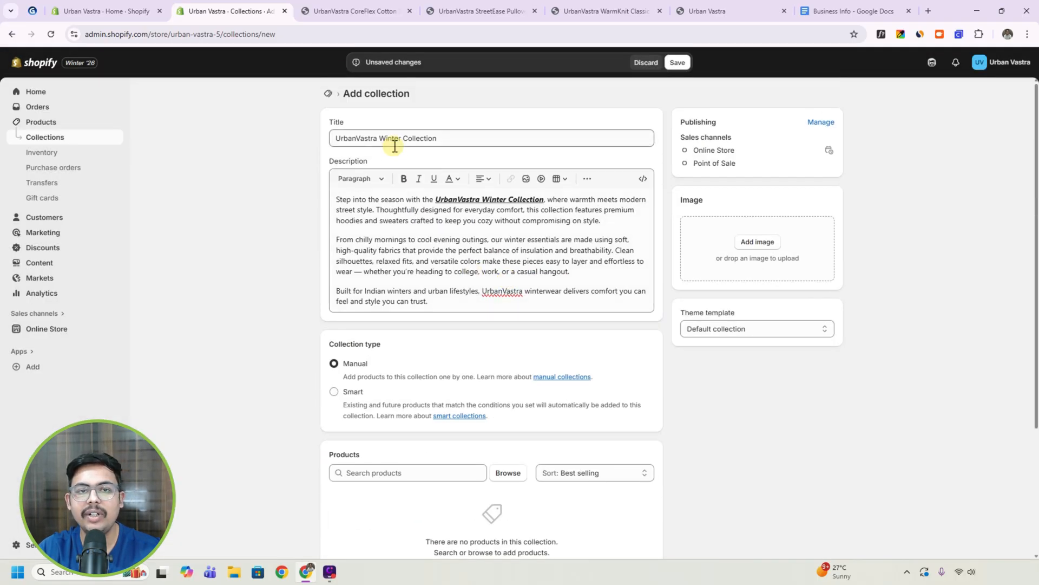
Add the UrbanVastra StreetEase Pullover Hoodie and UrbanVastra WarmKnit Classic Sweater to the collection's products.
scroll(482, 262, down, 1)
scroll(466, 270, down, 3)
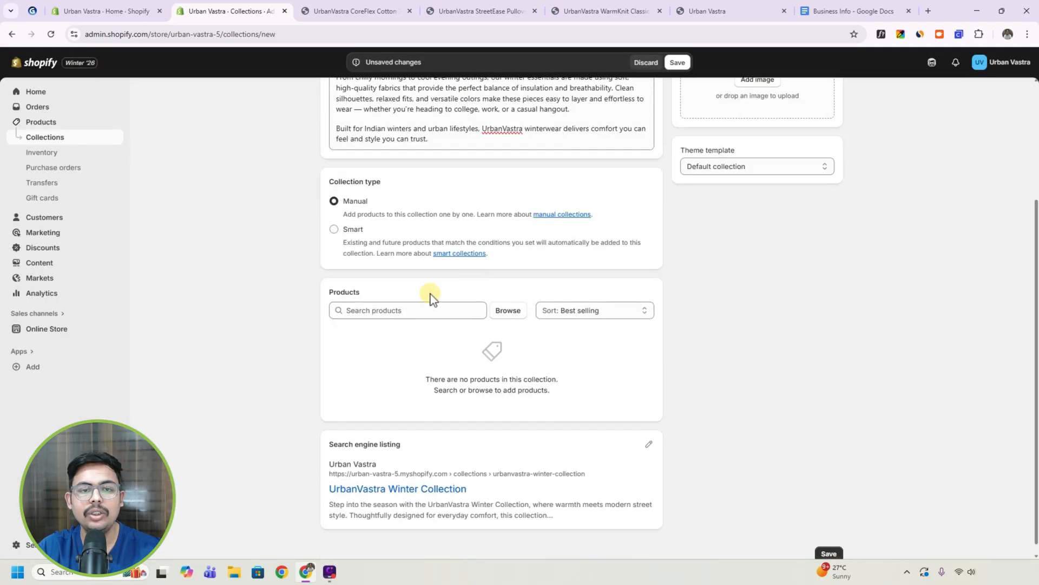
click(507, 311)
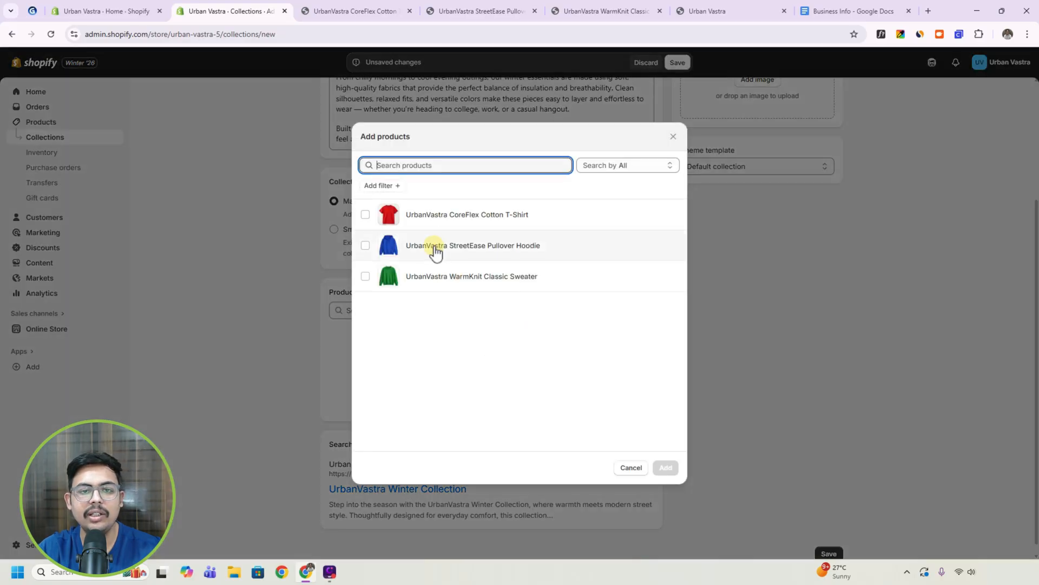
click(367, 246)
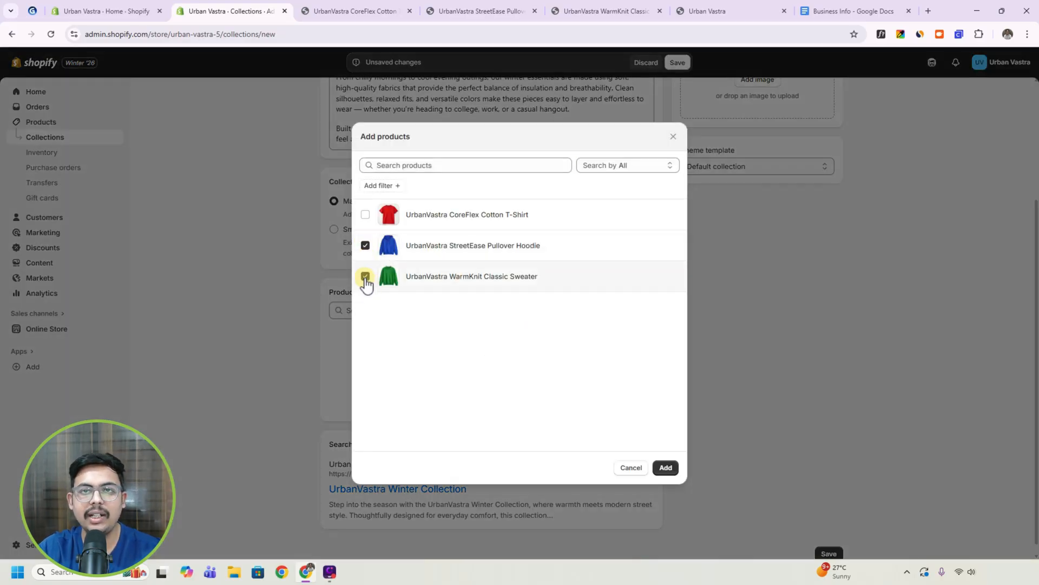
click(665, 467)
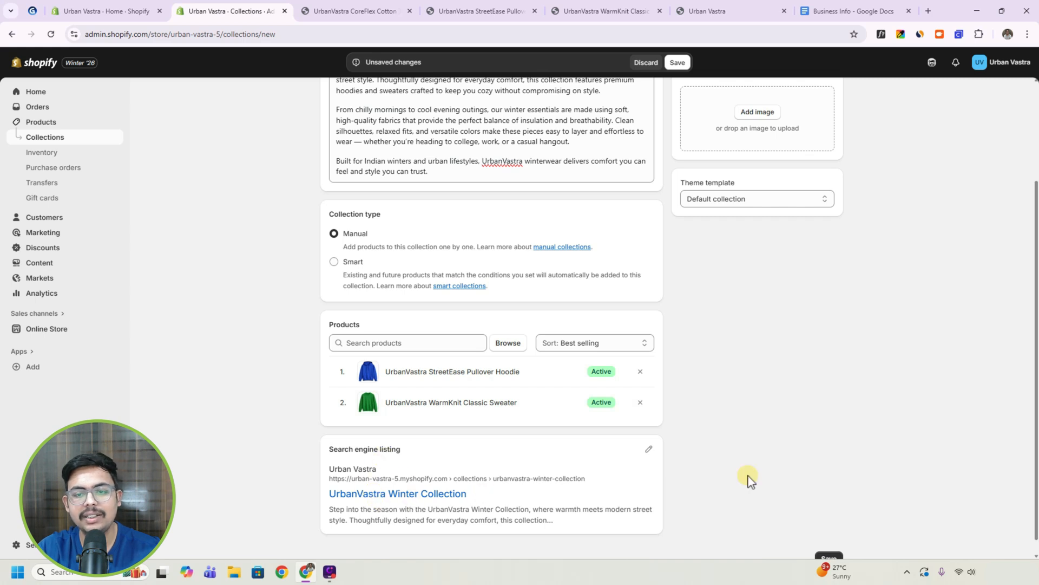
Upload the Winter Collection 2 picture from the Shopify Store Data folder as the collection image and save the collection.
scroll(761, 406, up, 3)
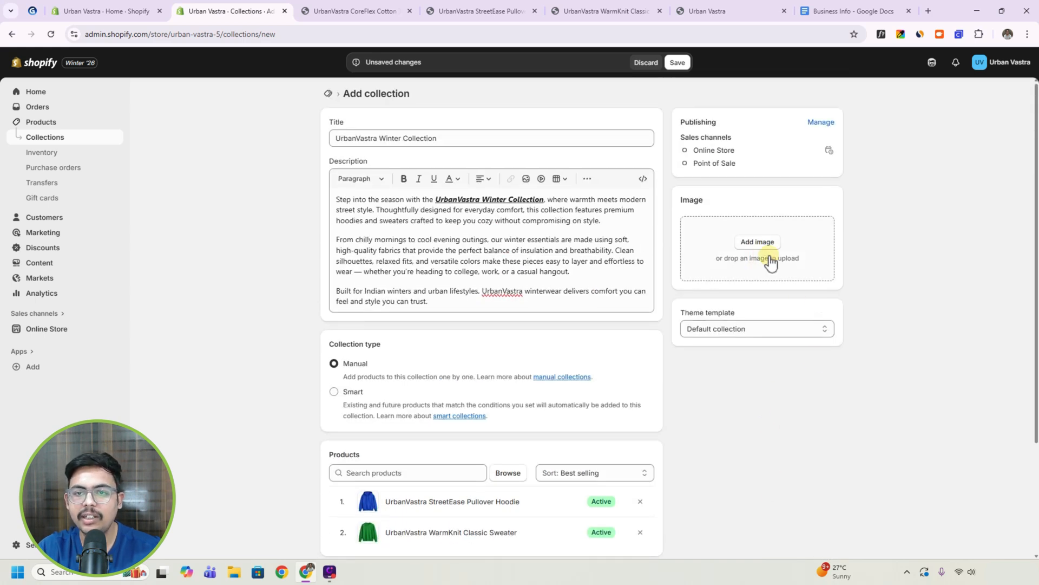
click(758, 242)
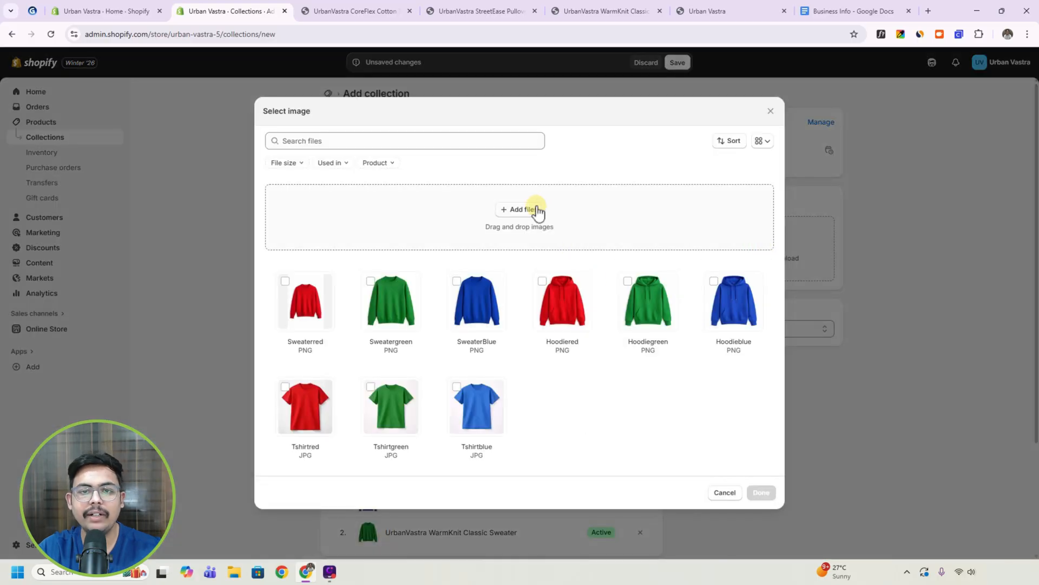
click(522, 209)
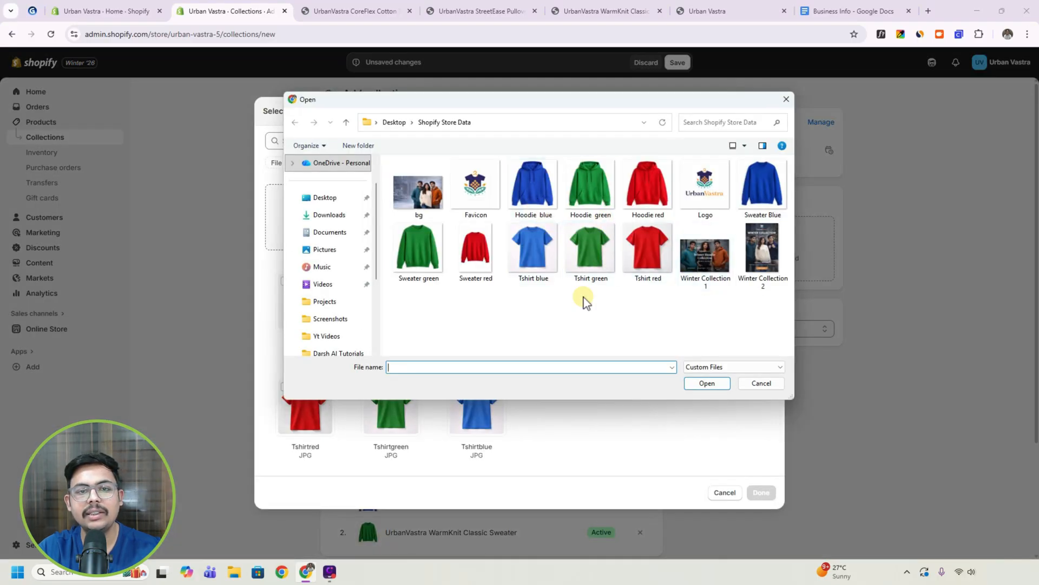
click(765, 255)
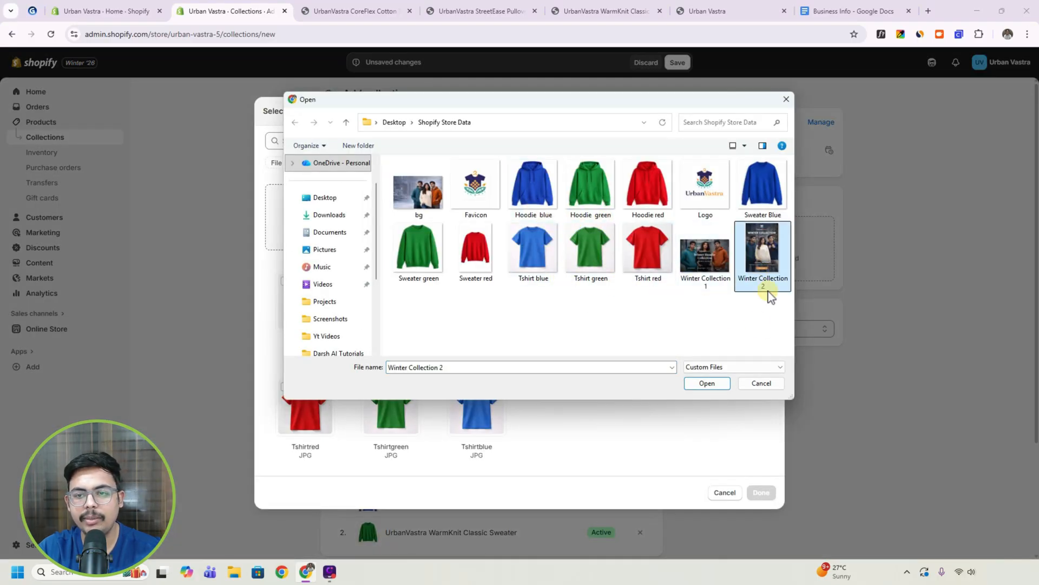
click(707, 383)
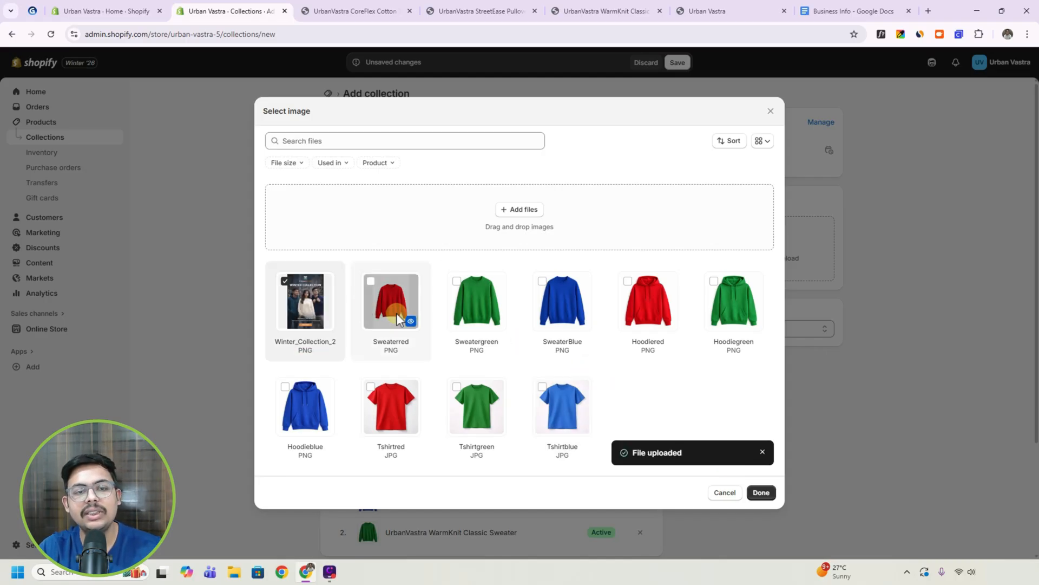
click(769, 497)
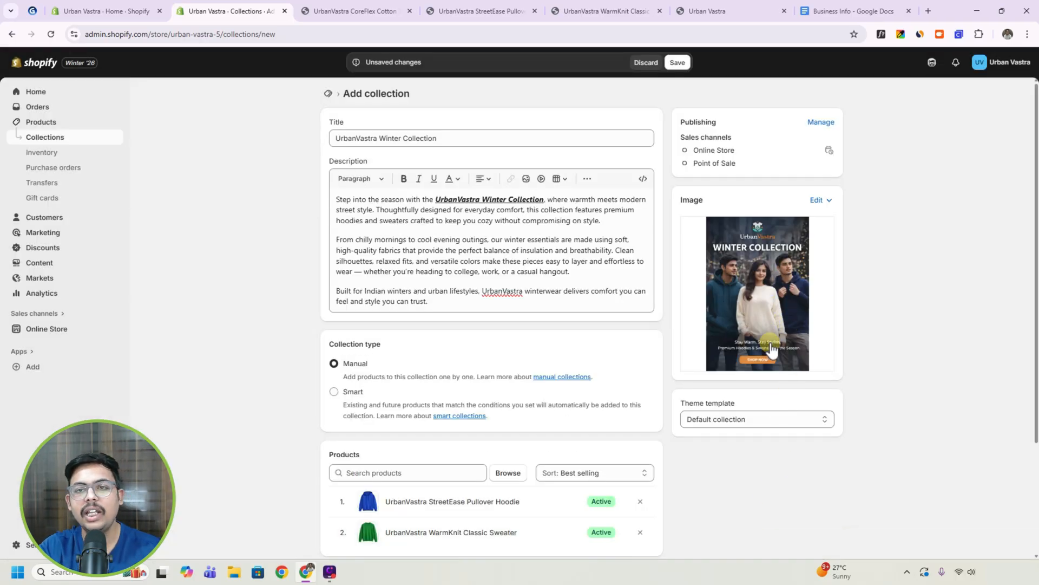
click(683, 63)
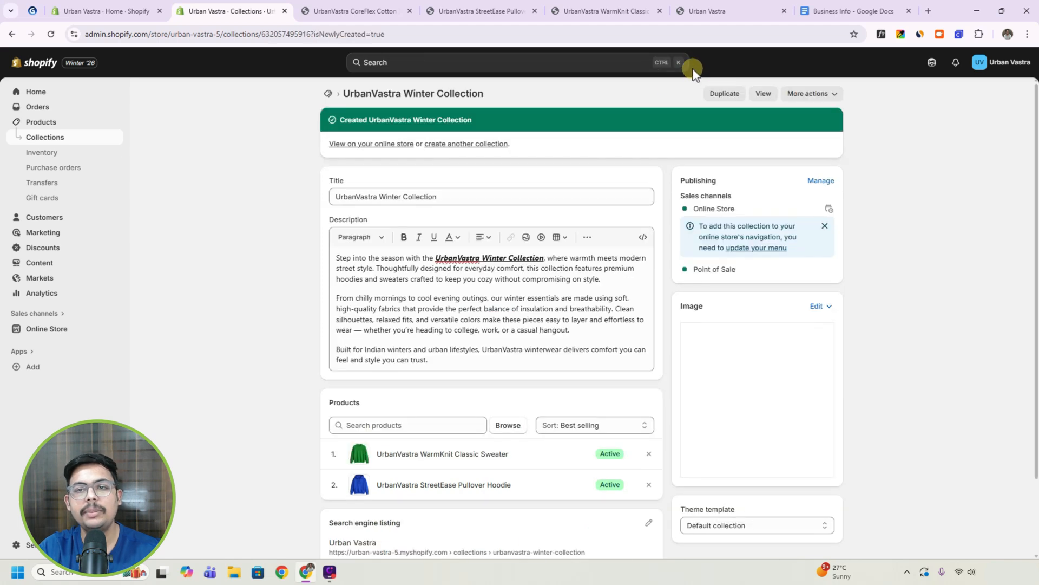
View the UrbanVastra Winter Collection on the online store and examine its description and product listing.
click(763, 93)
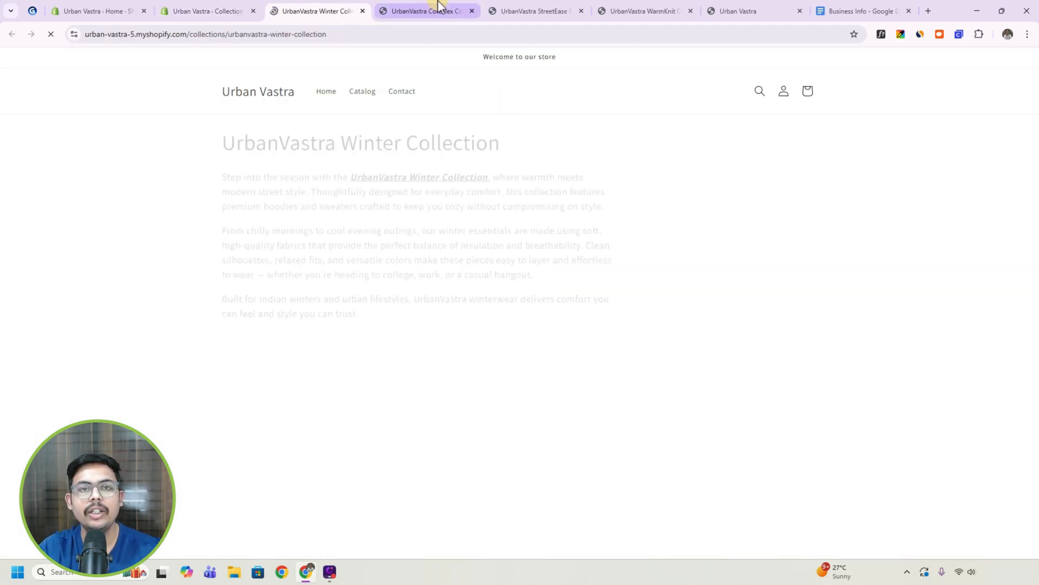
click(438, 8)
click(529, 11)
click(618, 10)
click(536, 11)
click(428, 10)
click(319, 9)
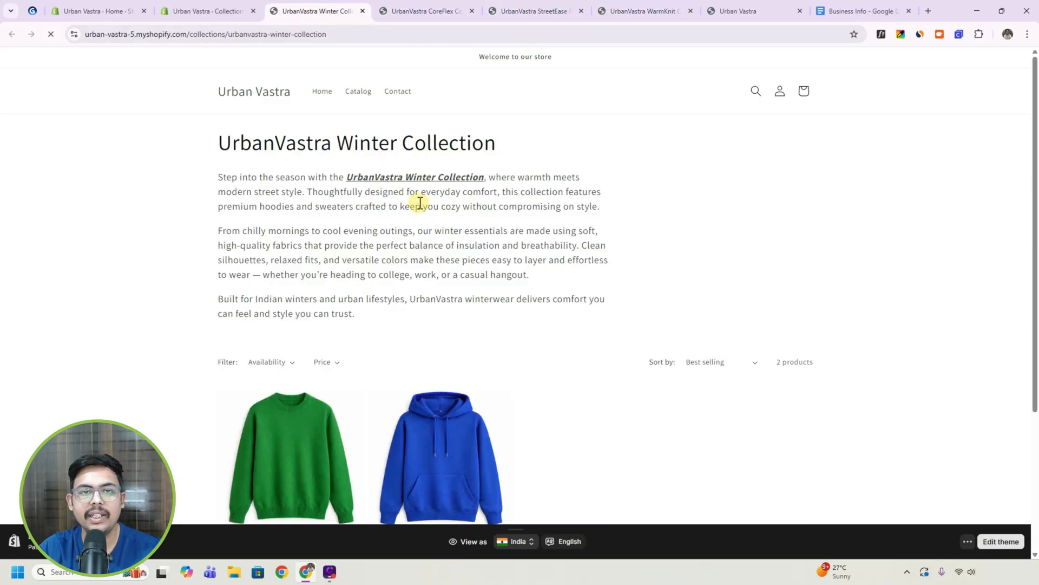
scroll(482, 257, down, 3)
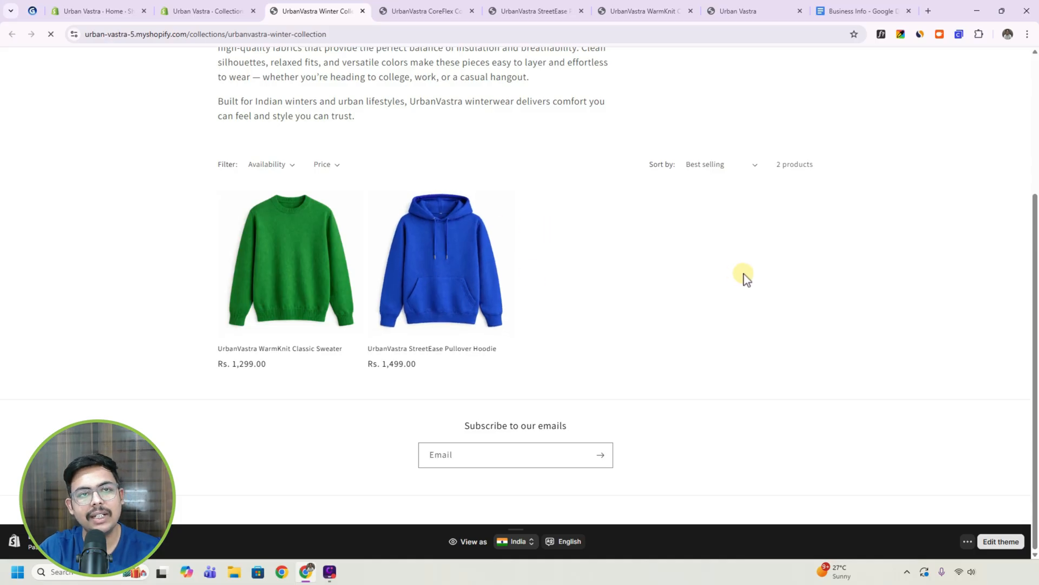
Check the Shopify Tutorial outline, return to the collection admin page and close all open storefront pages.
click(216, 11)
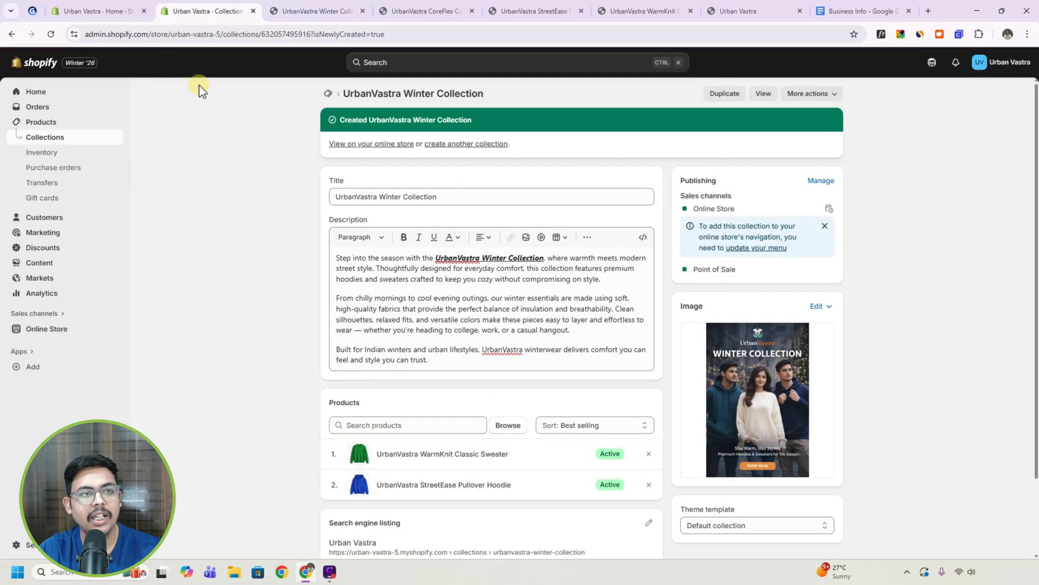
click(33, 11)
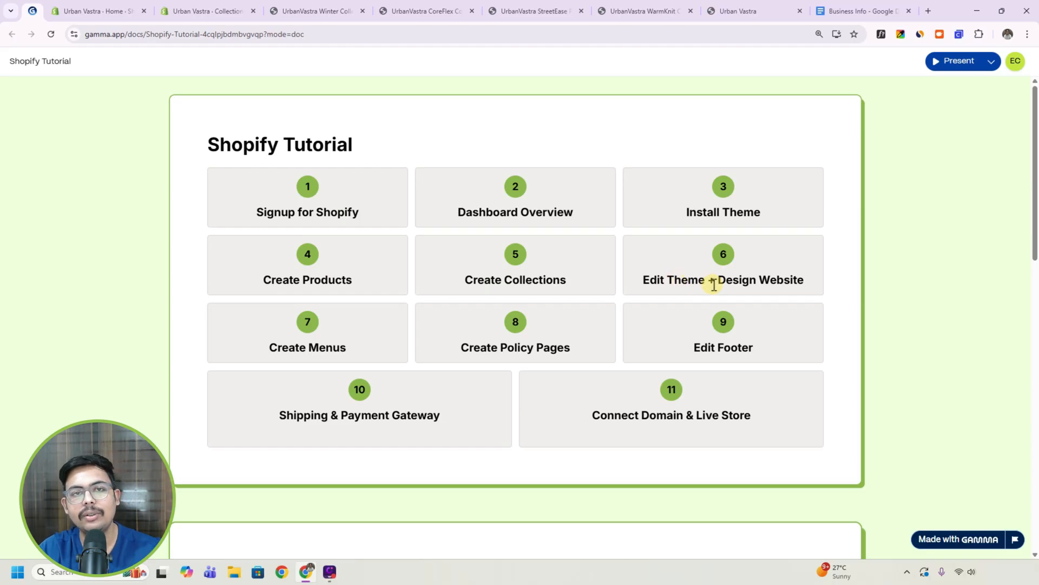
click(219, 9)
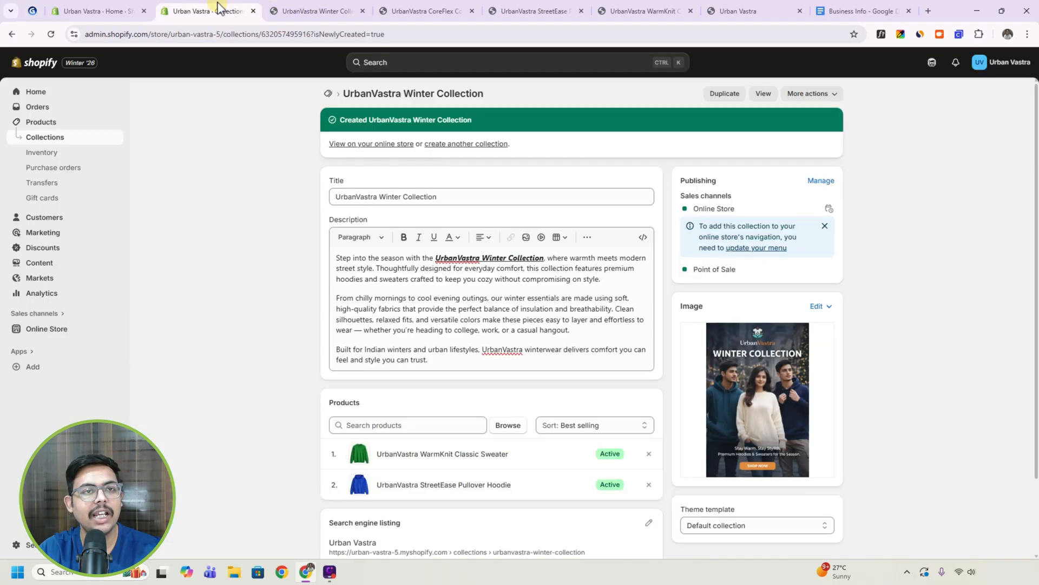
click(362, 11)
click(362, 11)
click(362, 10)
click(362, 11)
click(362, 10)
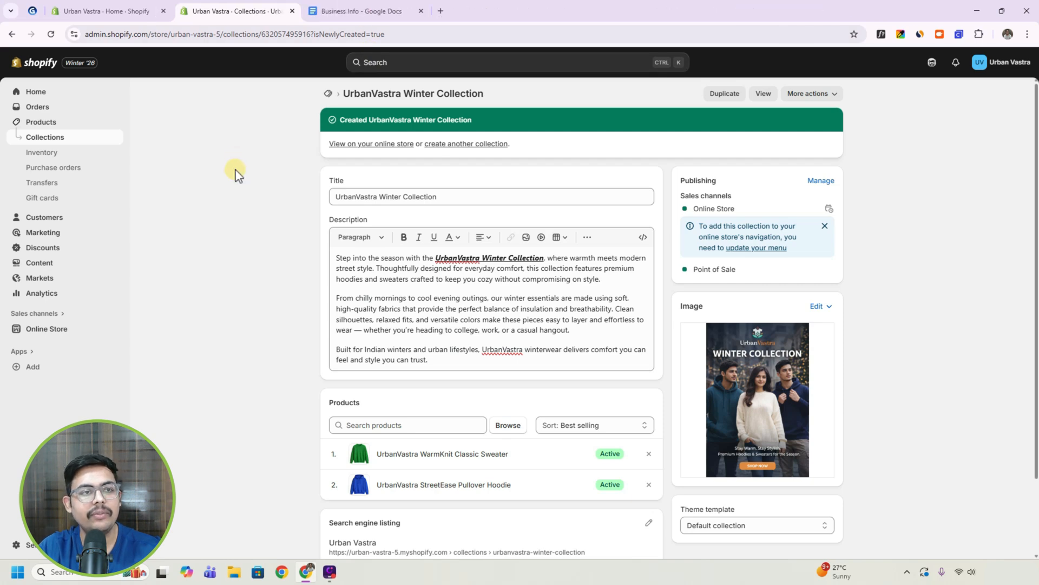
Preview the current Dawn theme from the online store's themes and examine the home page's banner and featured products.
click(34, 331)
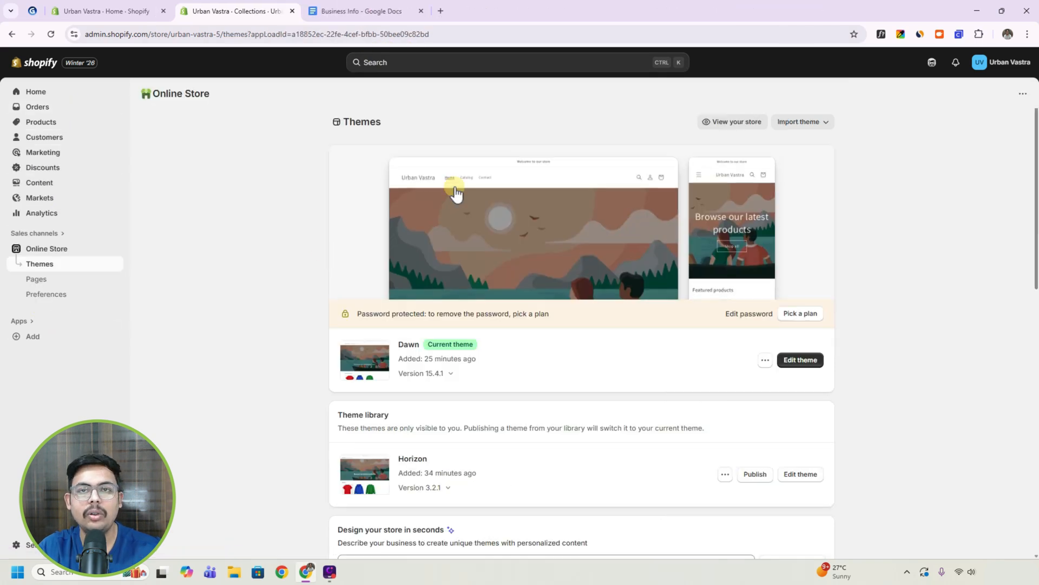
click(765, 360)
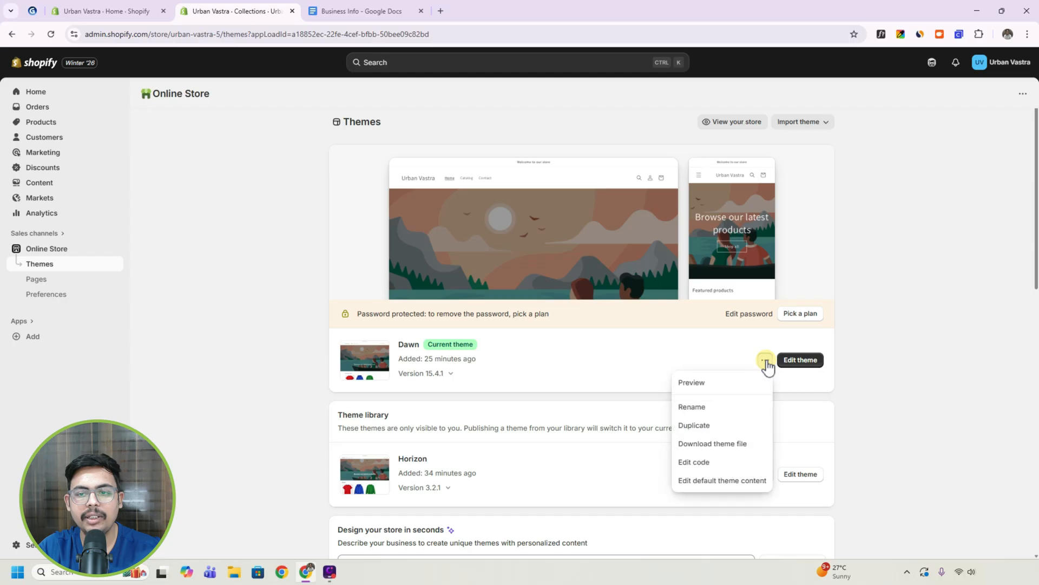
click(740, 385)
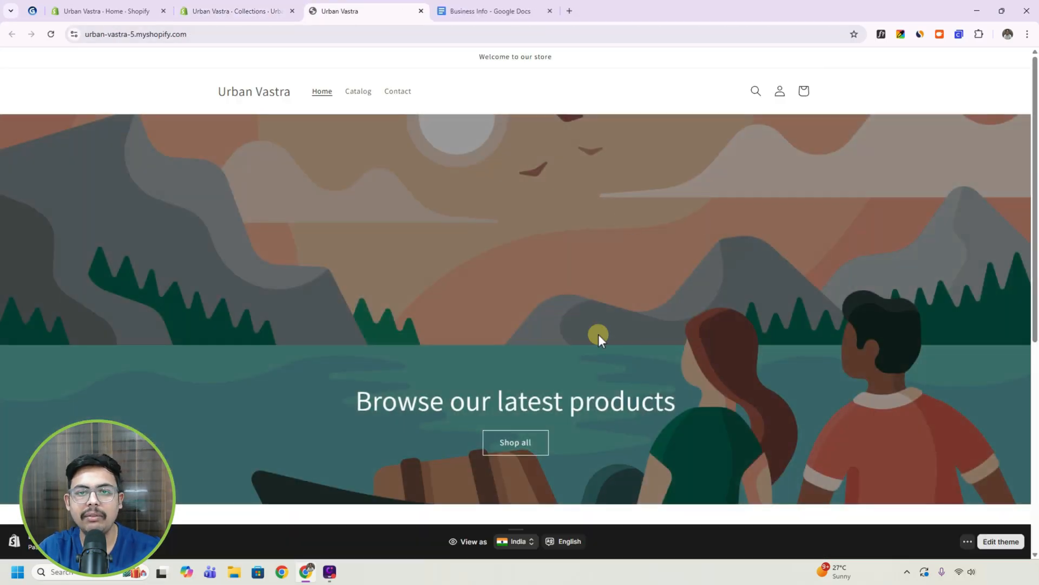
scroll(705, 333, down, 1)
scroll(704, 330, down, 5)
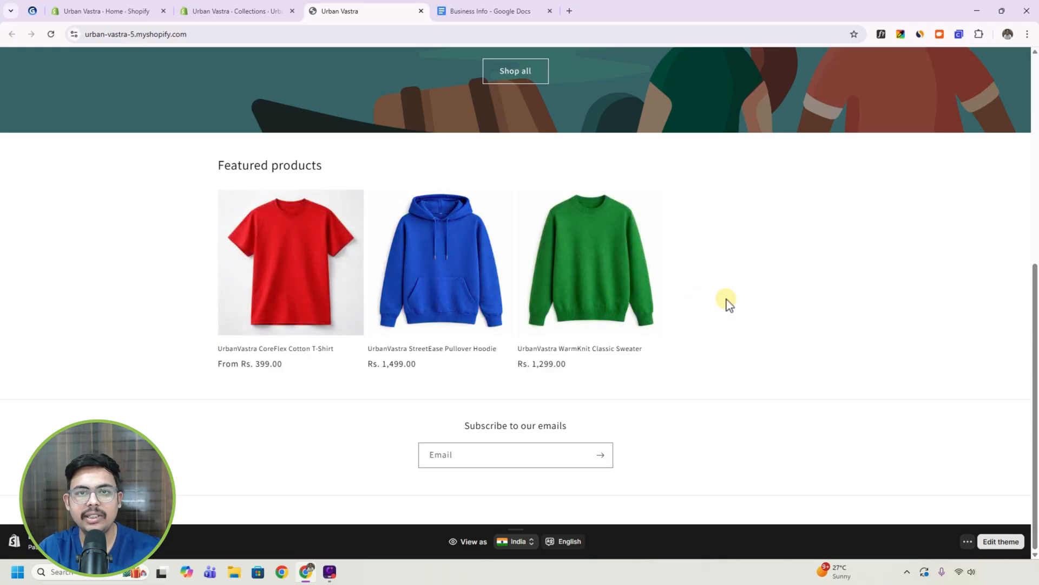
scroll(728, 303, up, 5)
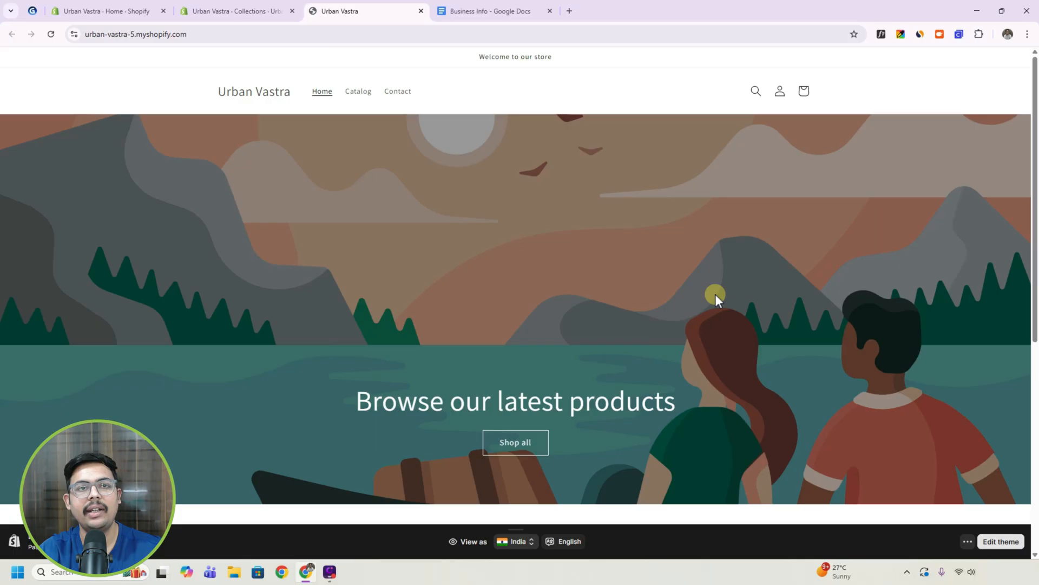
Open the current Dawn theme for editing and review its home page from the image banner to the footer.
click(256, 11)
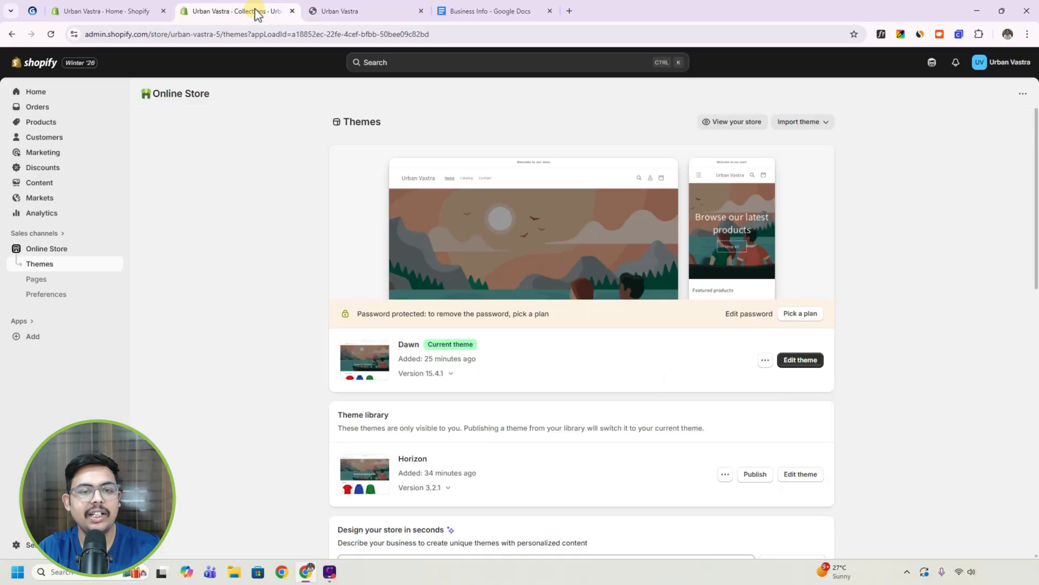
click(803, 366)
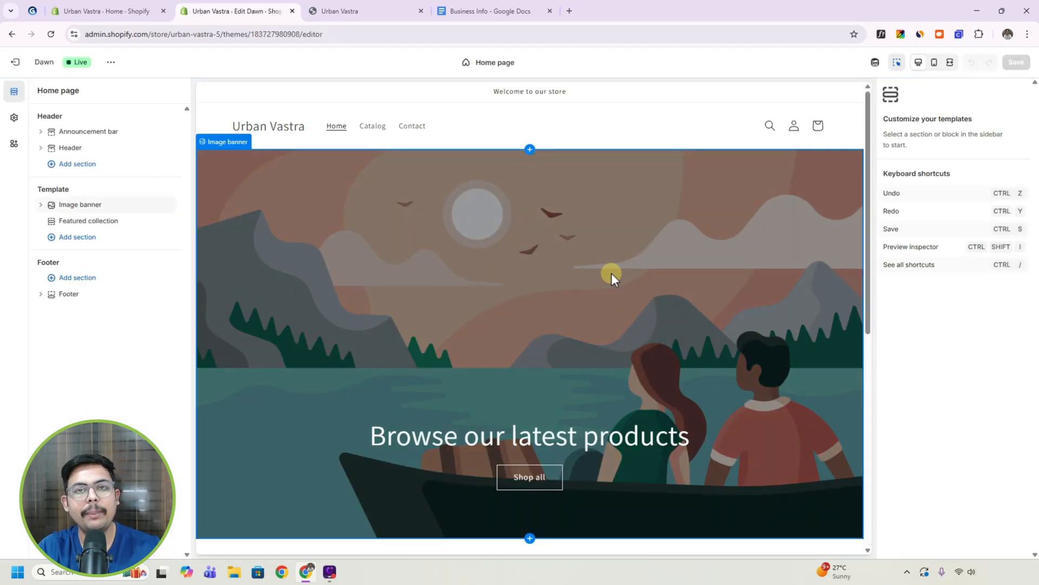
scroll(614, 281, down, 8)
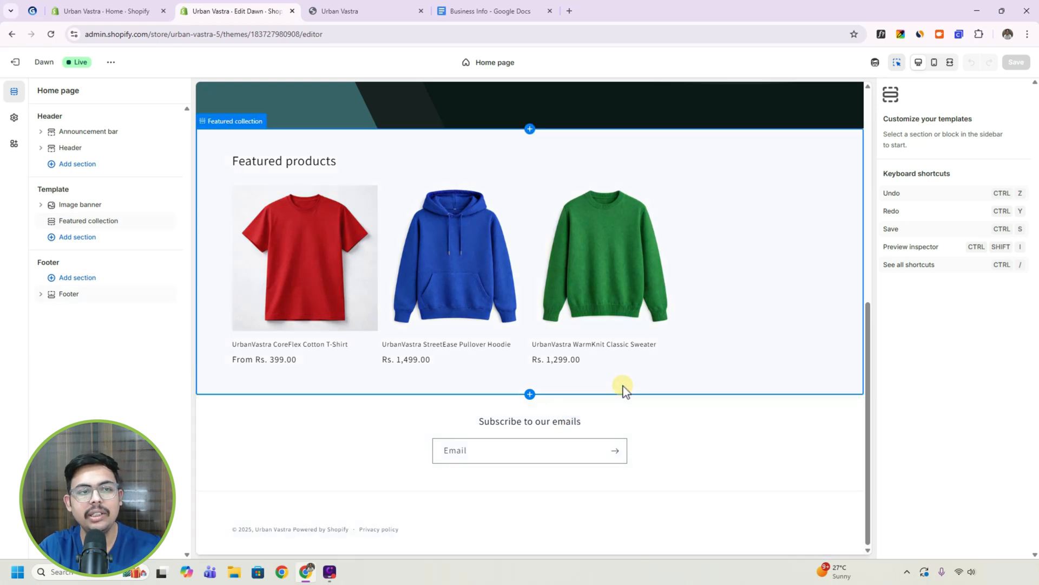
scroll(620, 389, up, 8)
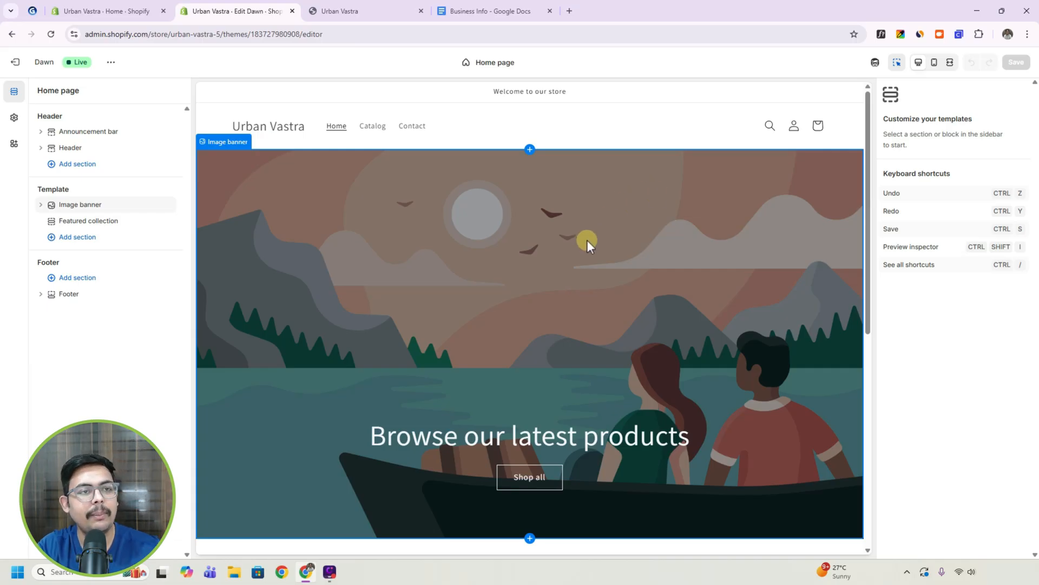
Upload the Logo image from the Shopify Store Data folder and set it as the logo in the theme settings.
click(14, 119)
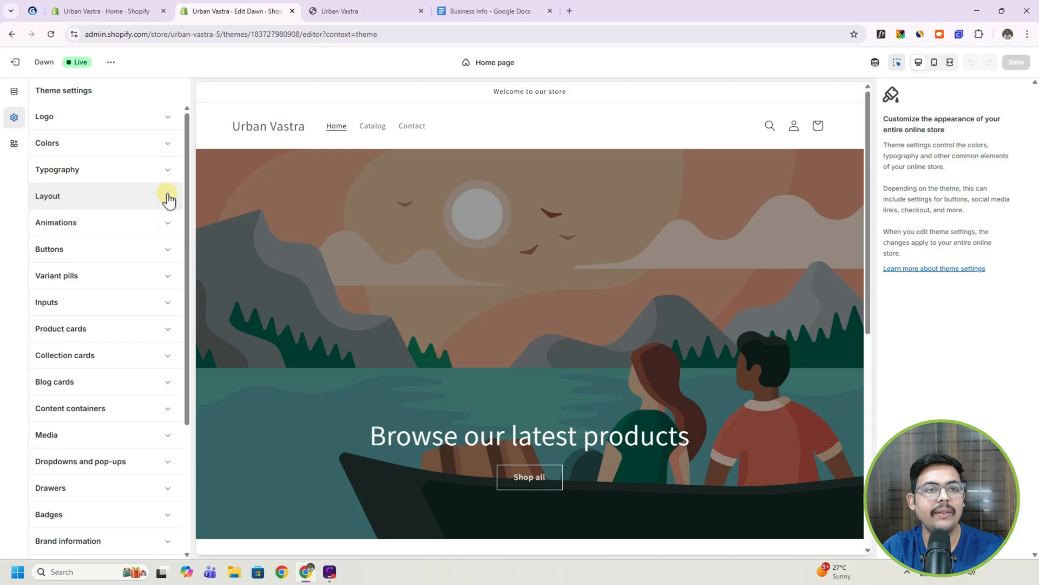
click(170, 119)
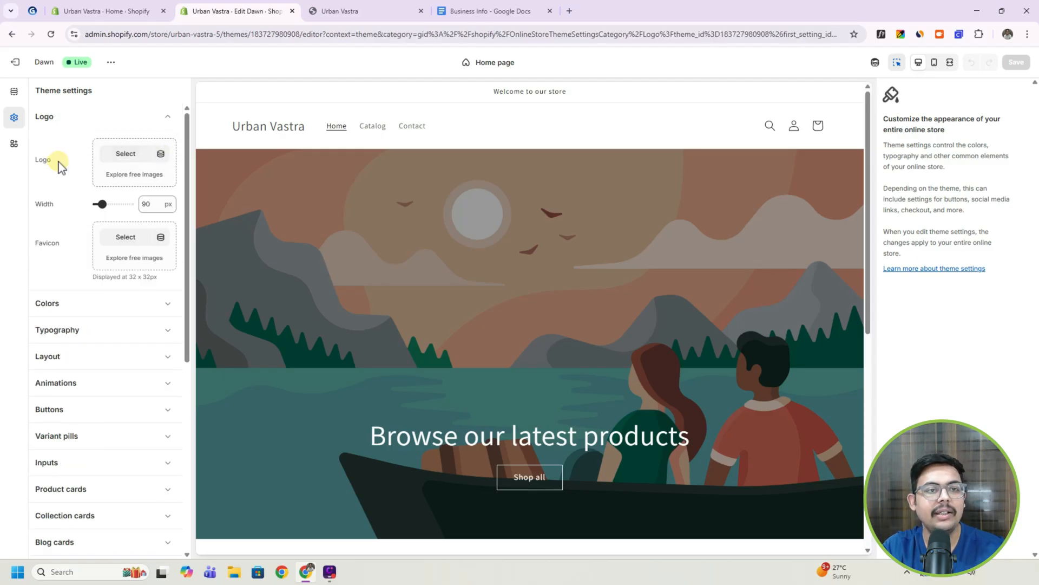
click(123, 156)
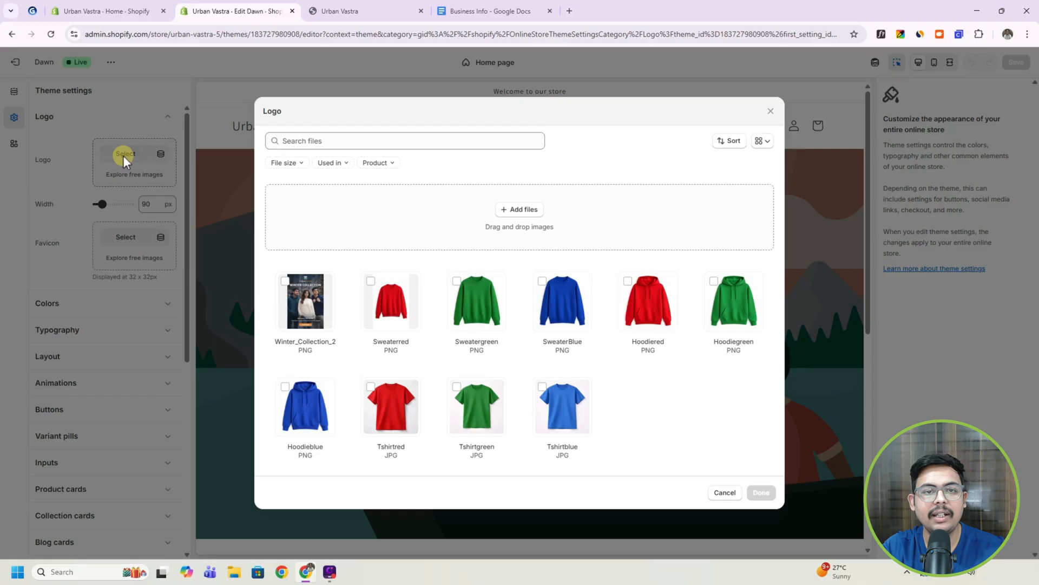
click(517, 211)
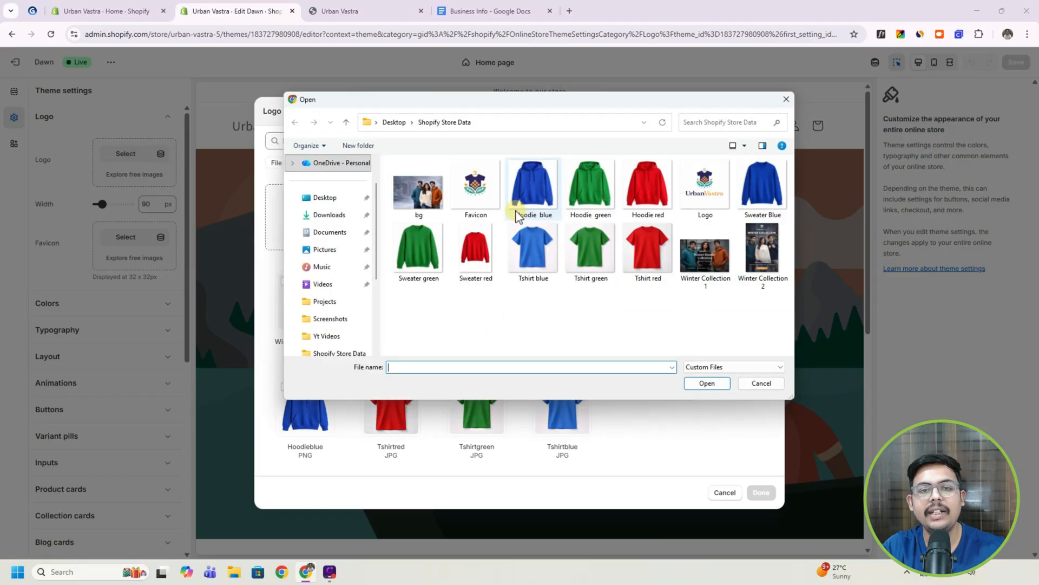
click(705, 187)
click(714, 383)
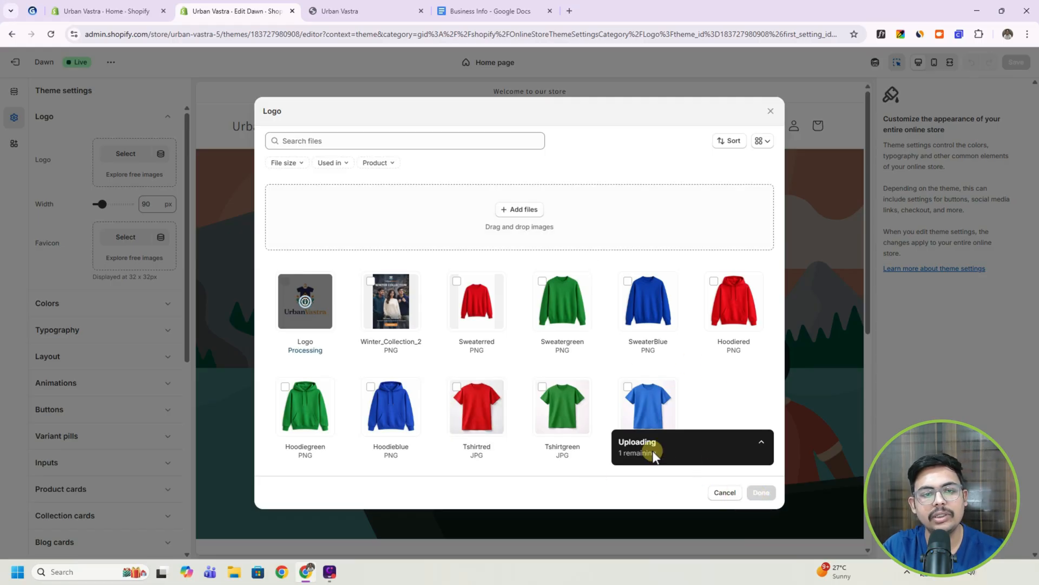
click(761, 492)
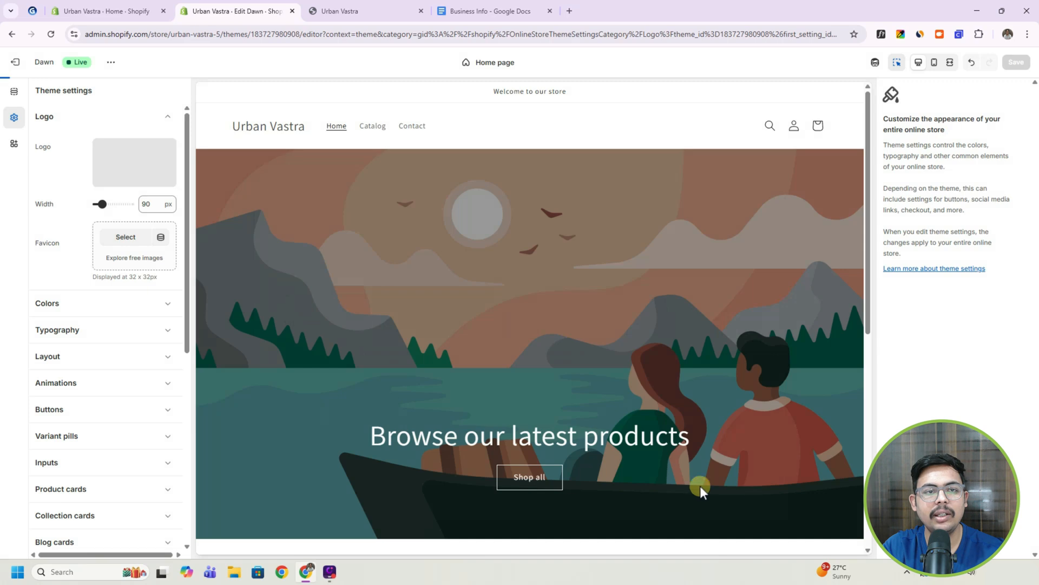
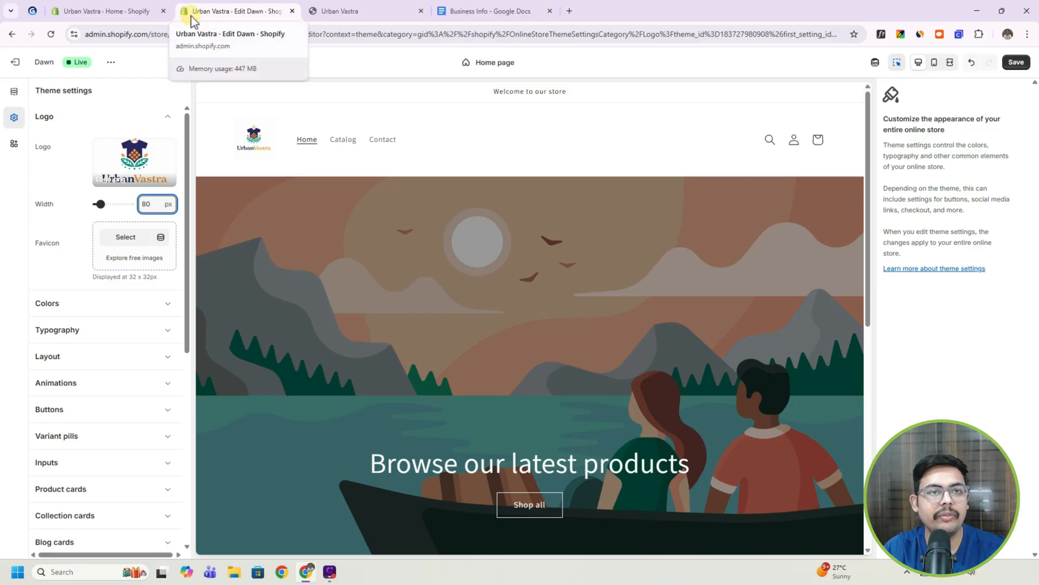
Upload the Favicon image from the Shopify Store Data folder and set it as the store's favicon.
mouse_move(325, 21)
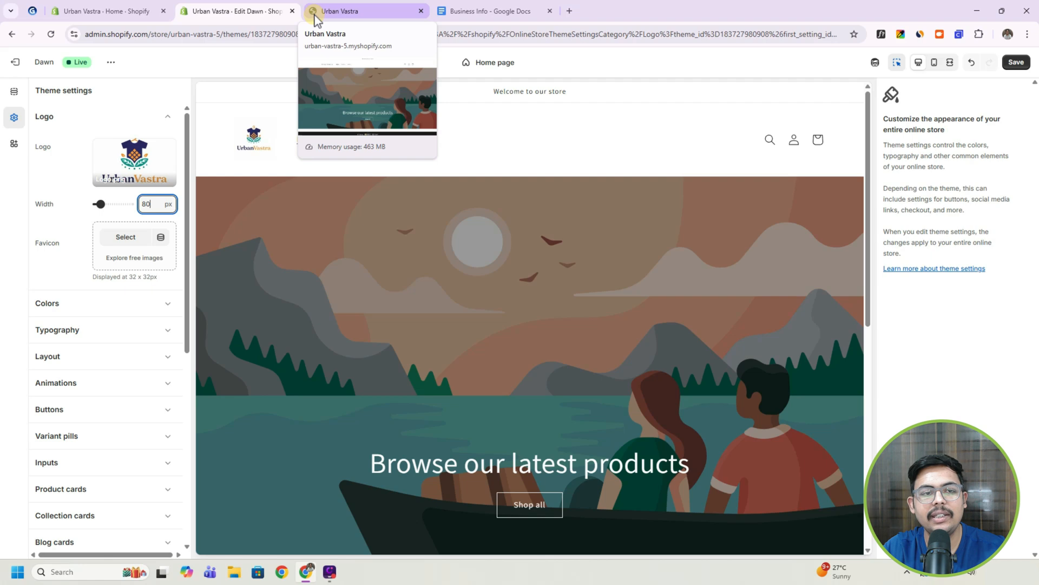
click(131, 238)
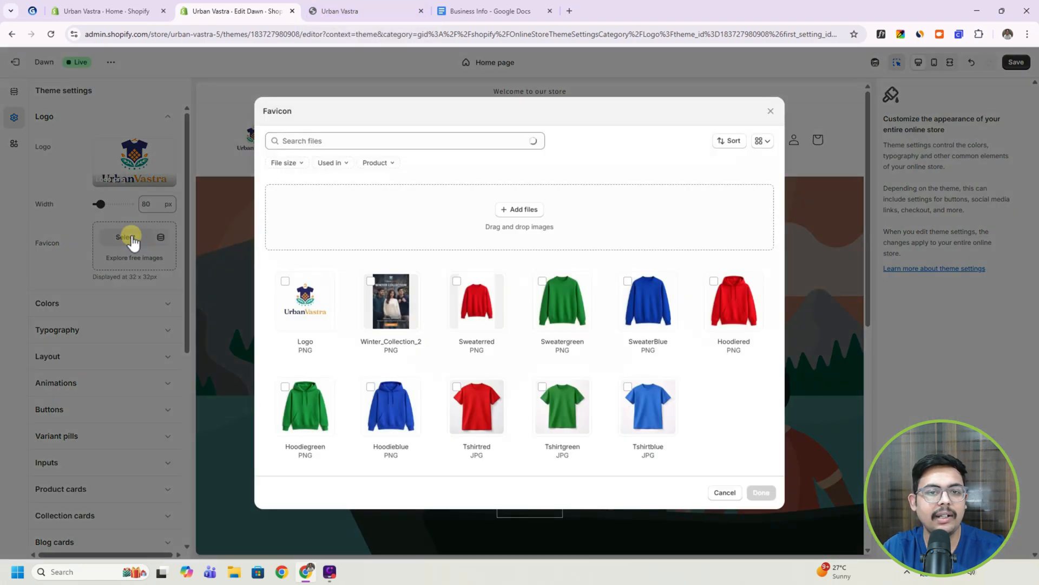
click(529, 210)
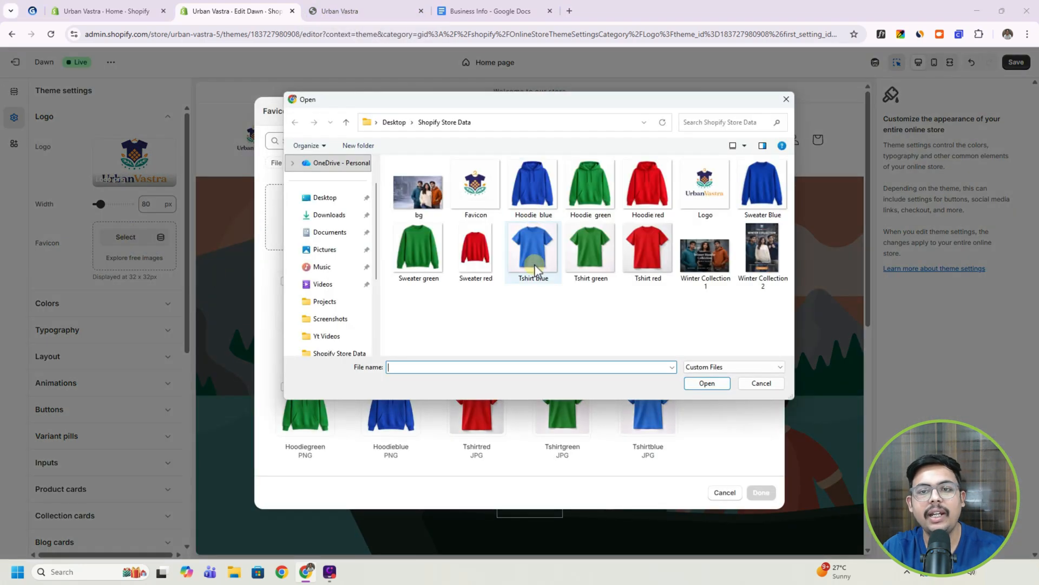
click(472, 192)
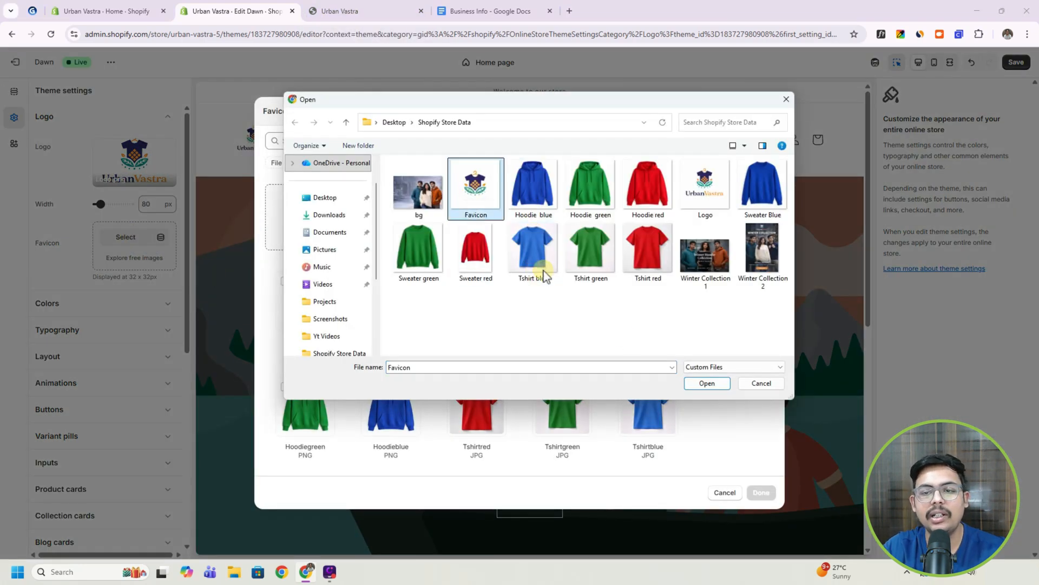
click(710, 384)
click(761, 492)
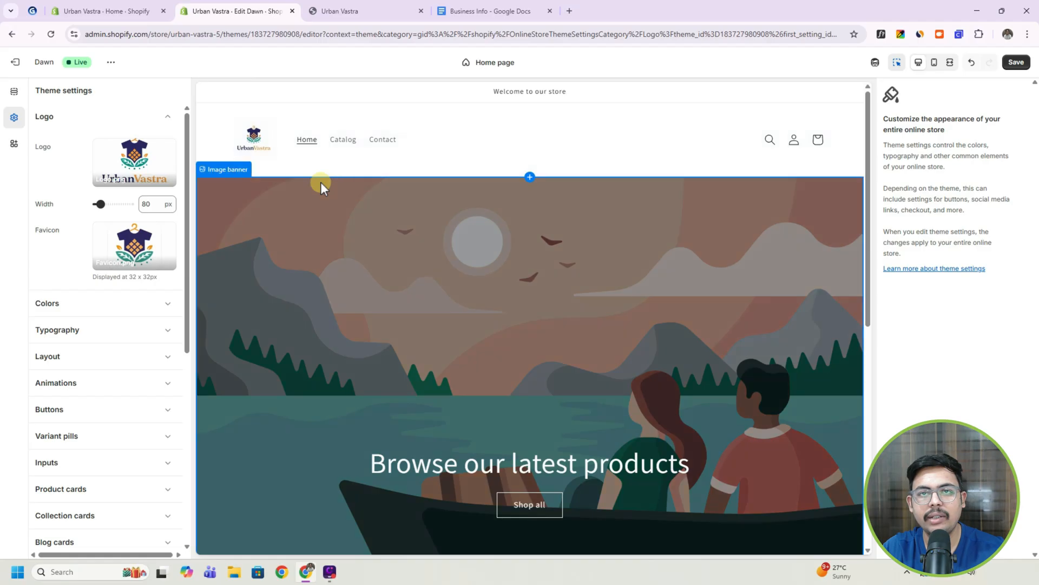
Crop the favicon image to a tighter square around the shirt emblem, save it and return to the theme settings.
mouse_move(130, 249)
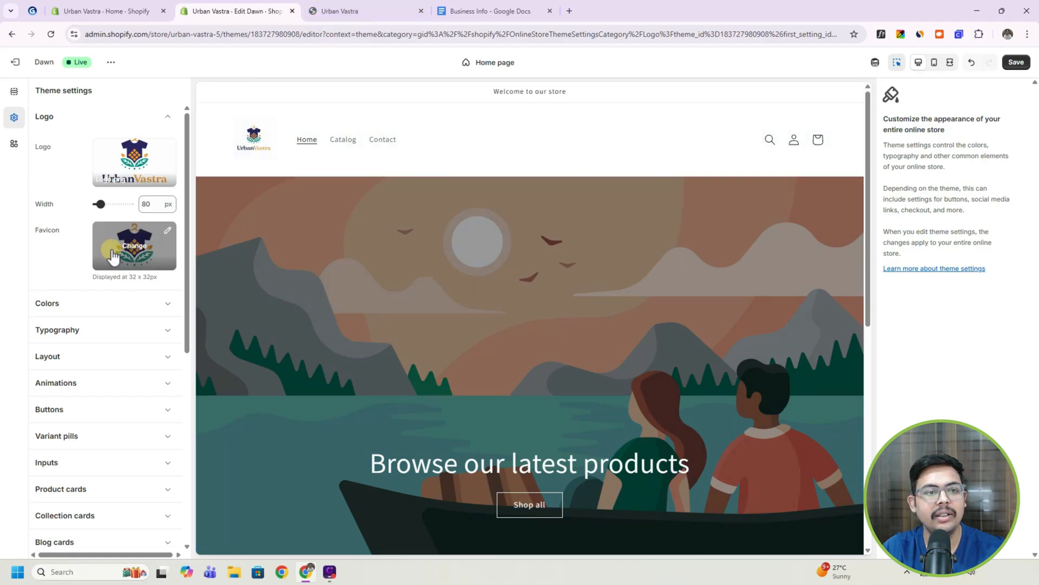
click(167, 233)
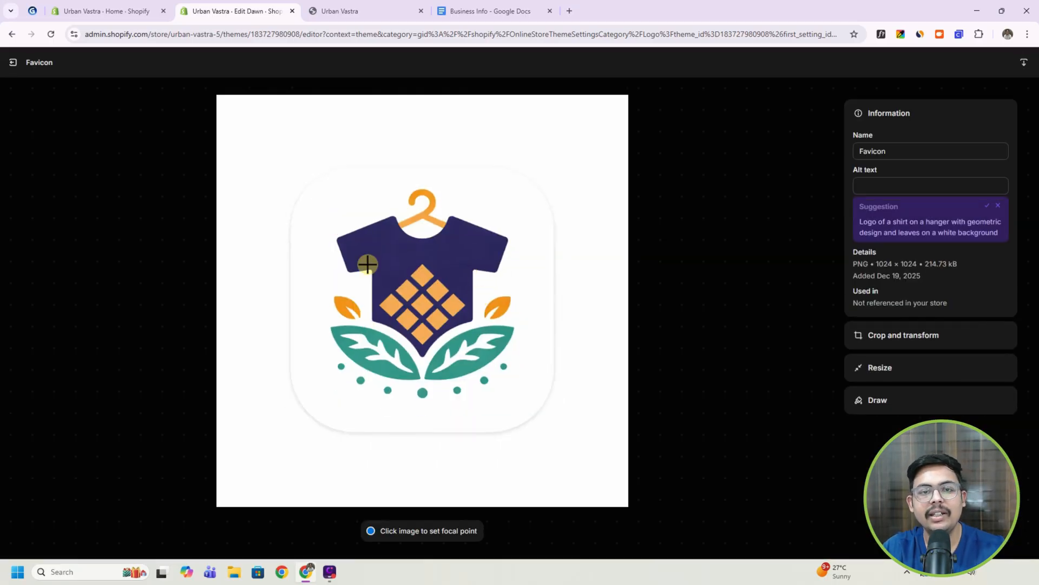
click(901, 335)
click(877, 227)
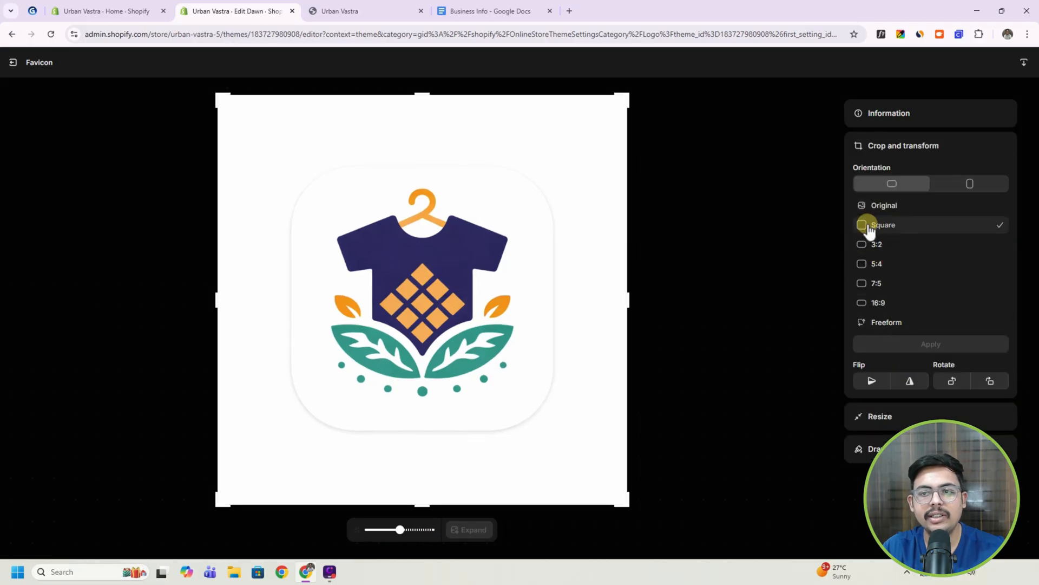
drag(633, 502, 520, 361)
drag(412, 300, 471, 356)
click(930, 357)
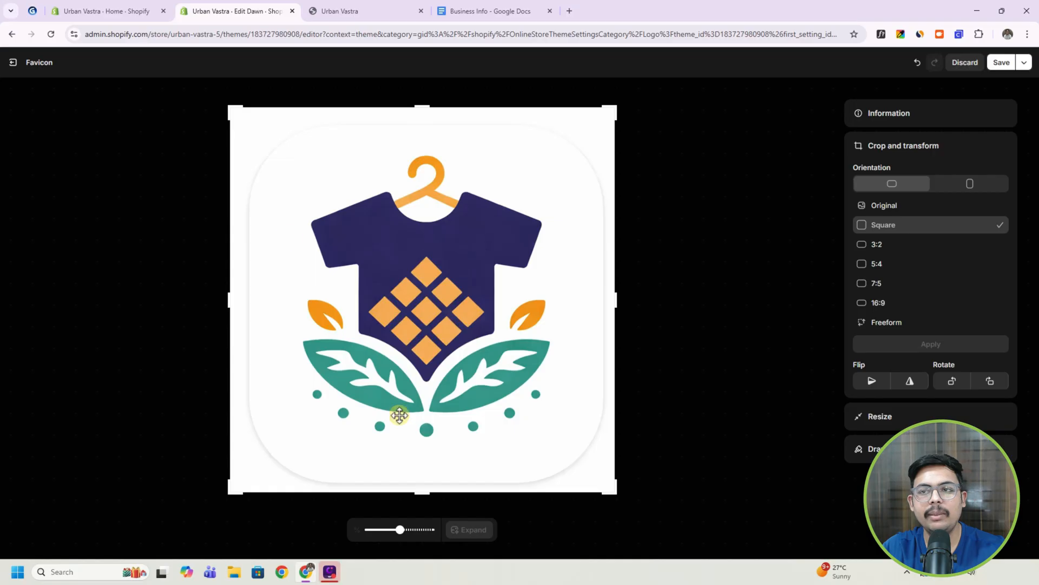
click(1002, 62)
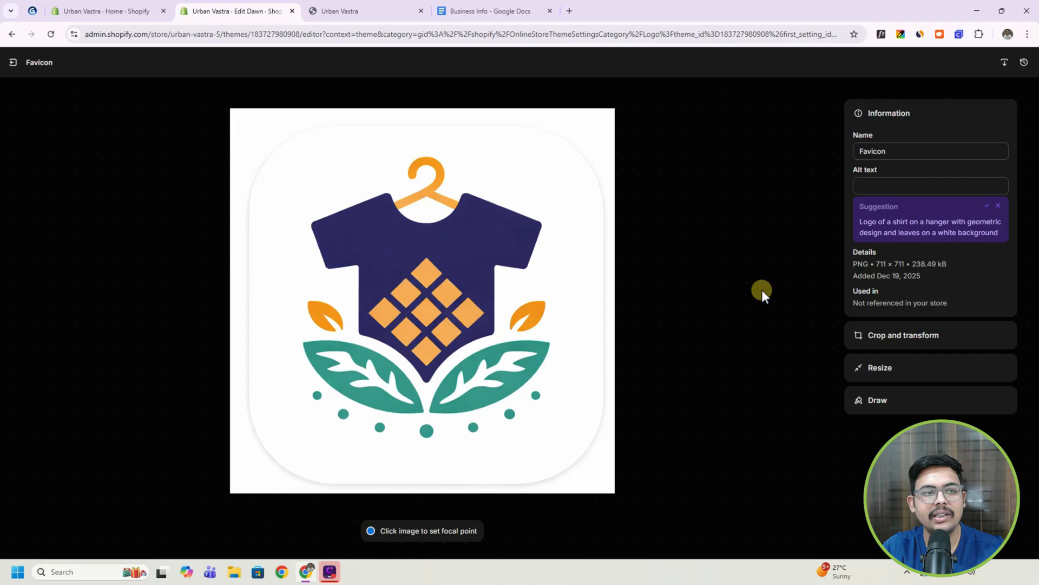
click(14, 64)
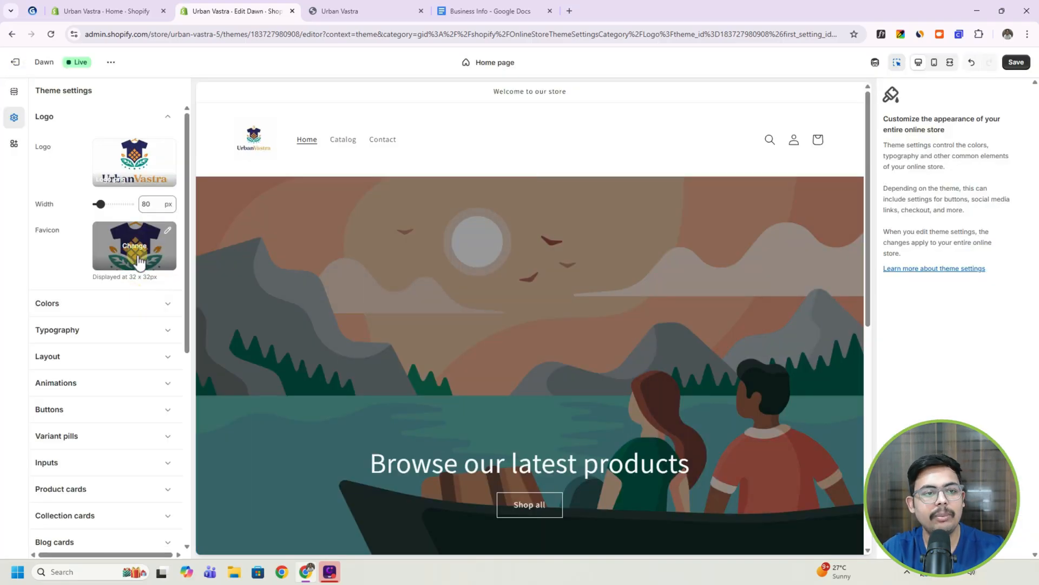
Add a new color scheme with its default colors to the theme's color settings and return to the scheme list.
click(167, 304)
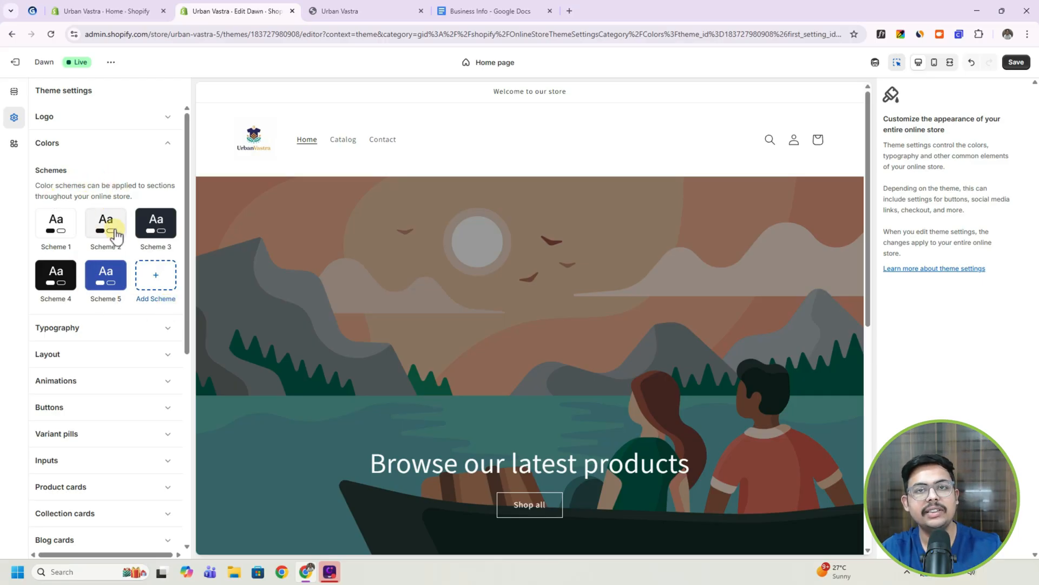
click(154, 280)
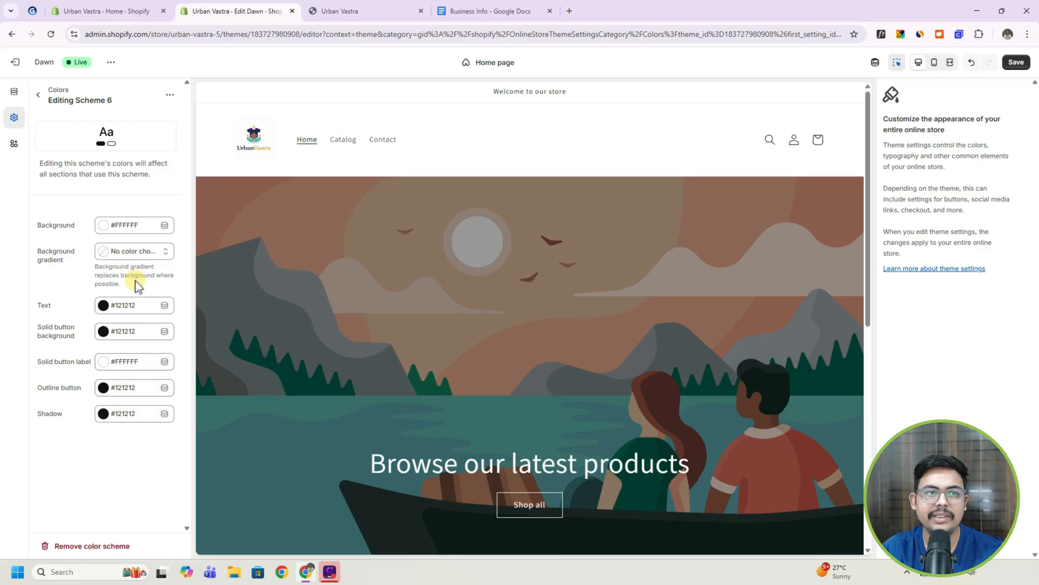
click(38, 95)
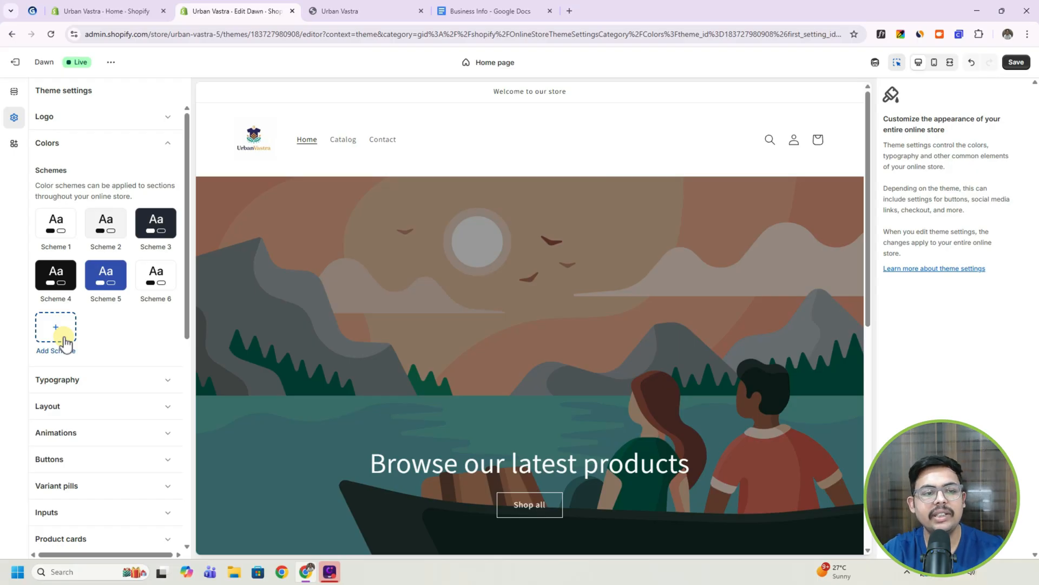
Set the theme's headings font to Poppins in the typography settings.
click(114, 379)
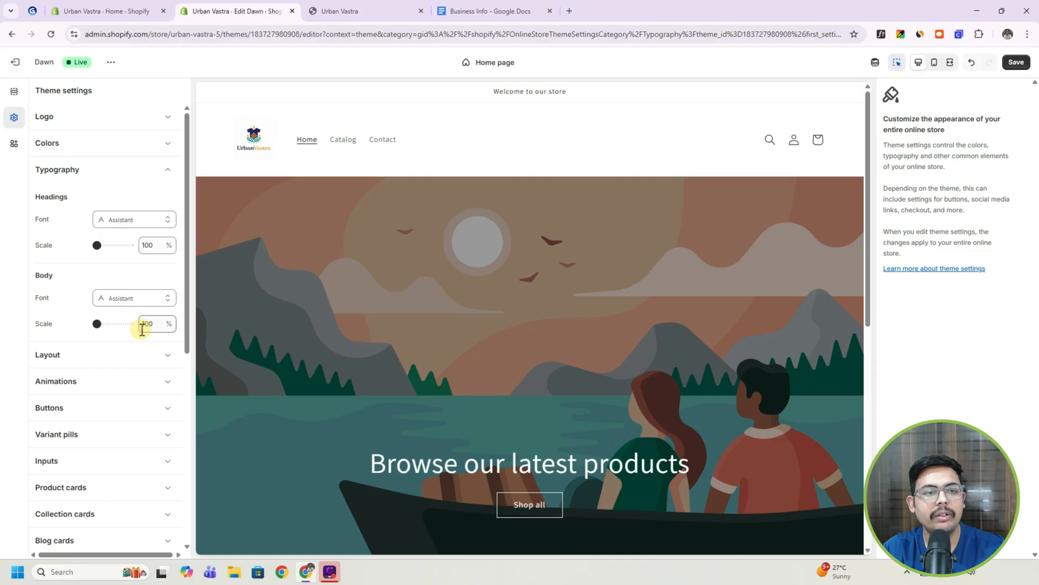
click(128, 221)
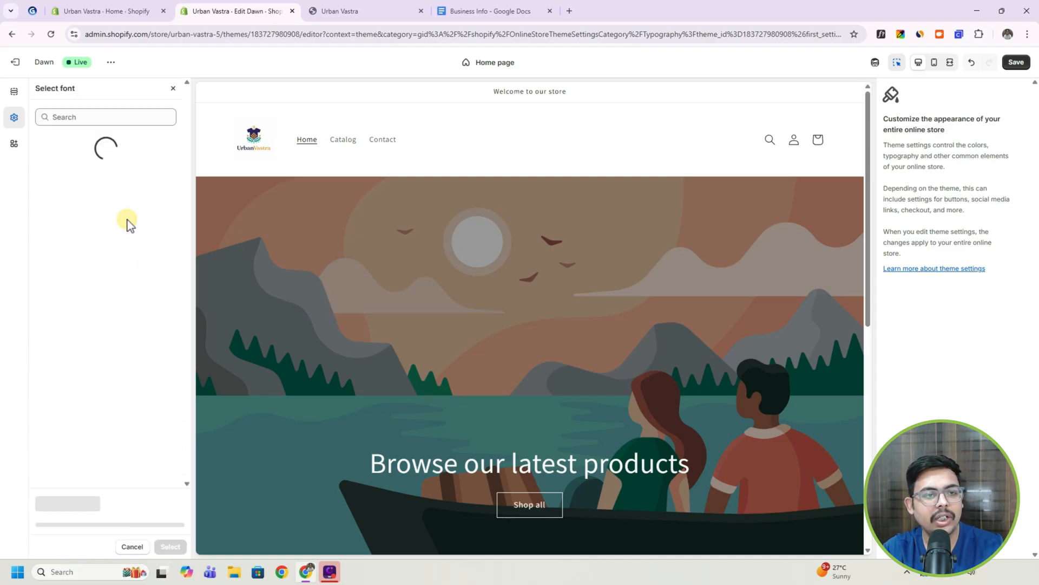
click(80, 117)
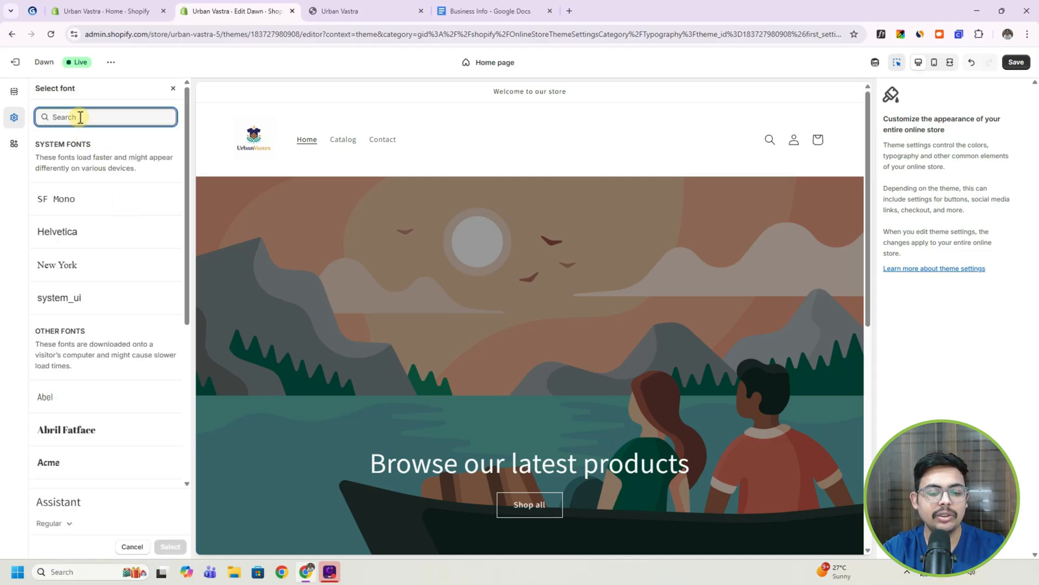
text(poppin)
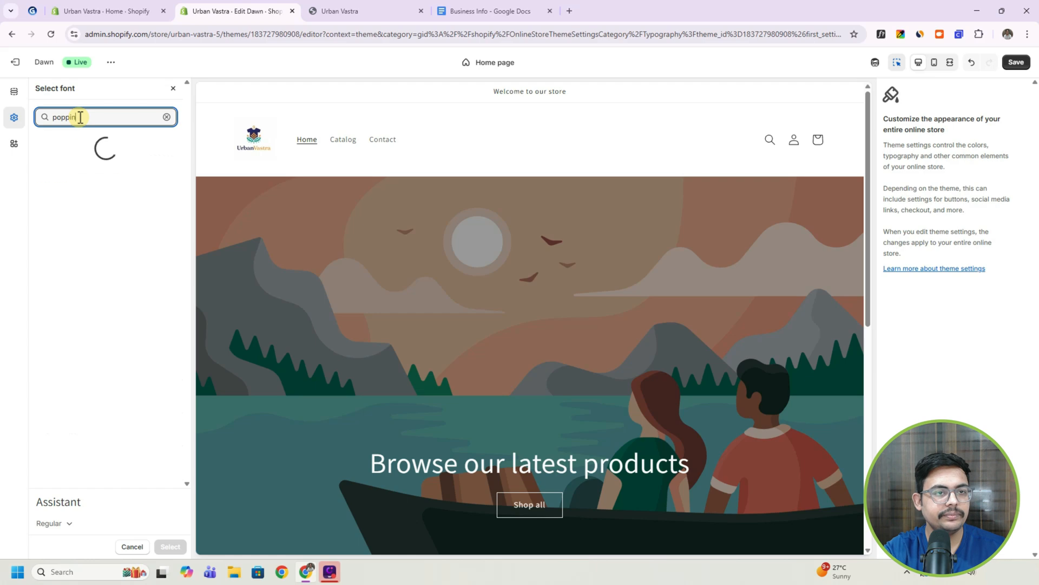
text(s)
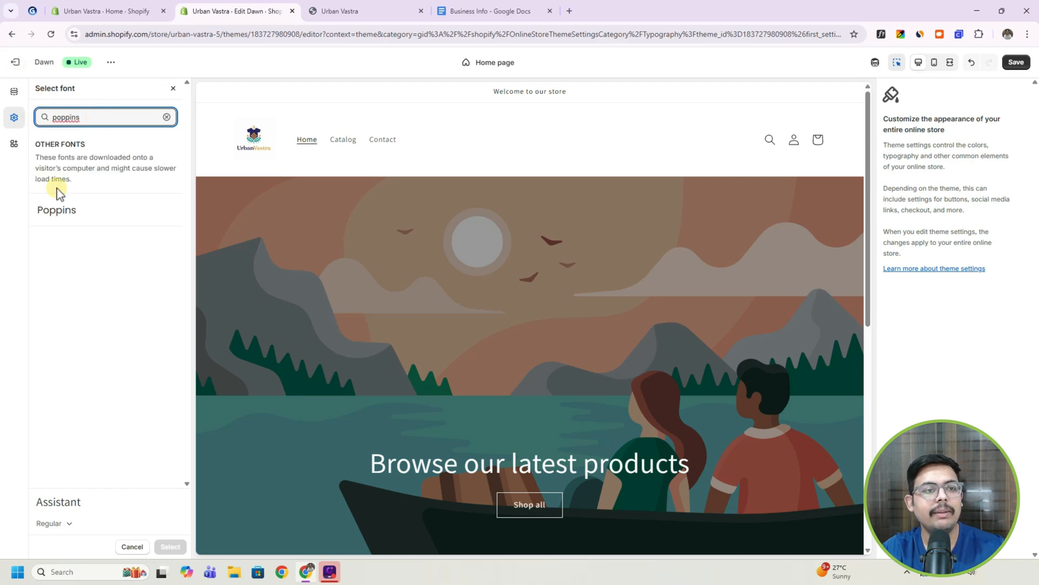
click(68, 219)
click(172, 547)
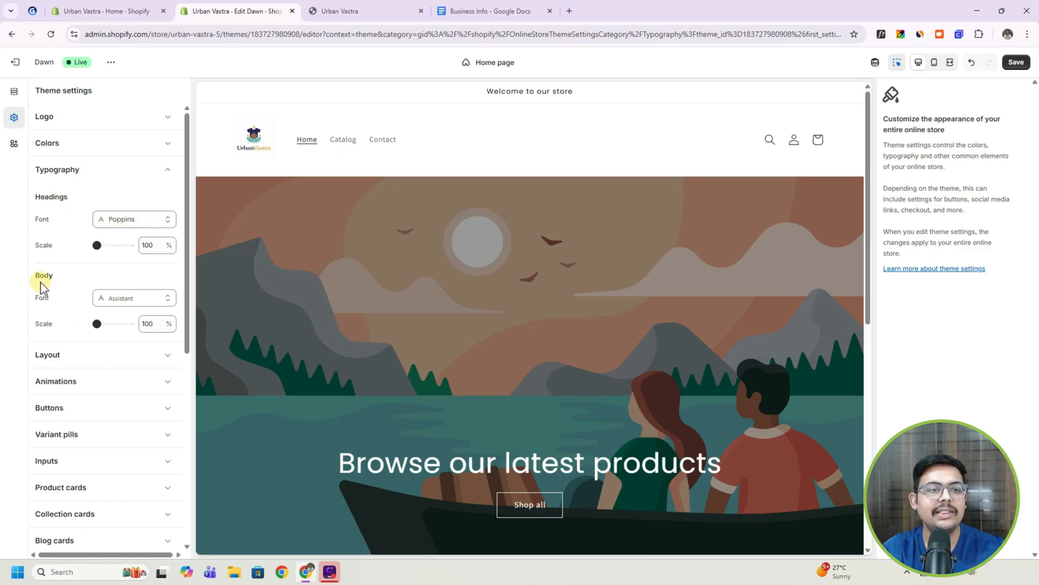
Check the heading font on the home page, set the body font to Poppins and close the typography settings.
scroll(396, 347, down, 2)
scroll(396, 346, down, 6)
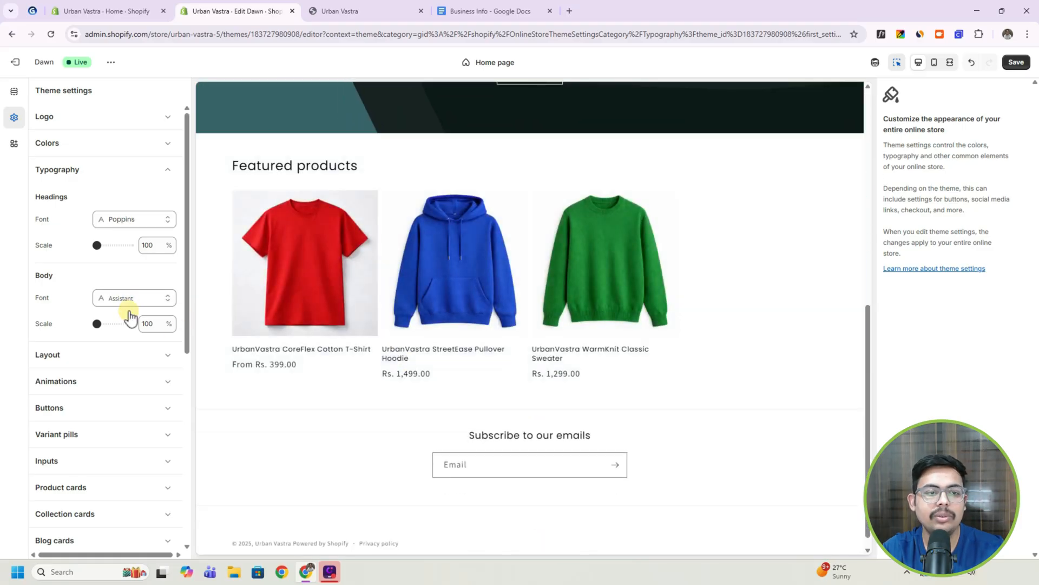
scroll(347, 310, up, 8)
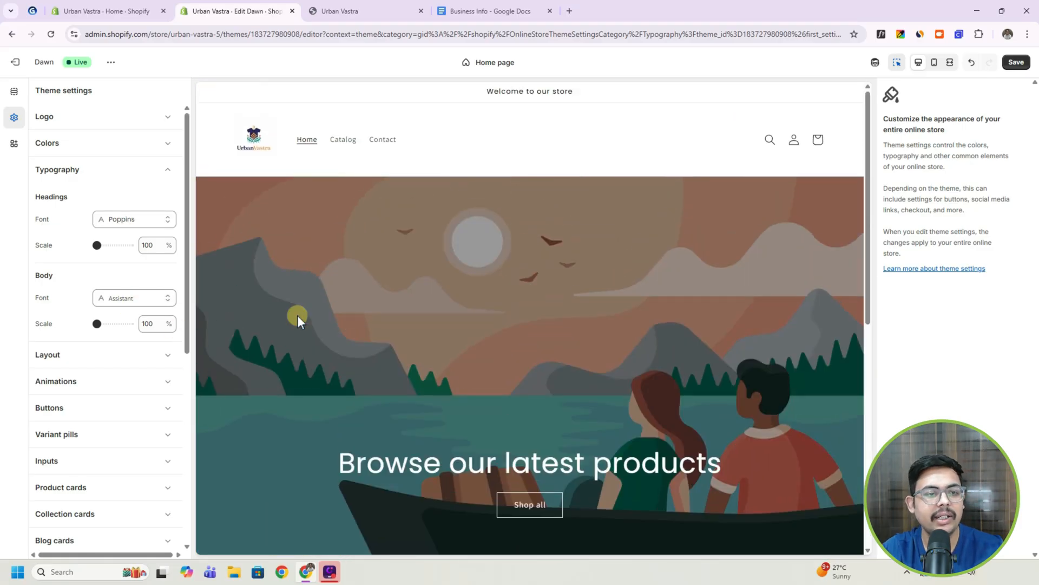
click(152, 298)
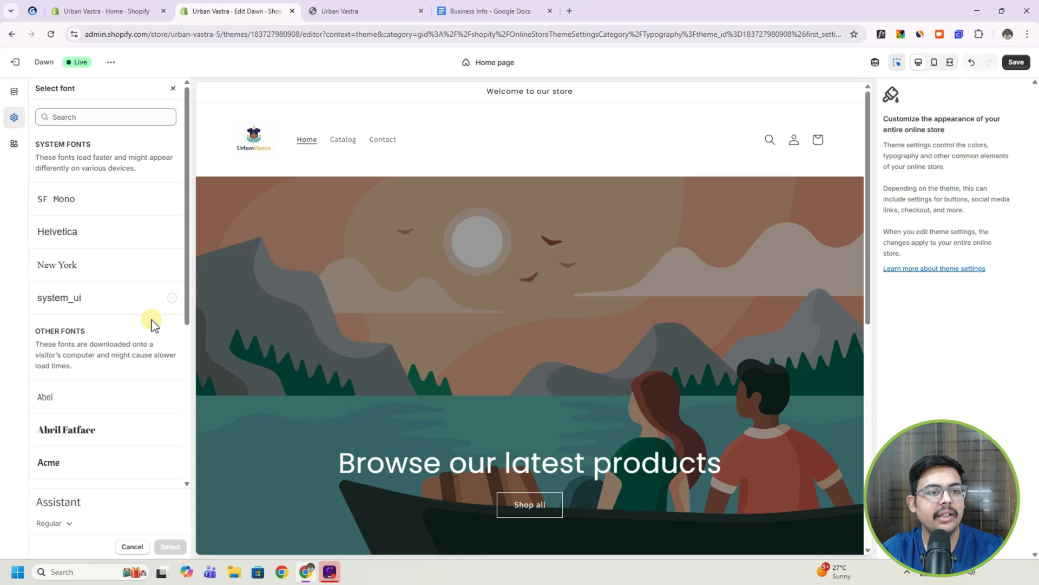
click(103, 118)
text(poppins)
click(90, 217)
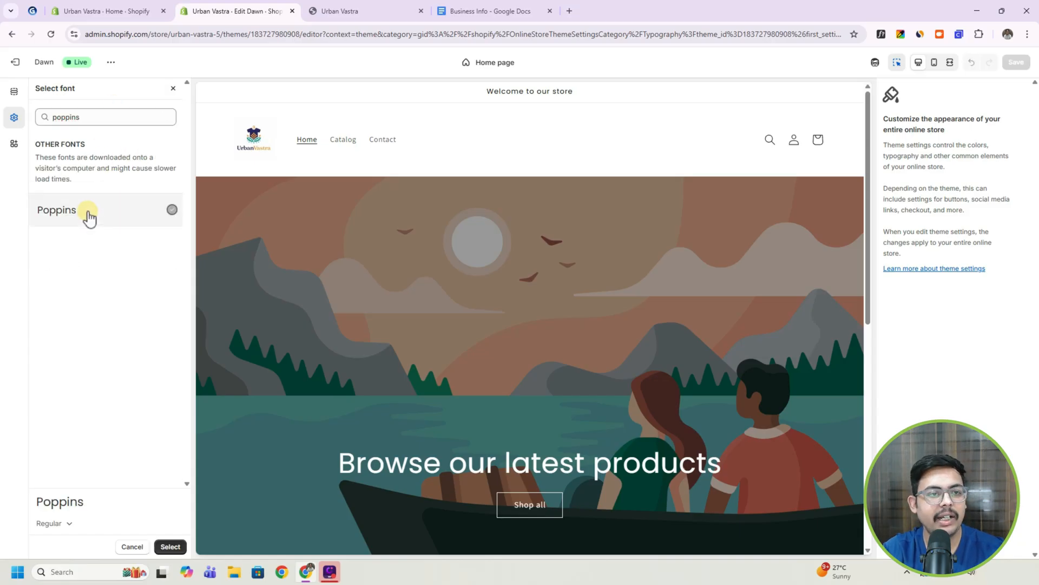
click(170, 547)
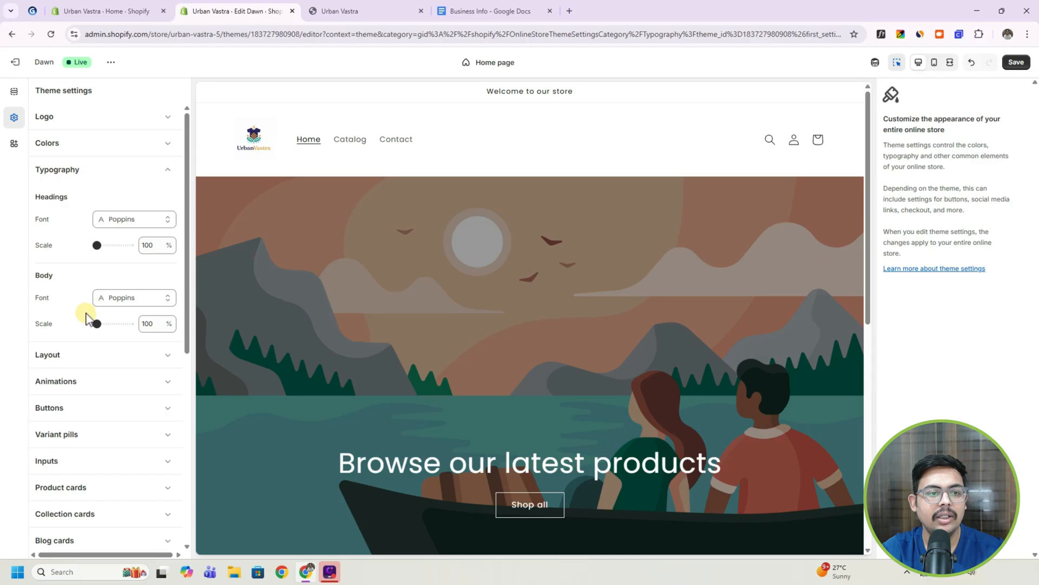
click(172, 169)
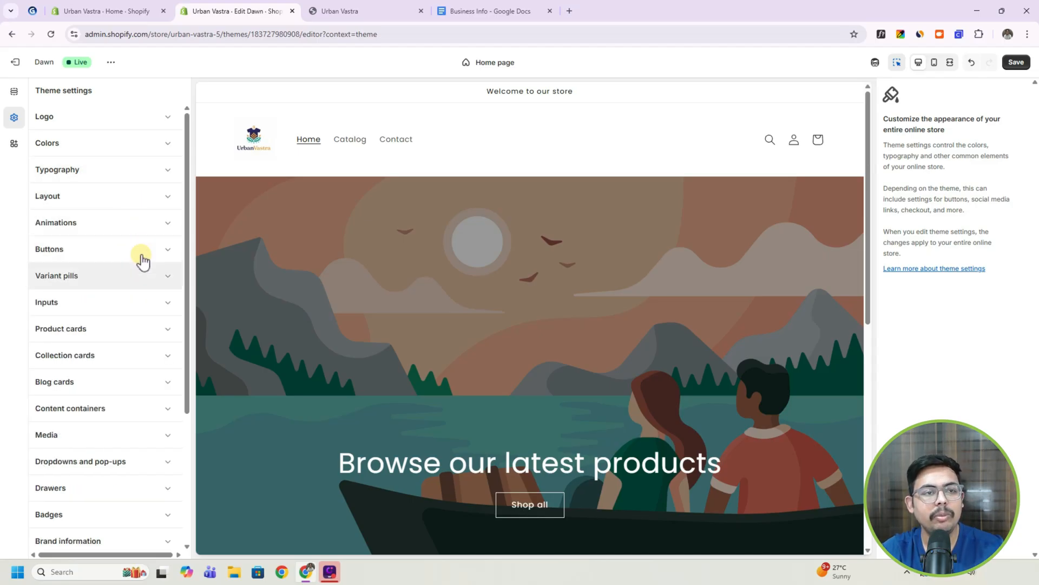
Review the theme's button border and shadow options and its layout spacing options.
click(159, 258)
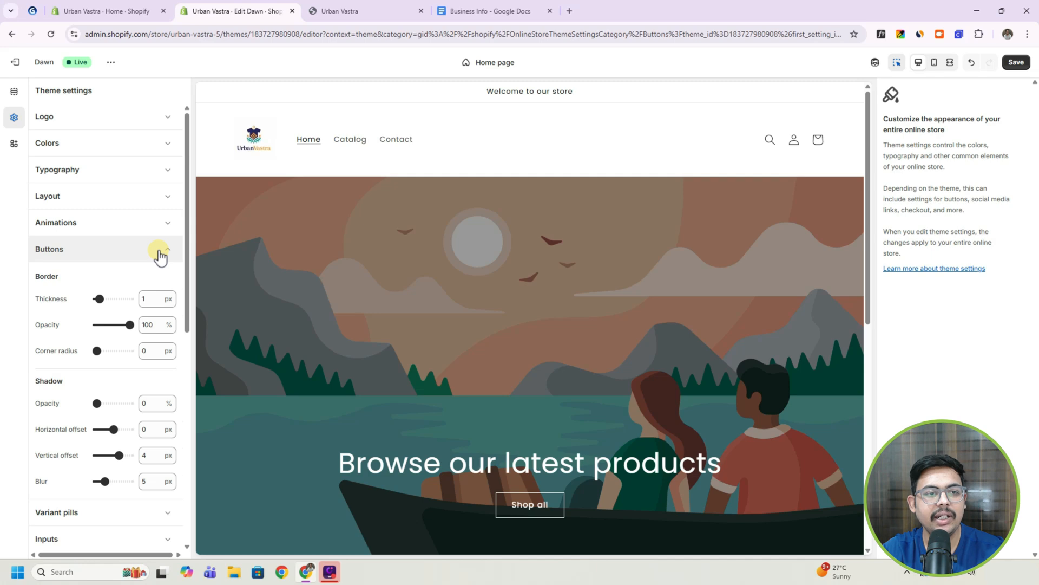
click(159, 258)
click(160, 199)
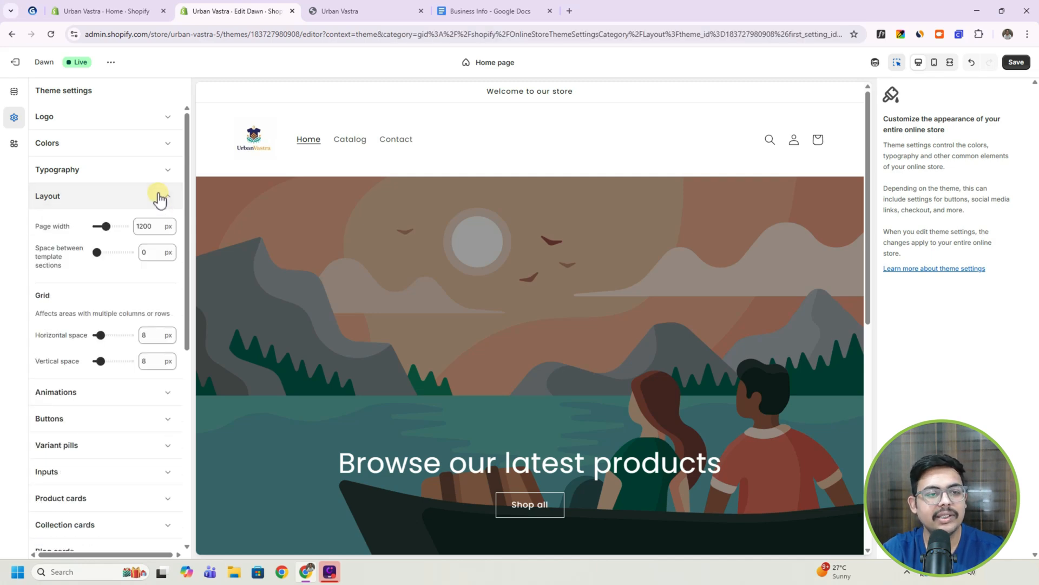
click(160, 199)
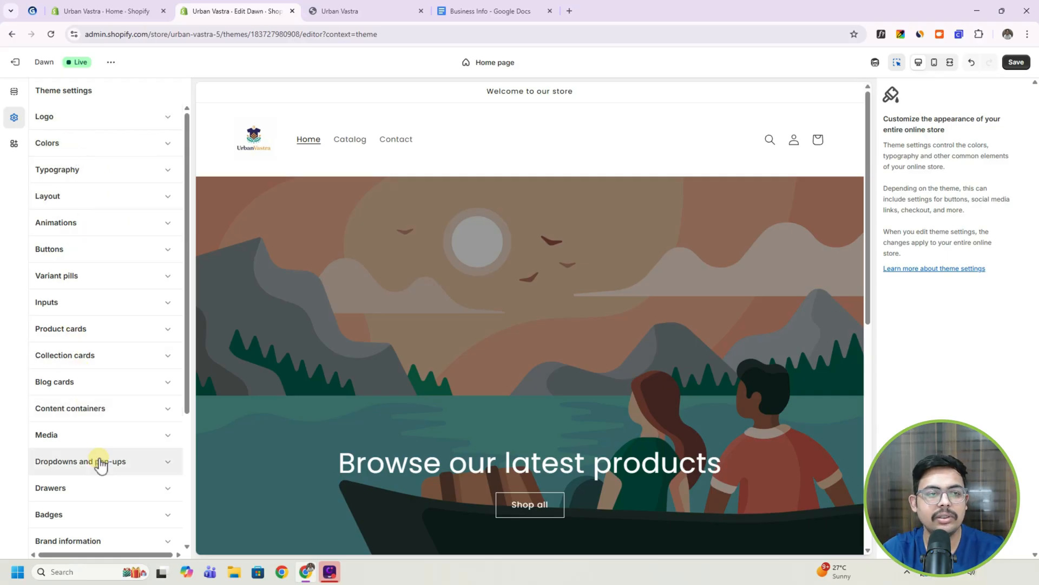
Switch to the home page sections and examine the settings of the image banner, the announcement and the announcement bar.
click(14, 93)
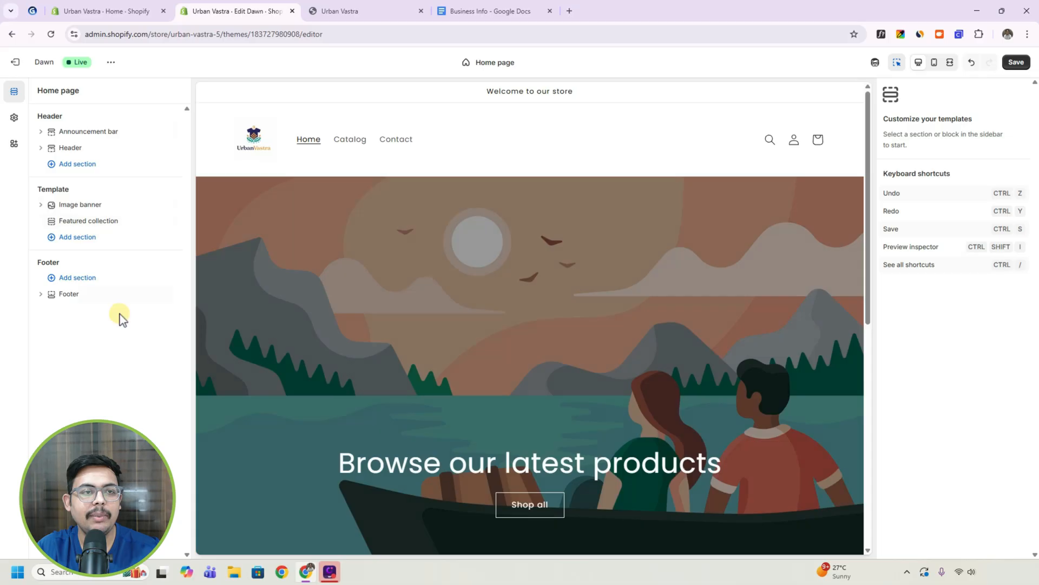
mouse_move(120, 295)
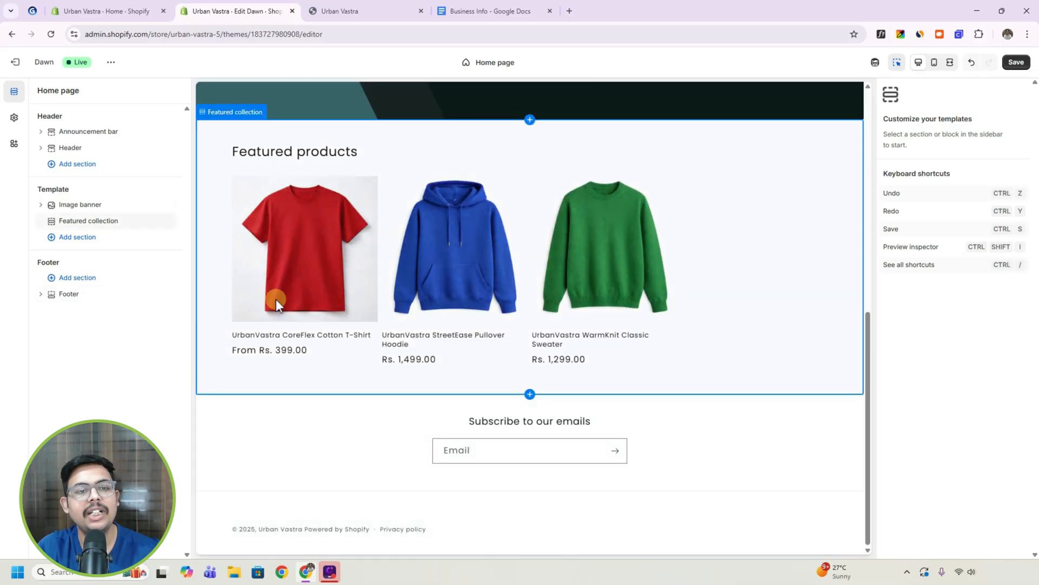
scroll(261, 293, up, 10)
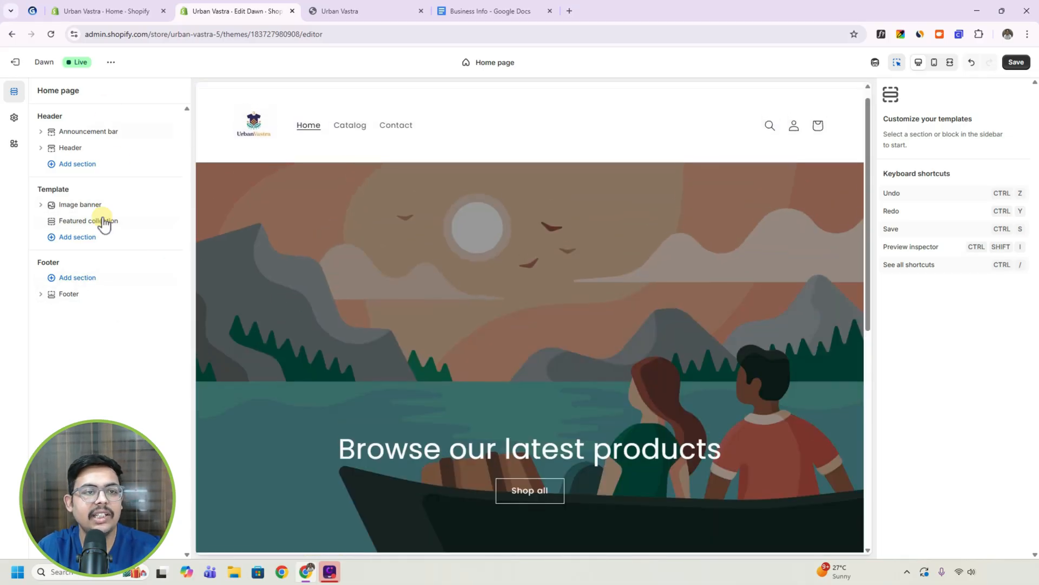
click(436, 257)
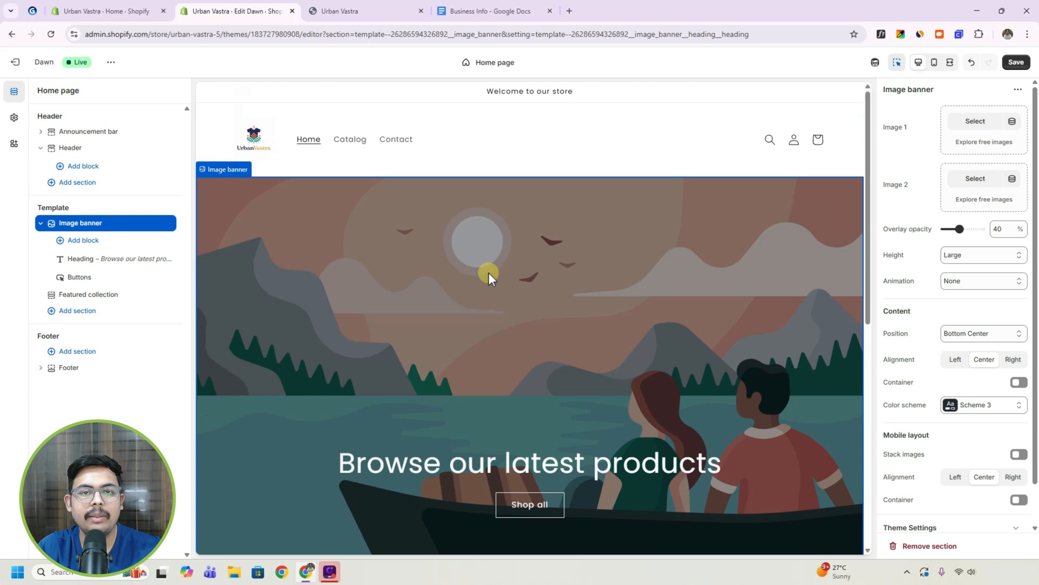
click(467, 94)
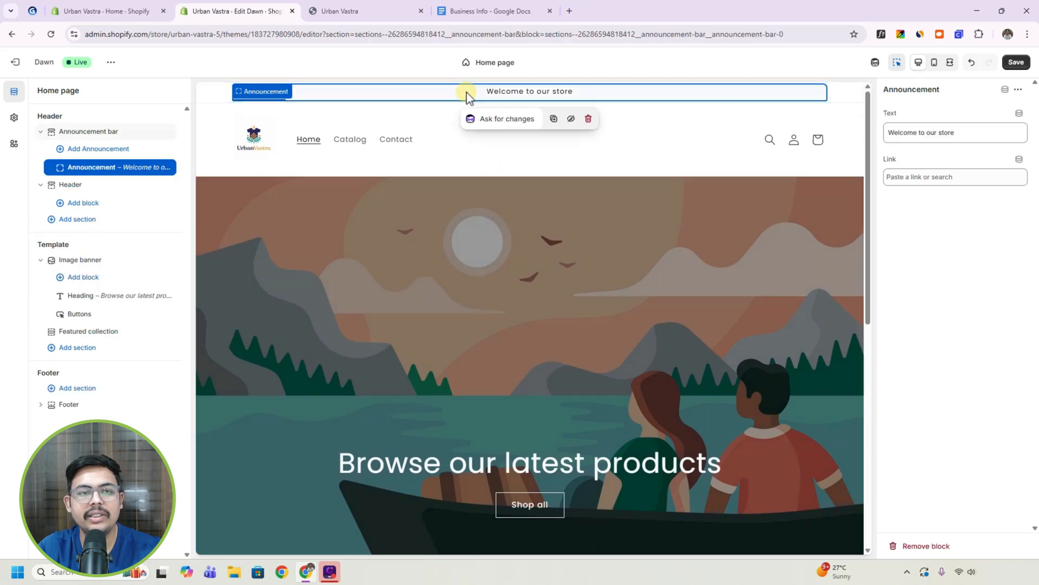
click(70, 132)
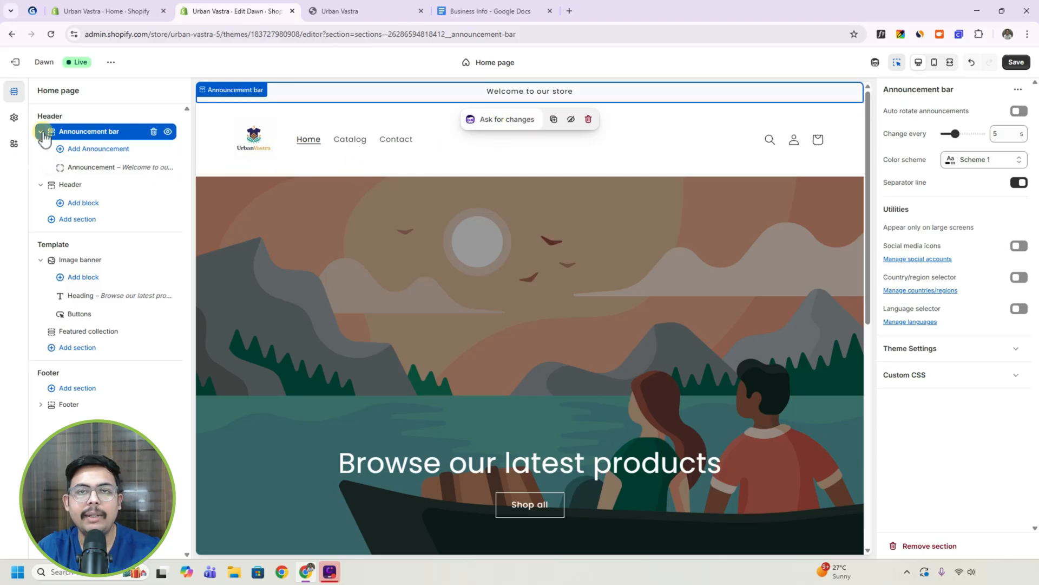
Change the announcement bar's announcement text to "Welcome to my store".
click(104, 170)
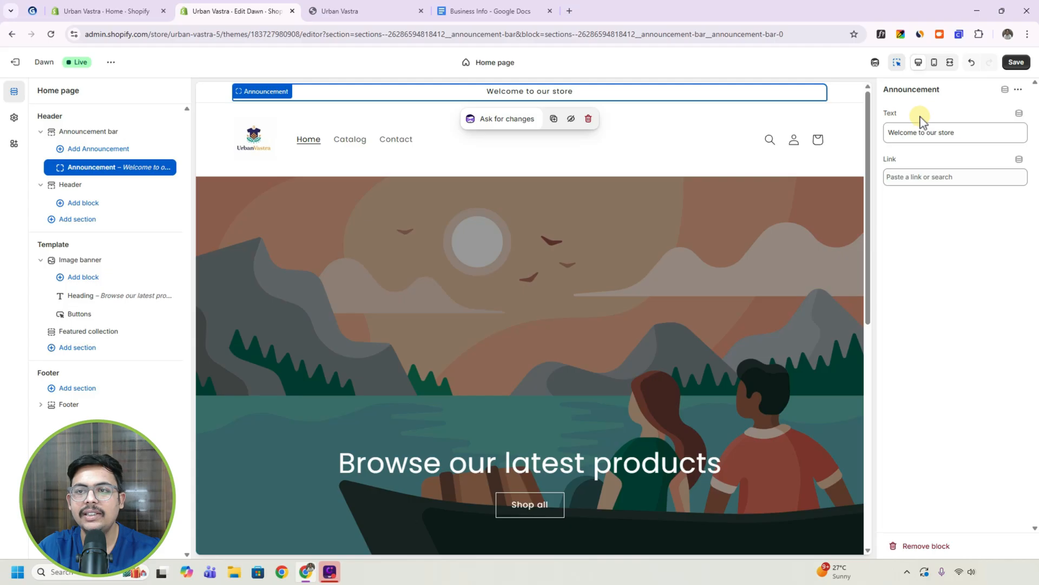
double_click(934, 132)
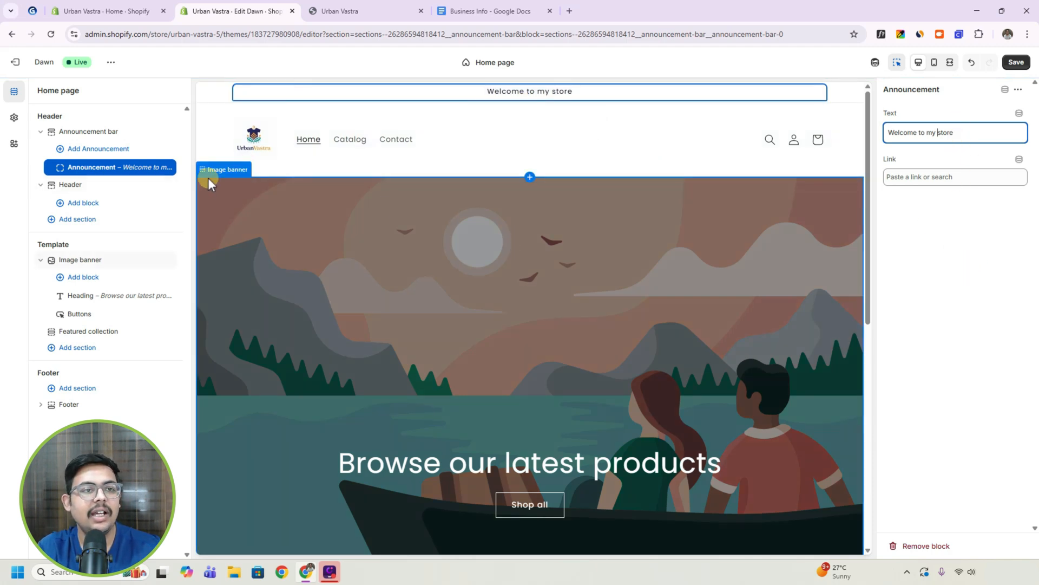
Try the Drawer menu type for the header, preview its menu, and restore the Dropdown type.
click(87, 185)
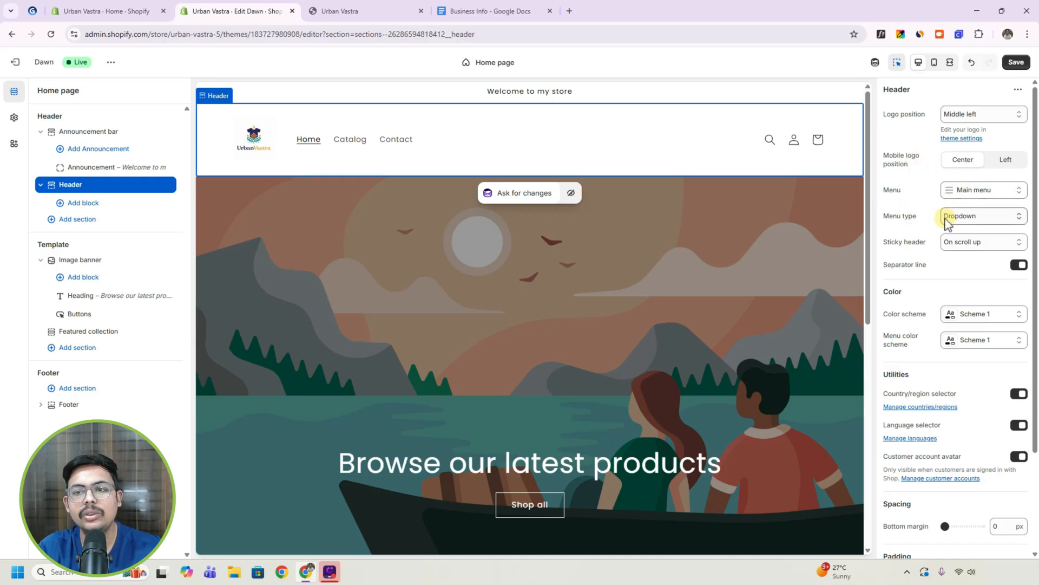
click(977, 217)
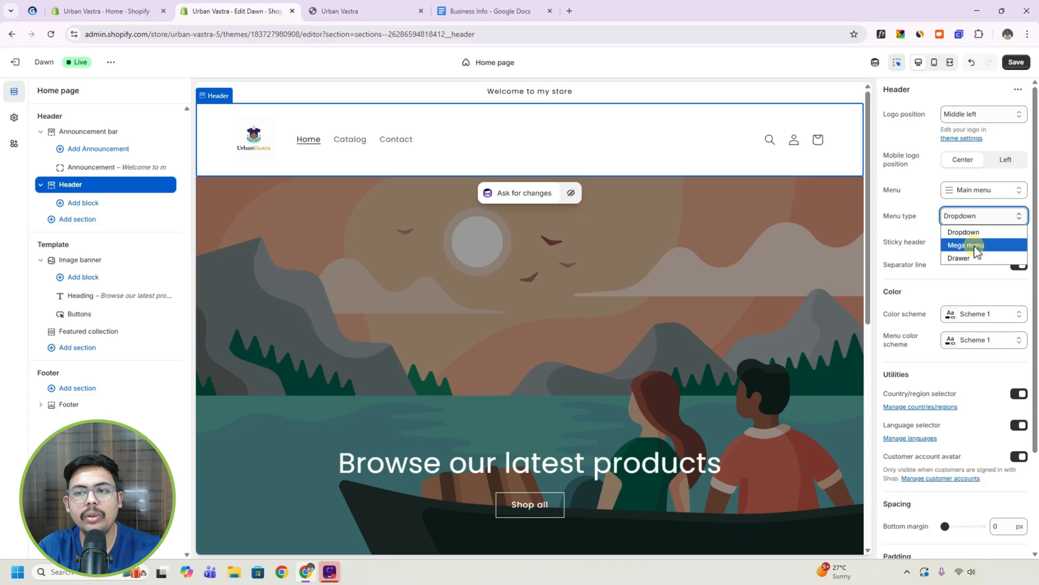
click(976, 260)
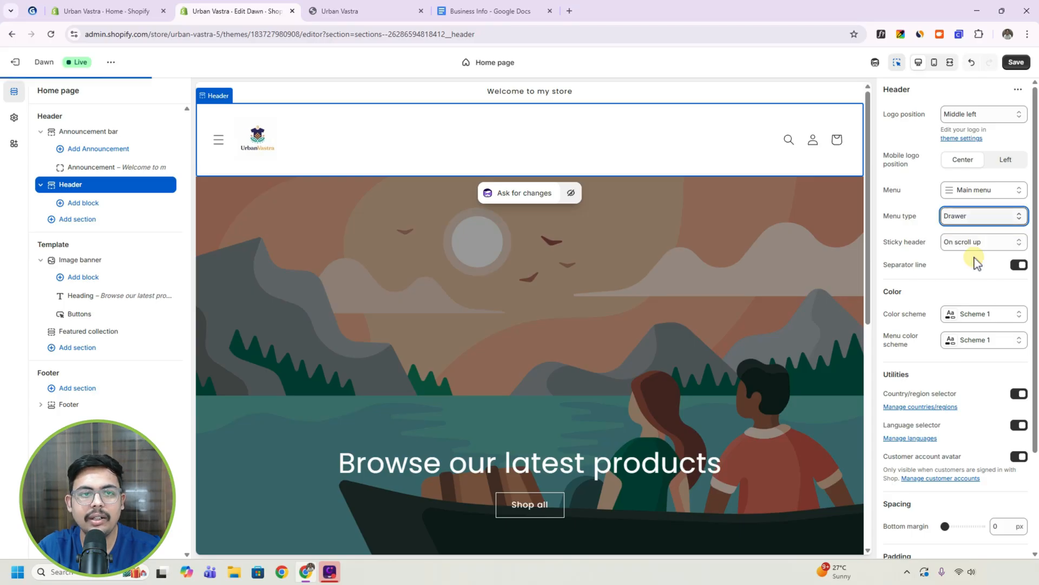
click(219, 139)
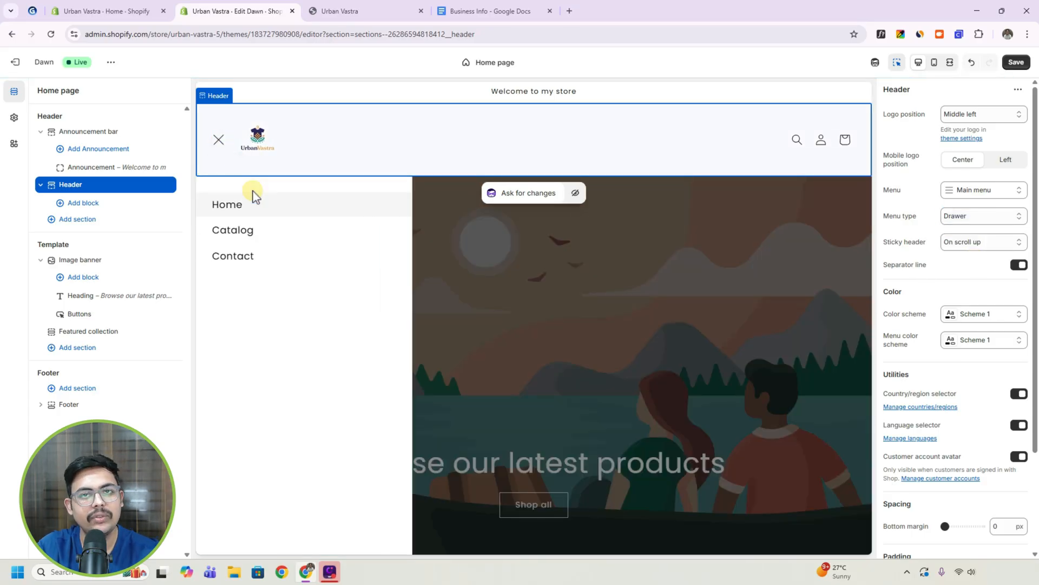
click(219, 140)
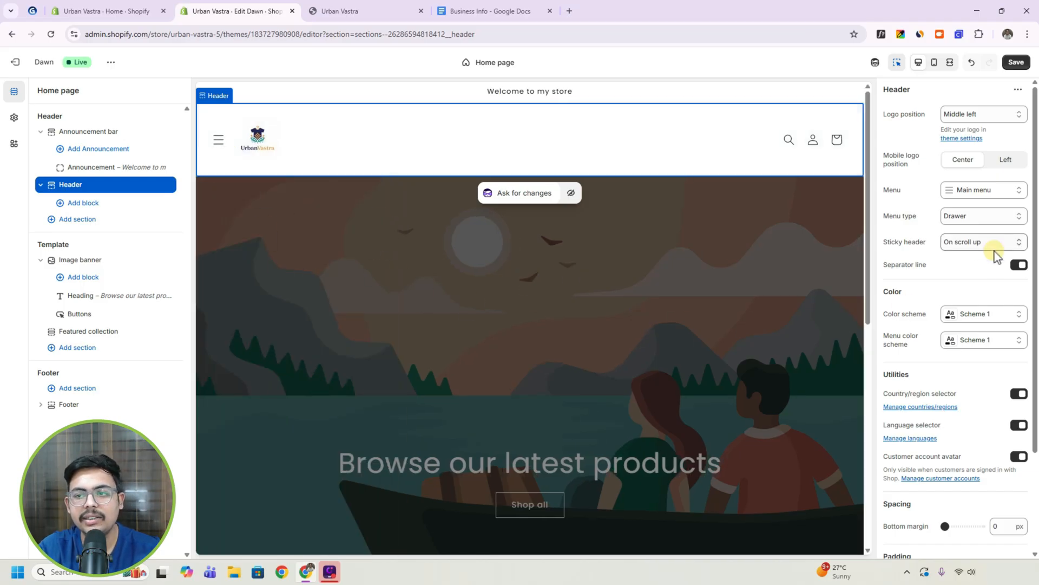
click(979, 219)
click(973, 233)
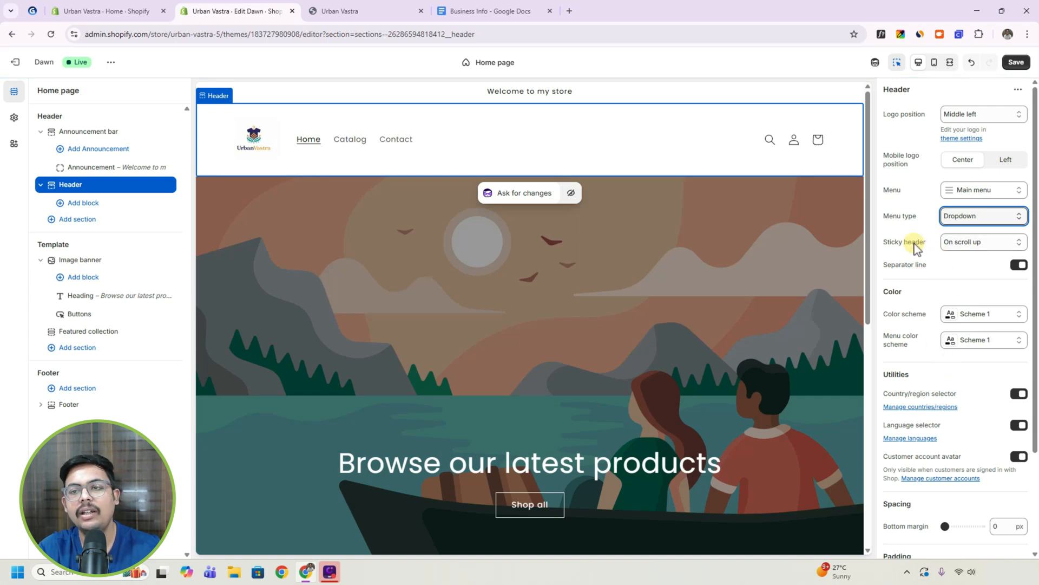
Check the header's on-scroll-up behaviour in the page preview, set the sticky header to Always and check it again.
click(966, 244)
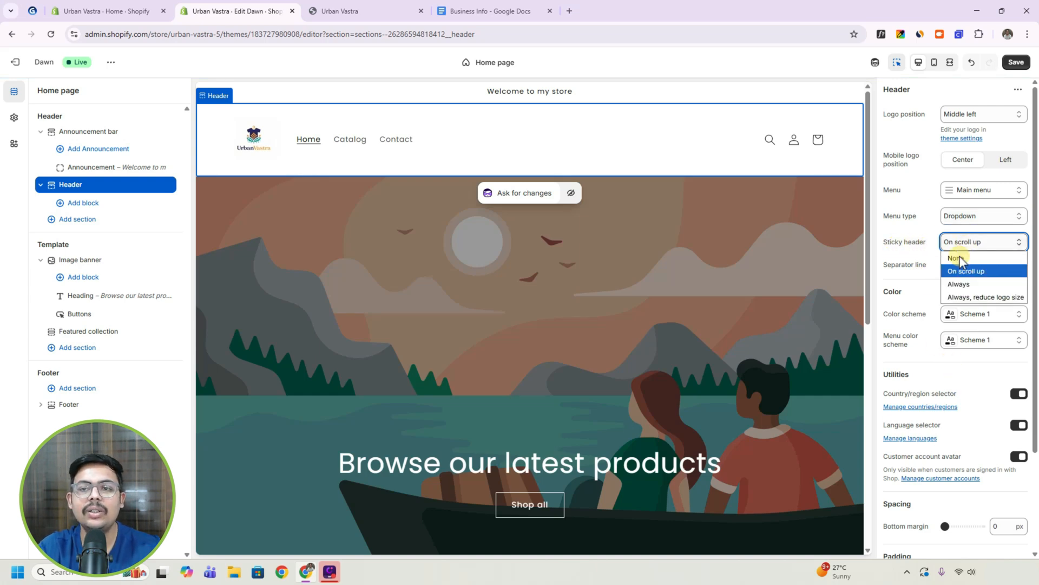
scroll(661, 287, down, 6)
scroll(663, 295, down, 2)
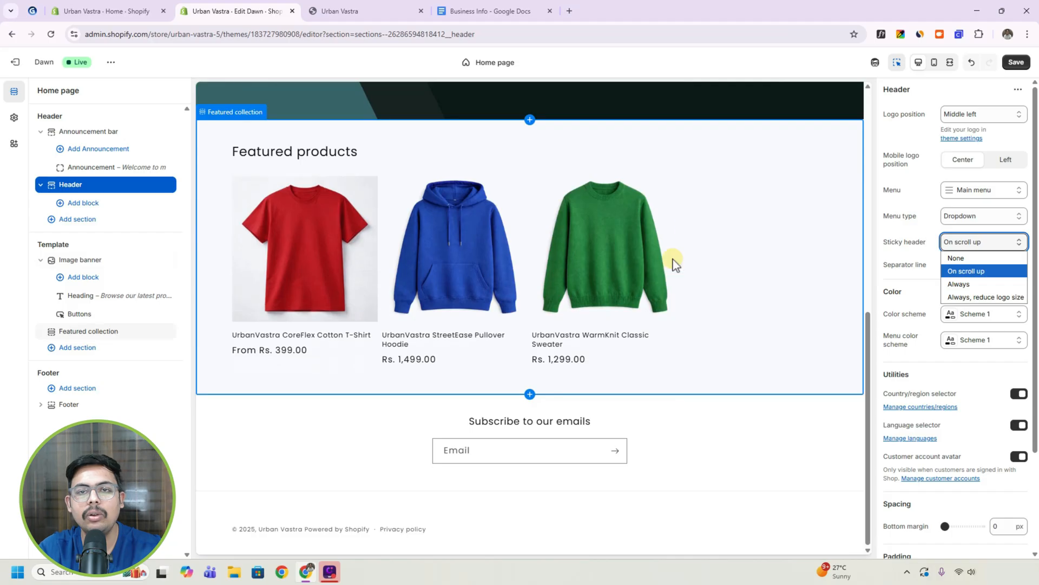
scroll(487, 163, up, 3)
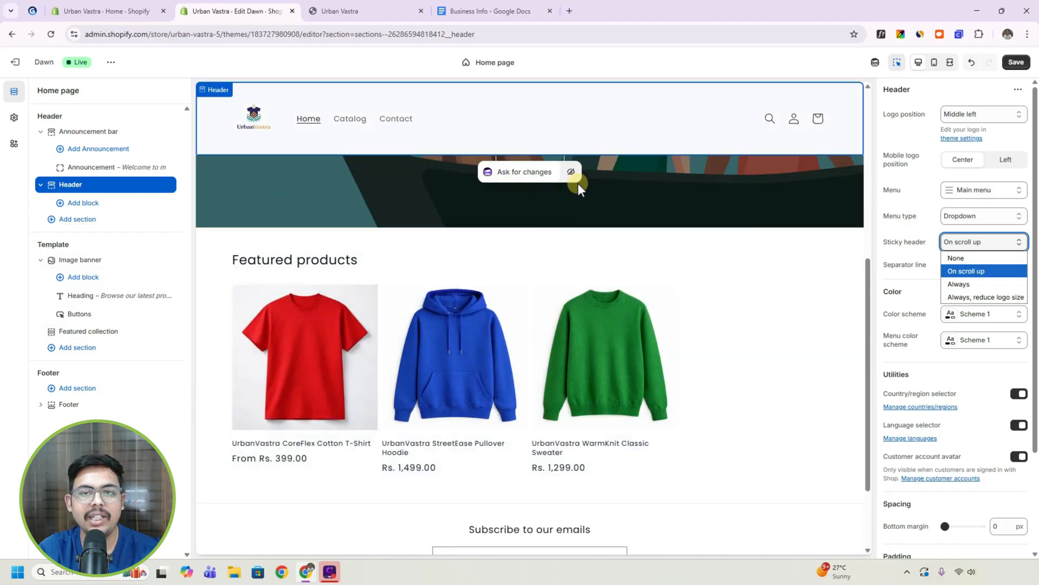
scroll(609, 291, up, 5)
scroll(609, 291, down, 5)
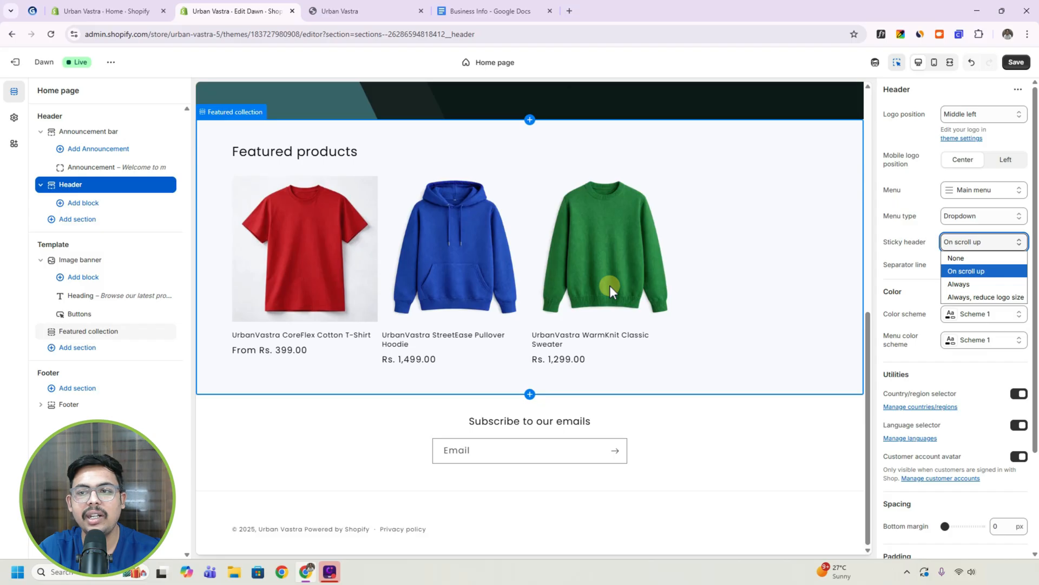
click(958, 284)
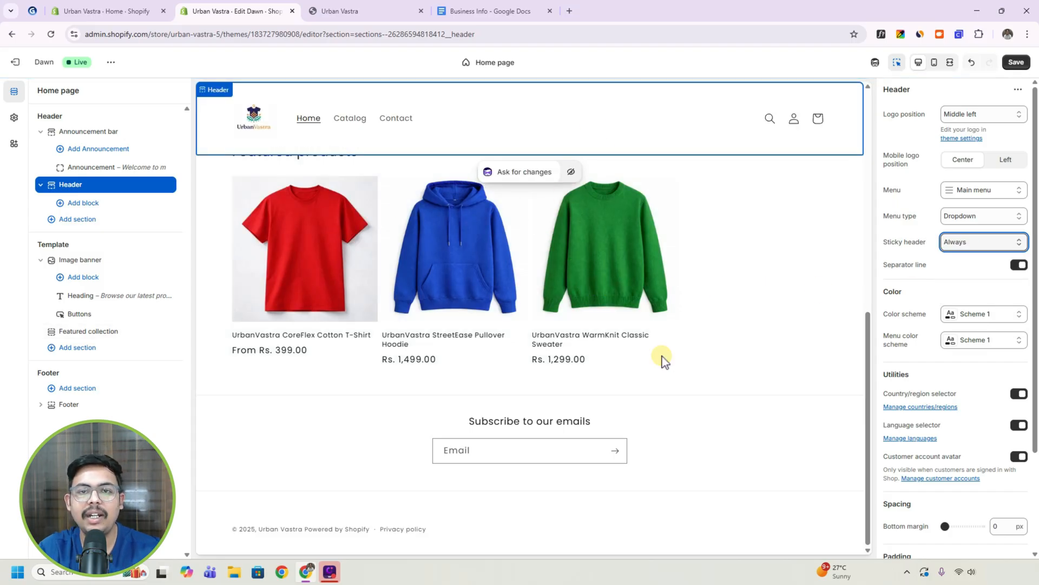
scroll(664, 352, up, 8)
scroll(651, 327, down, 7)
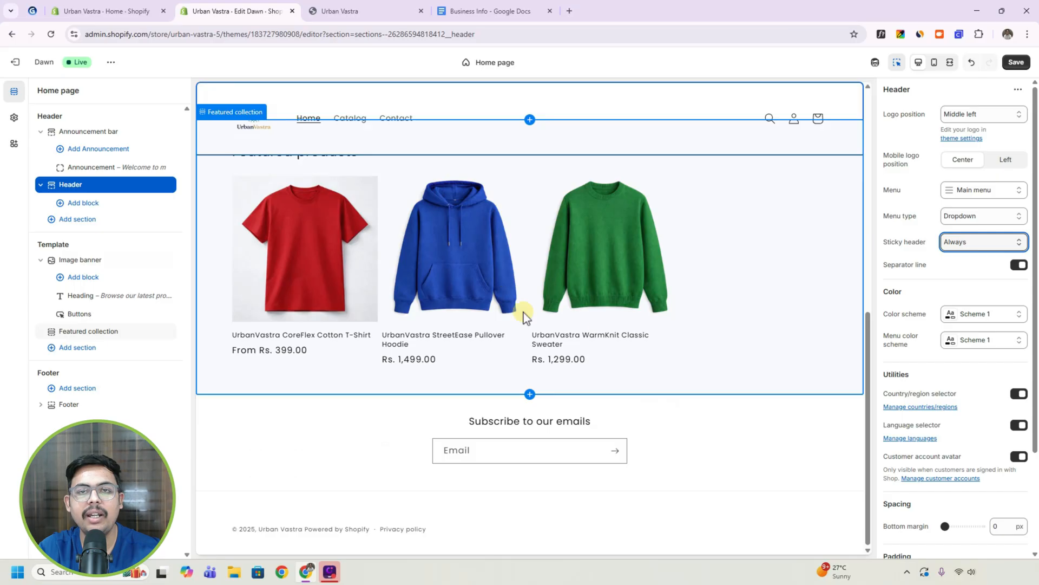
scroll(618, 316, up, 8)
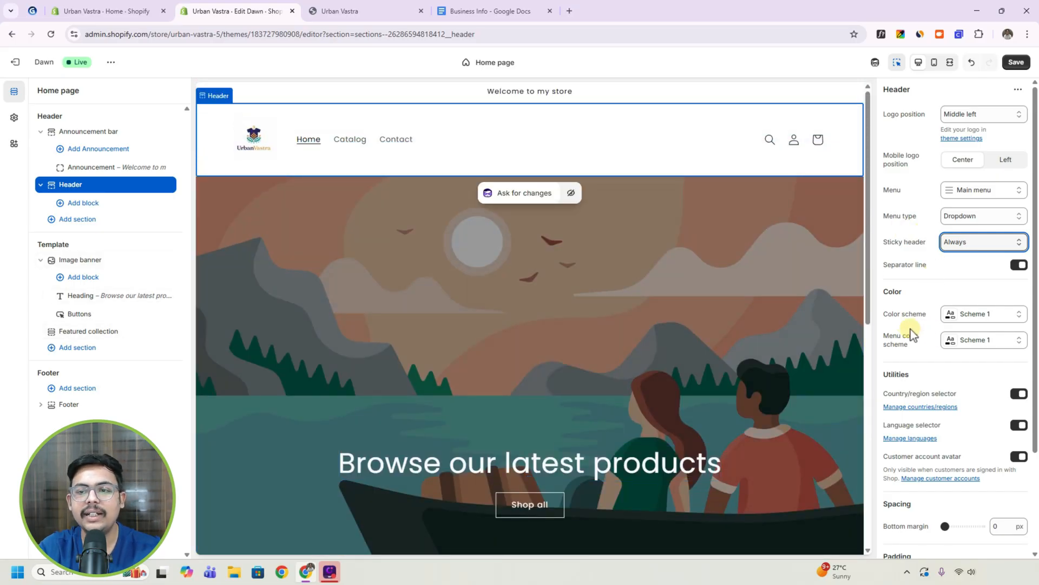
Try color scheme Scheme 3 on the header and return it to Scheme 1.
click(969, 318)
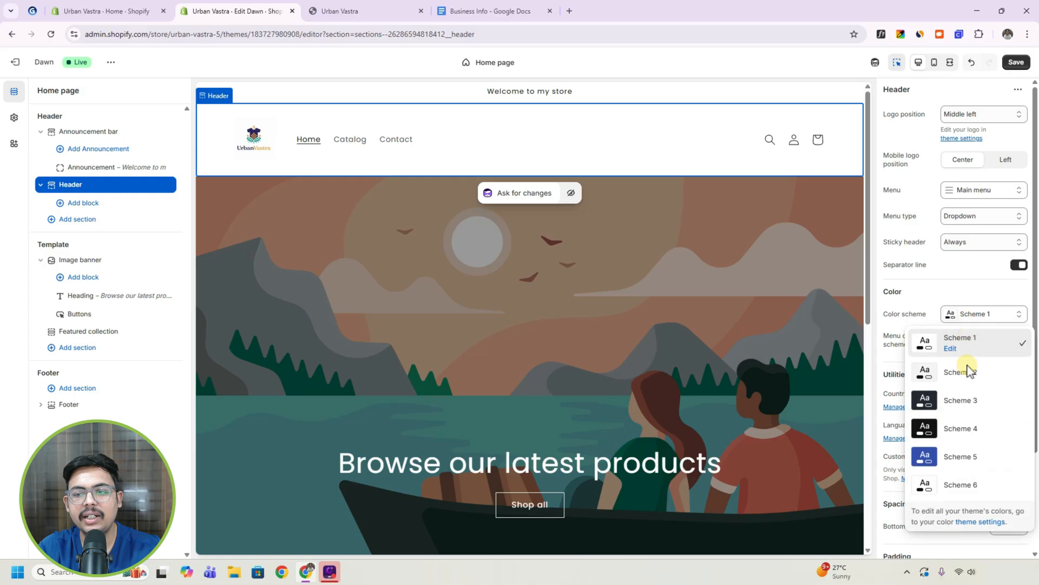
click(959, 403)
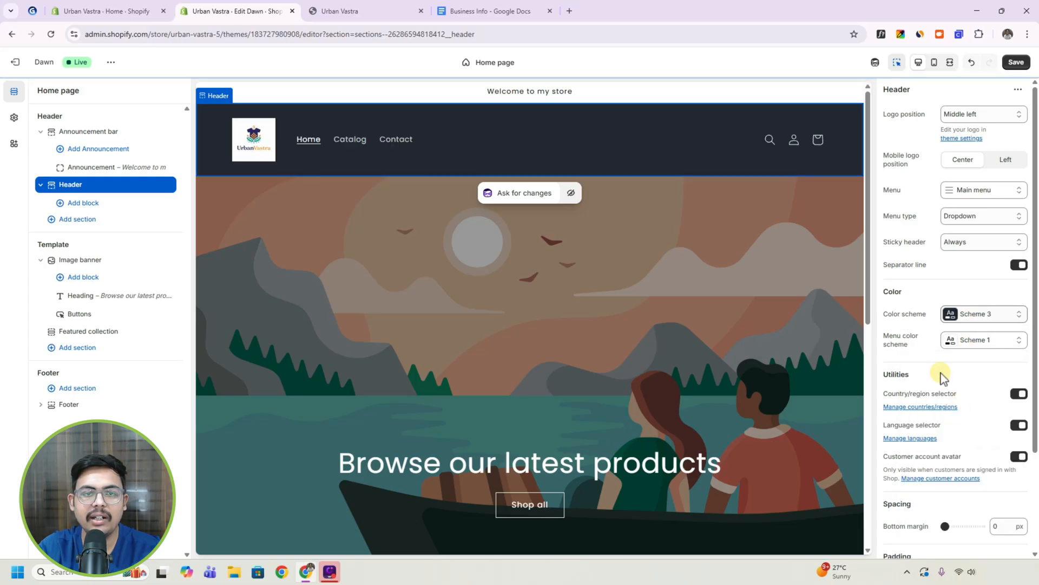
click(974, 319)
click(945, 345)
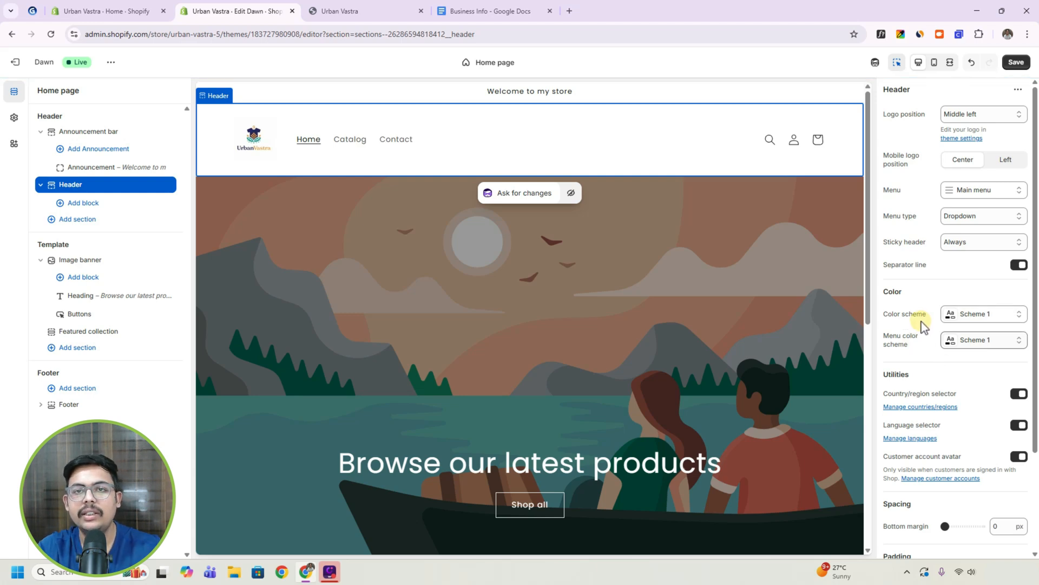
Review the header's spacing options and available blocks, and examine the page's Header, Template and Footer groups.
scroll(937, 371, down, 2)
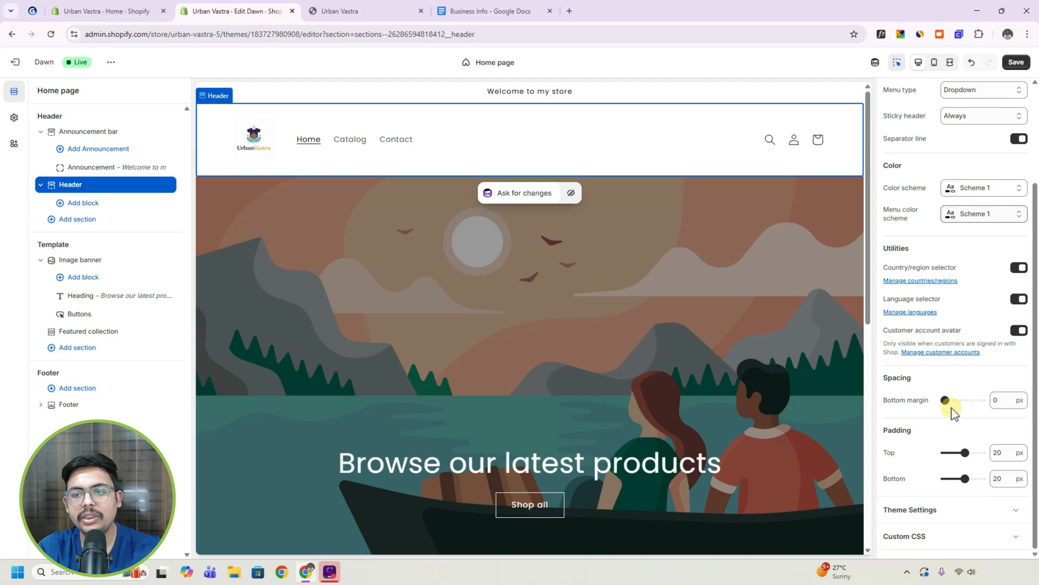
scroll(948, 422, up, 2)
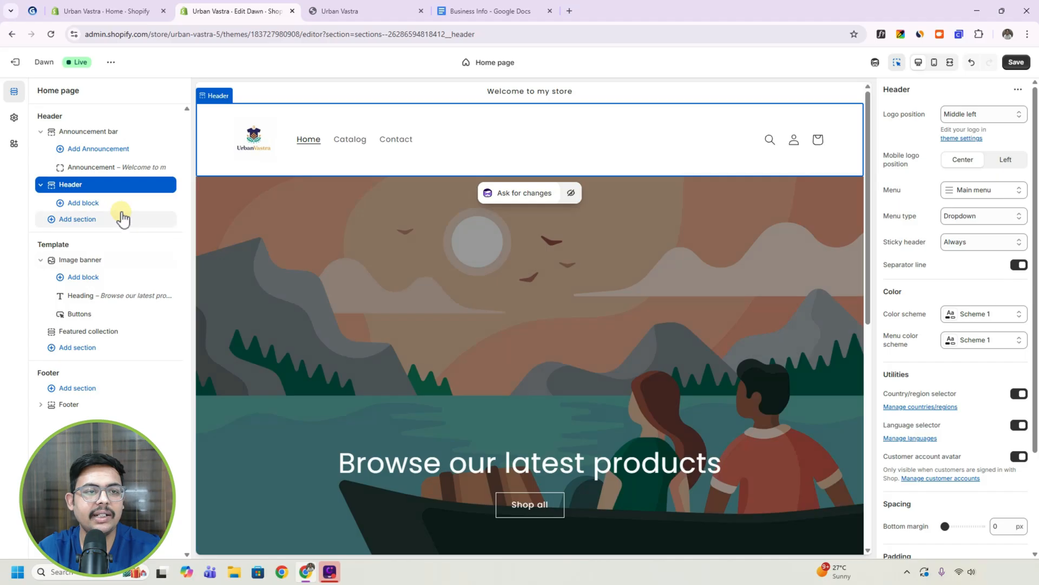
click(89, 206)
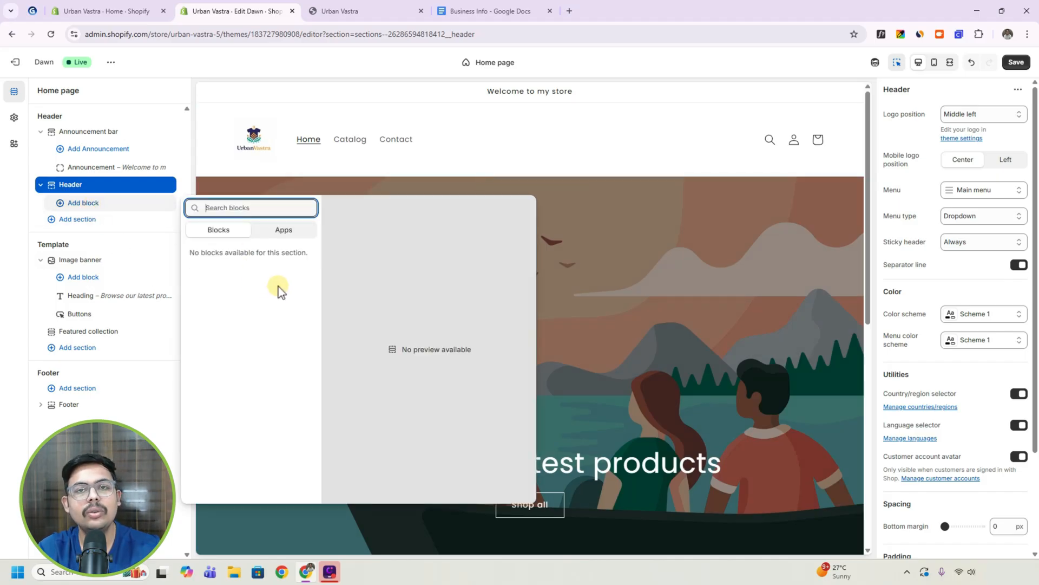
click(140, 240)
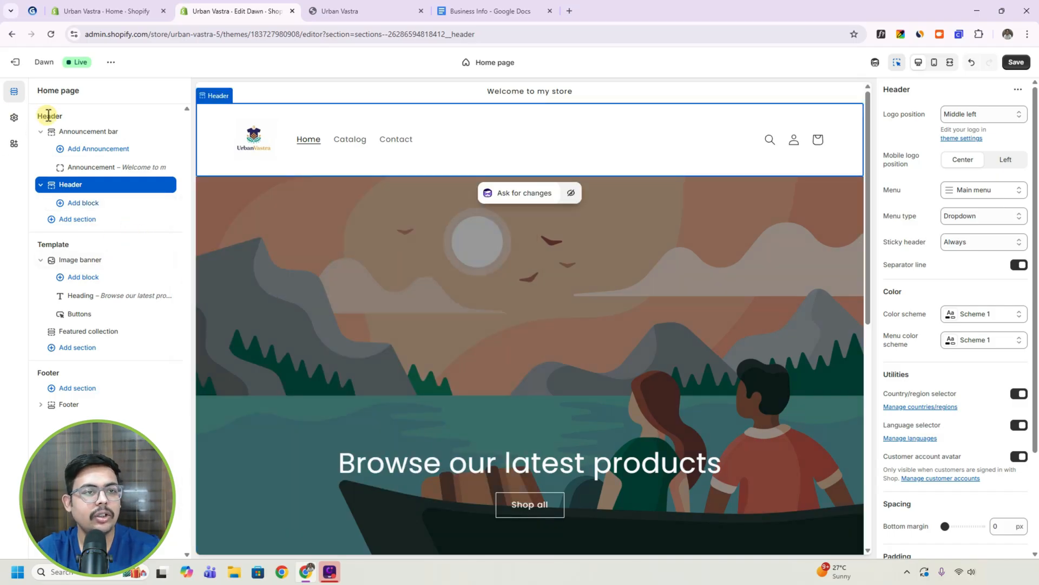
drag(40, 116, 80, 117)
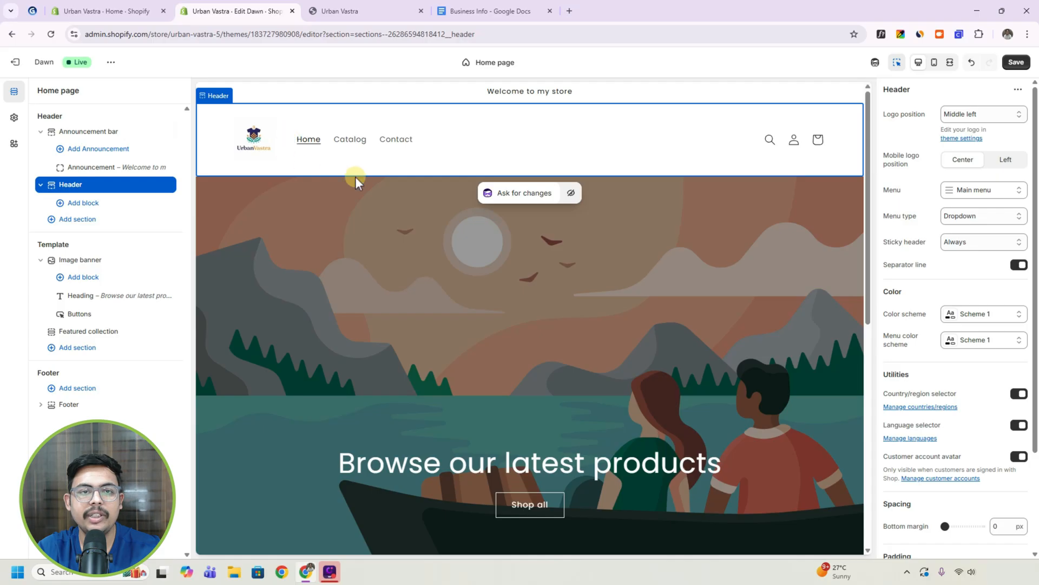
drag(52, 245, 71, 248)
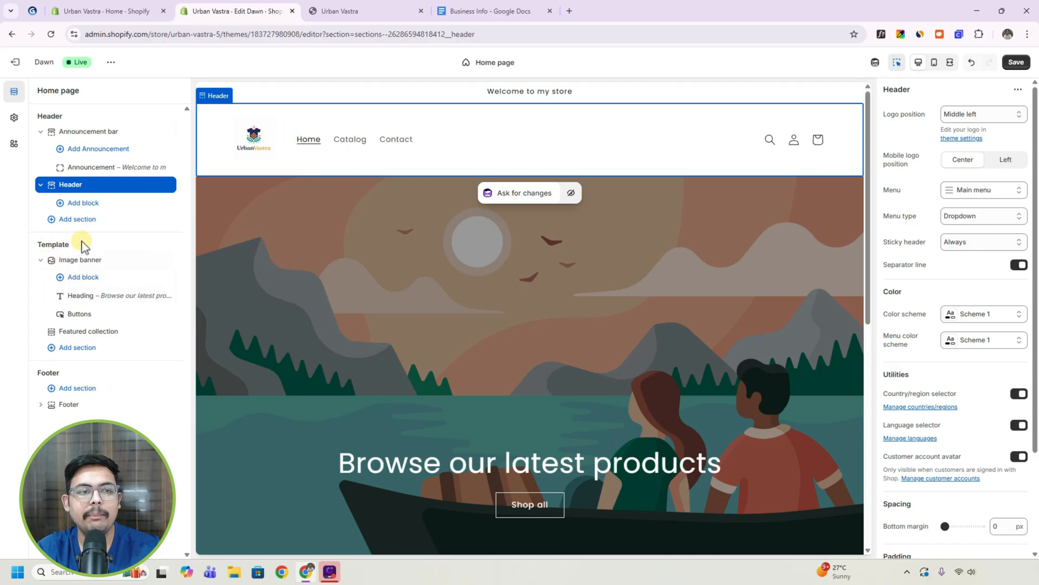
scroll(439, 293, down, 10)
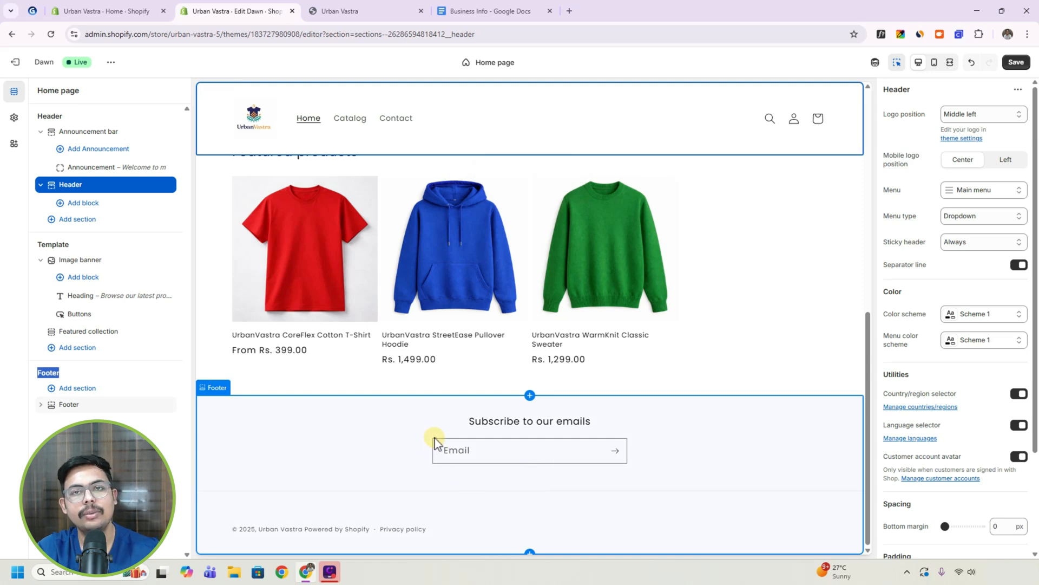
scroll(436, 443, up, 10)
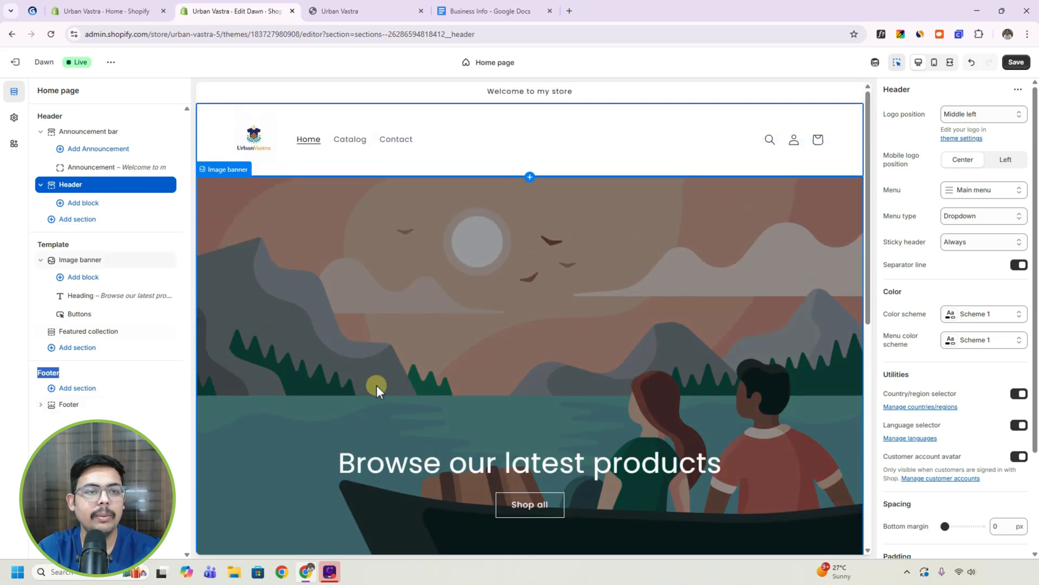
Browse the Men's Fashion category of free images for the image banner's Image 1.
mouse_move(67, 263)
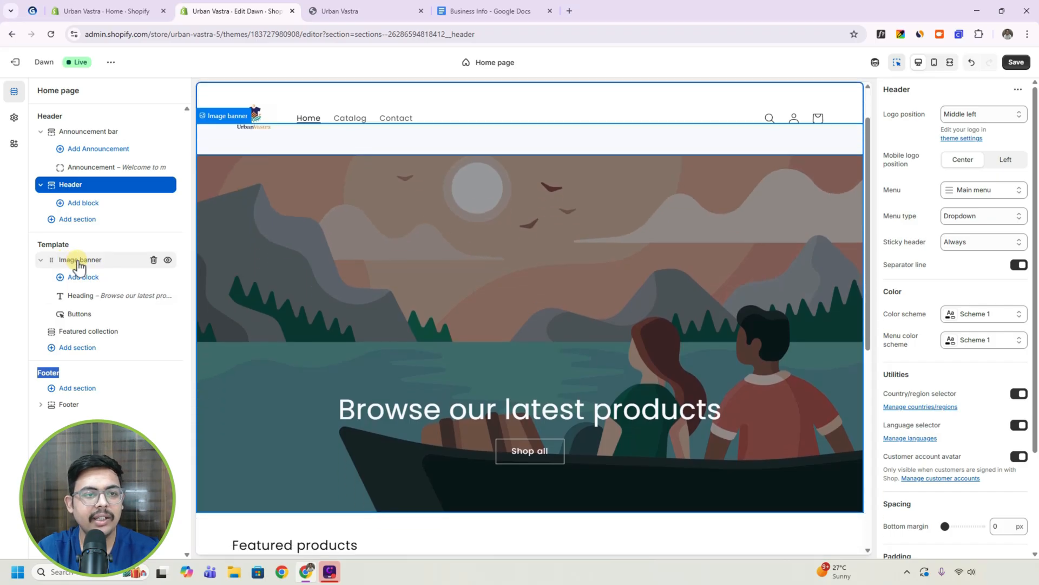
click(78, 263)
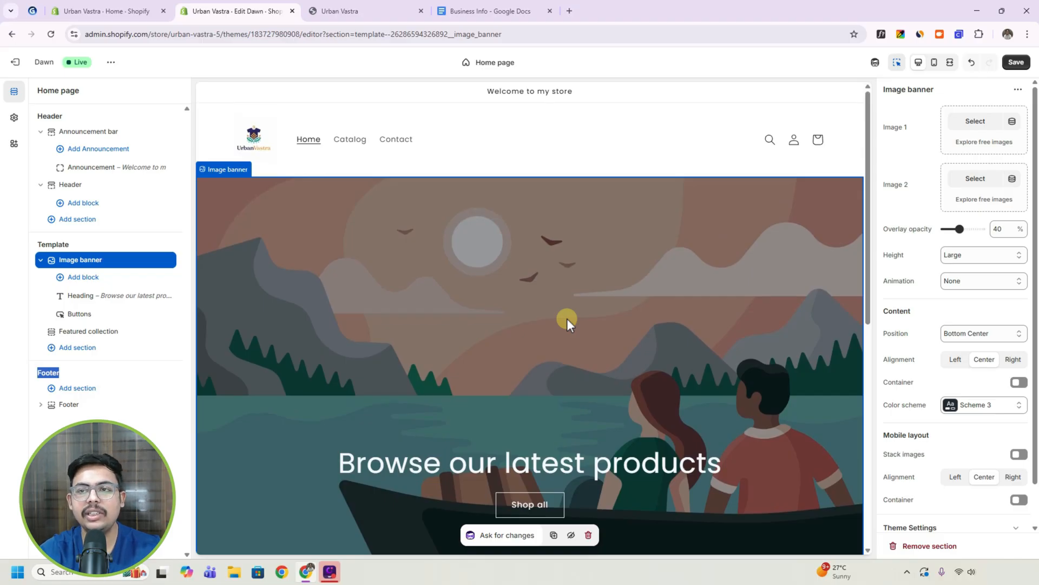
click(981, 145)
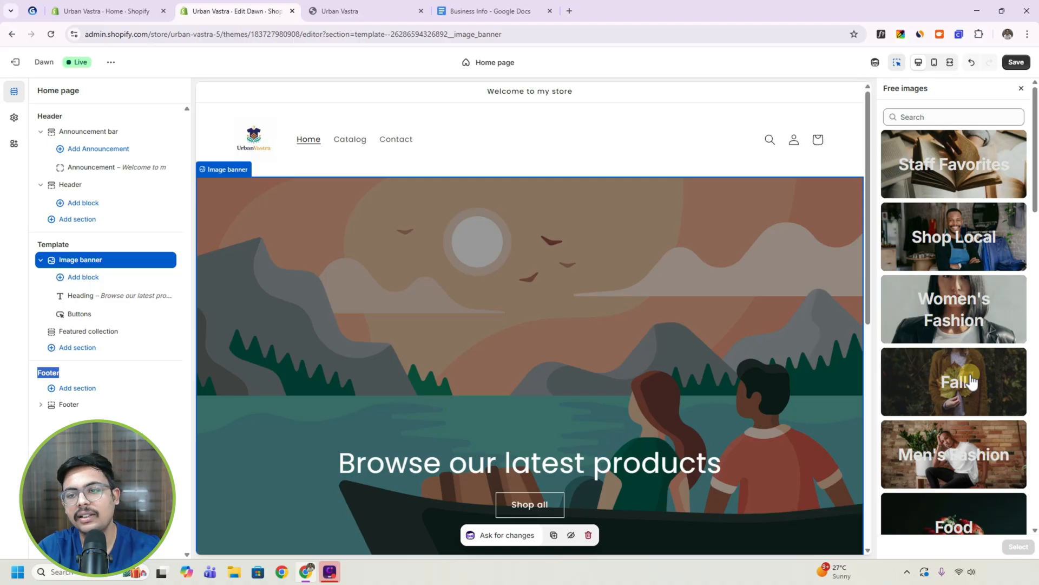
click(936, 460)
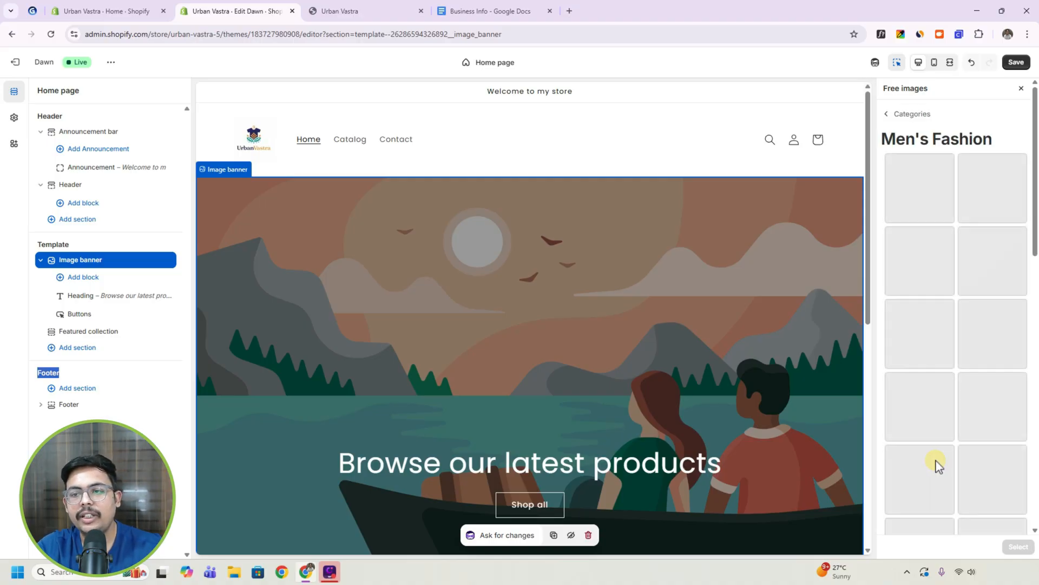
scroll(983, 374, down, 4)
scroll(966, 303, down, 4)
scroll(991, 356, down, 6)
scroll(972, 374, up, 5)
scroll(920, 395, down, 5)
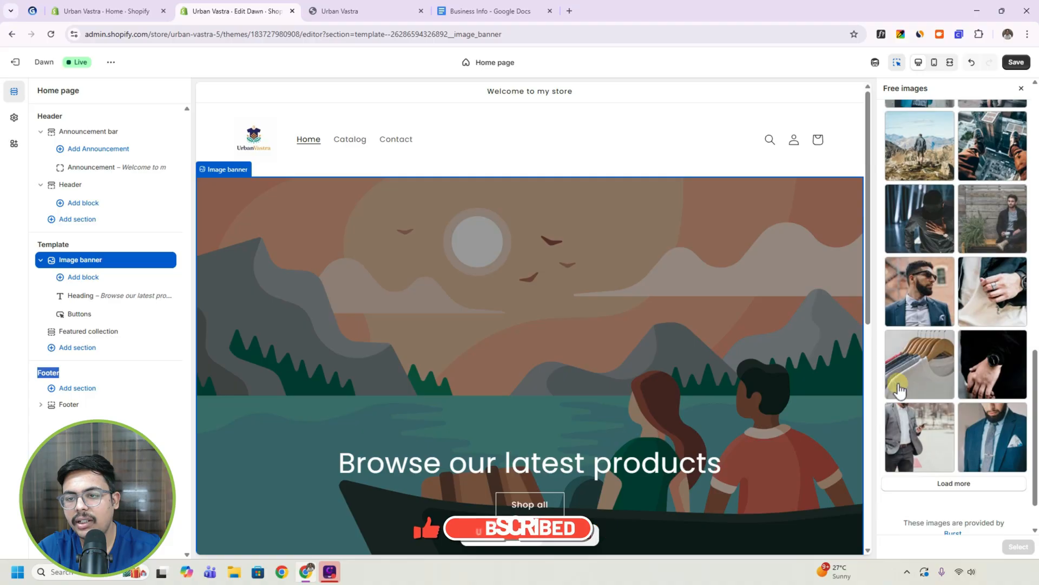
Use the free photo of T-shirts on wooden hangers as the image banner's Image 1.
click(917, 365)
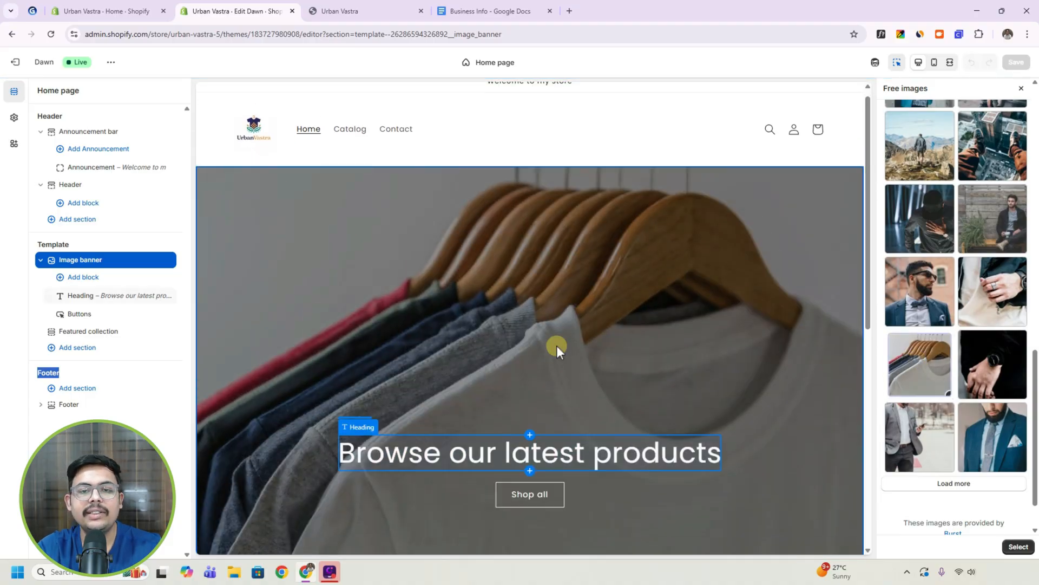
click(509, 395)
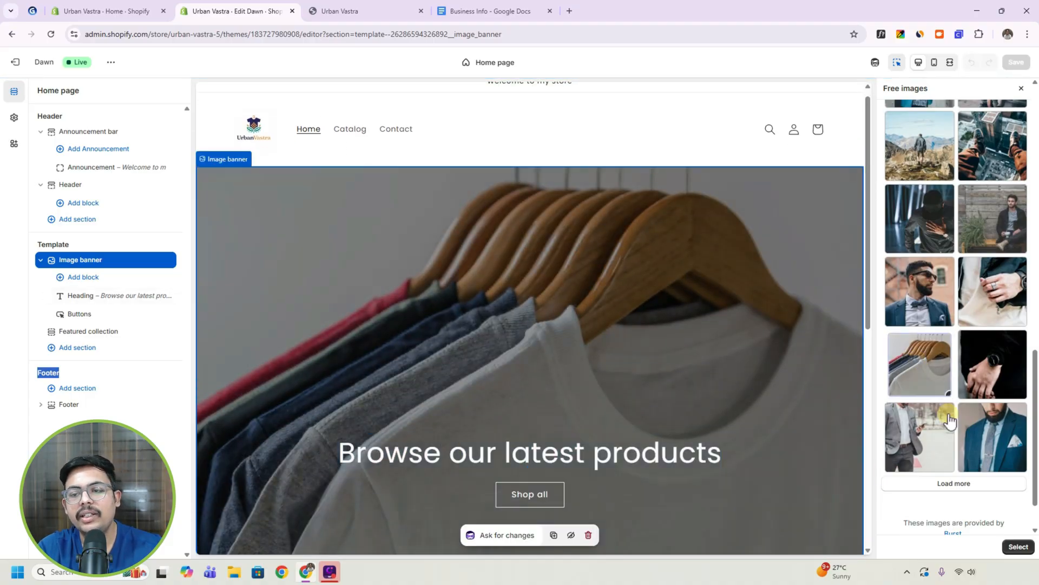
scroll(950, 419, down, 1)
scroll(533, 379, up, 1)
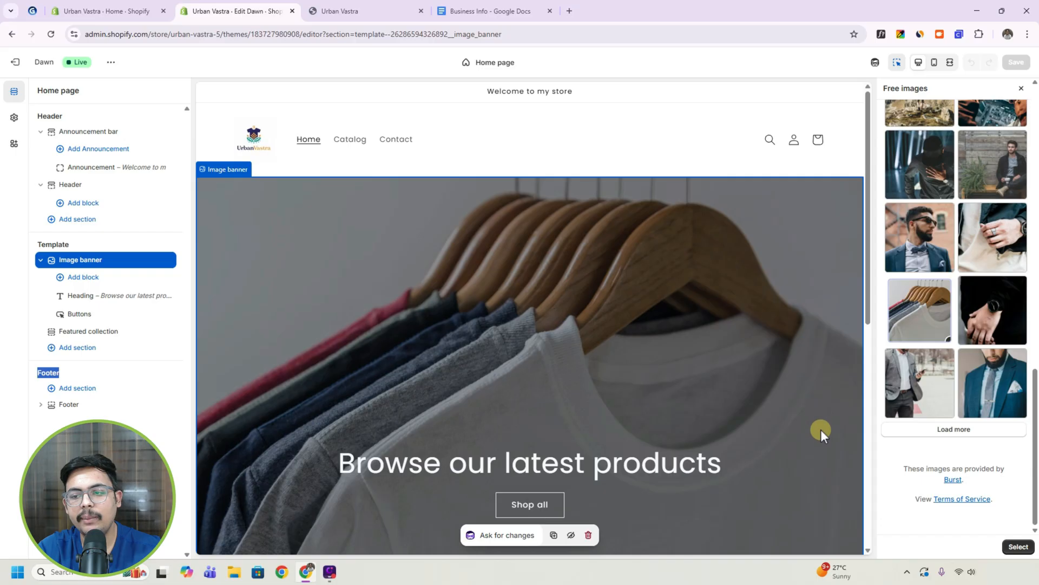
click(1017, 548)
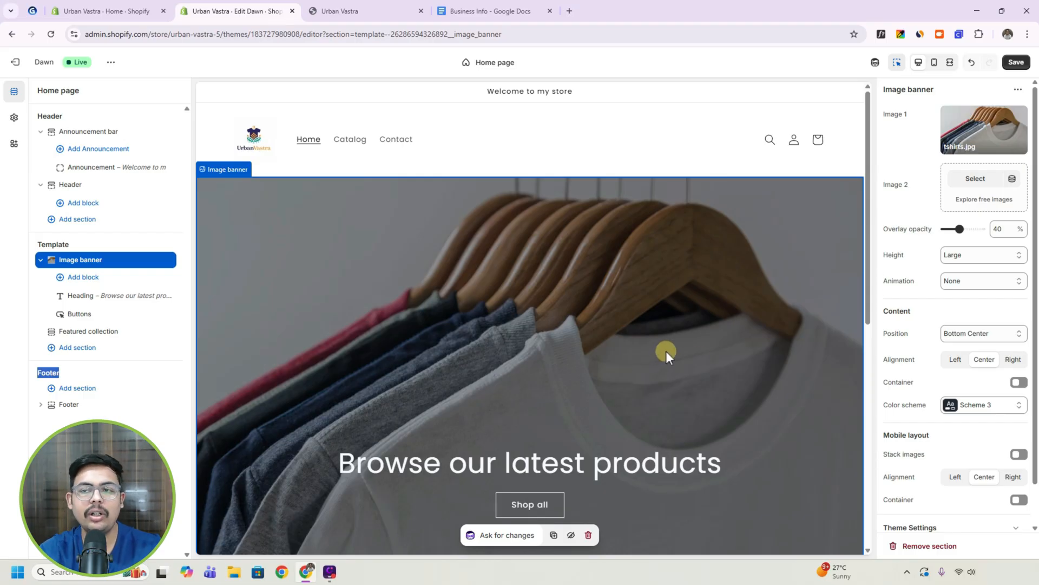
Upload the bg image as the image banner's Image 1 and set the banner's overlay opacity to 10%.
click(977, 133)
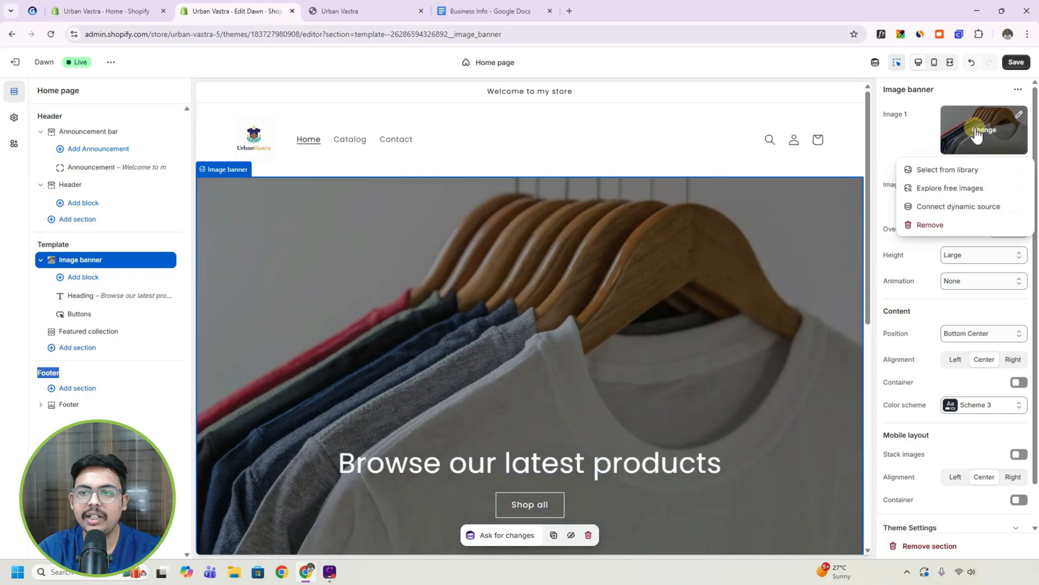
click(951, 170)
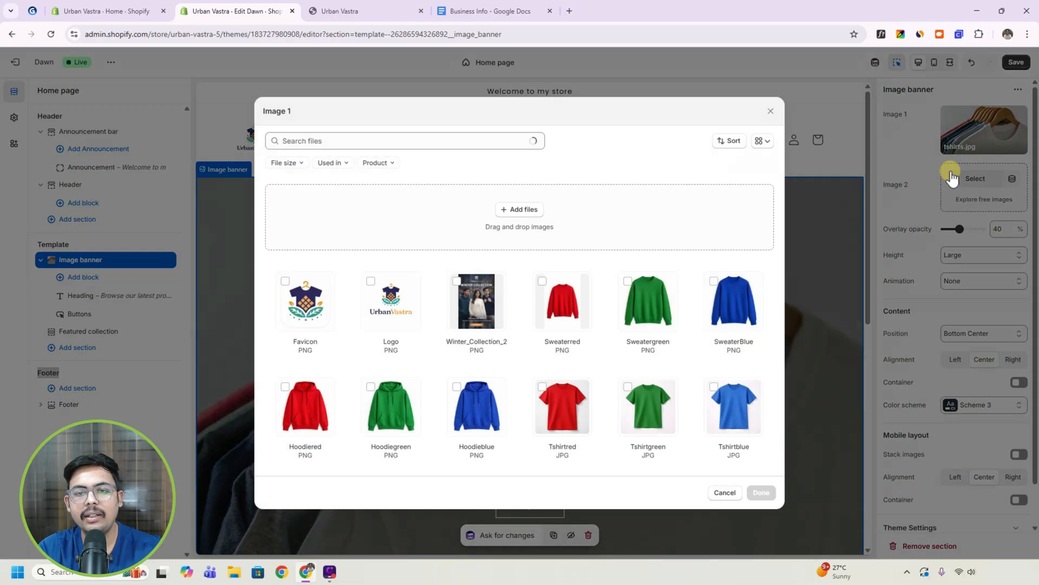
click(519, 213)
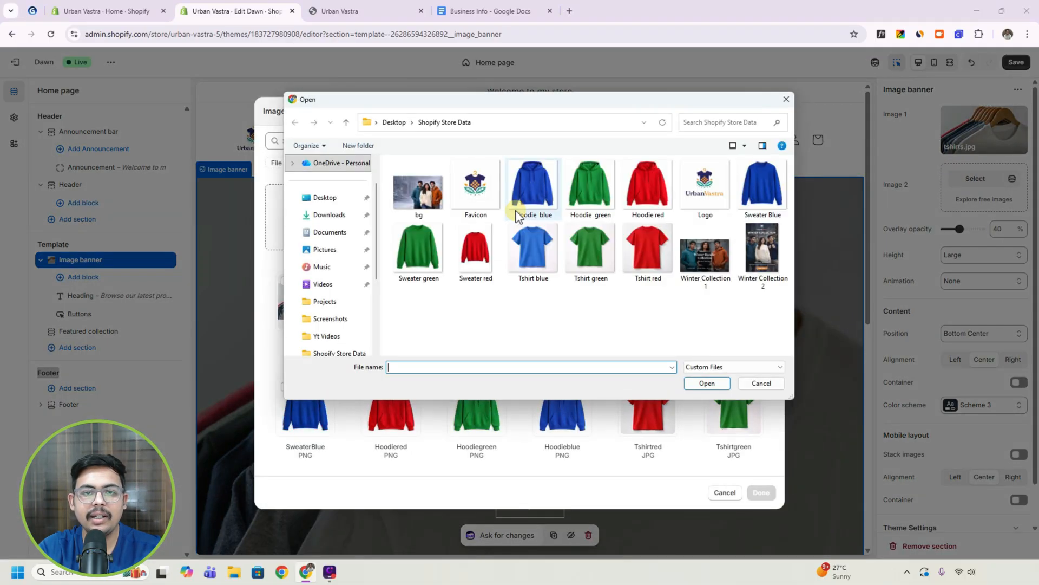
click(418, 190)
click(688, 385)
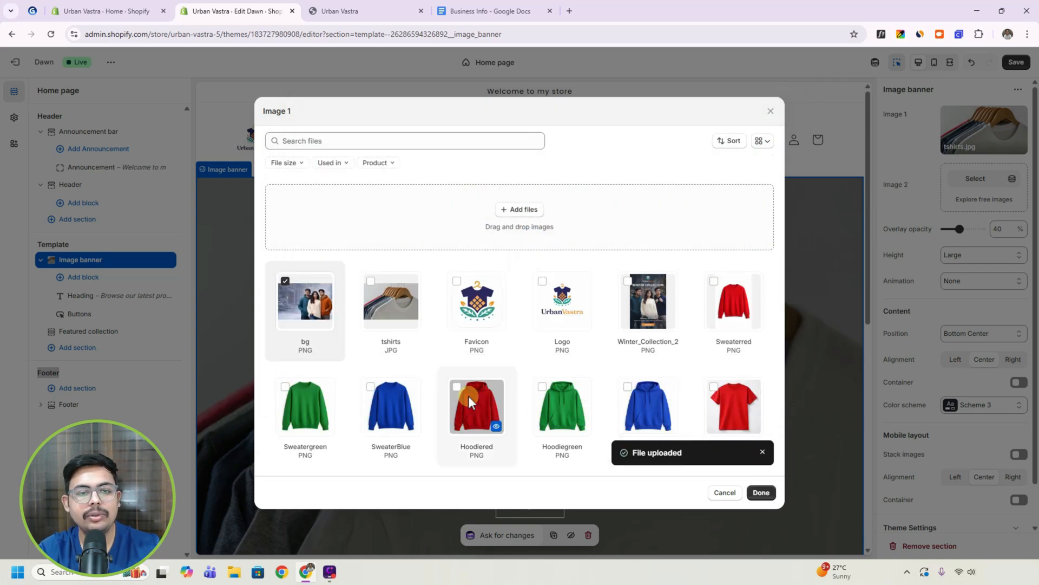
click(760, 493)
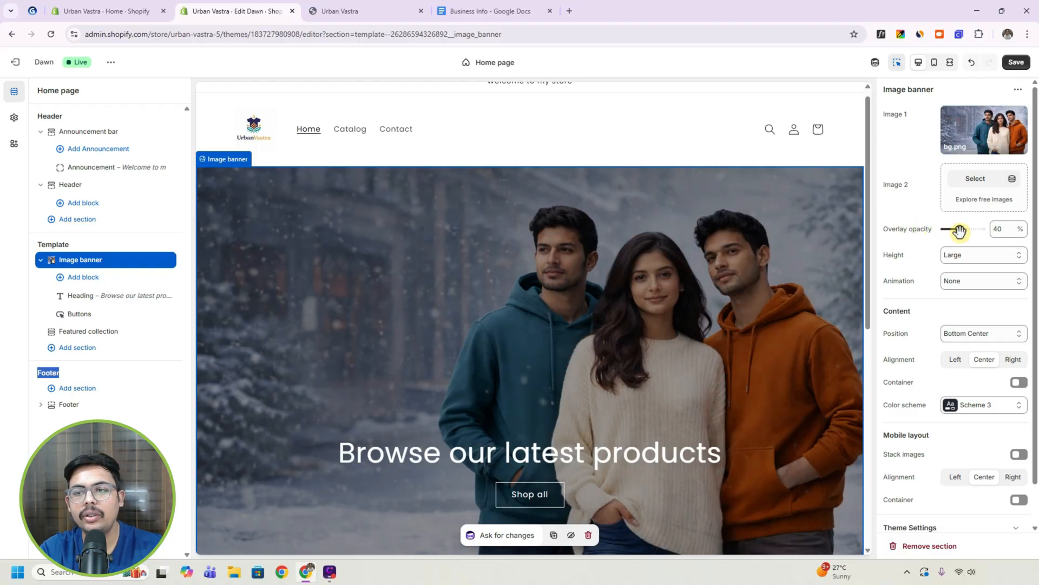
drag(959, 230, 949, 230)
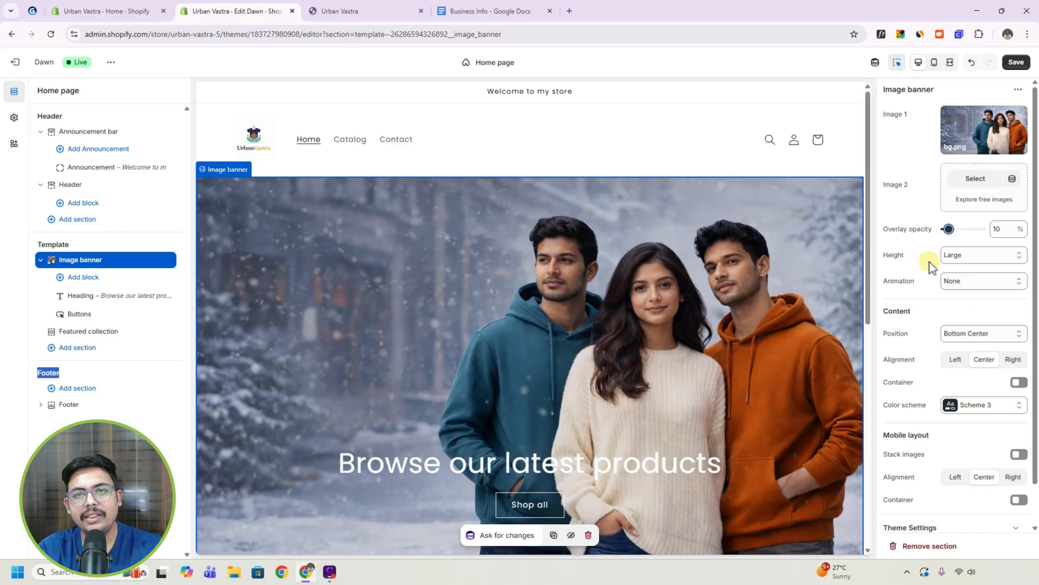
Set the image banner's content position to Middle Left and its content alignment to Left.
scroll(920, 306, down, 1)
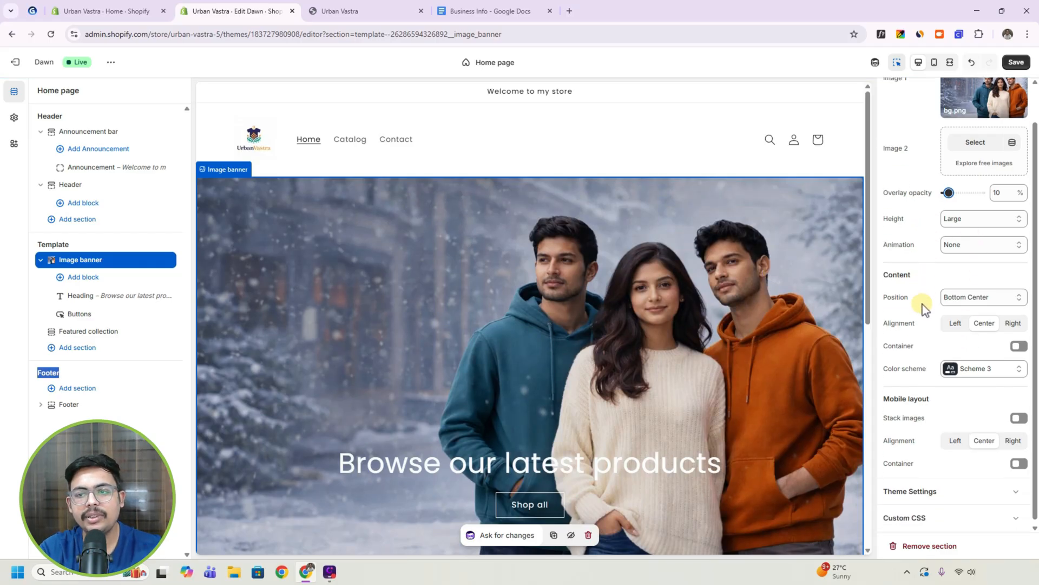
click(953, 290)
click(966, 346)
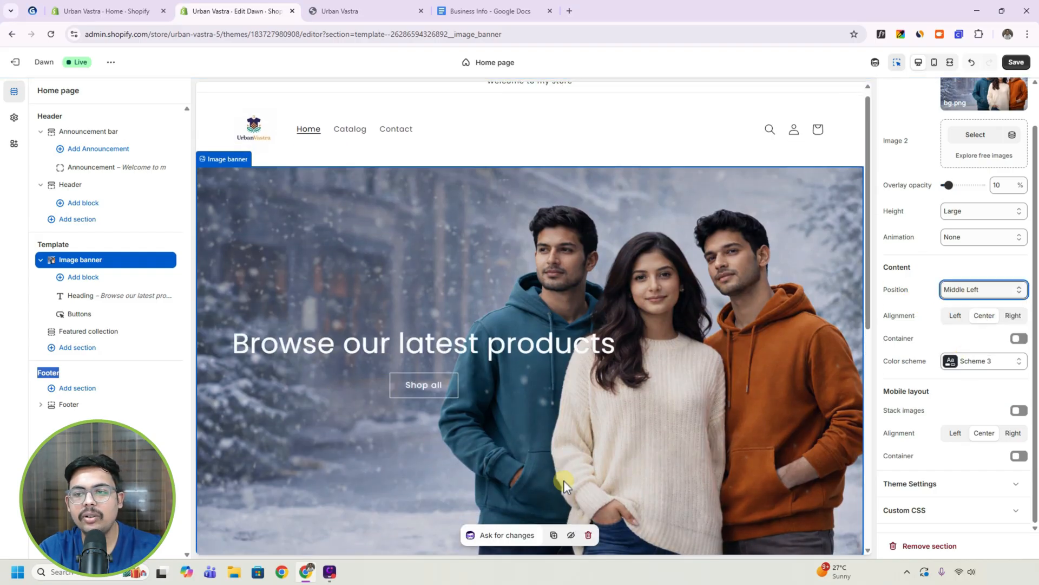
click(957, 320)
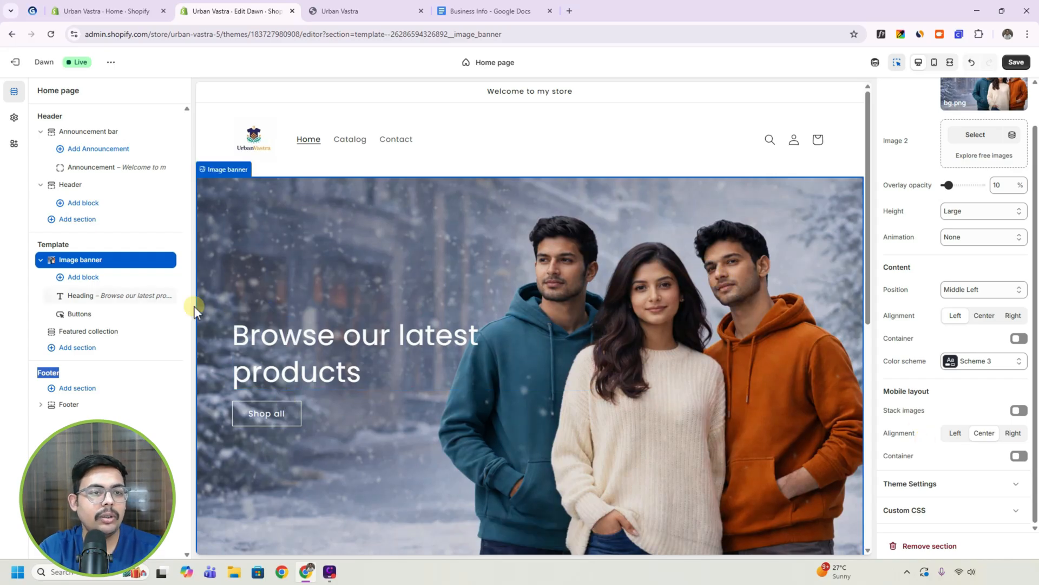
Change the image banner's heading to "View All Products" and make it bold.
click(109, 270)
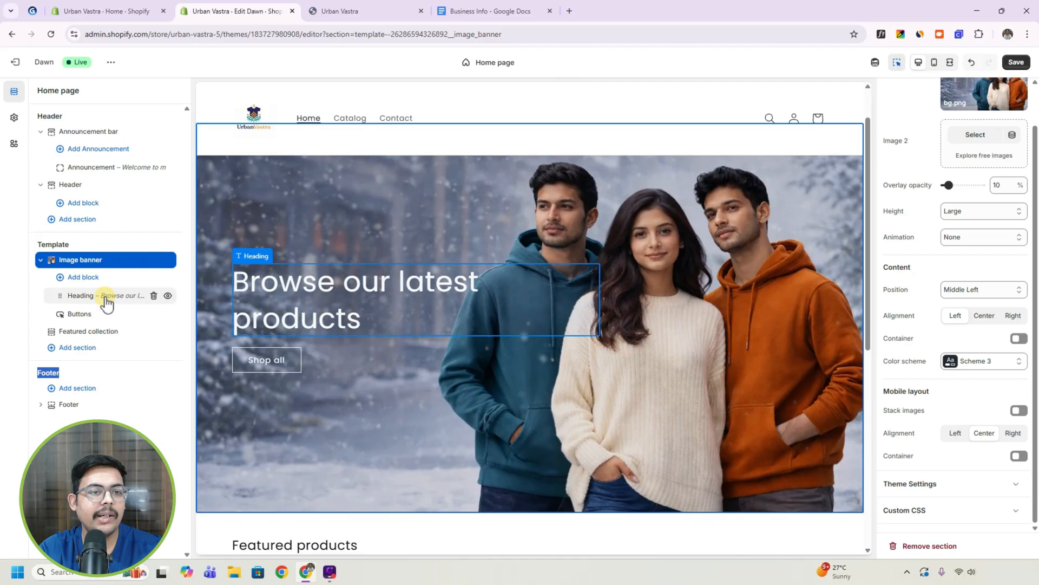
click(106, 302)
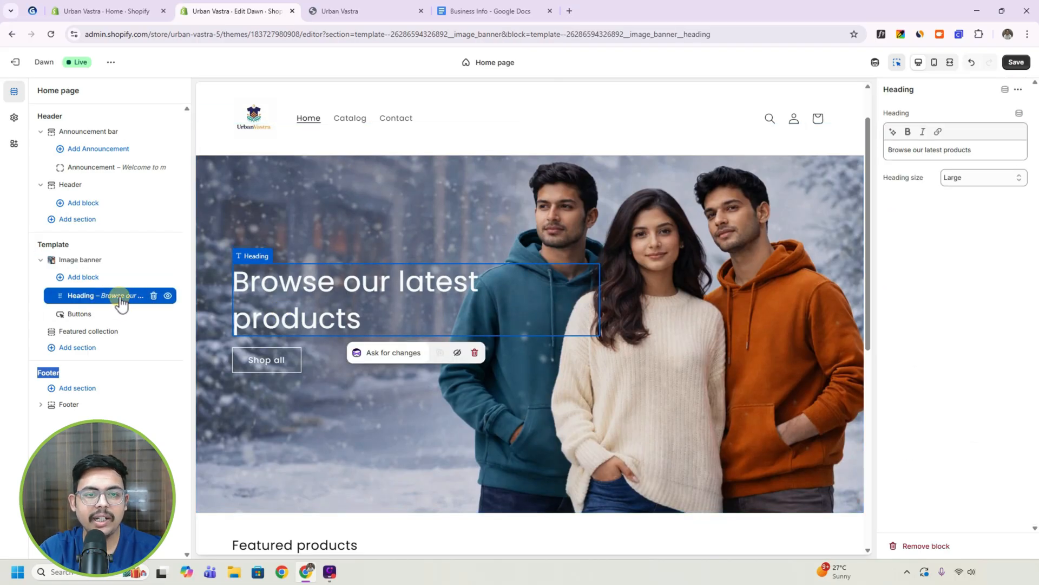
click(298, 290)
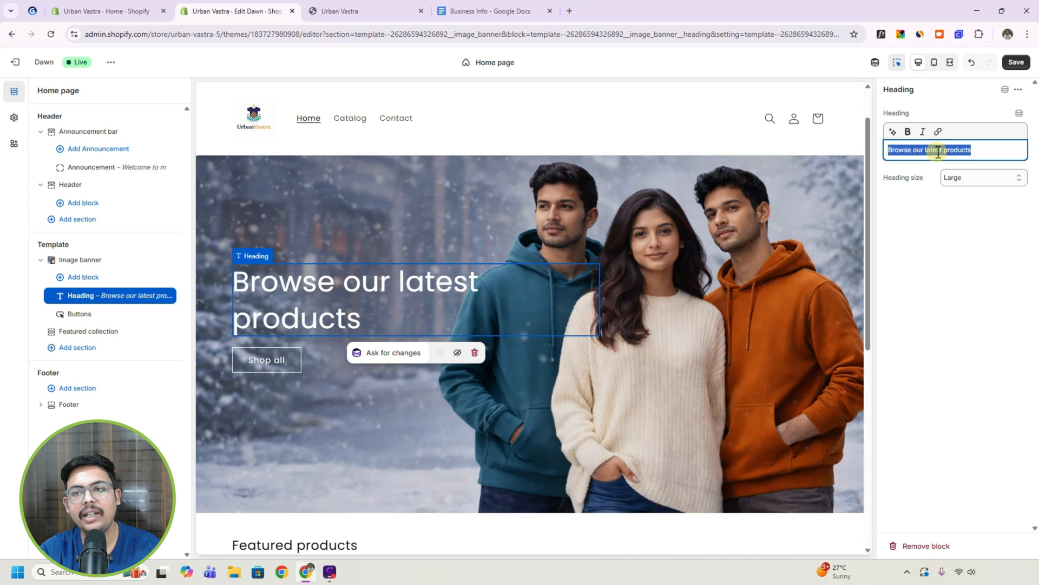
text(View All Products)
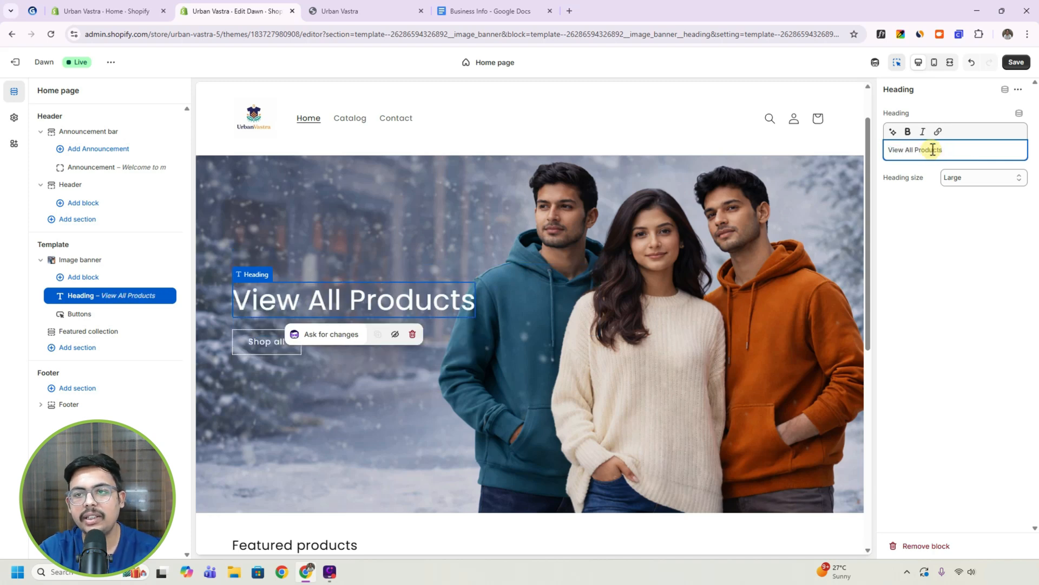
key(ctrl+a)
click(907, 131)
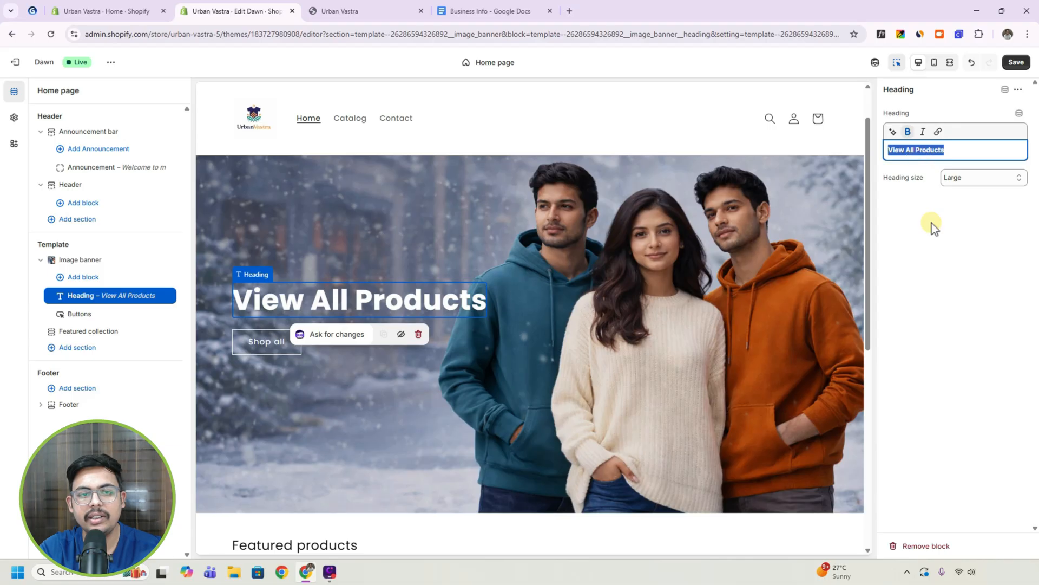
click(920, 232)
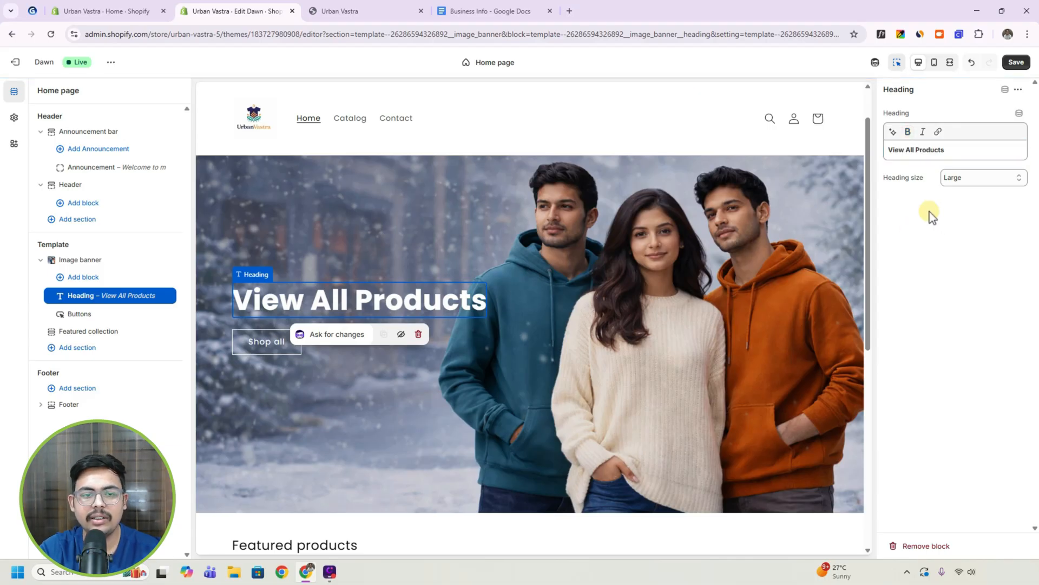
Check the link options of the image banner's Button 1, and try it without outline style before restoring the outline.
click(103, 317)
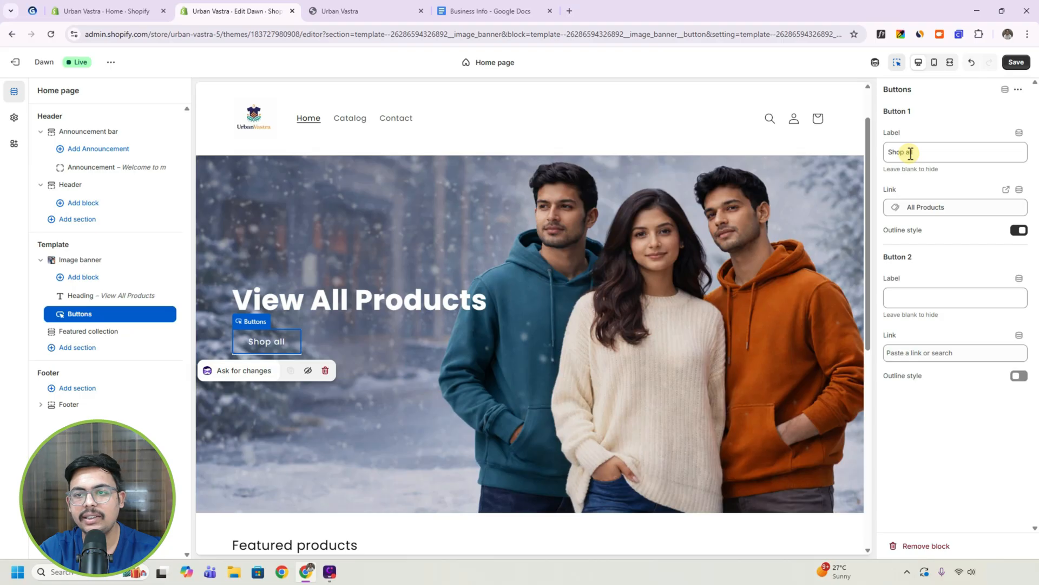
click(912, 207)
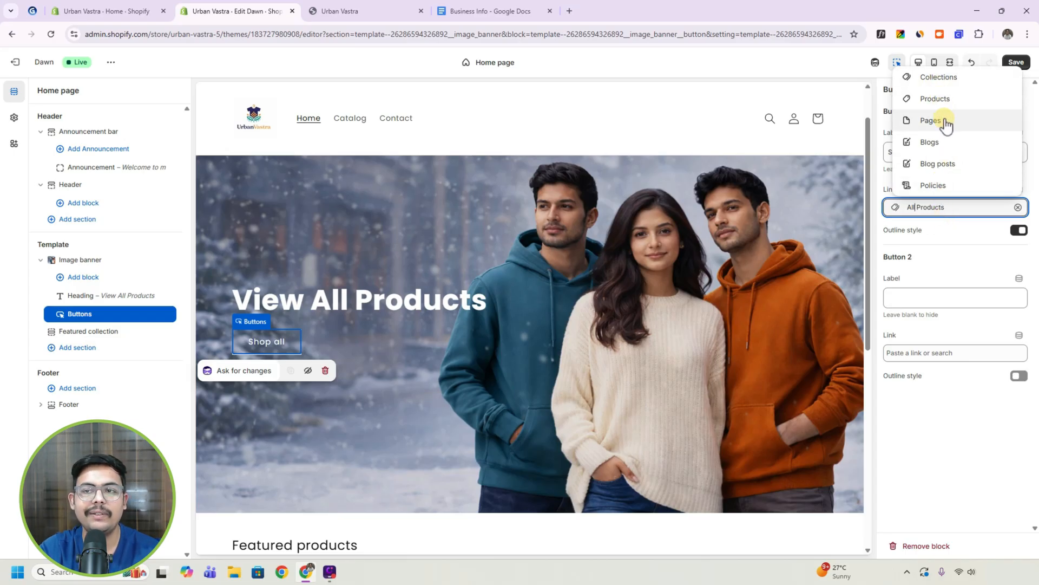
click(933, 231)
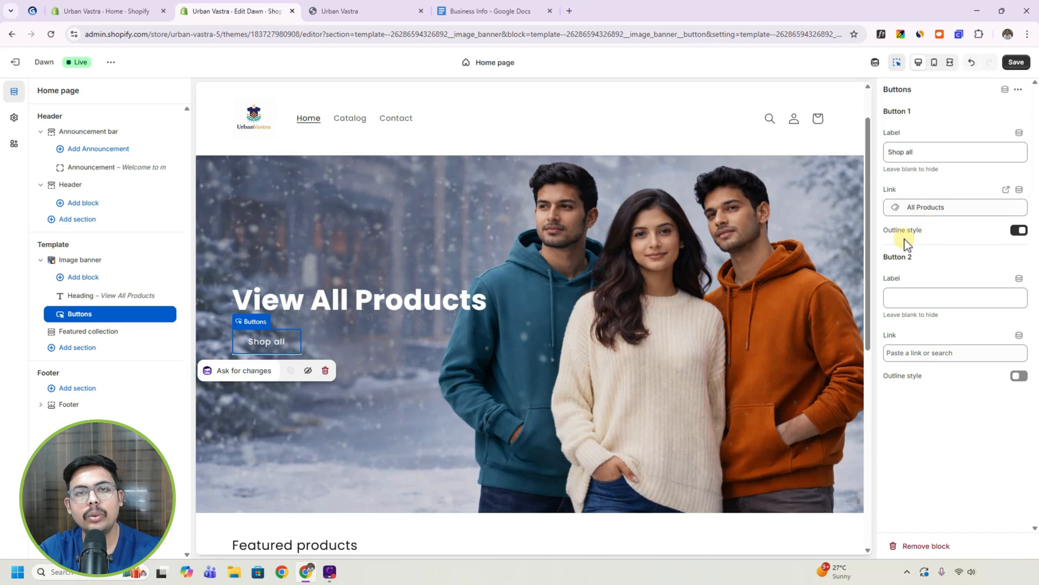
click(1020, 231)
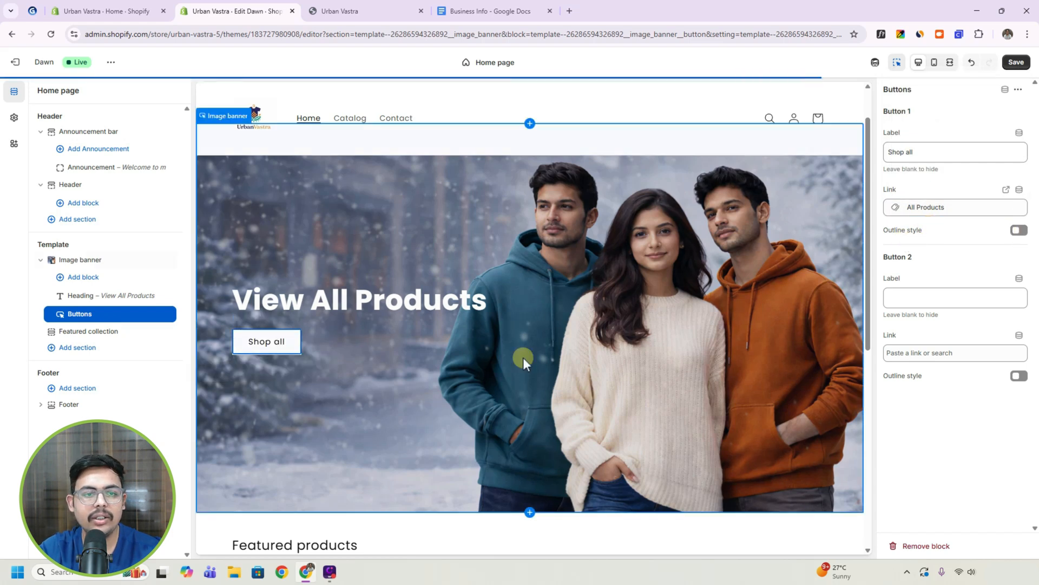
click(303, 345)
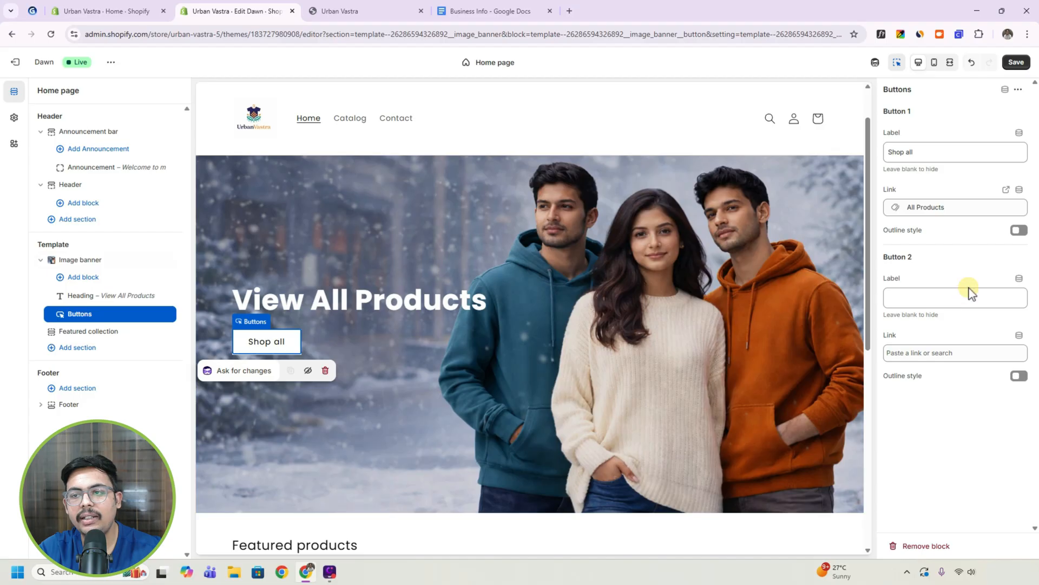
click(1020, 232)
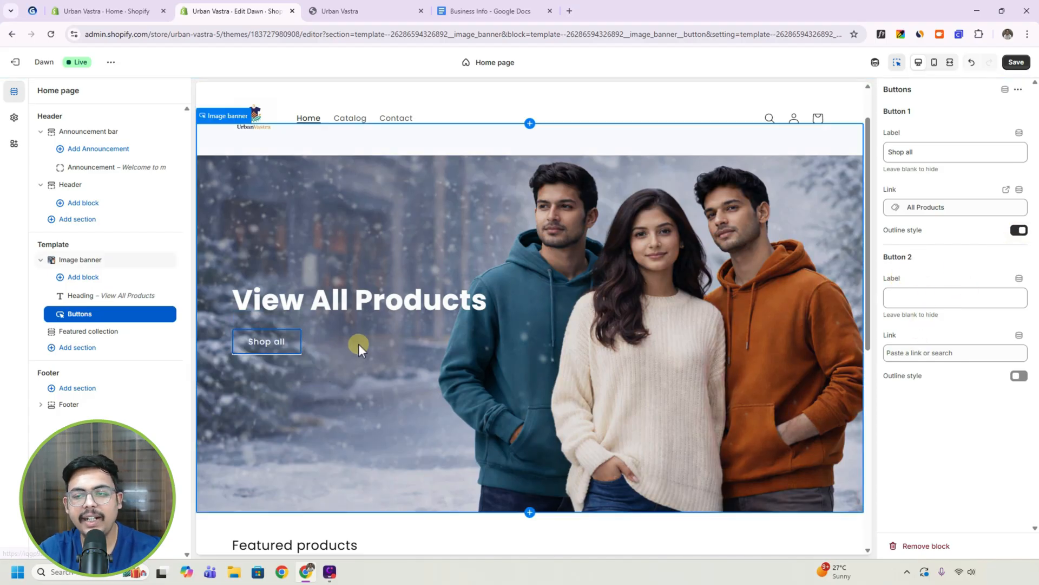
Label the image banner's Button 2 "Explore Collections" and link it to All collections.
click(908, 292)
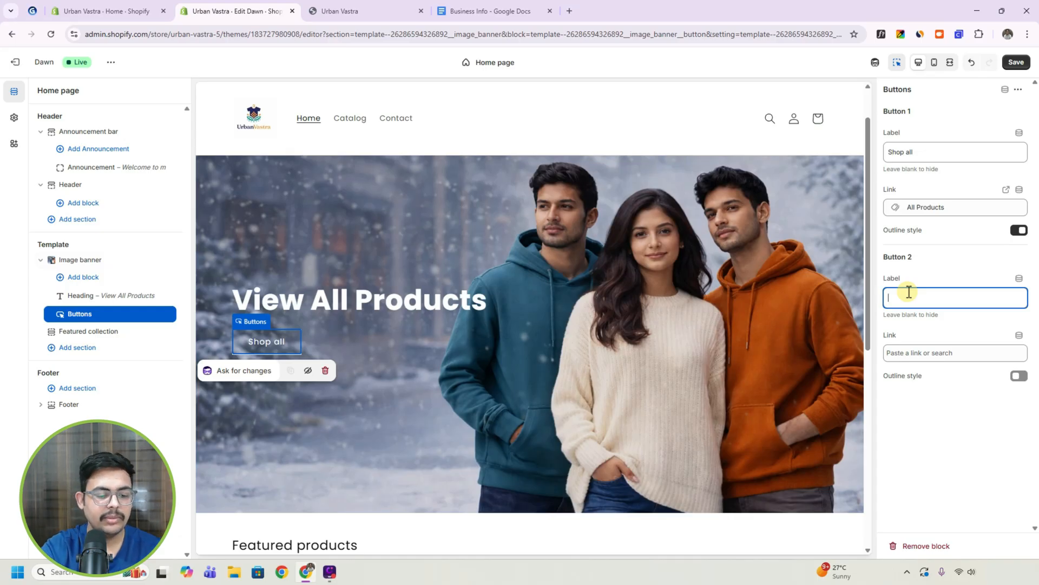
text(Expl)
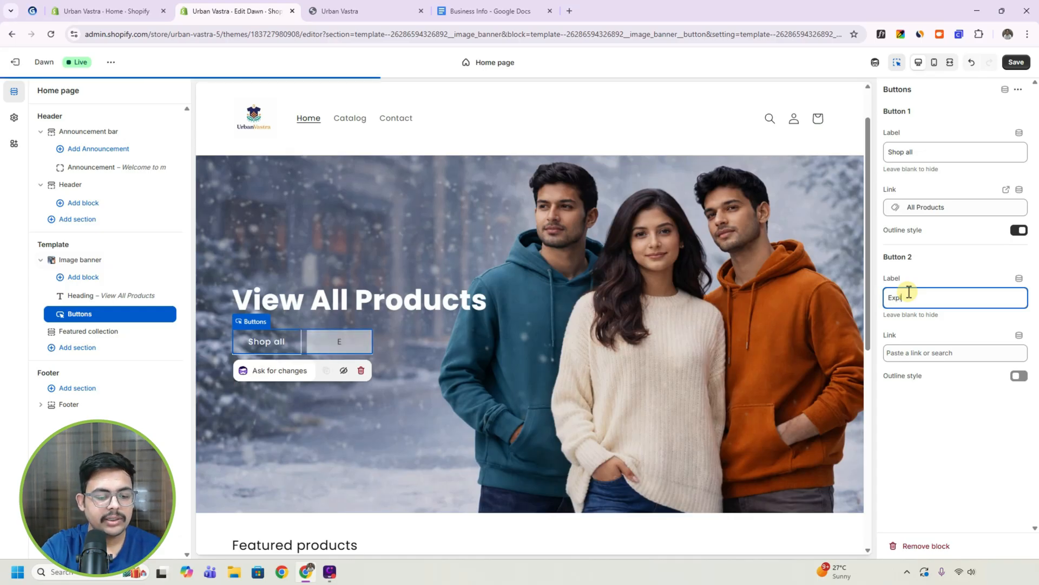
text(ore Collections)
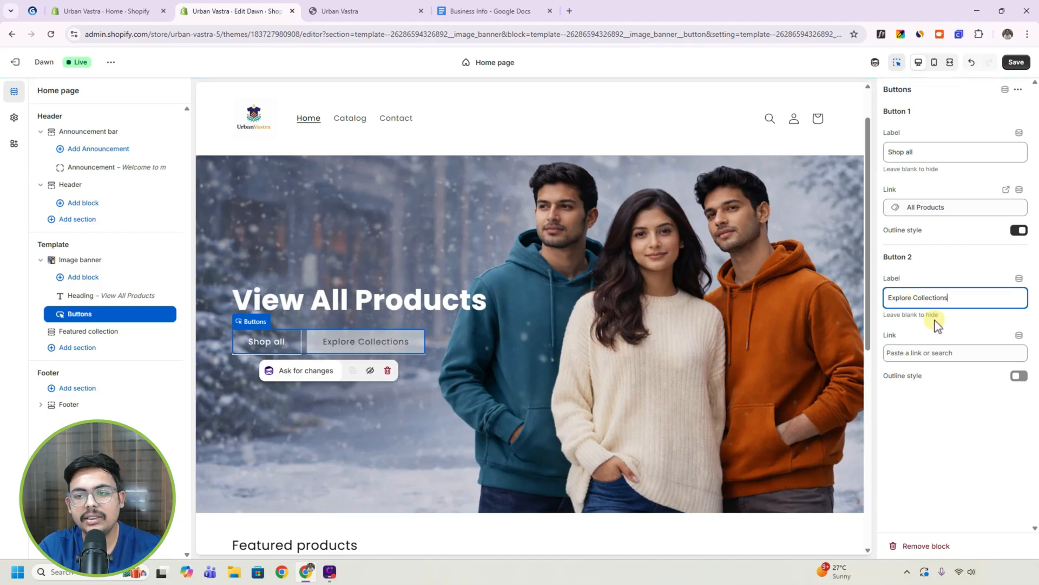
click(922, 353)
click(966, 238)
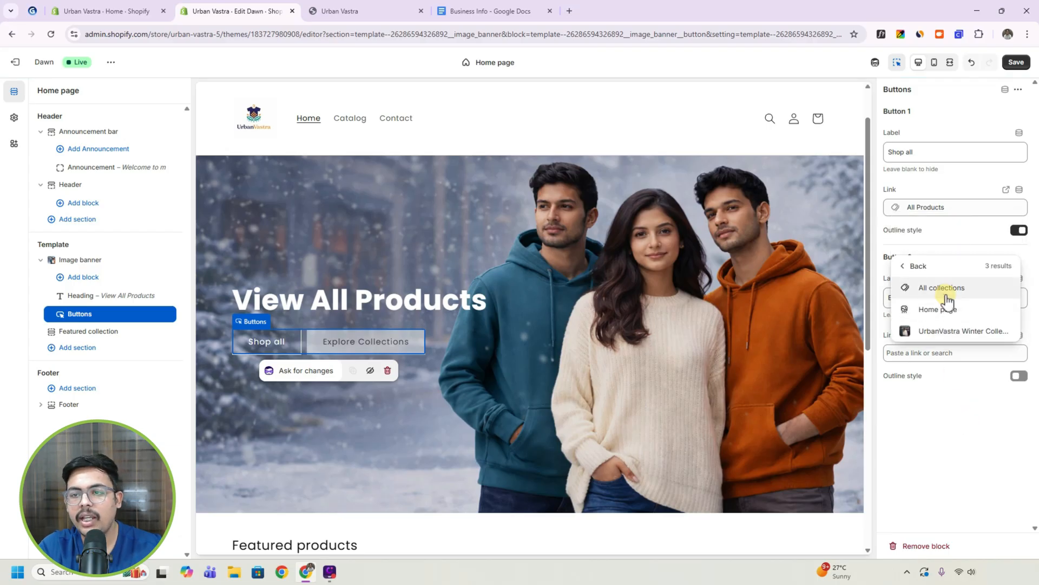
click(945, 294)
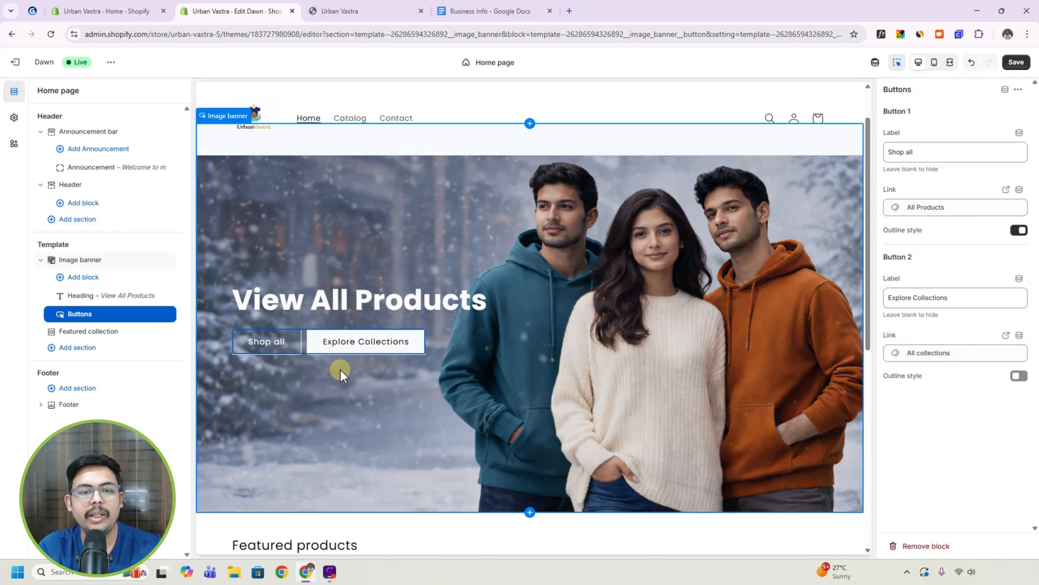
click(346, 346)
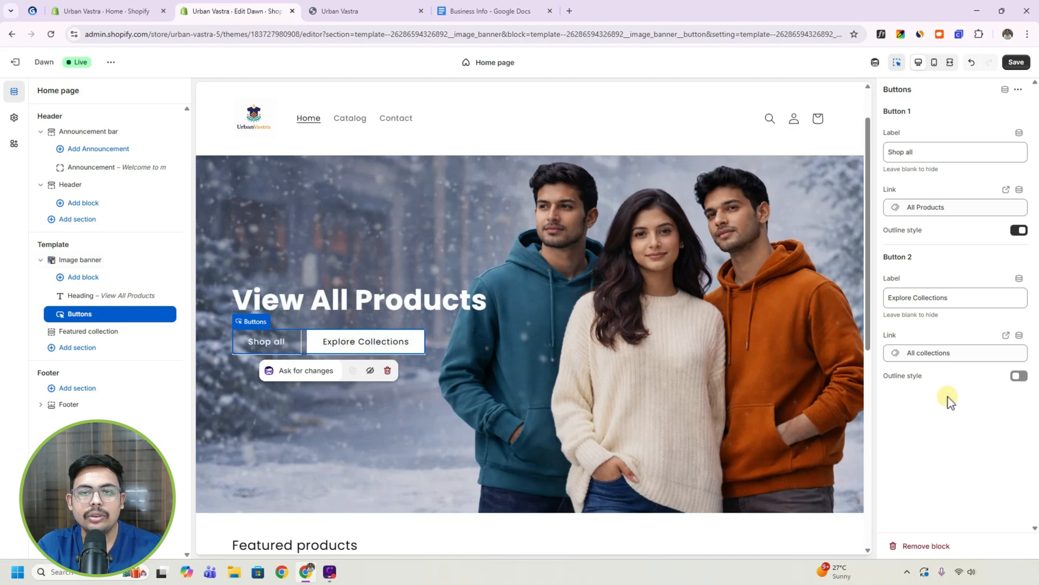
Set the Featured collection section's layout to 3 columns.
scroll(571, 368, down, 6)
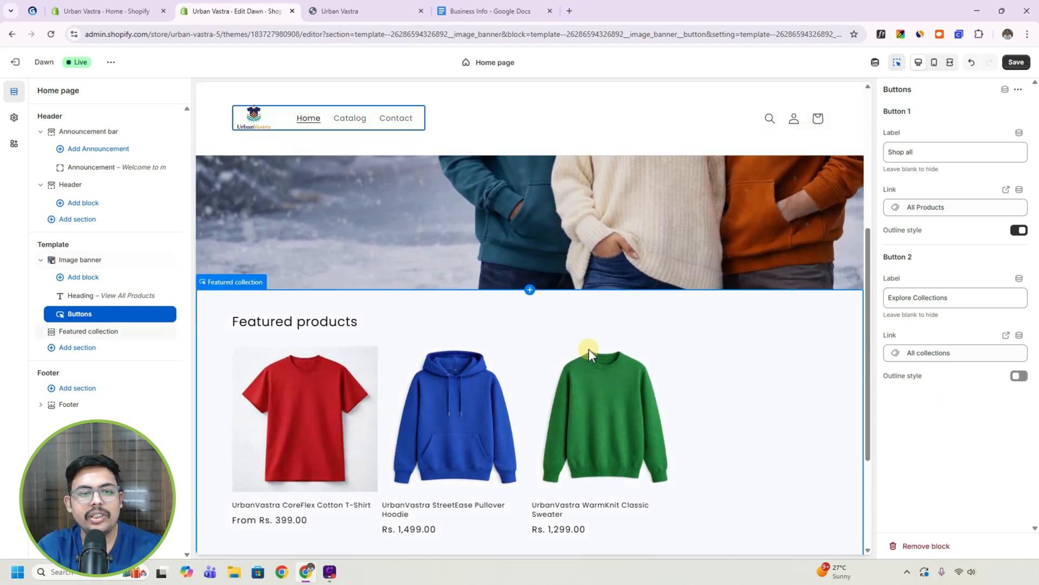
click(97, 332)
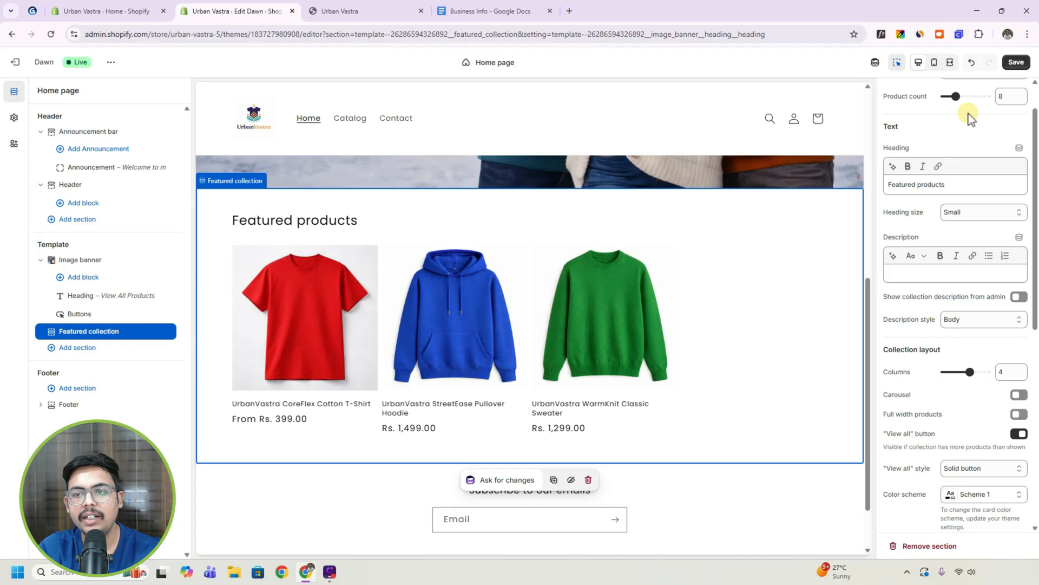
scroll(916, 379, down, 1)
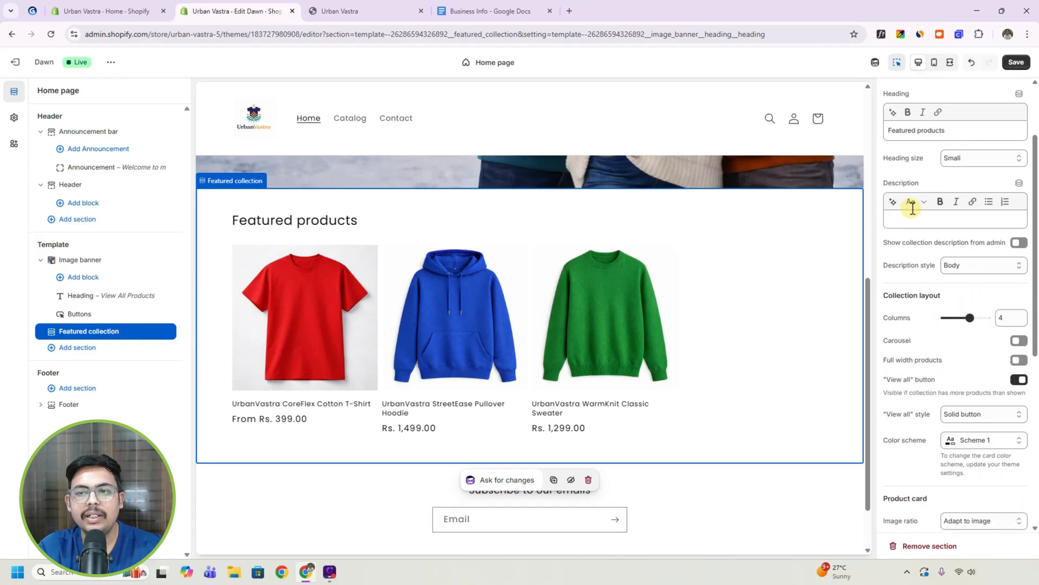
click(909, 220)
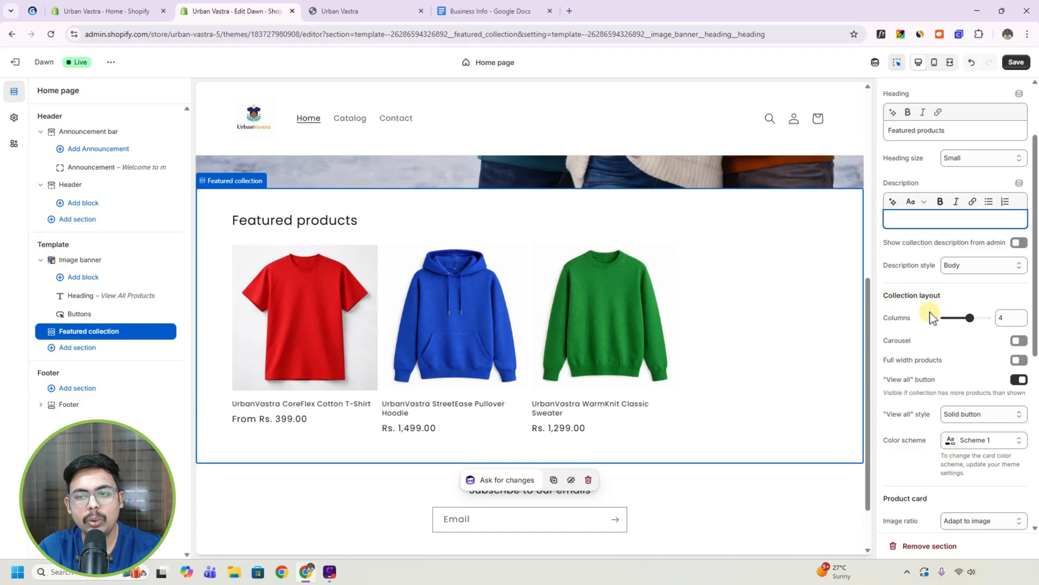
double_click(1006, 318)
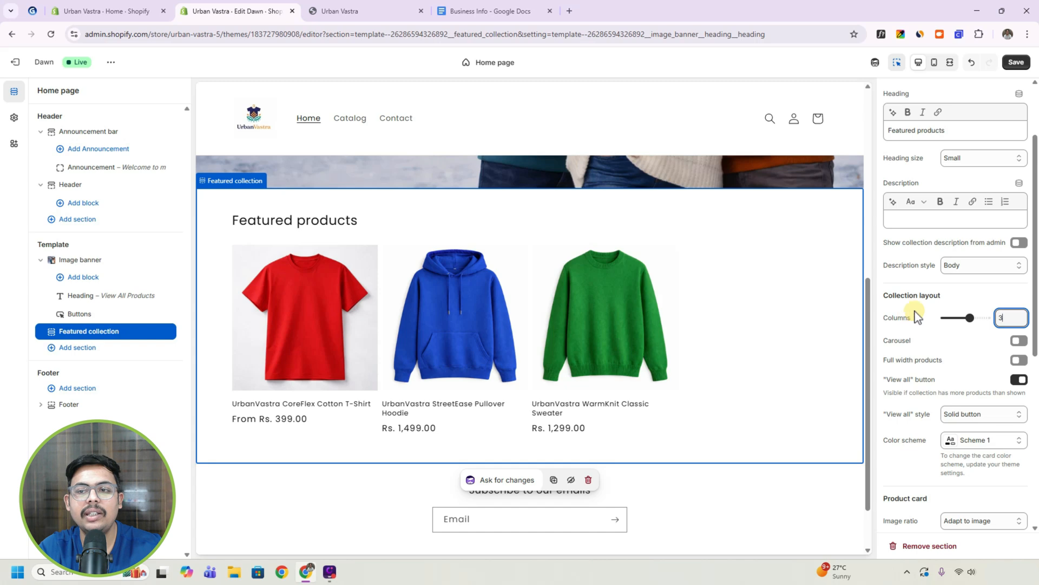
Add a second Featured collection section below the first one and assign it the UrbanVastra Winter Collection.
scroll(920, 325, down, 1)
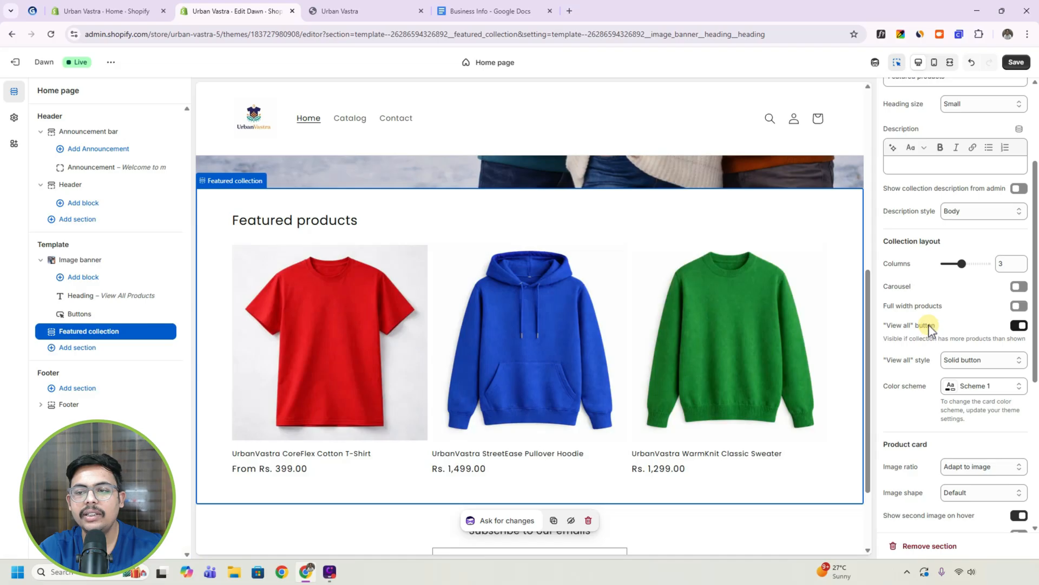
scroll(900, 325, down, 5)
scroll(523, 370, down, 2)
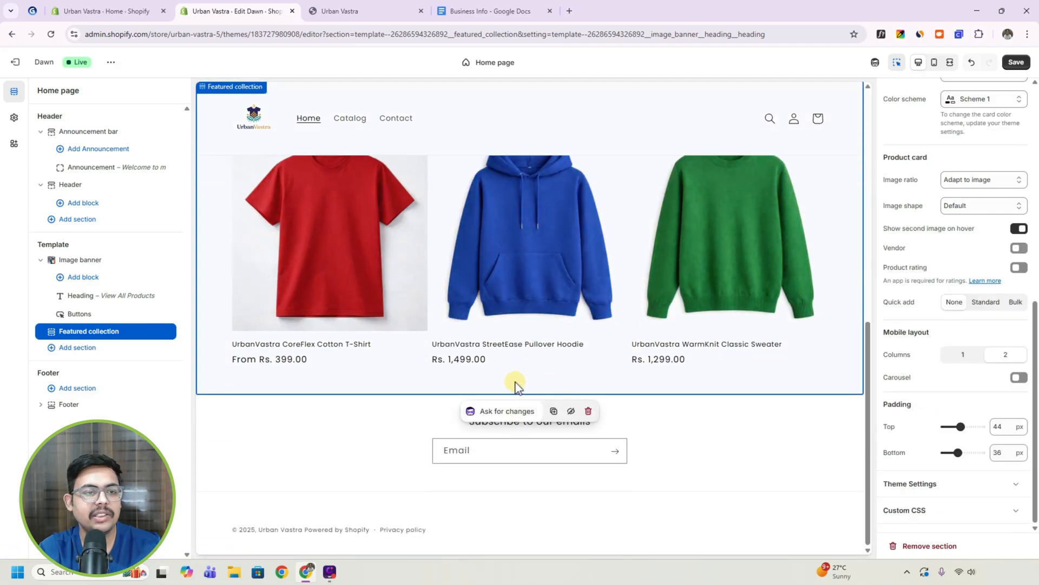
click(78, 348)
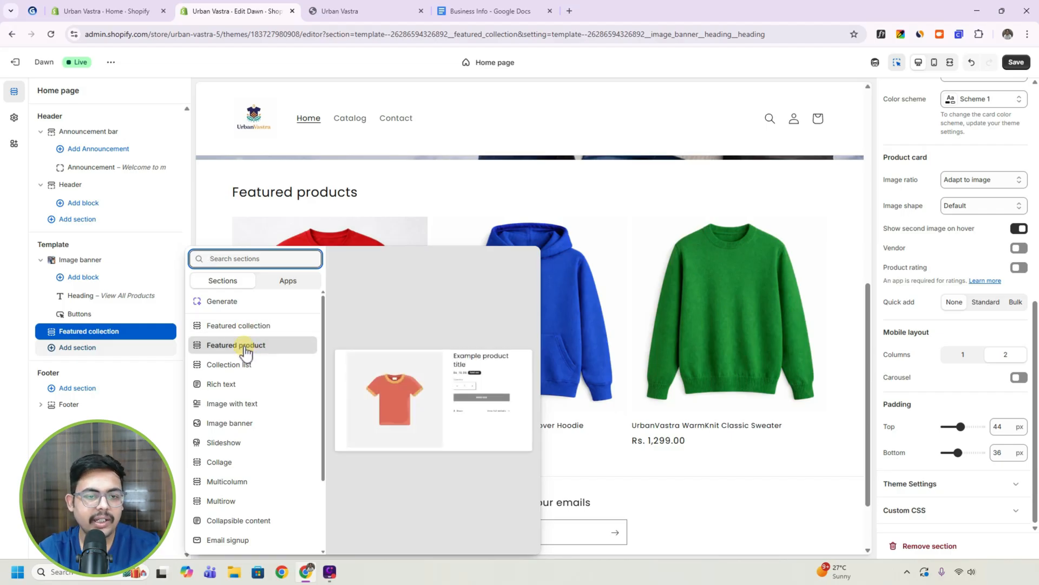
click(244, 327)
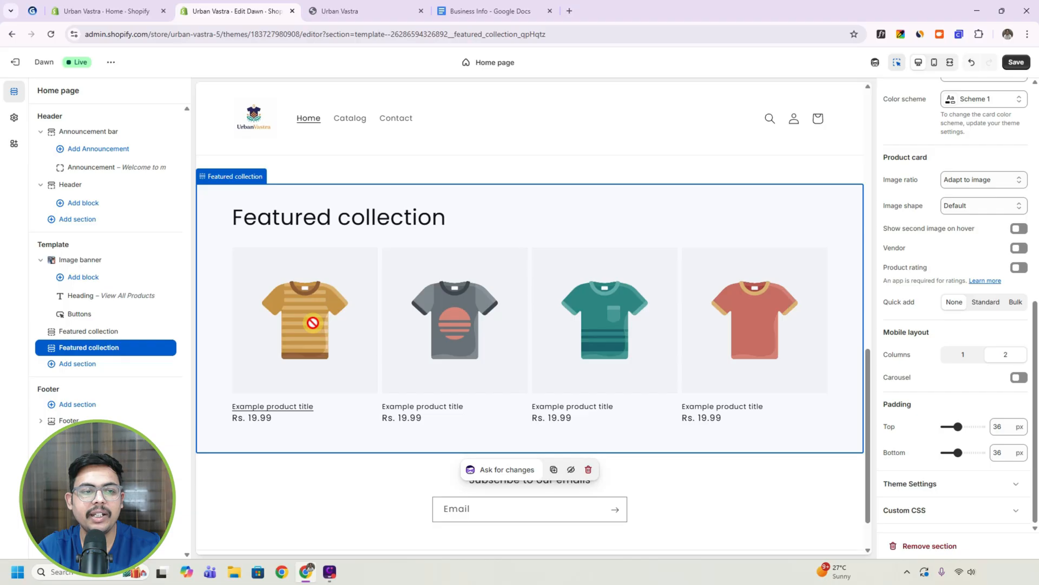
scroll(965, 262, up, 10)
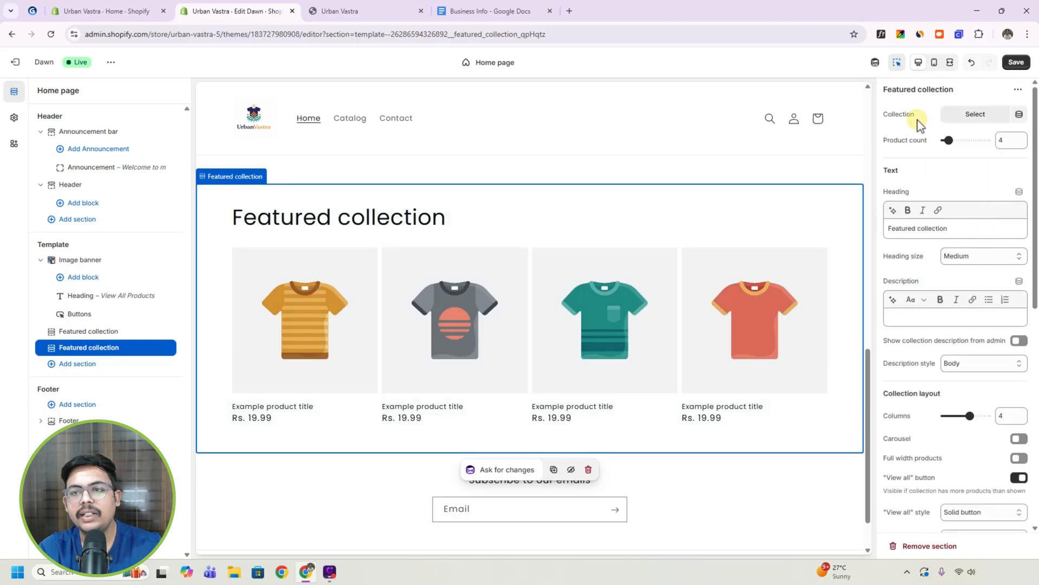
click(962, 121)
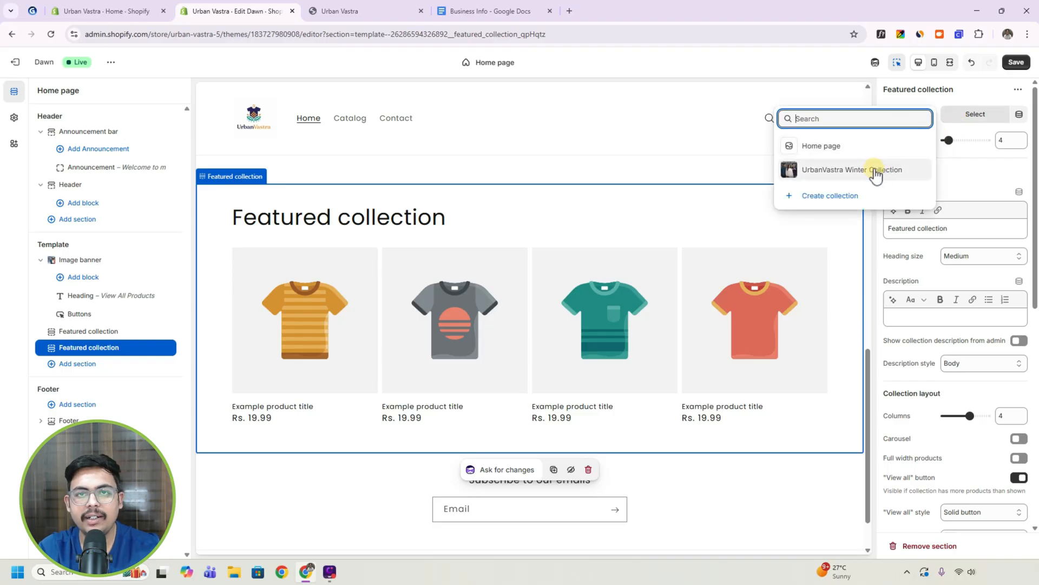
click(875, 173)
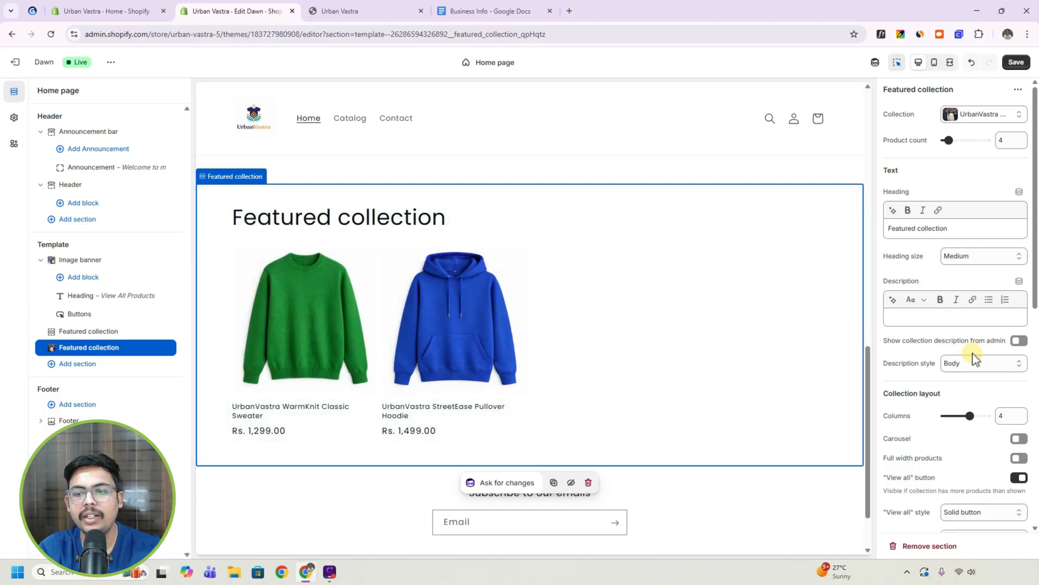
scroll(952, 346, down, 8)
scroll(947, 377, up, 10)
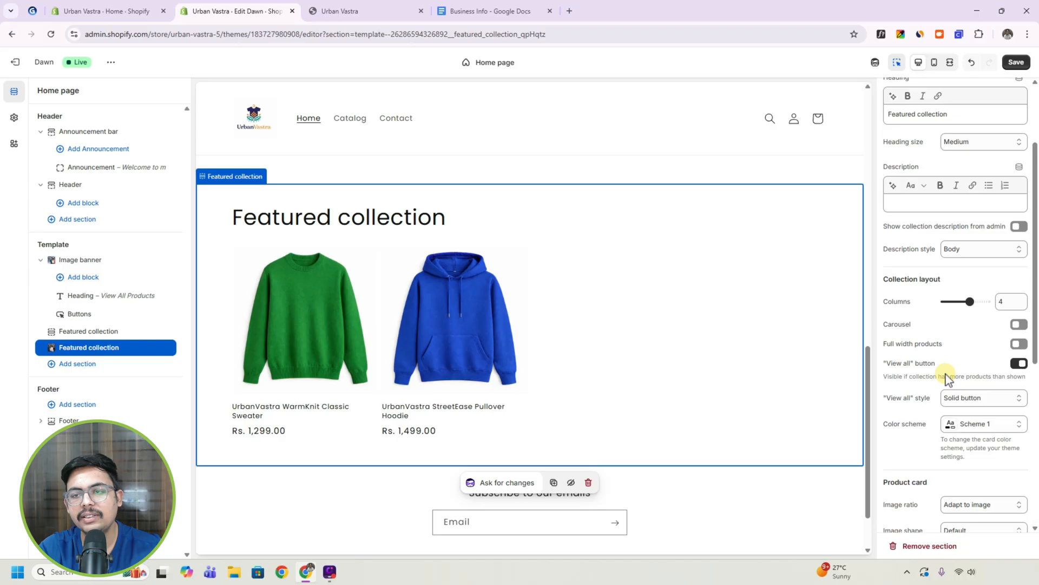
Add a Featured product section below the collections and assign it the UrbanVastra StreetEase Pullover Hoodie.
click(78, 370)
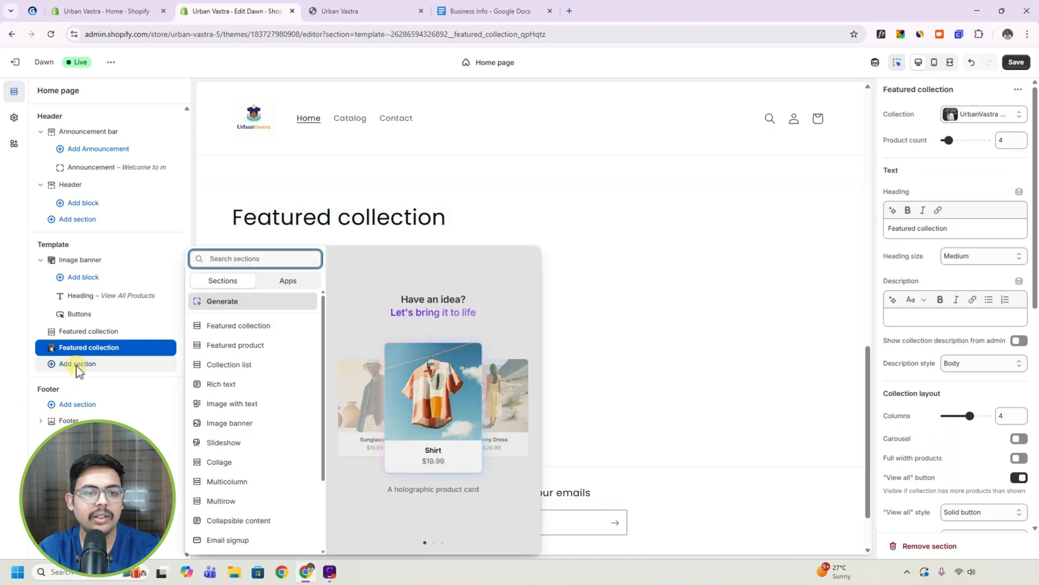
click(235, 346)
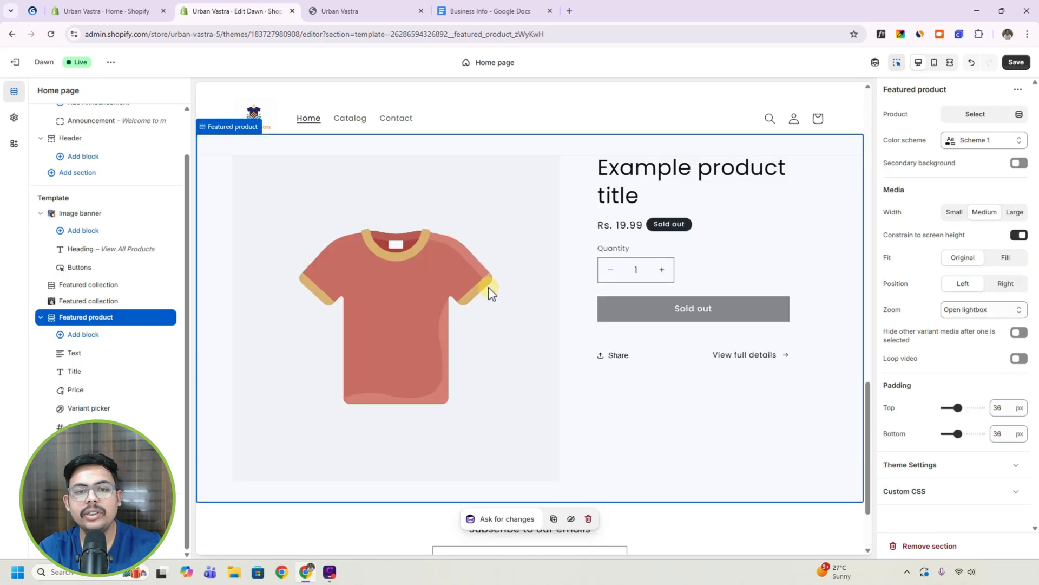
click(963, 115)
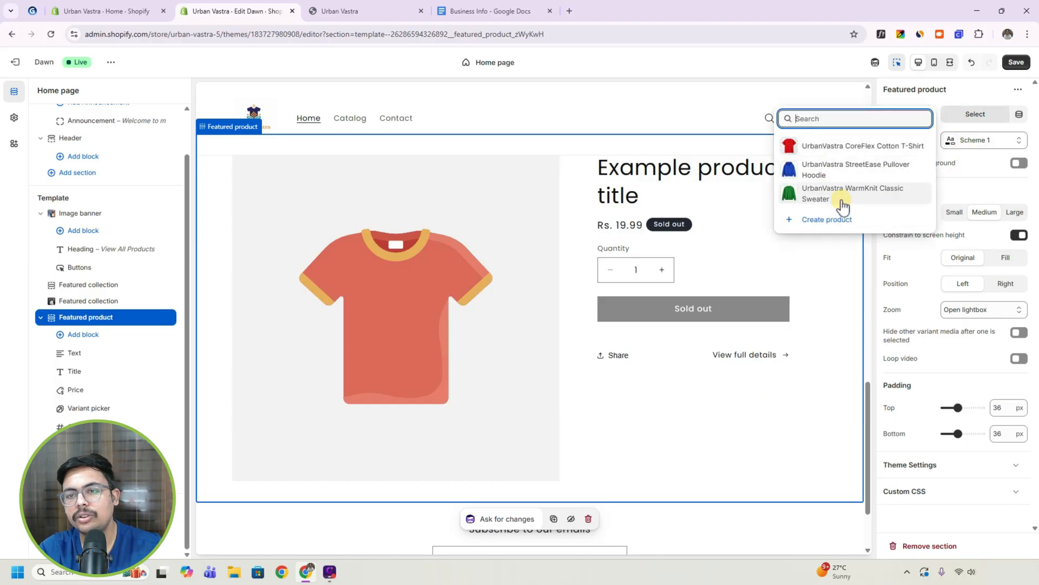
click(829, 174)
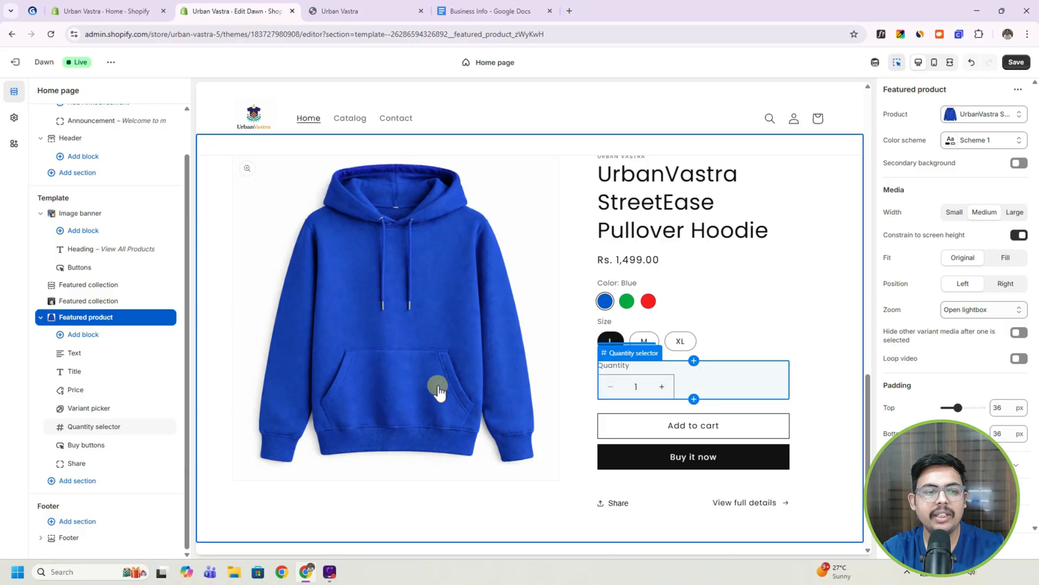
Add a Video section below the featured product and check its embed URL setting.
click(79, 482)
scroll(248, 466, down, 3)
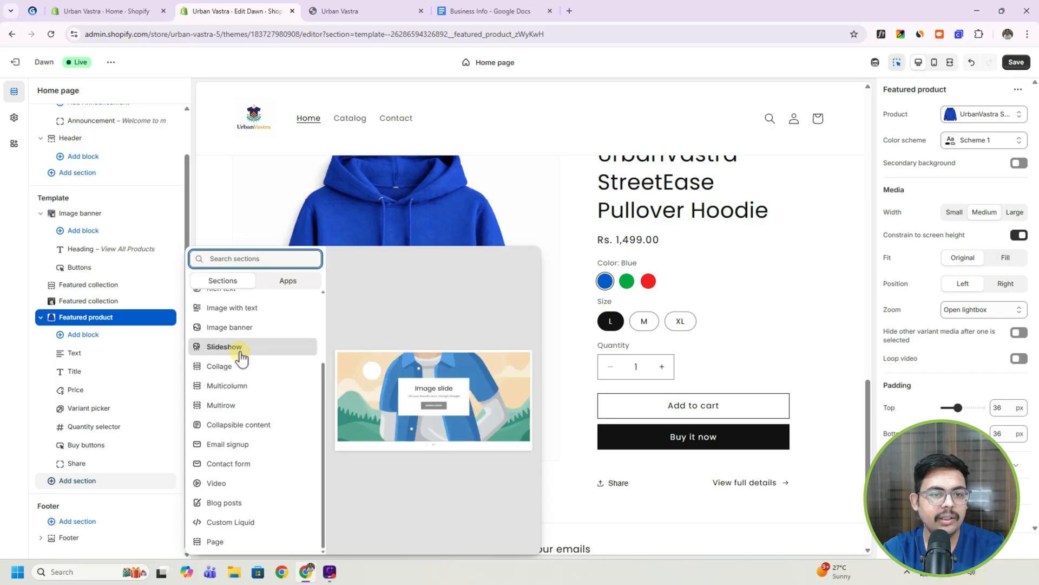
click(235, 487)
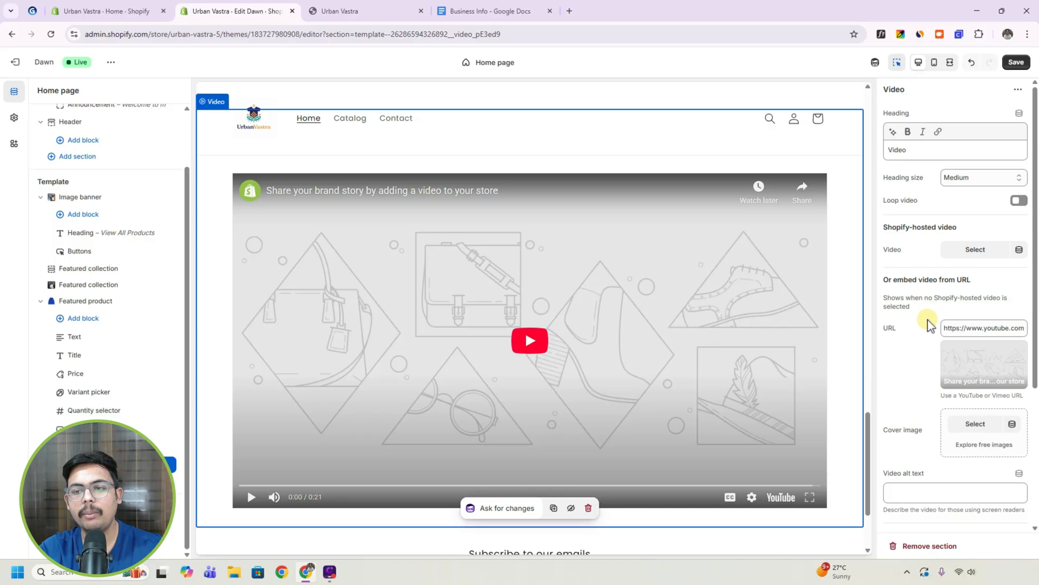
click(978, 327)
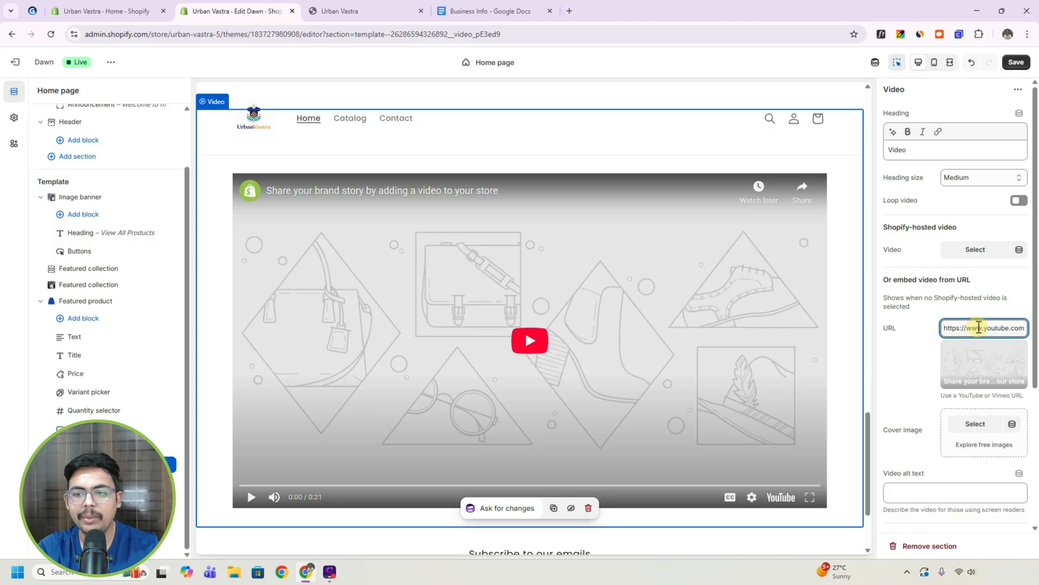
click(907, 431)
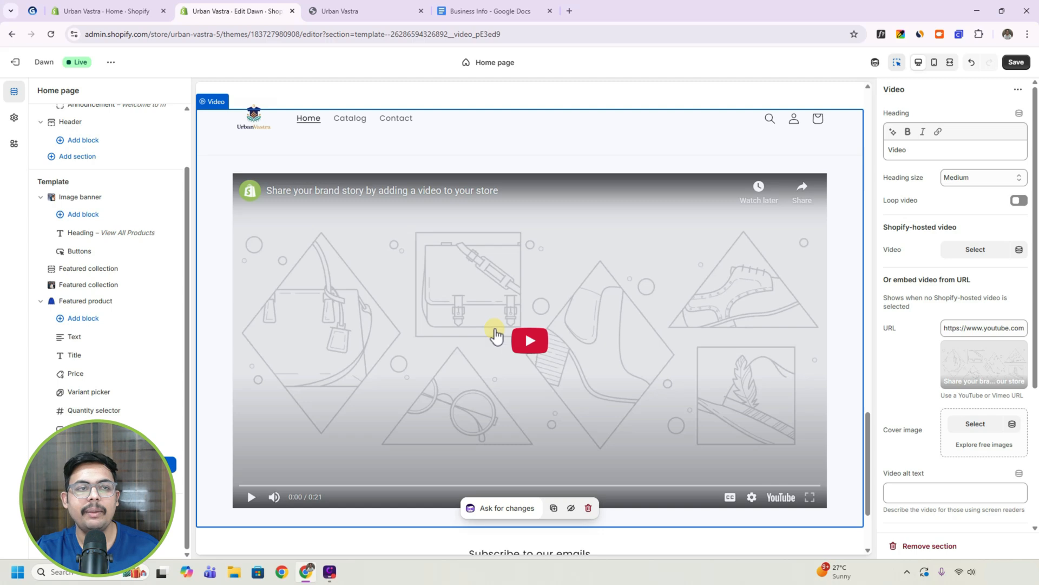
Check the tutorial outline, return to the theme editor, and open the header's Main menu for editing.
click(25, 11)
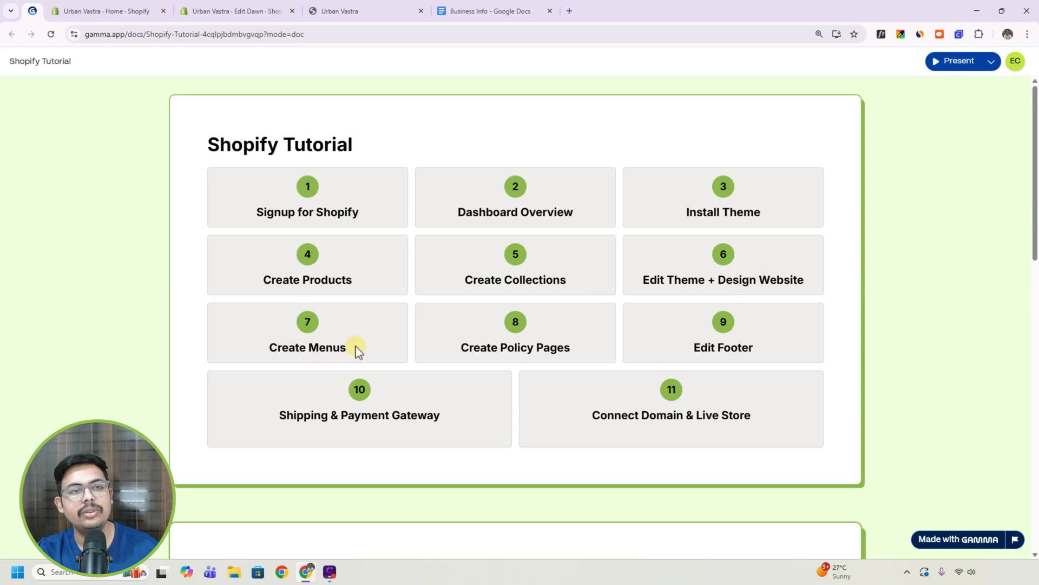
click(221, 11)
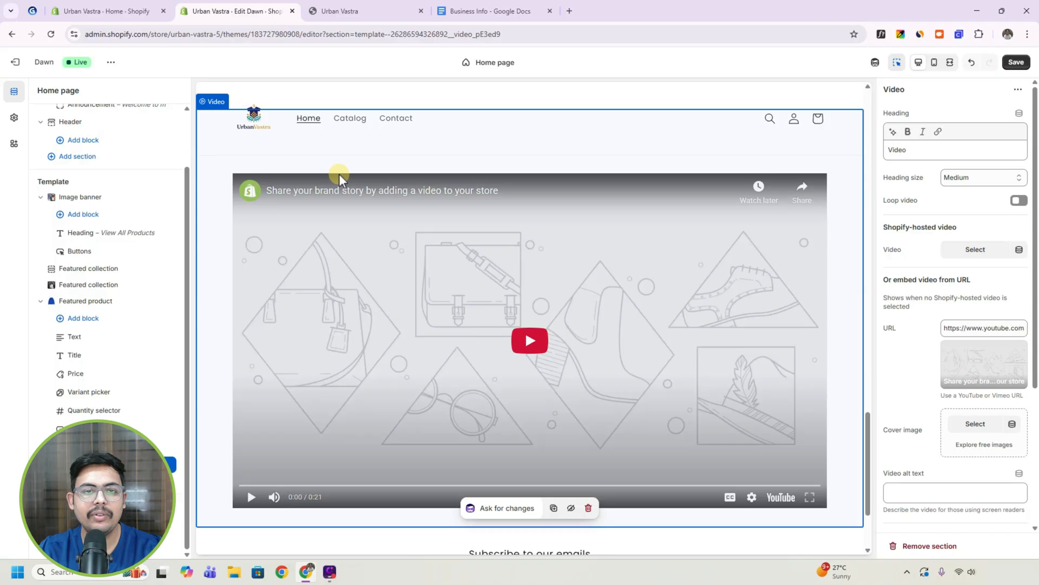
scroll(339, 174, up, 15)
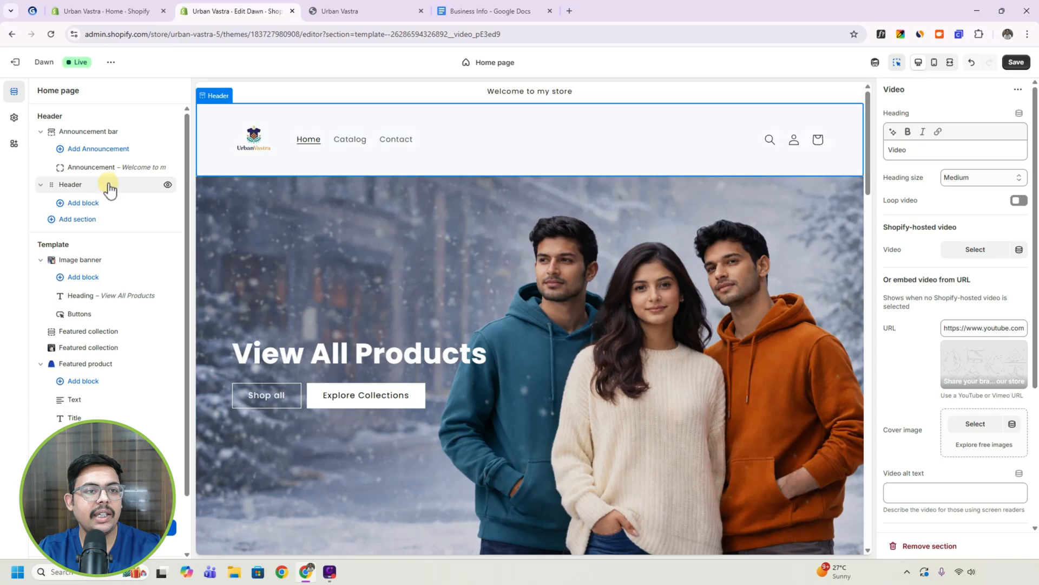
click(110, 187)
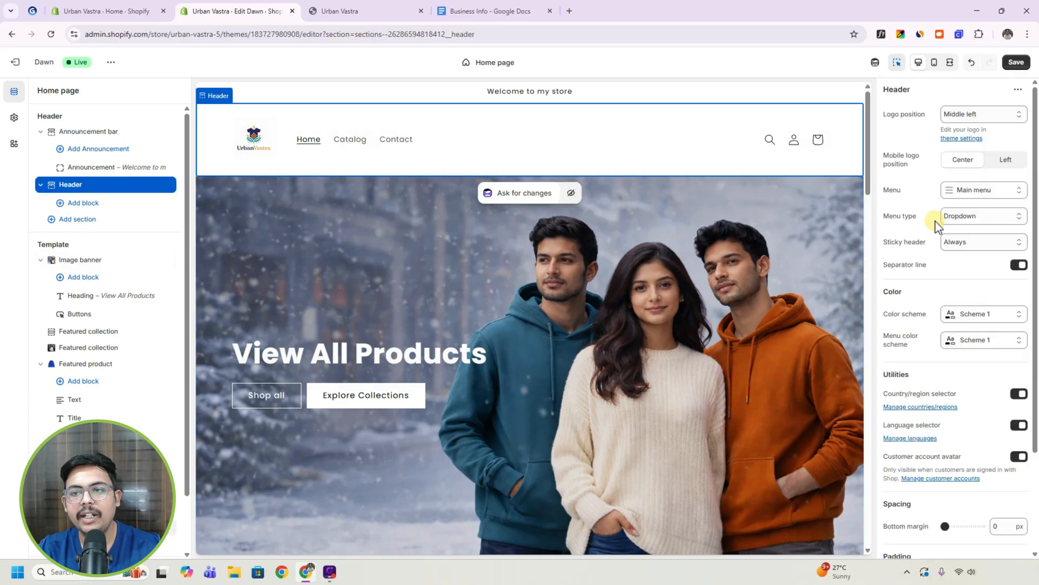
click(977, 194)
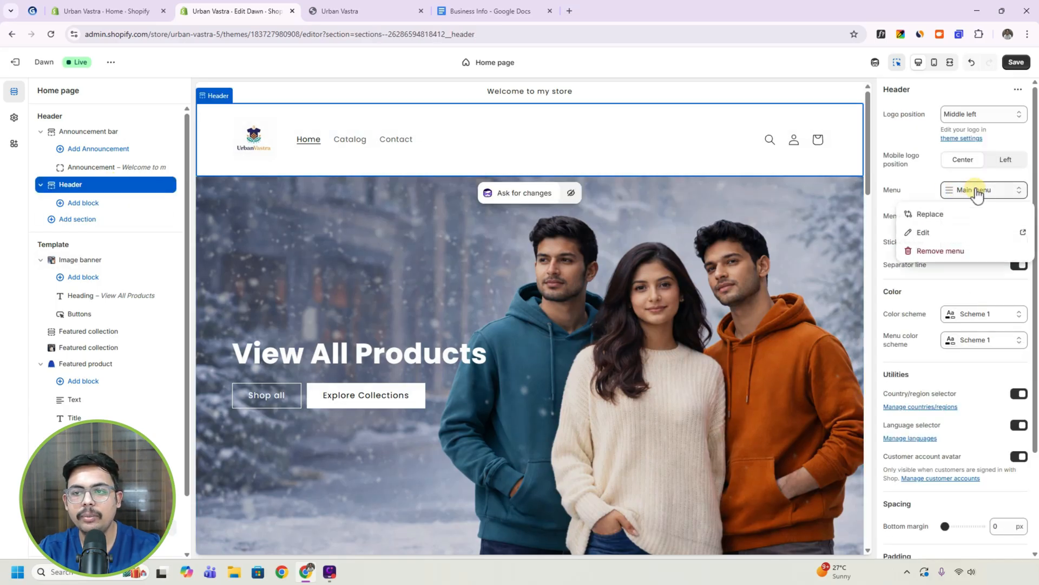
click(927, 234)
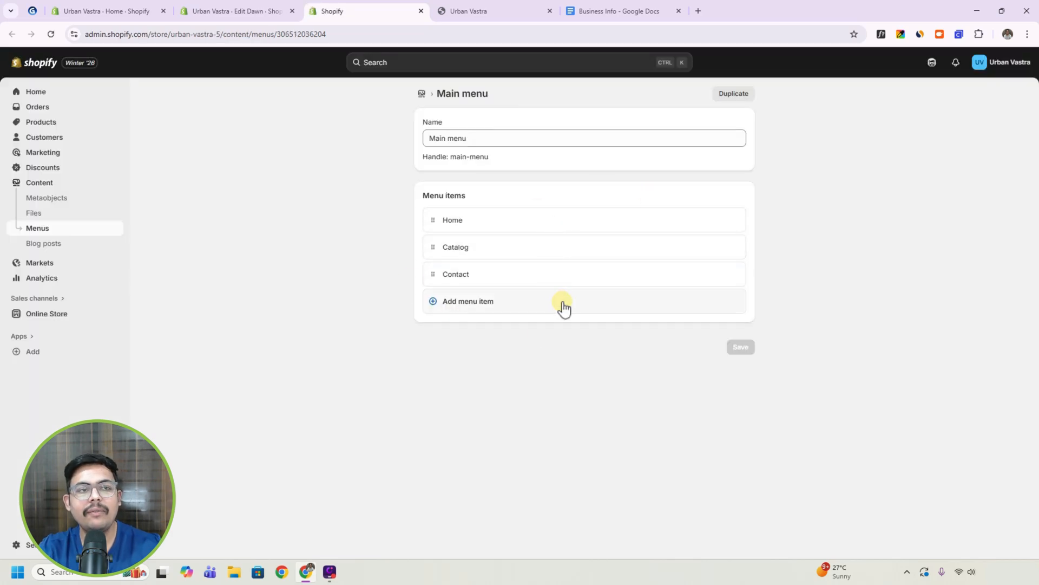
click(232, 11)
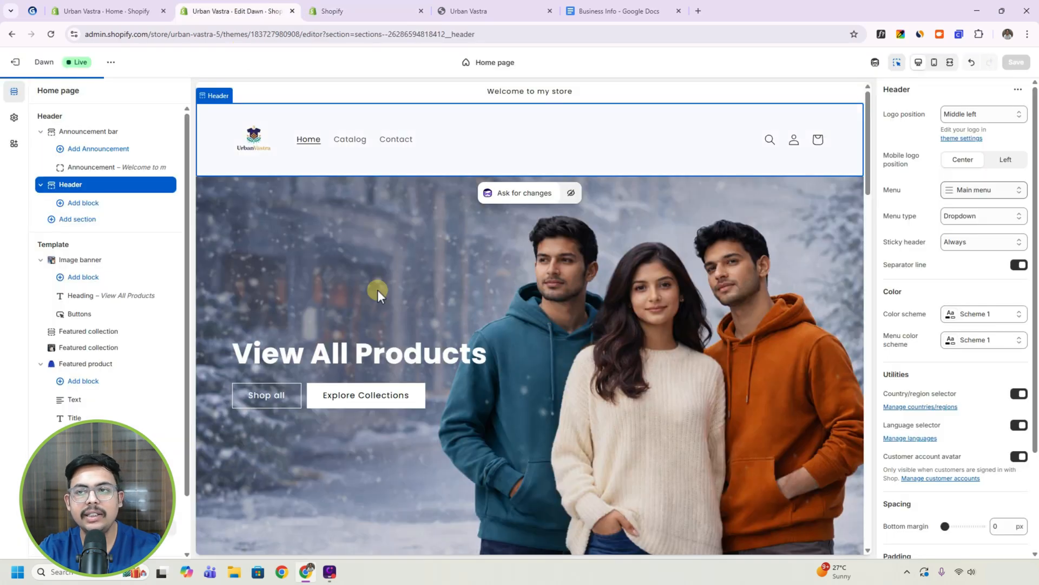
click(344, 10)
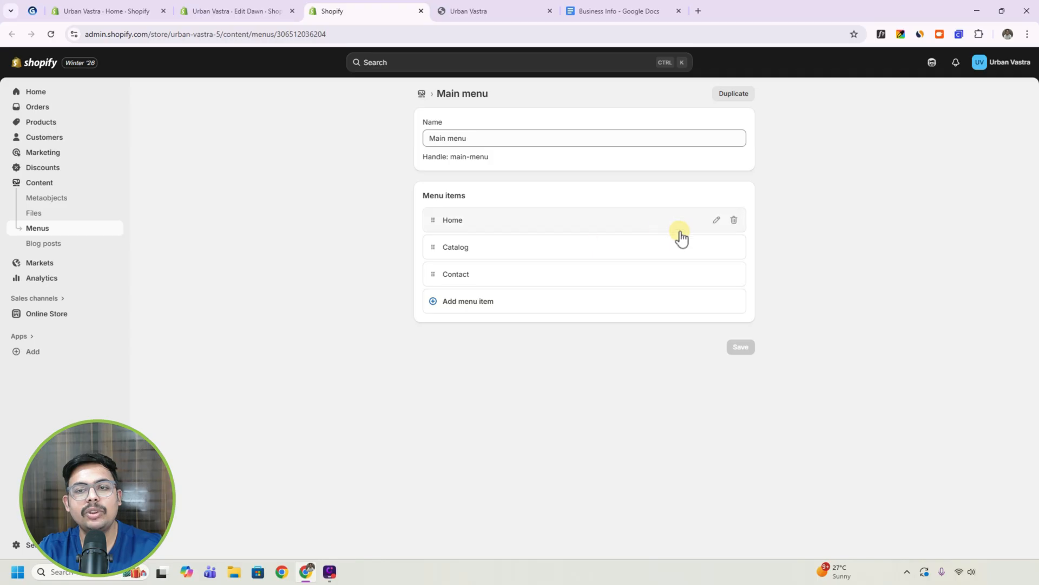
Check the Home item's label and link in the Main menu, and remove the Catalog item.
click(716, 220)
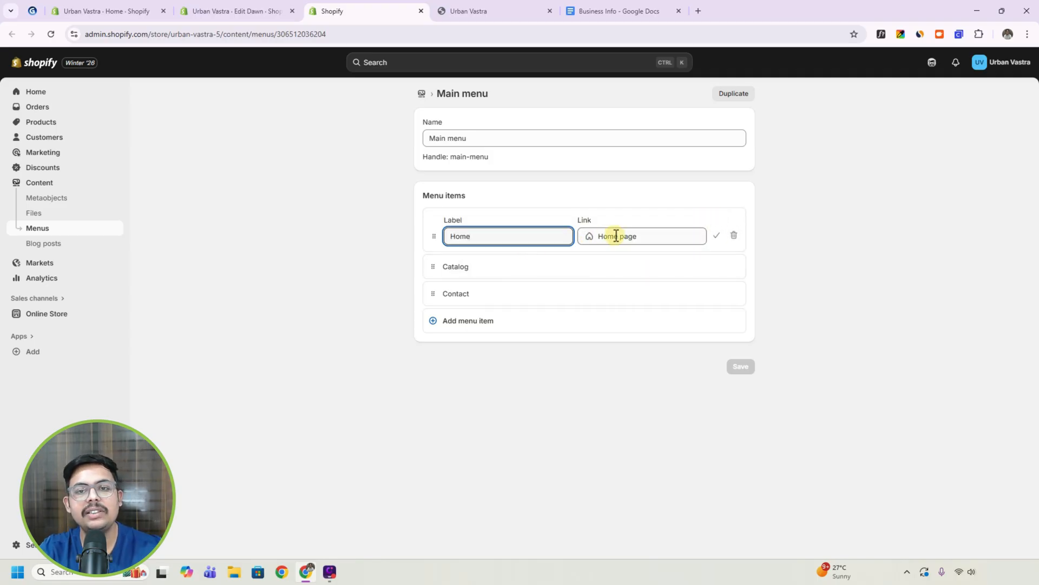
click(717, 236)
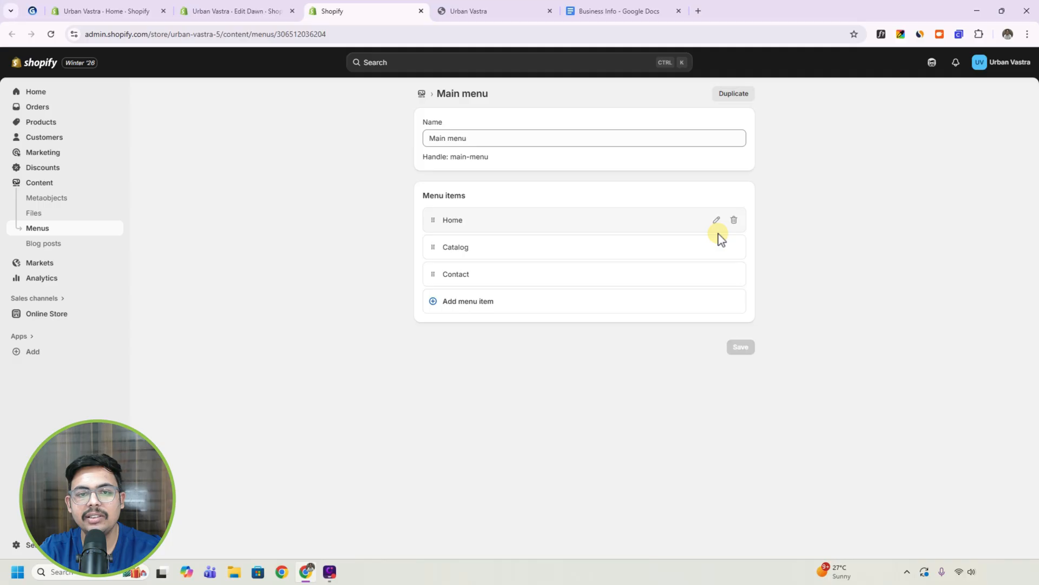
mouse_move(458, 247)
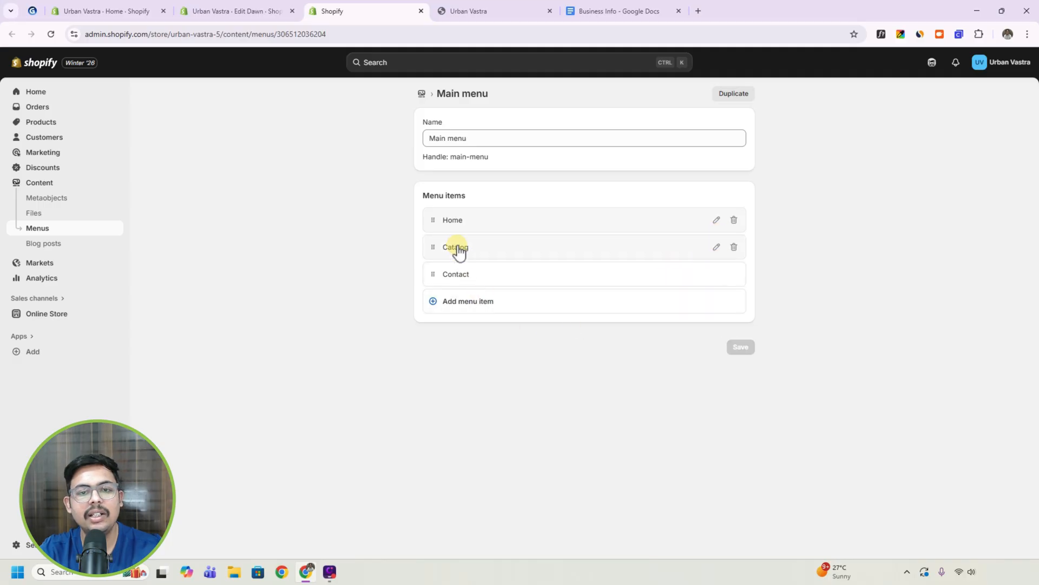
click(734, 248)
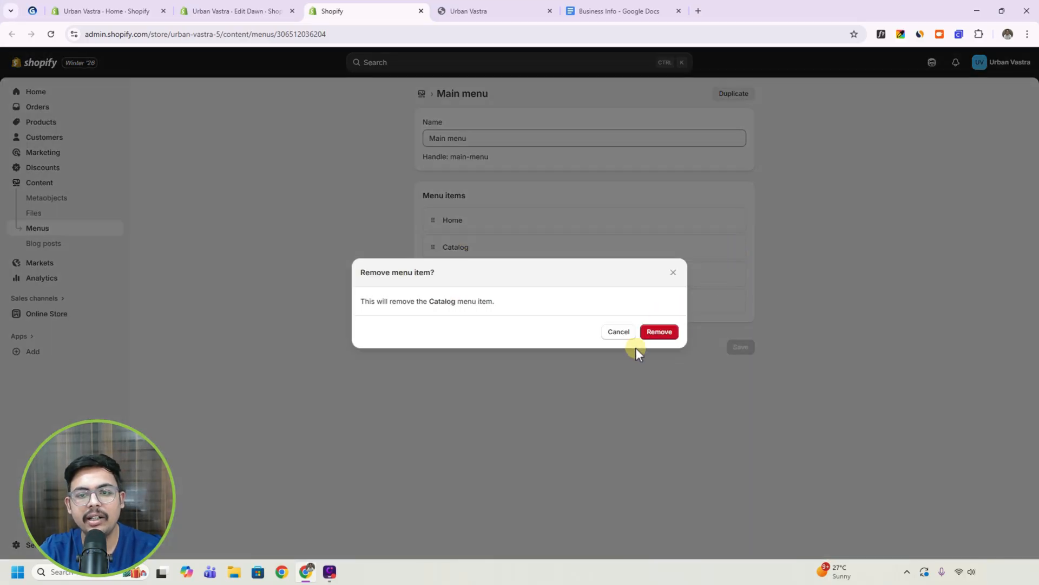
click(667, 333)
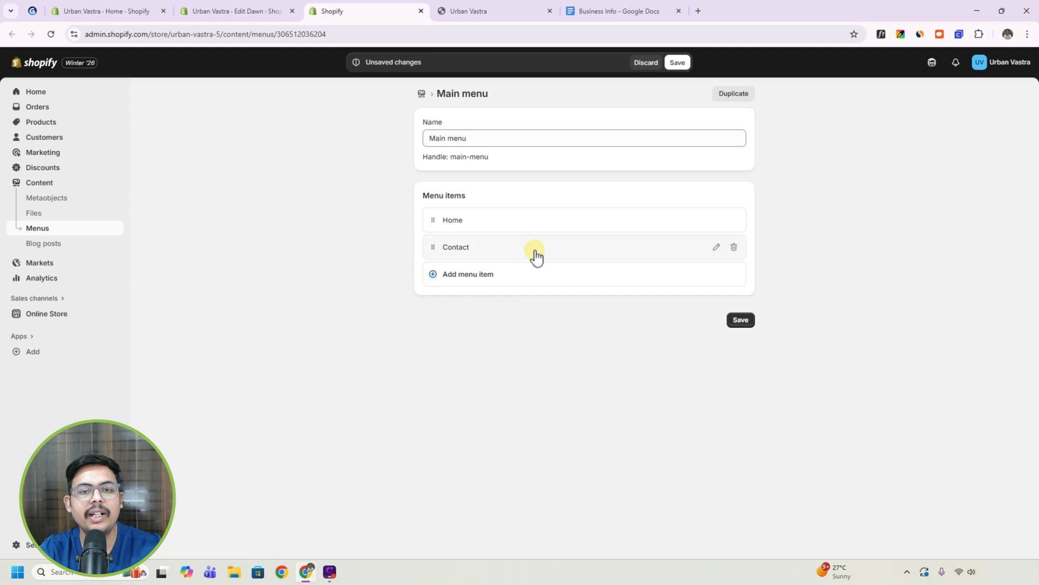
Add a Main menu item labelled "Collections" that links to All collections.
click(461, 282)
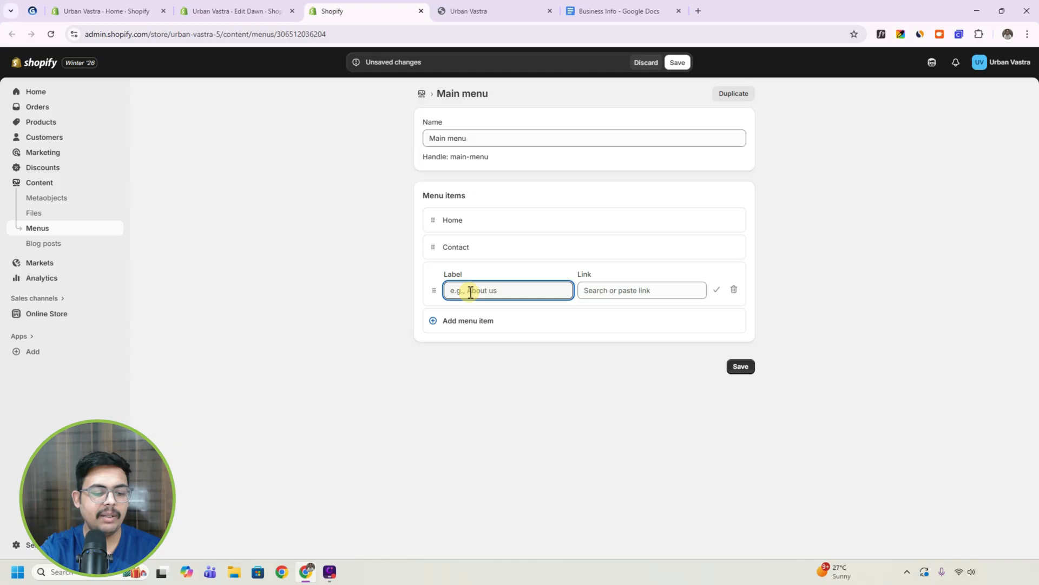
text(Collect)
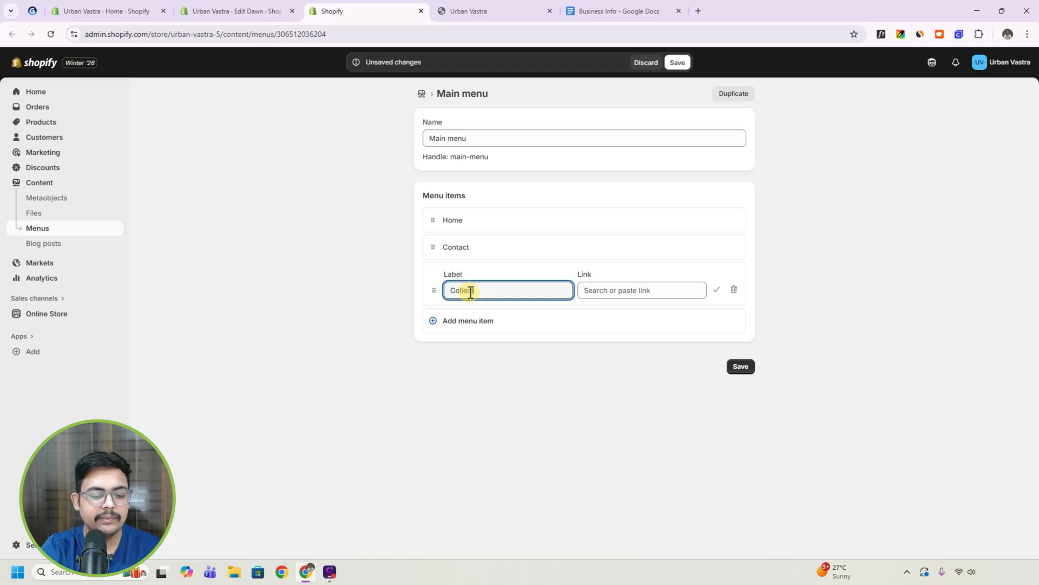
text(ions)
click(610, 290)
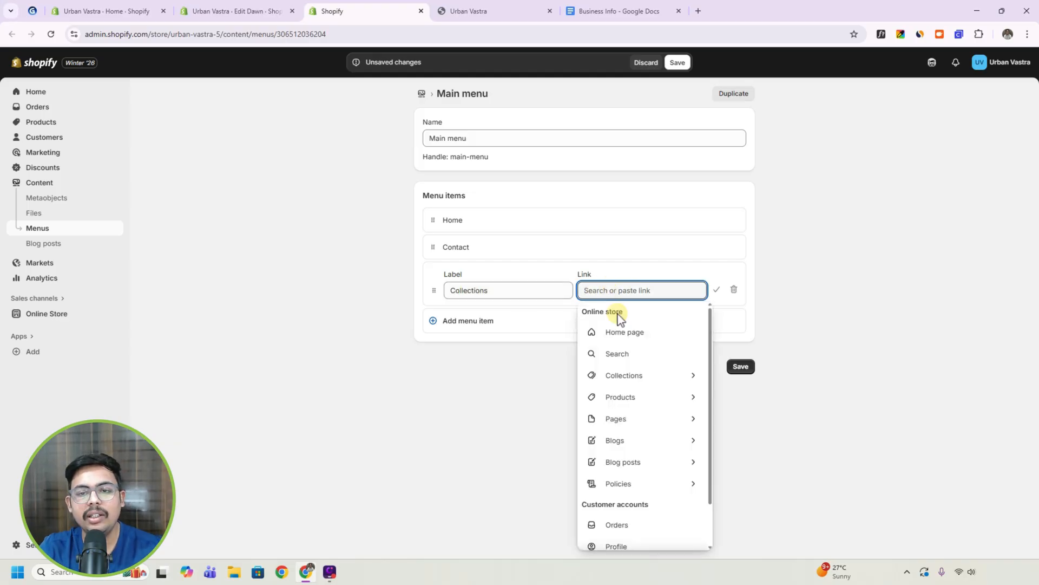
click(641, 376)
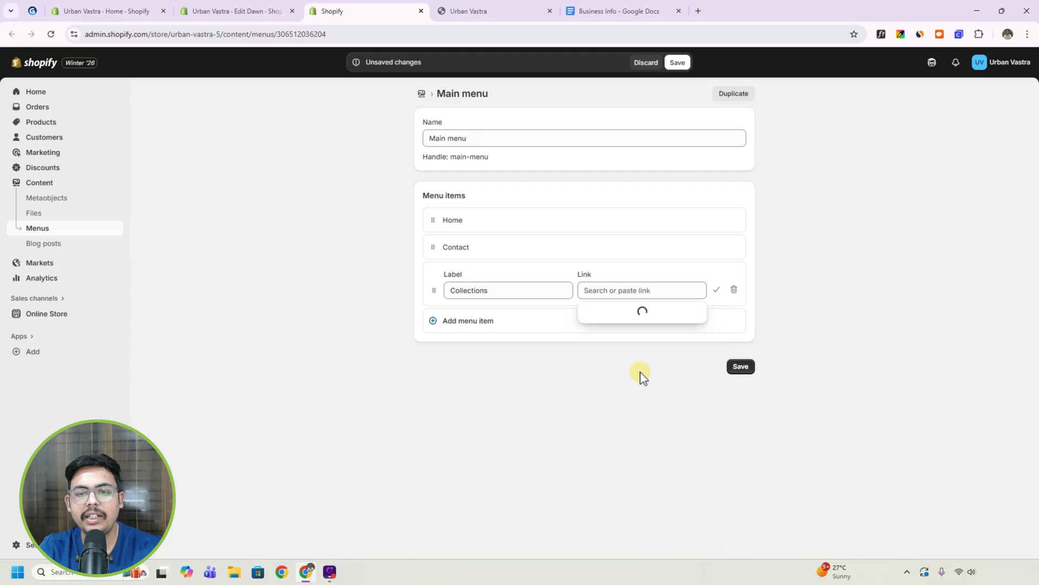
click(627, 336)
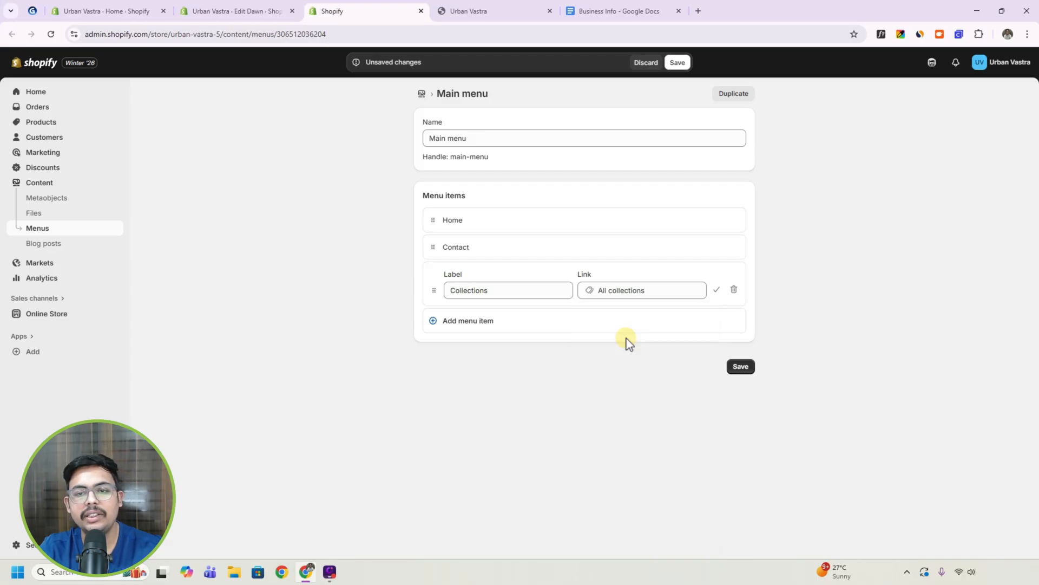
click(716, 290)
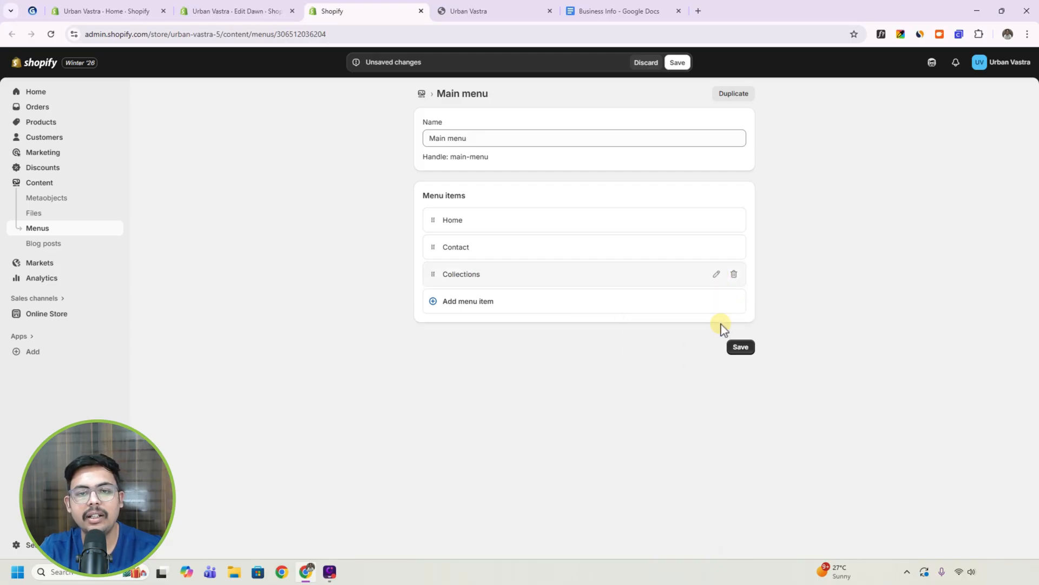
Save the edited Main menu, return to the theme editor and save the Dawn theme's changes.
click(742, 347)
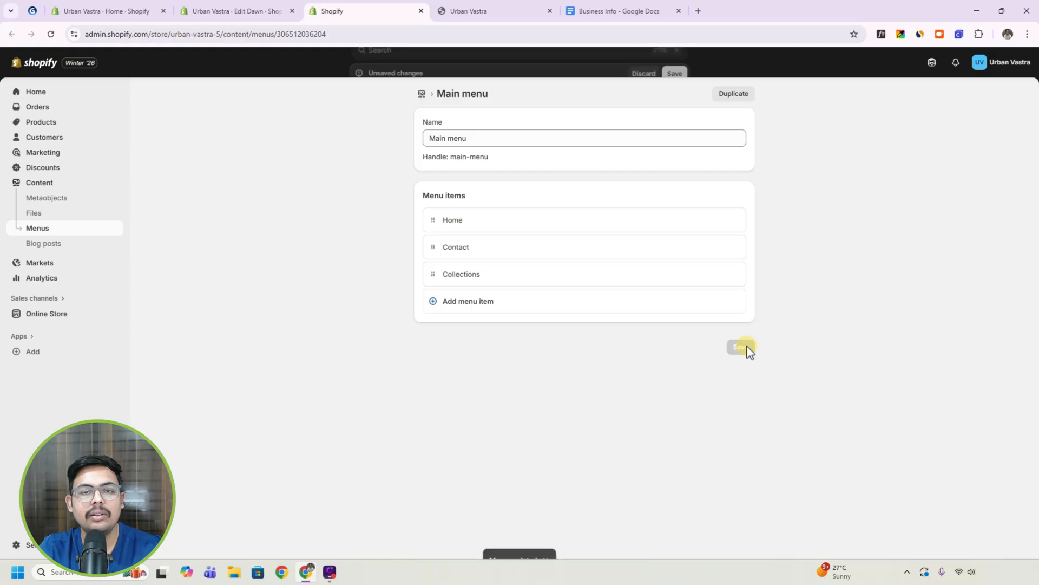
click(230, 7)
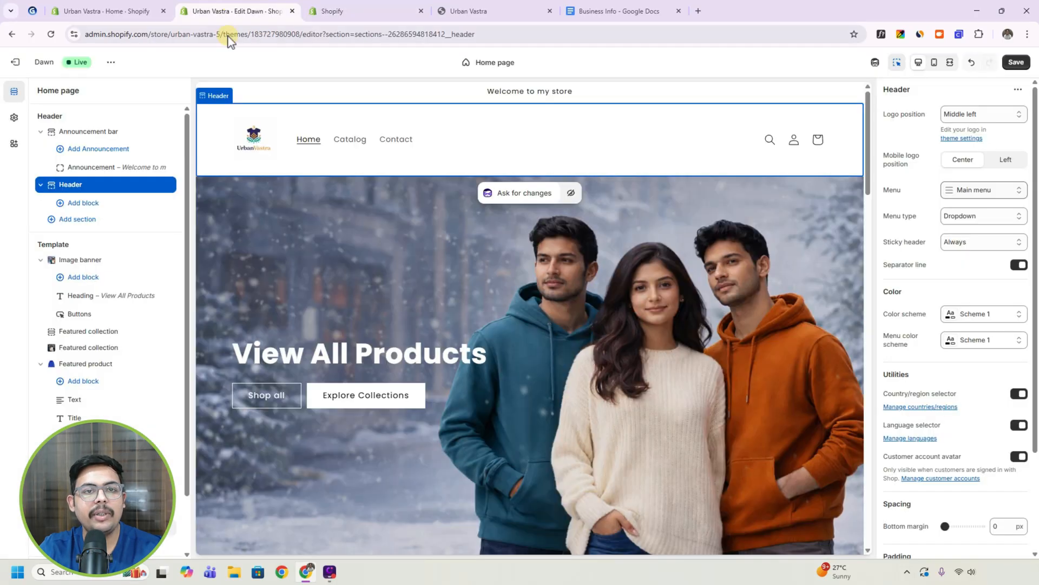
click(1016, 63)
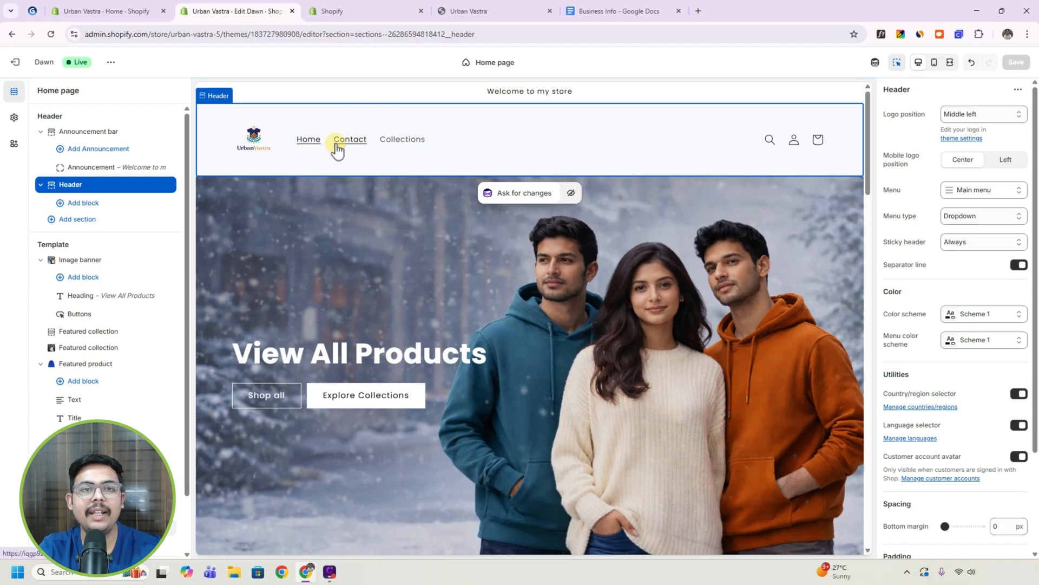
Move Collections above Contact in the Main menu, save it, and reload the theme editor to update the header.
click(346, 10)
drag(433, 279, 427, 259)
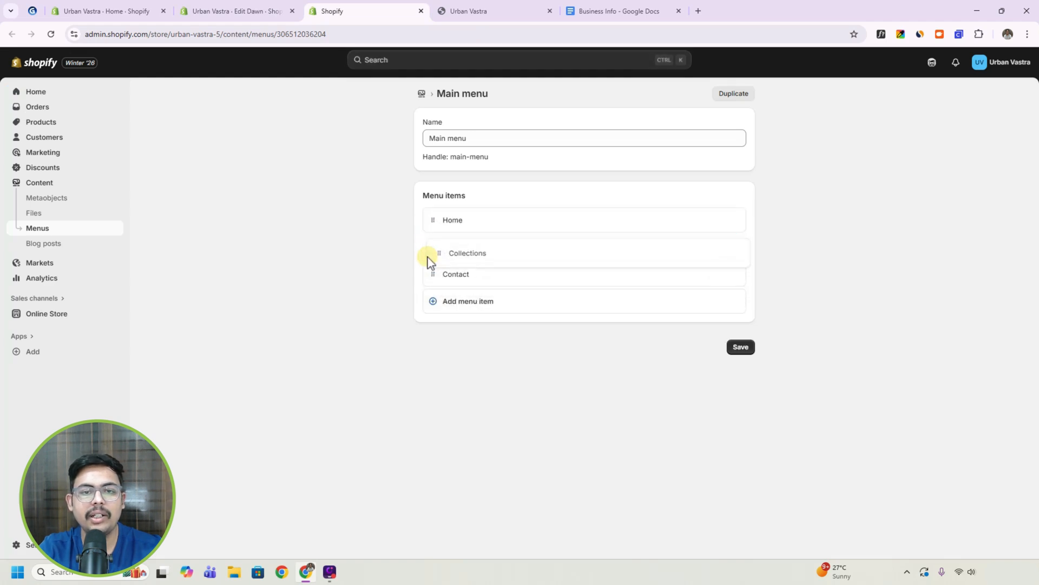
click(738, 349)
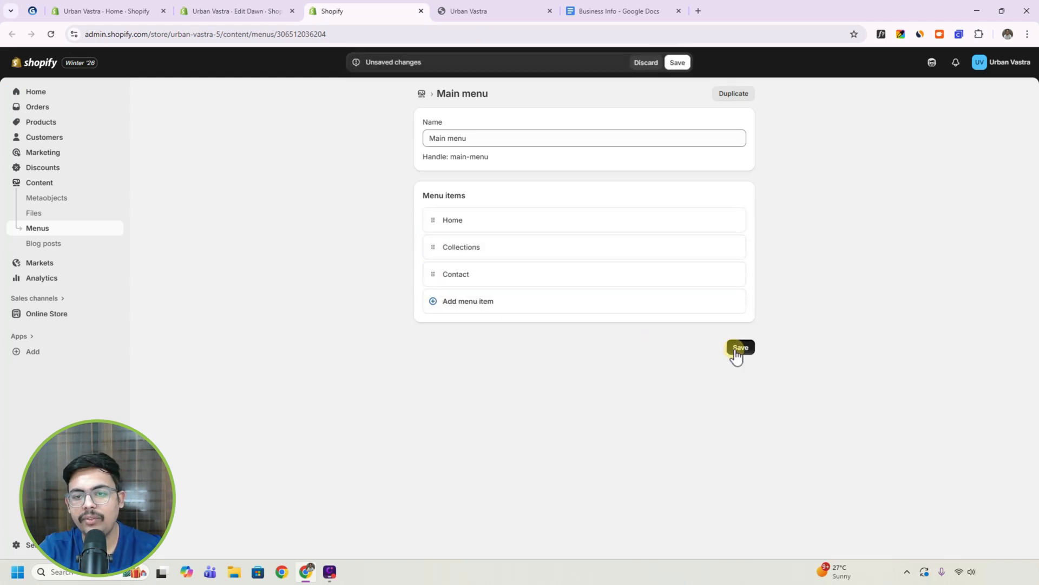
click(227, 6)
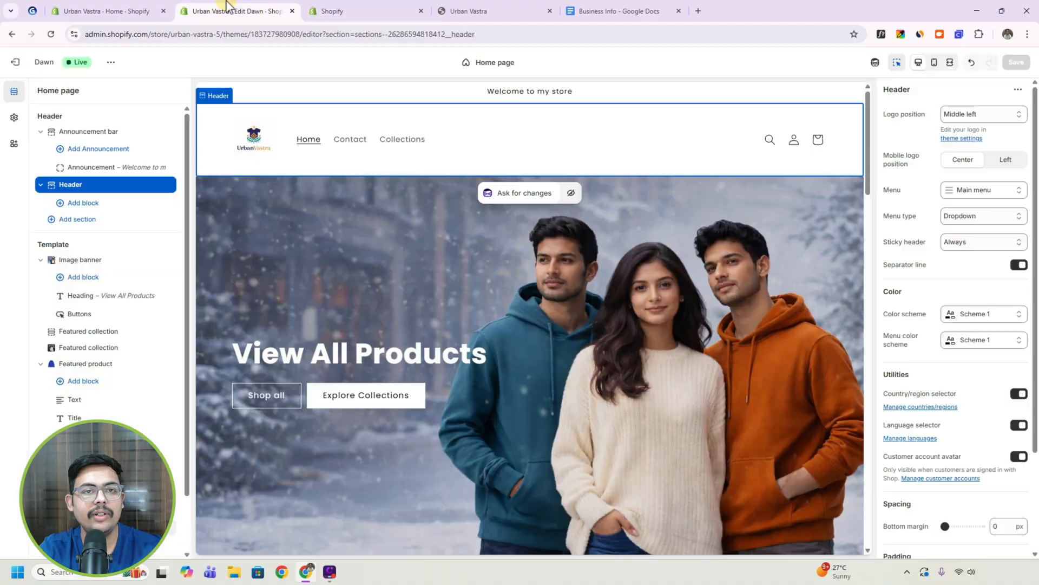
click(52, 35)
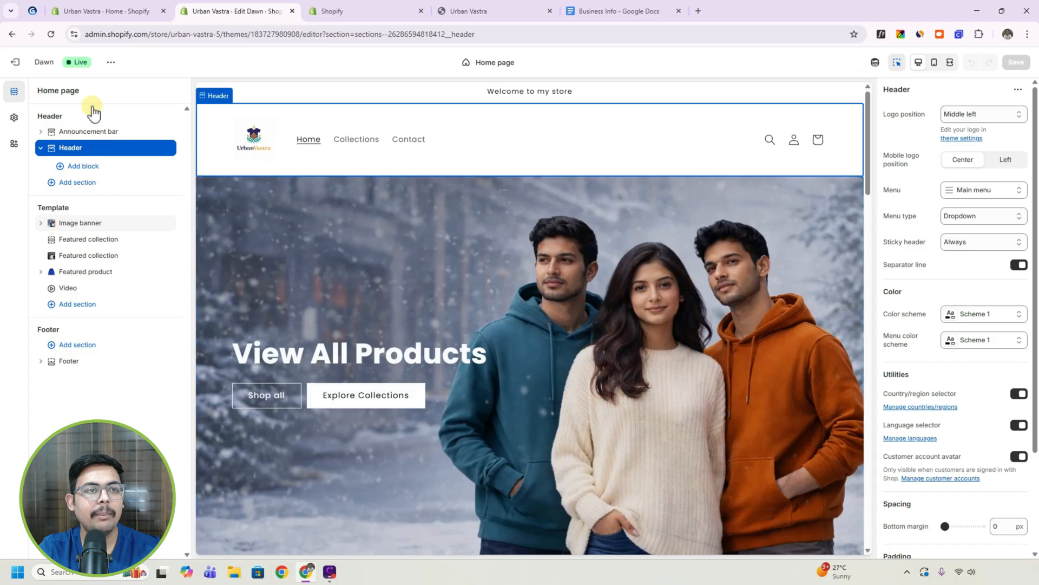
Check the tutorial outline, then leave the theme editor and open the store's Policies settings.
click(32, 11)
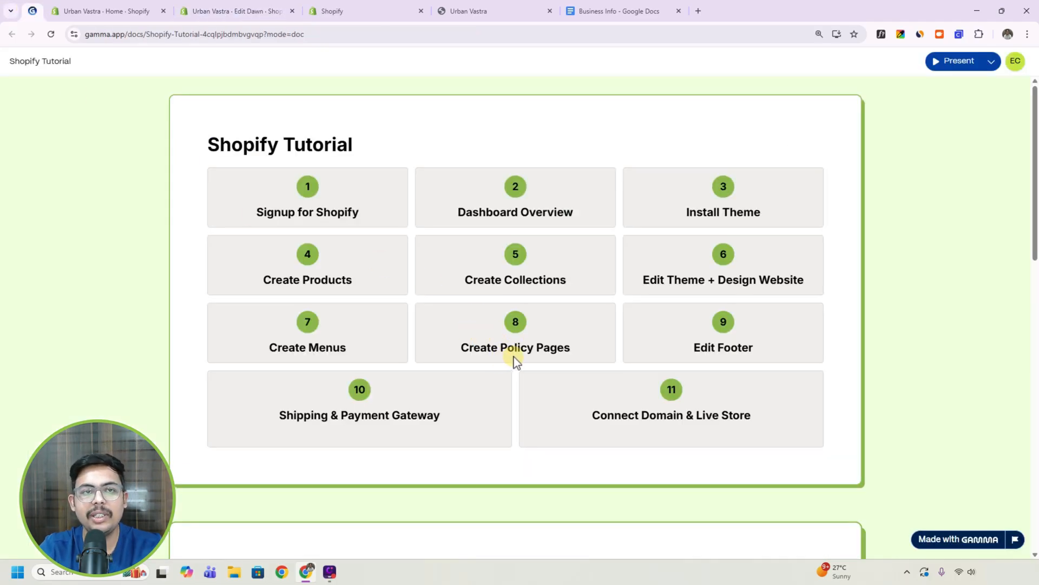
click(271, 11)
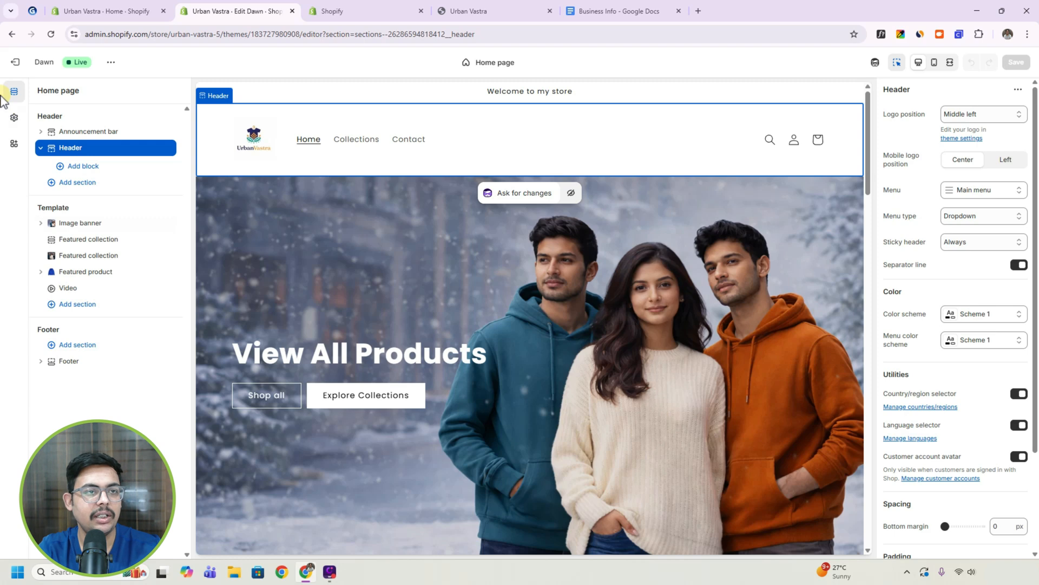
click(14, 68)
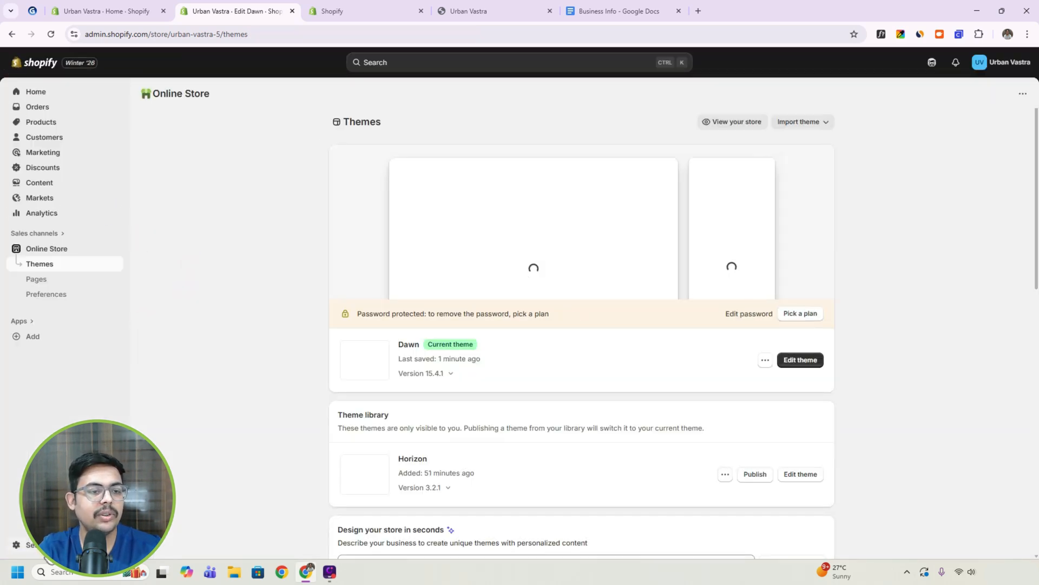
click(44, 557)
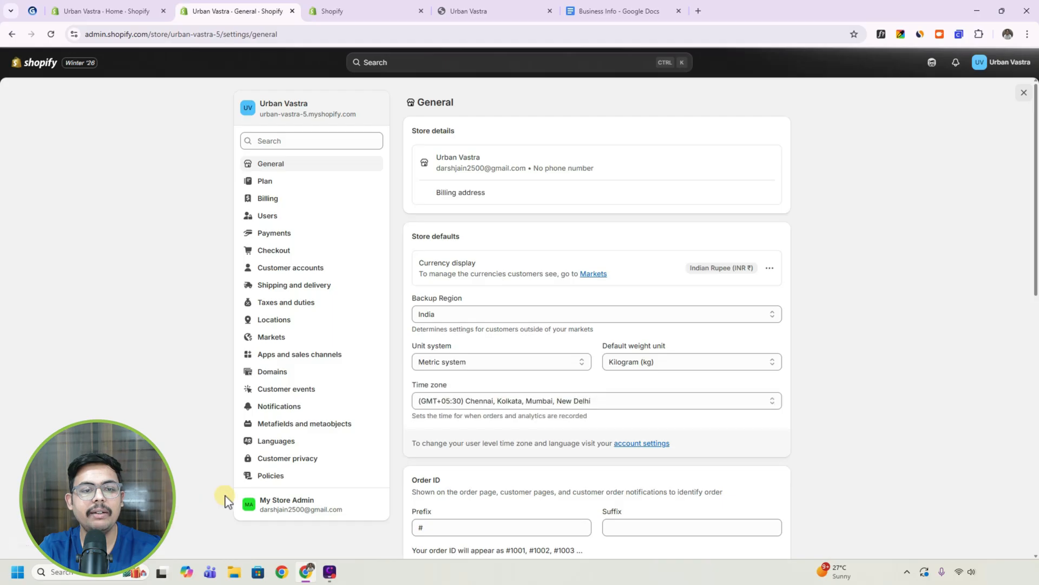
click(268, 476)
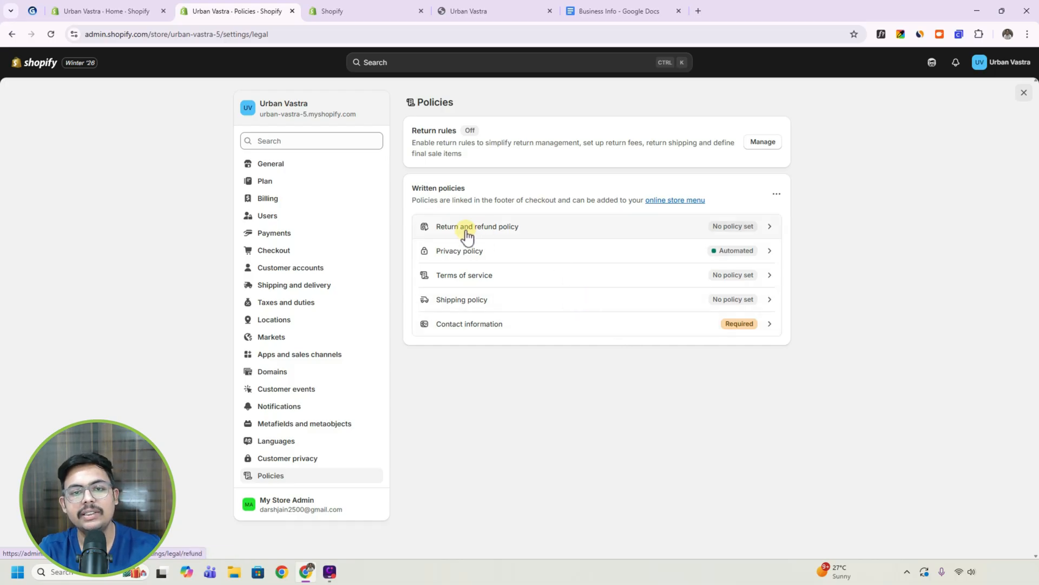
Fill the Return and refund policy with the template, review its text, and publish it.
click(562, 235)
click(629, 258)
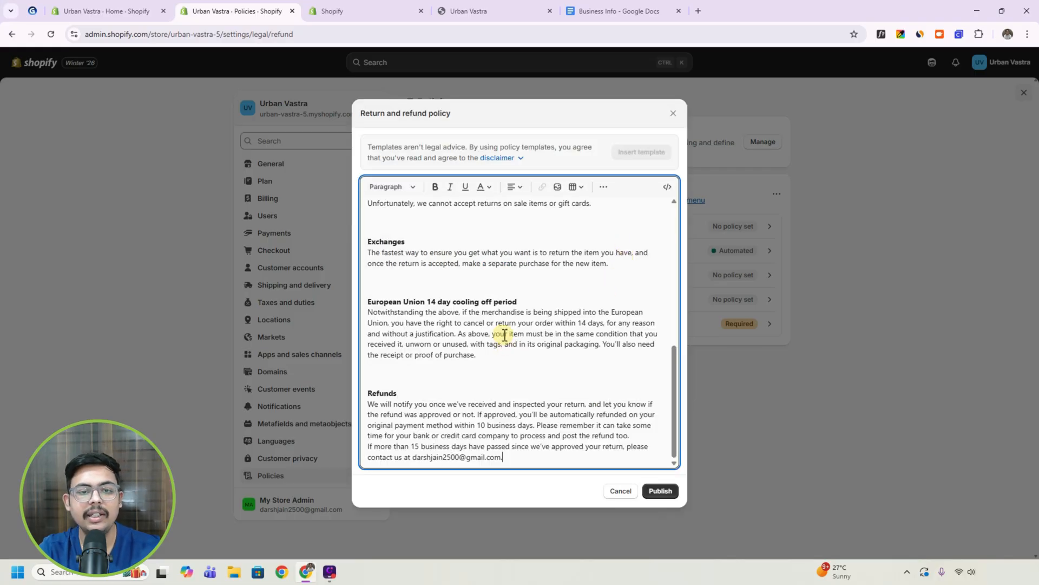
scroll(529, 423, up, 3)
scroll(529, 423, up, 3)
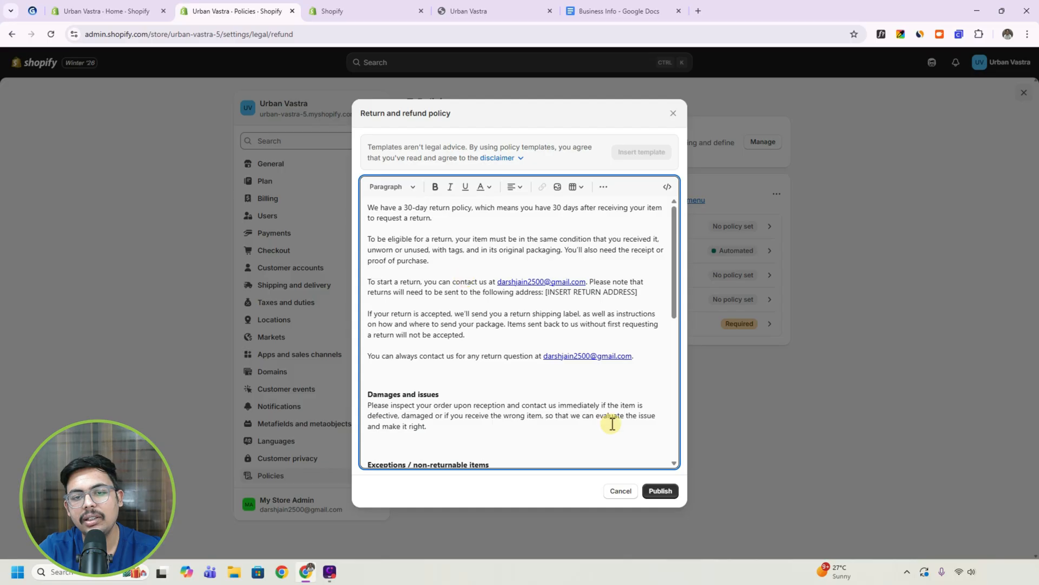
click(660, 493)
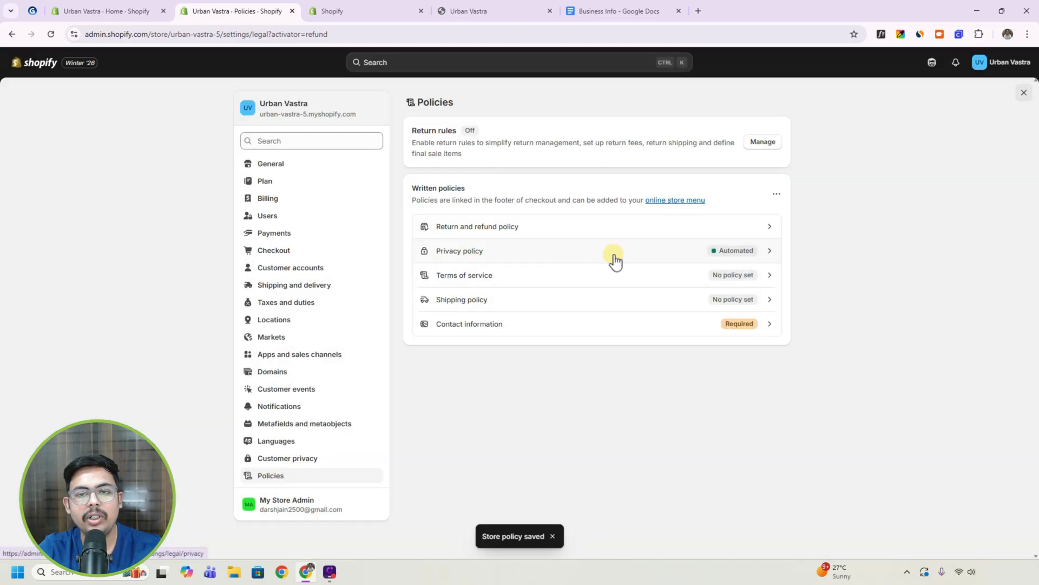
View the automated Privacy policy without editing it, and publish the Terms of service using the inserted template.
click(615, 260)
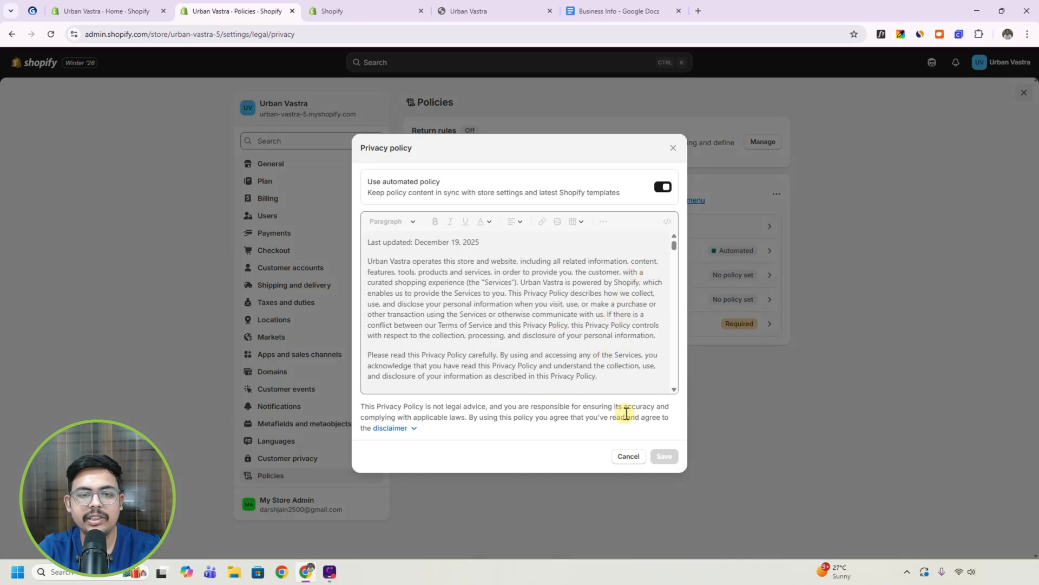
click(628, 456)
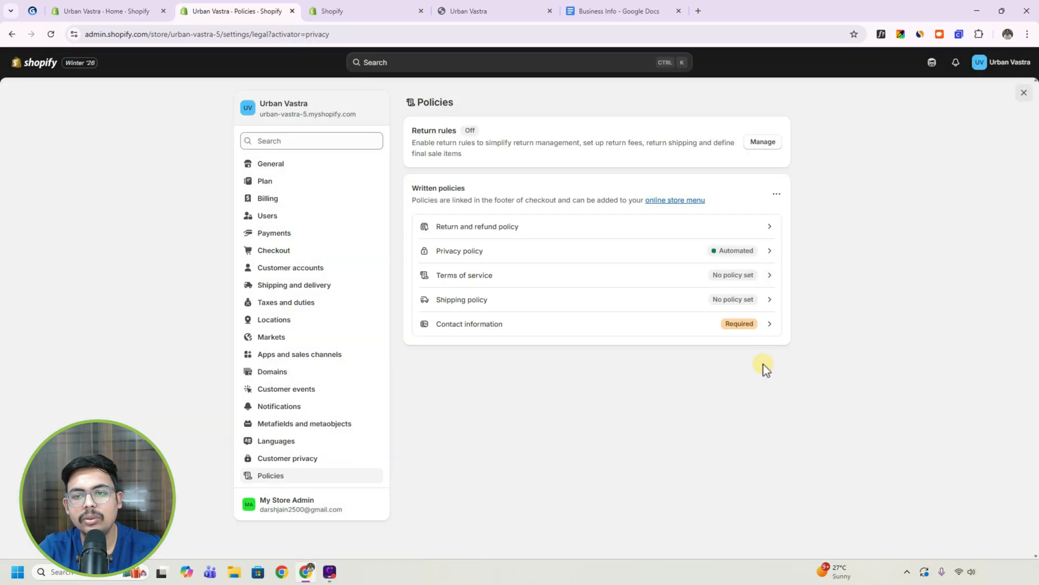
click(731, 282)
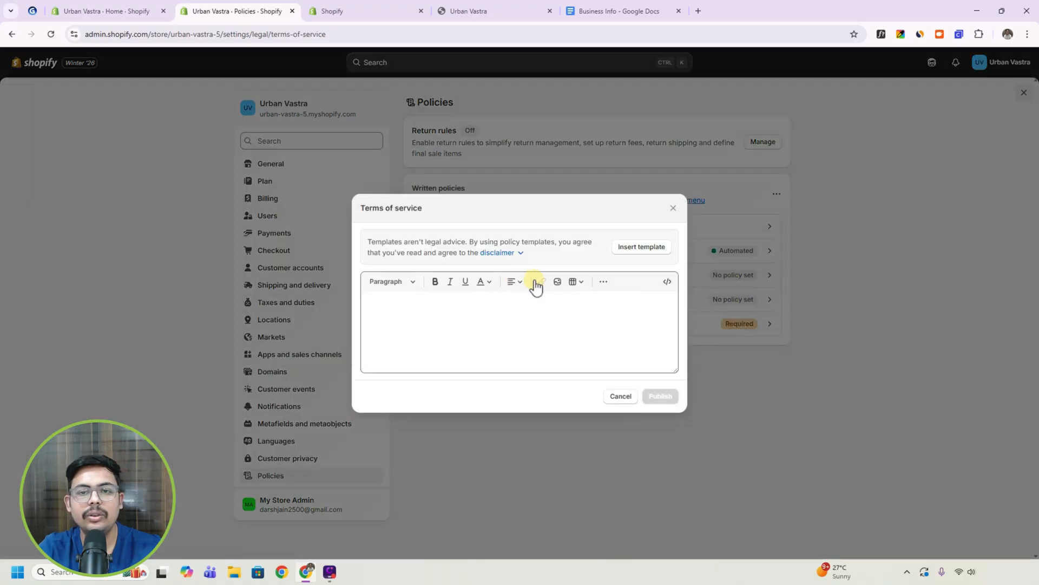
click(636, 253)
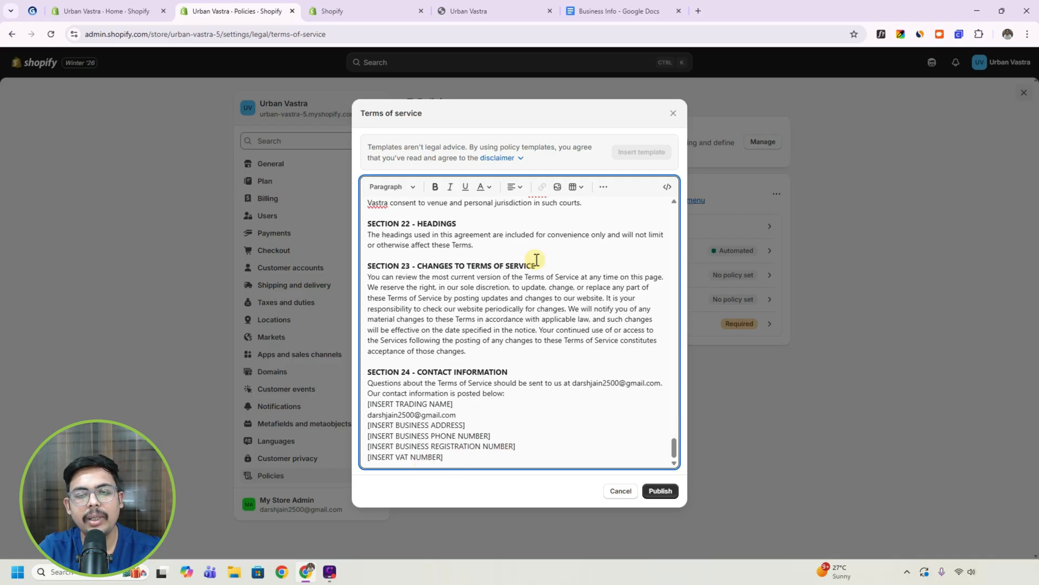
click(659, 492)
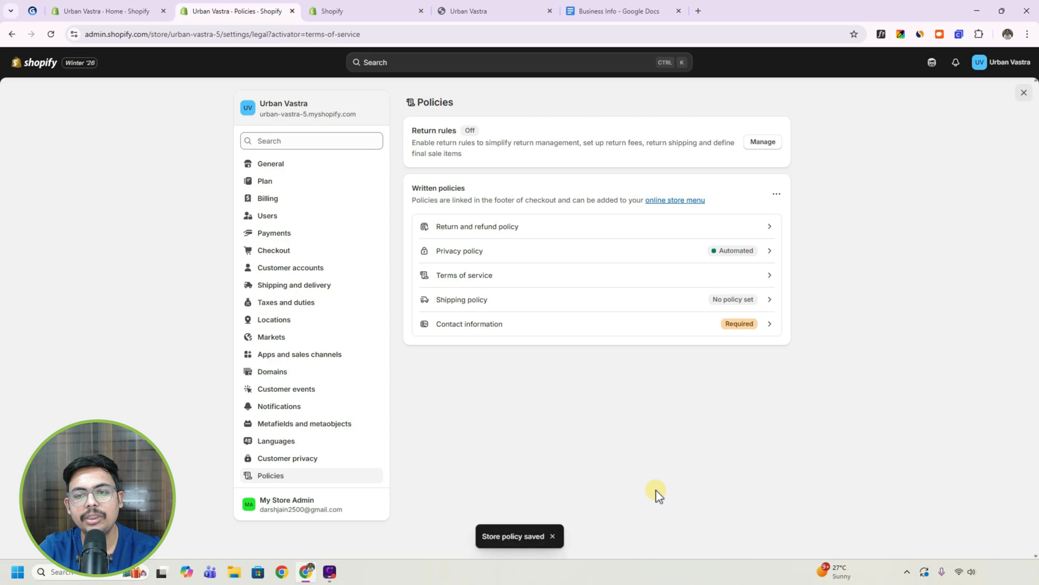
Paste the UrbanVastra shipping policy text from the Business Info document into the Shipping policy and publish it.
click(744, 305)
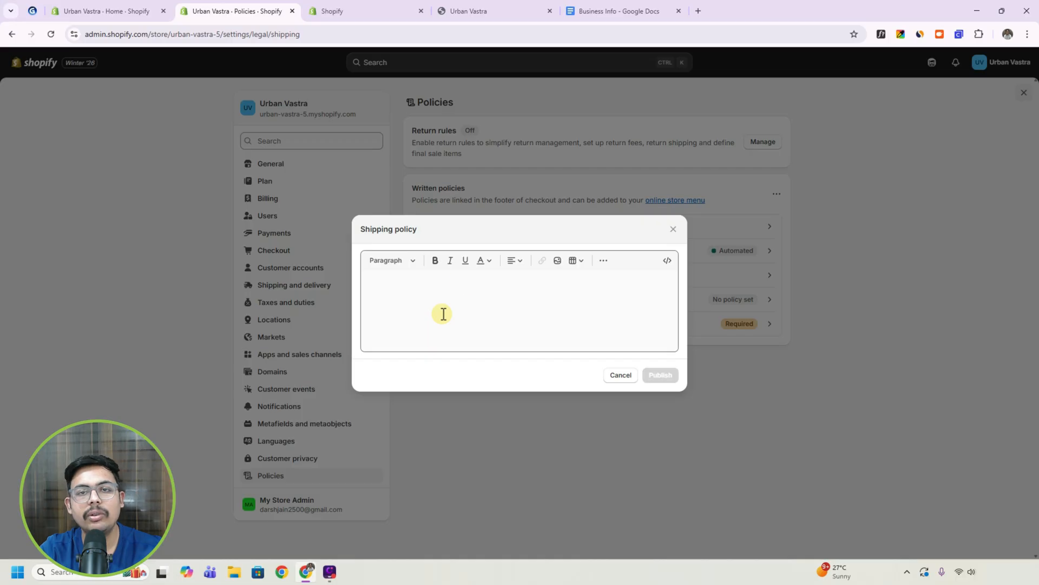
click(587, 11)
click(396, 283)
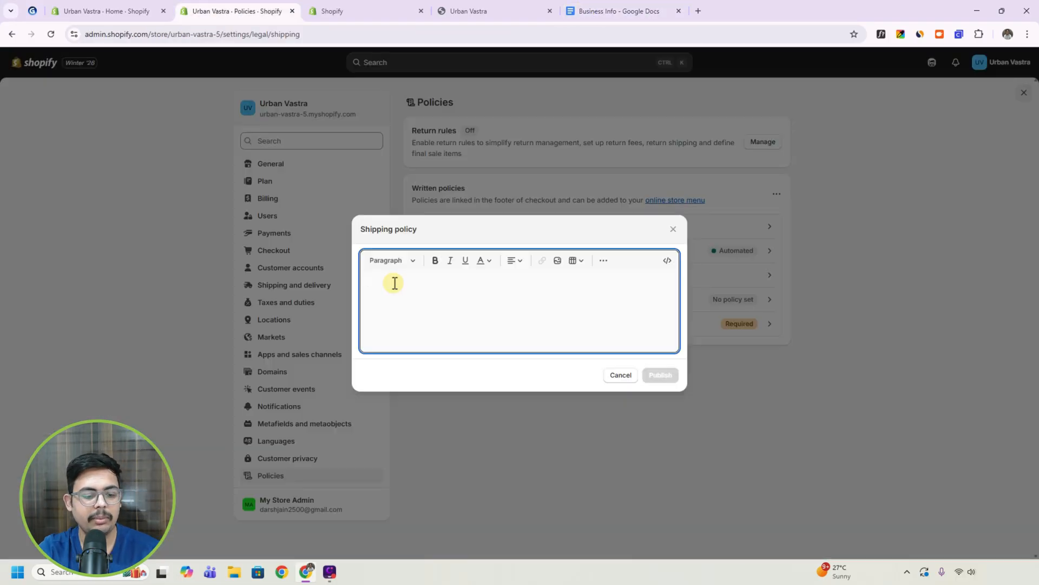
key(ctrl+v)
scroll(488, 319, up, 10)
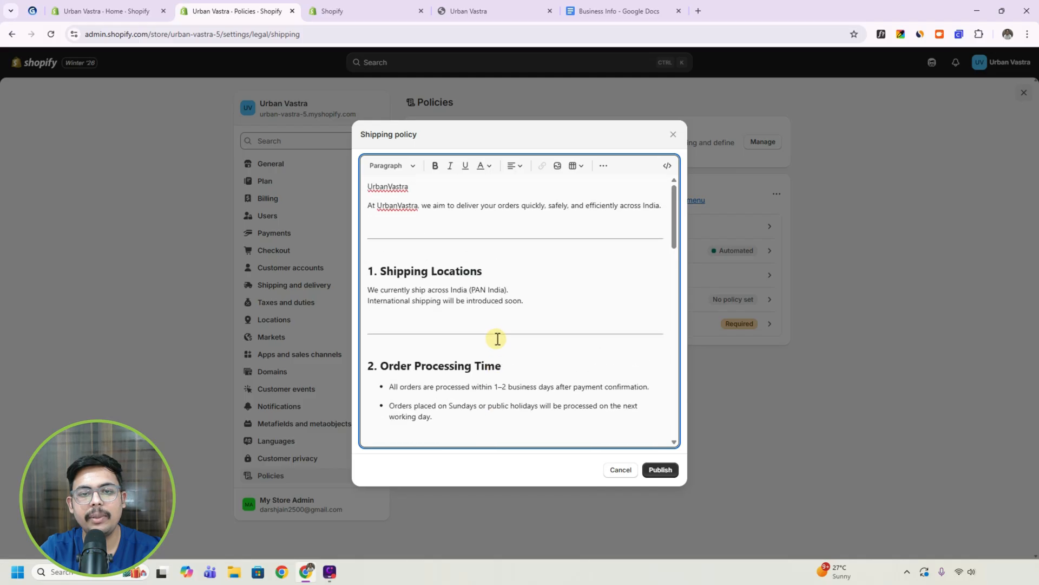
click(664, 470)
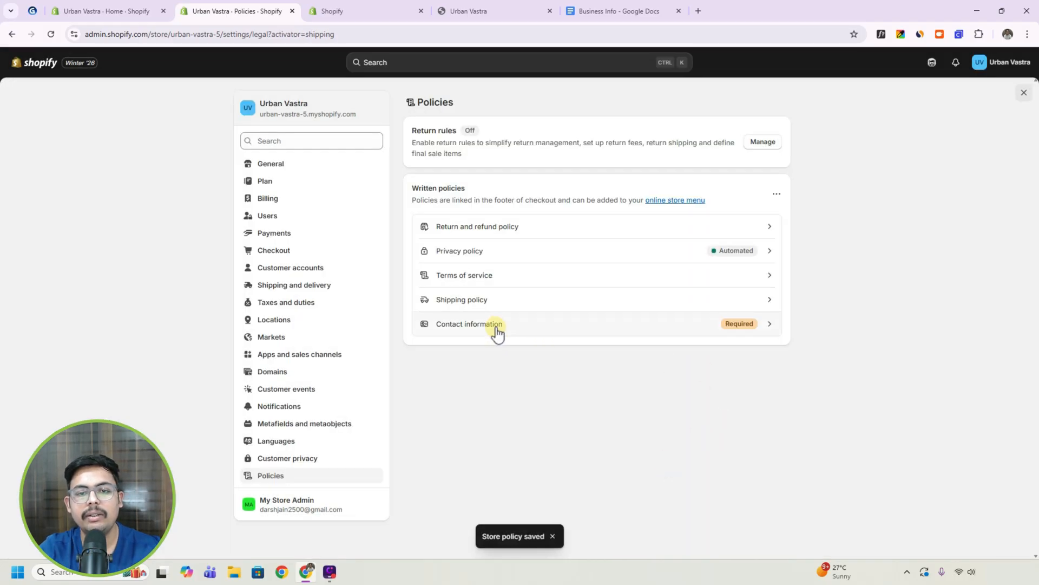
Fill the Contact information policy with the template and publish it.
click(518, 332)
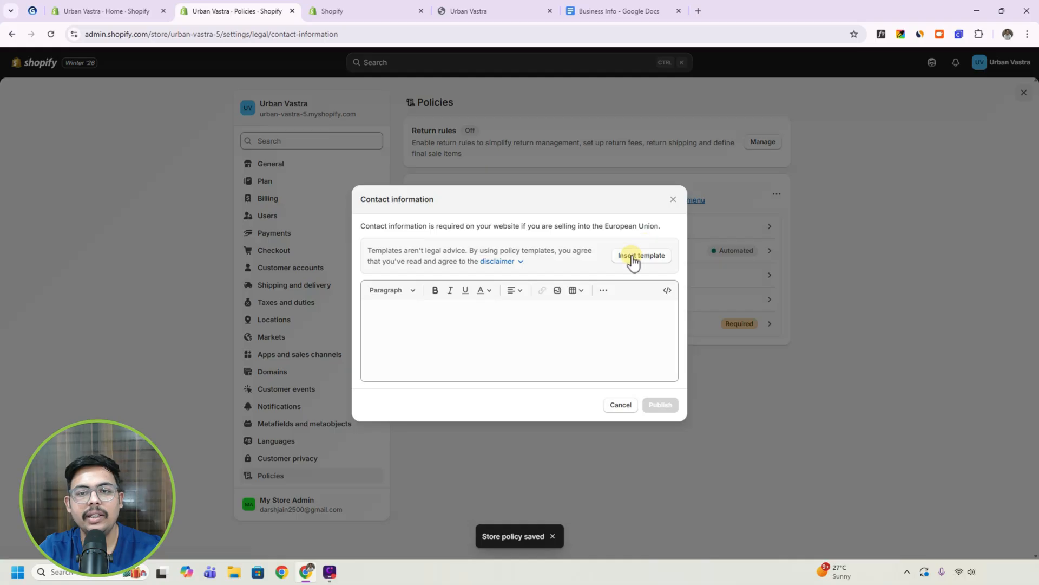
click(632, 235)
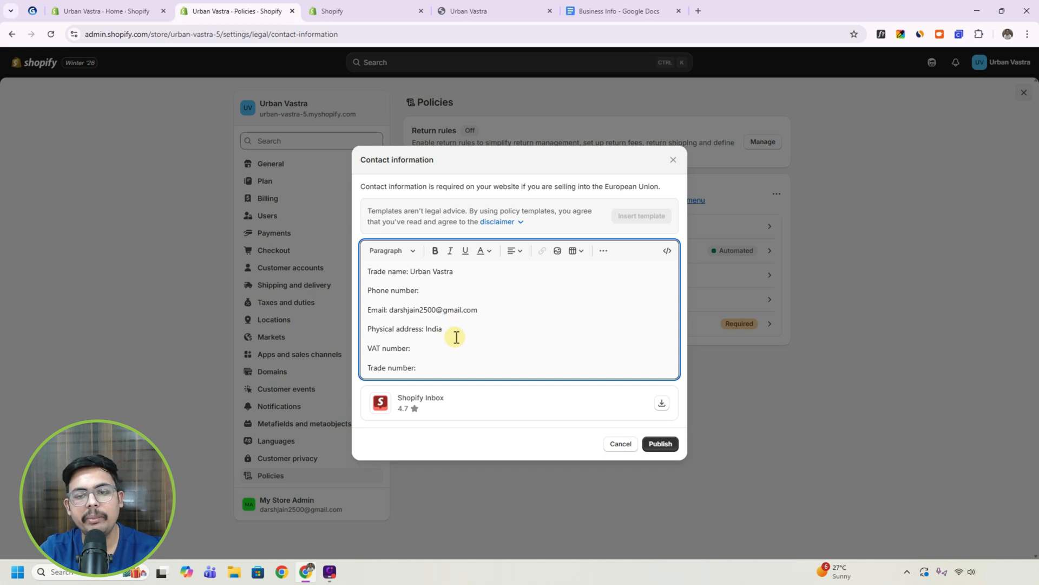
click(654, 445)
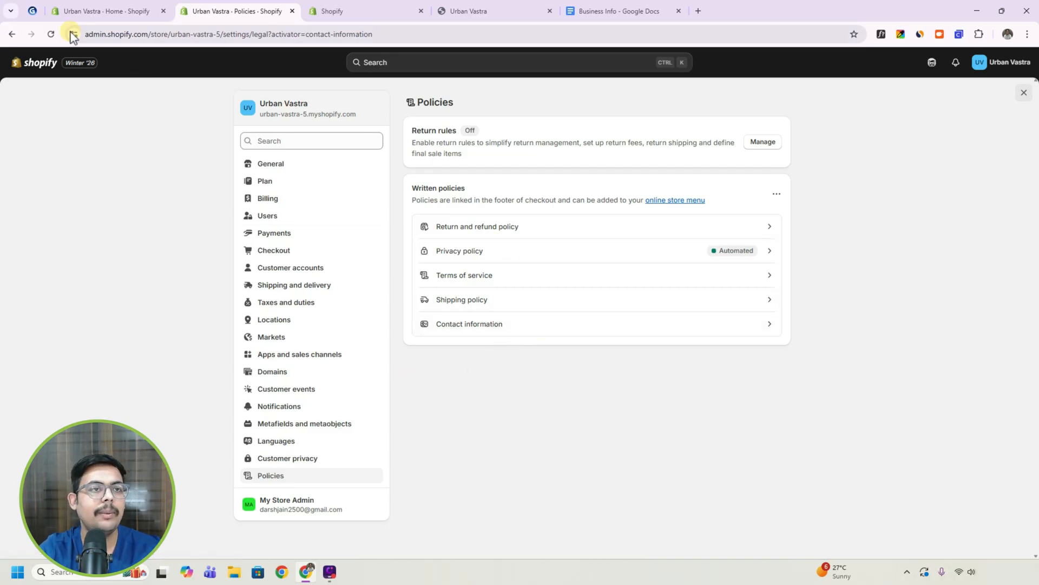
Check the tutorial outline and reopen the Dawn theme for editing from the Online Store themes.
click(31, 11)
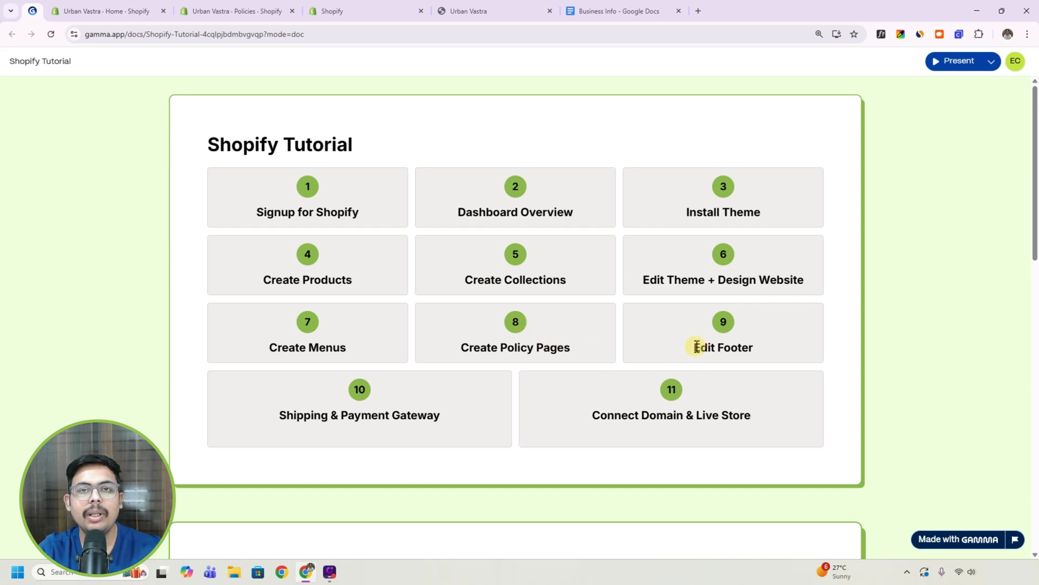
click(265, 9)
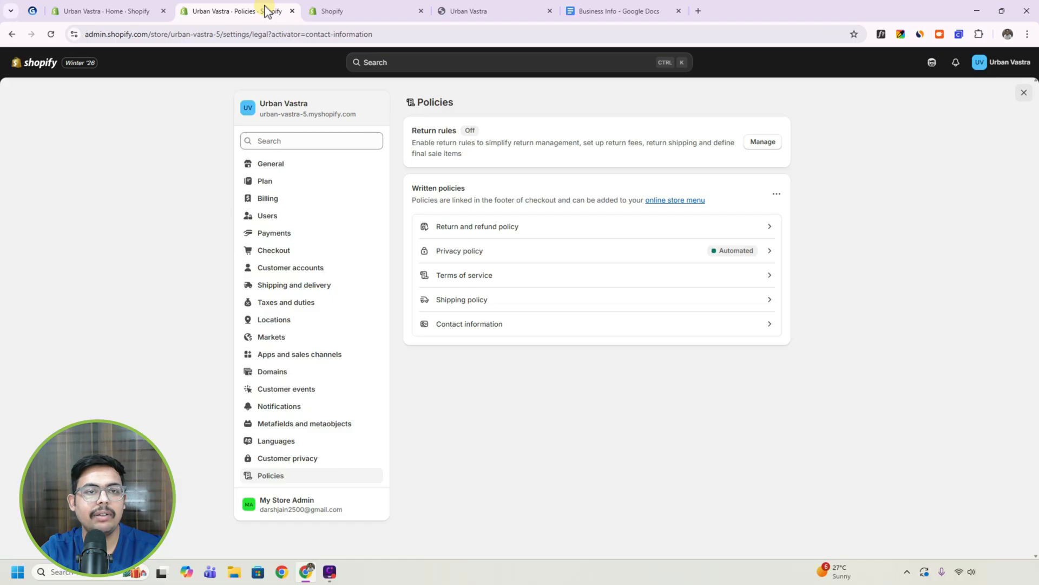
click(39, 68)
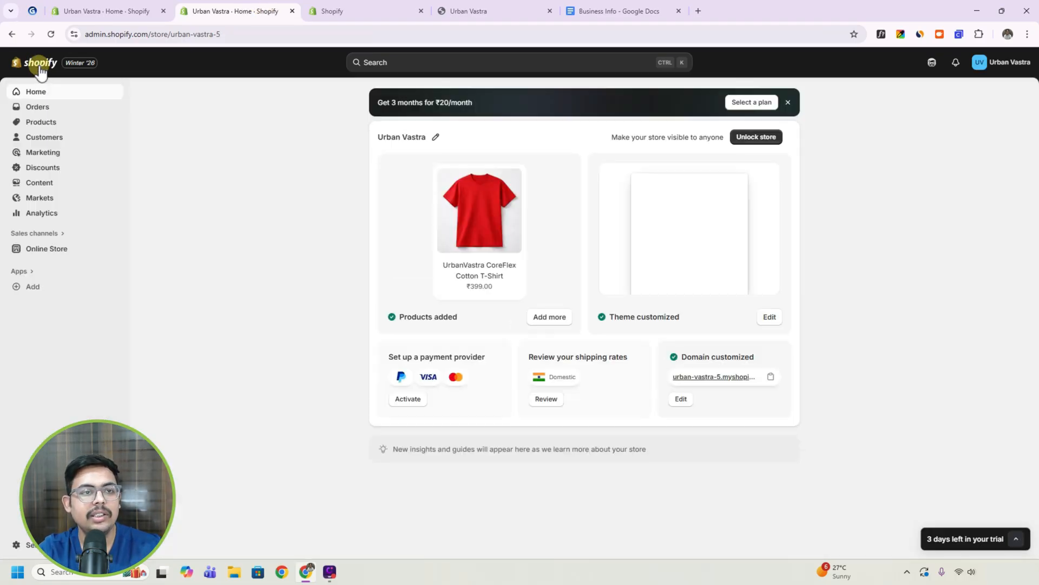
click(51, 252)
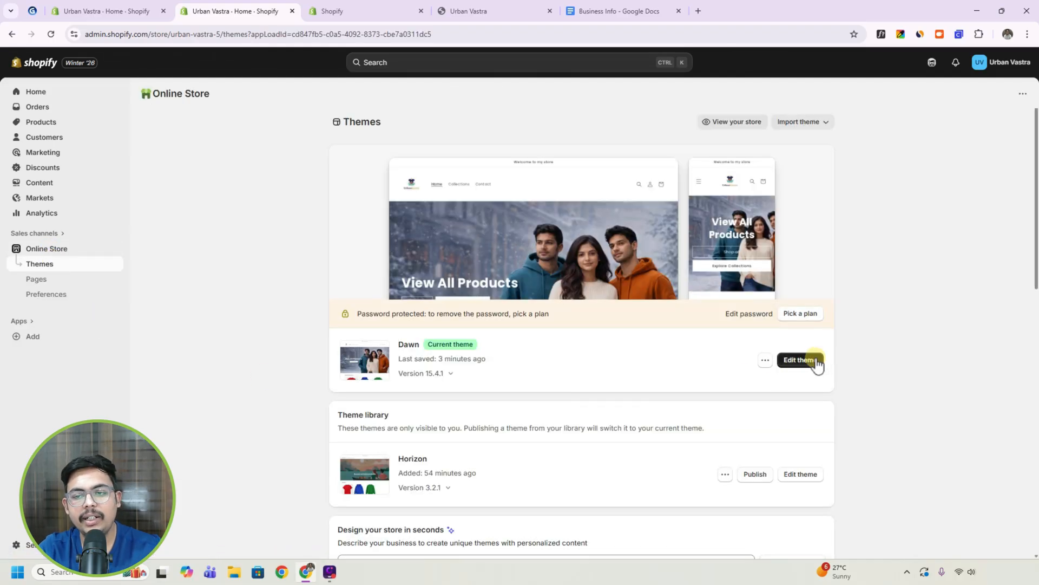
click(815, 361)
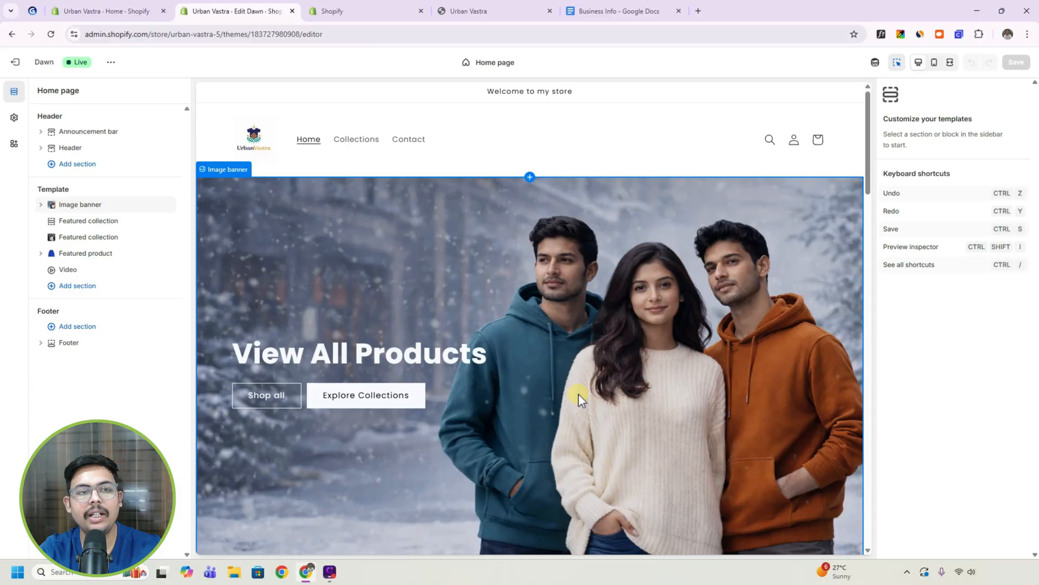
Turn off Email signup in the Footer section and look through its remaining settings.
click(74, 348)
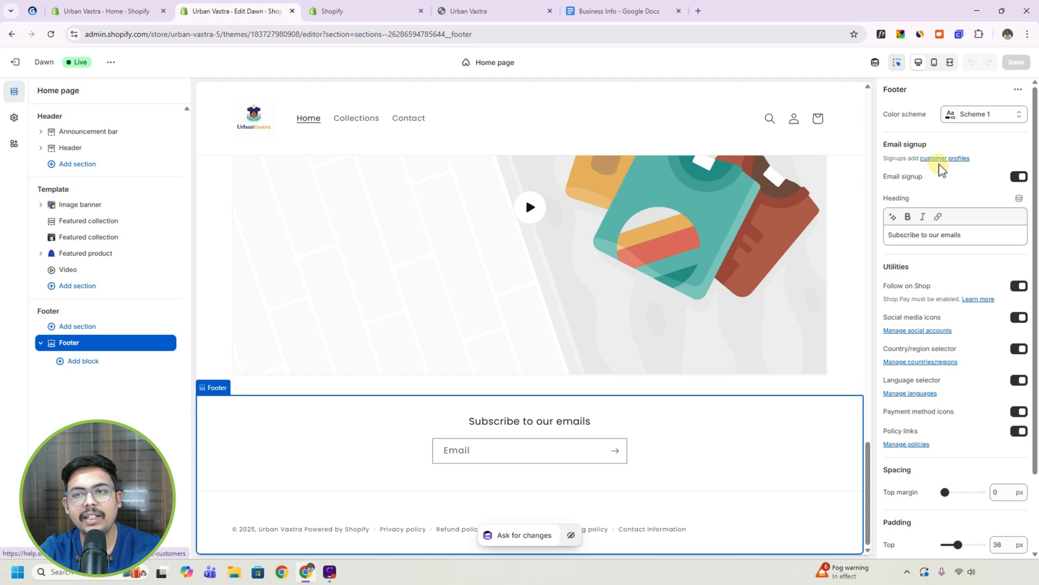
click(1020, 177)
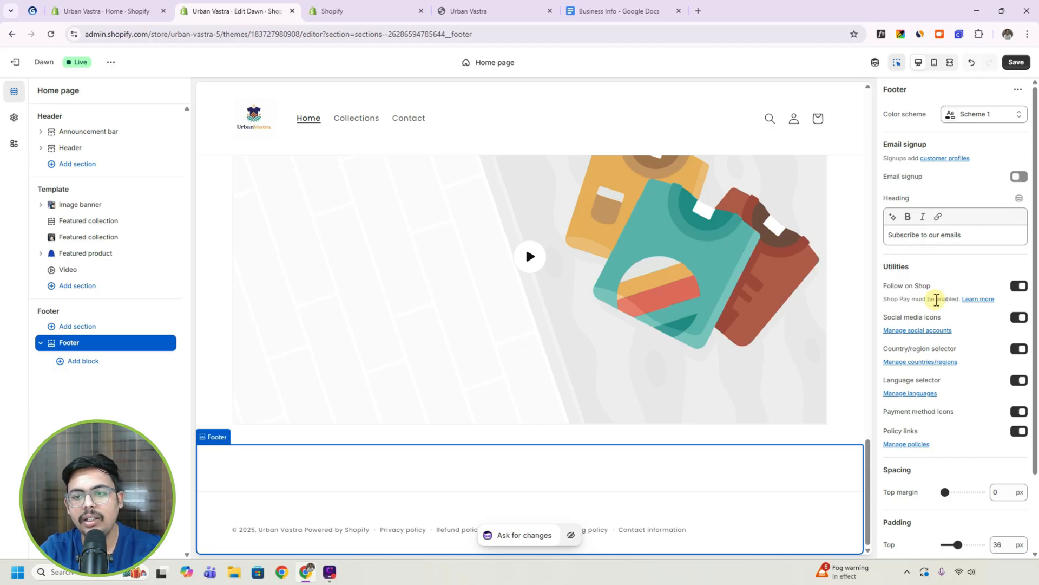
scroll(929, 323, down, 1)
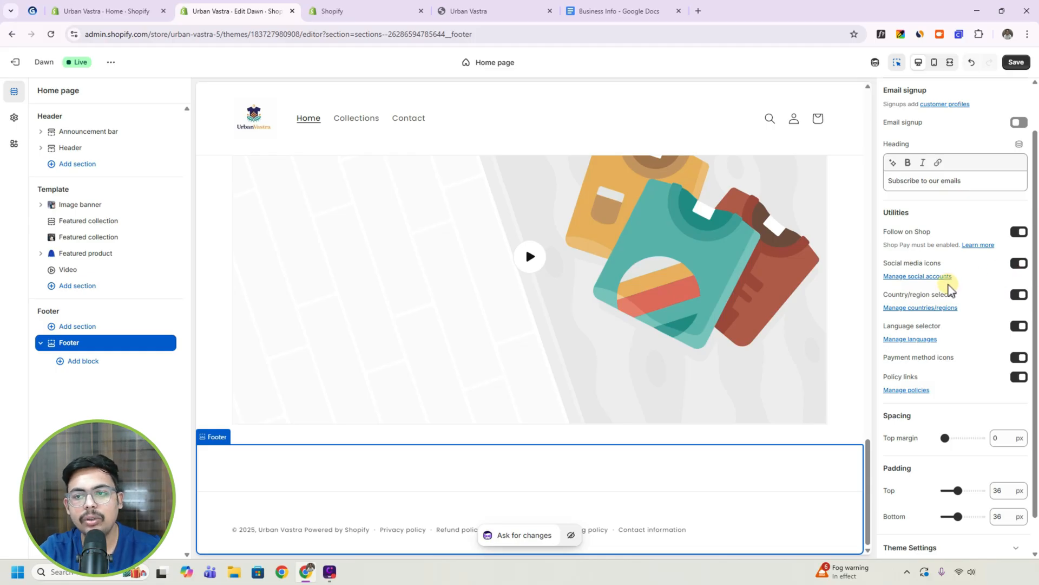
Set the YouTube link in the theme's Social media settings to the copied channel URL and save the theme.
click(929, 276)
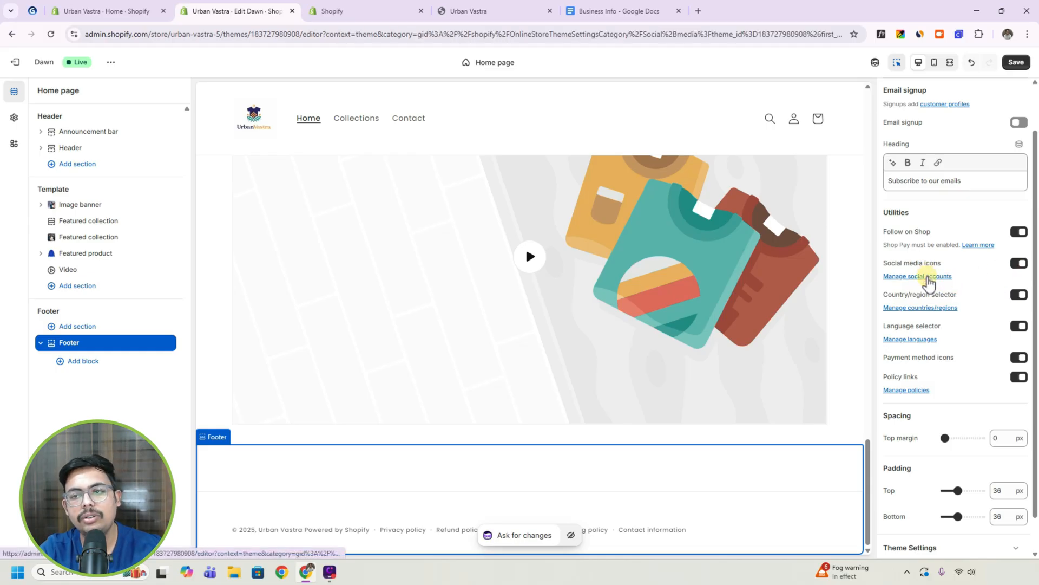
scroll(135, 318, down, 10)
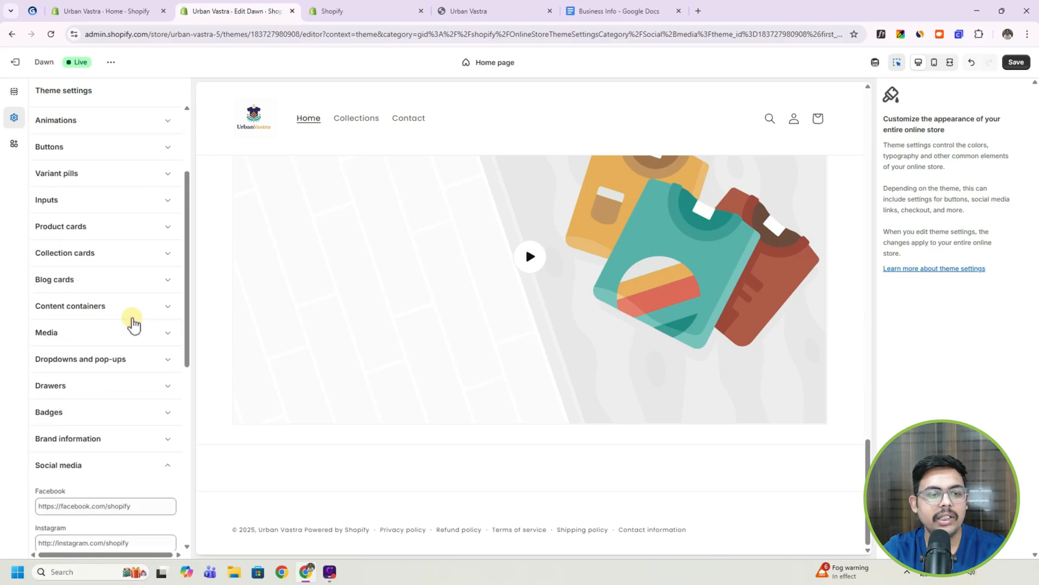
scroll(125, 368, up, 3)
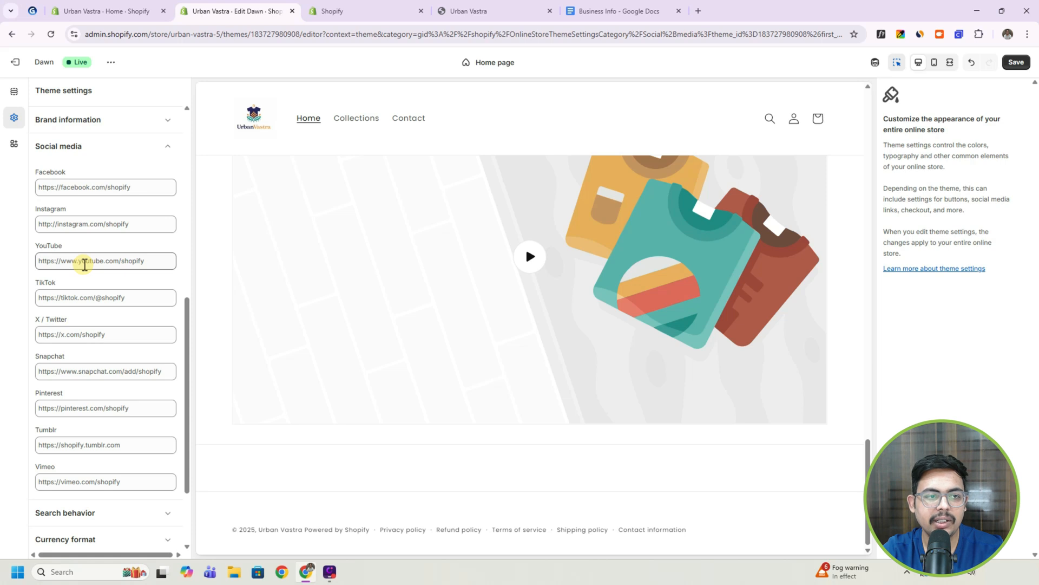
click(84, 260)
key(ctrl+a)
key(ctrl+v)
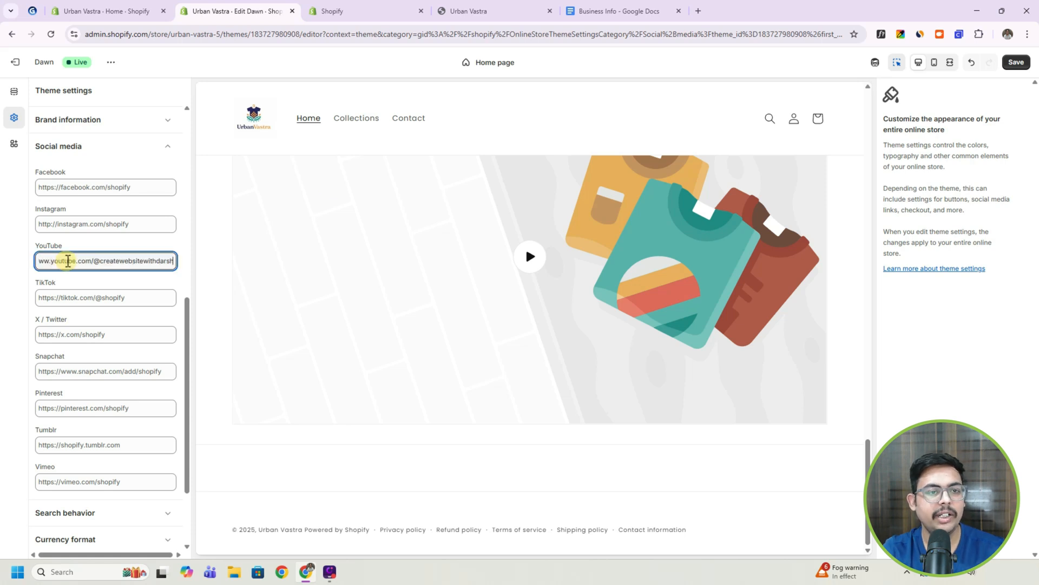
click(88, 282)
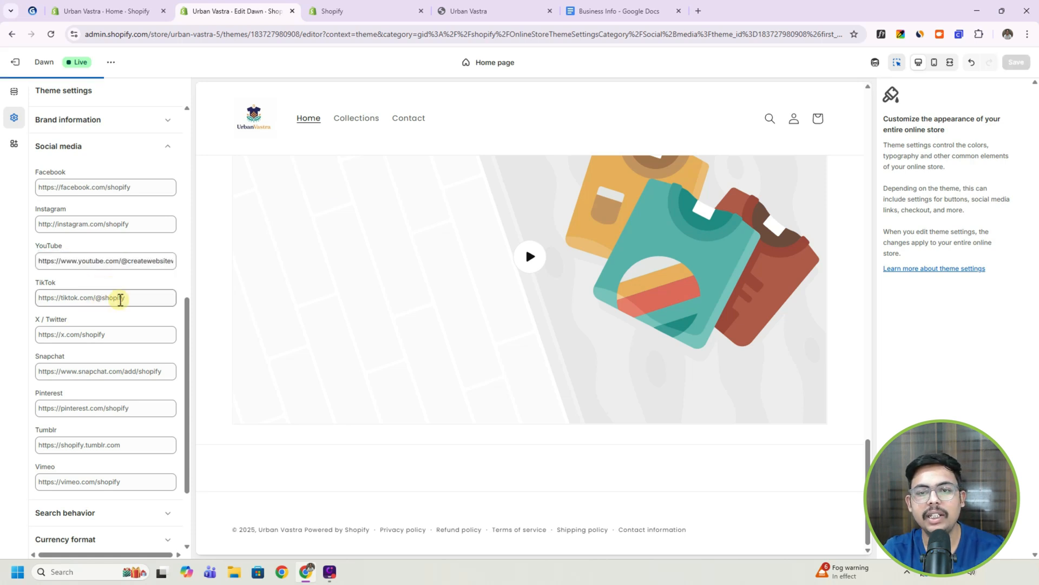
click(1015, 62)
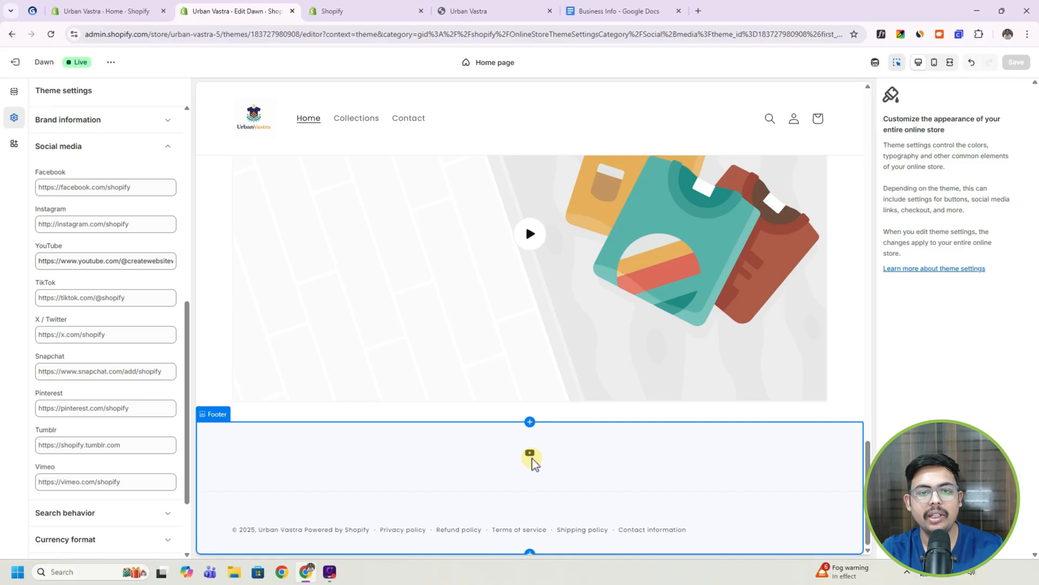
Turn the Footer section's Policy links off and back on to compare the footer with and without them.
click(15, 93)
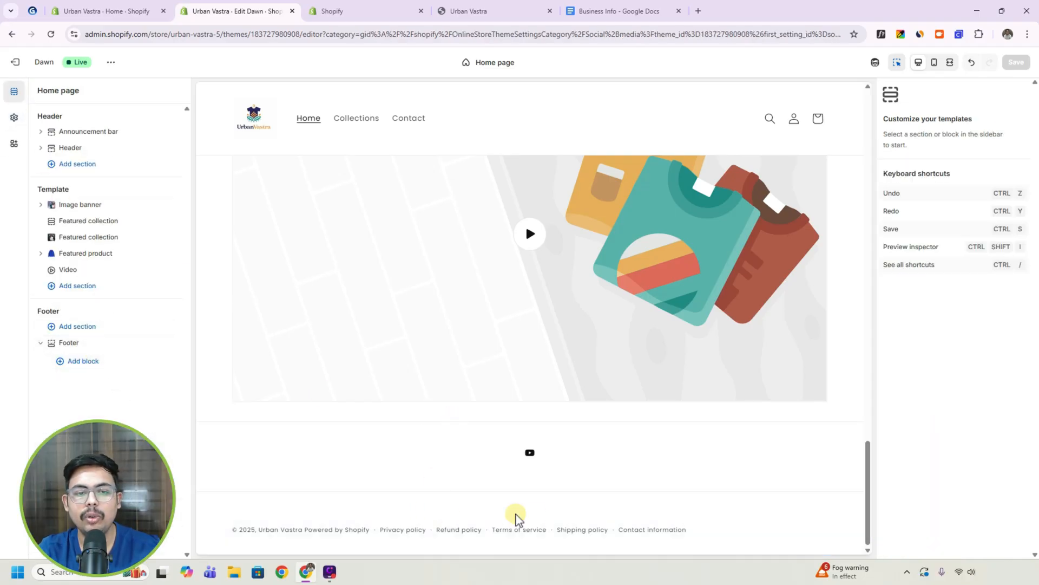
click(69, 344)
scroll(952, 281, down, 3)
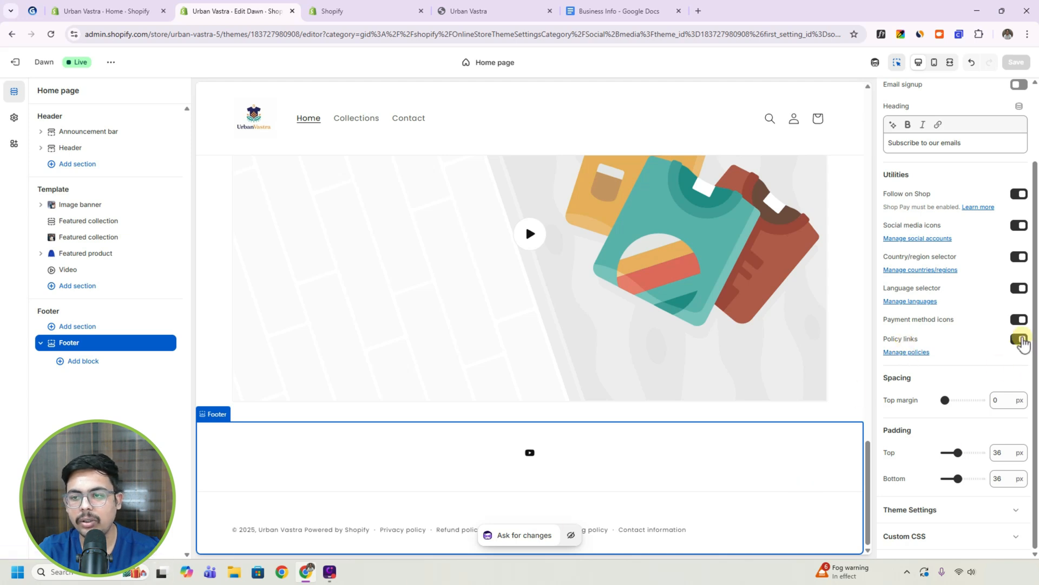
click(1020, 340)
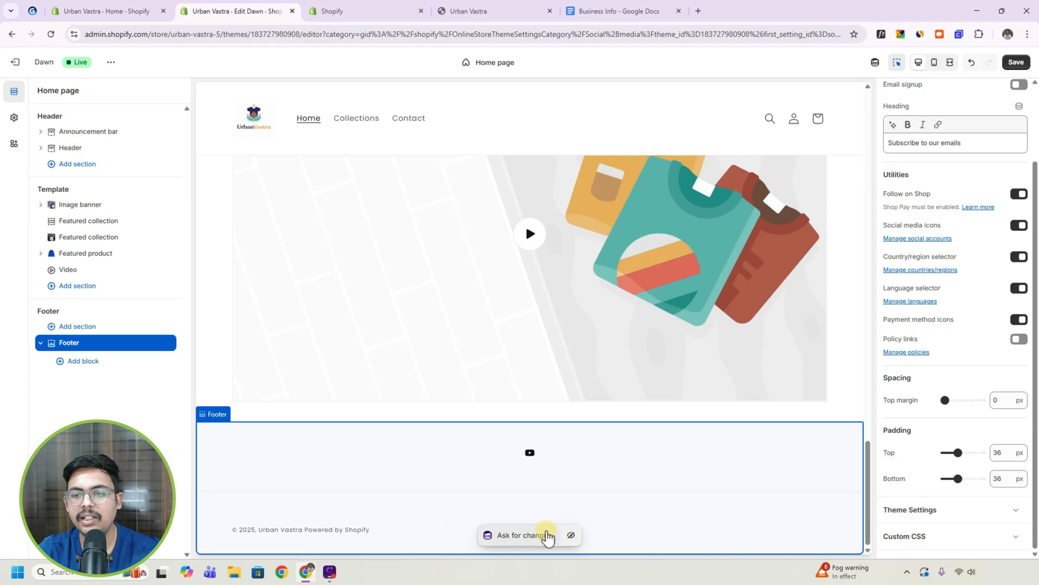
click(1020, 340)
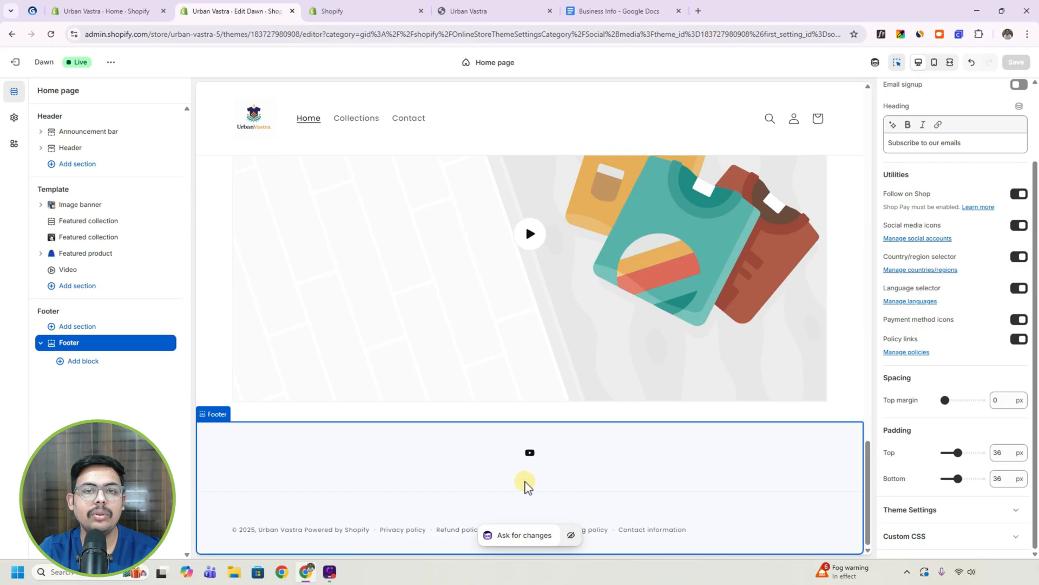
Add an Image block with the Logo file to the Footer section and save the theme.
click(81, 361)
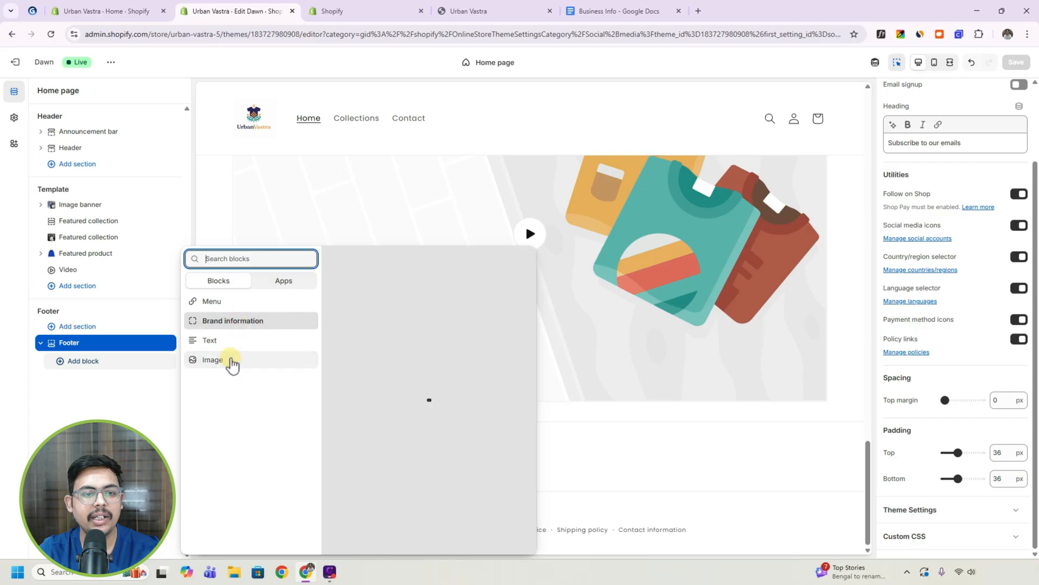
click(222, 361)
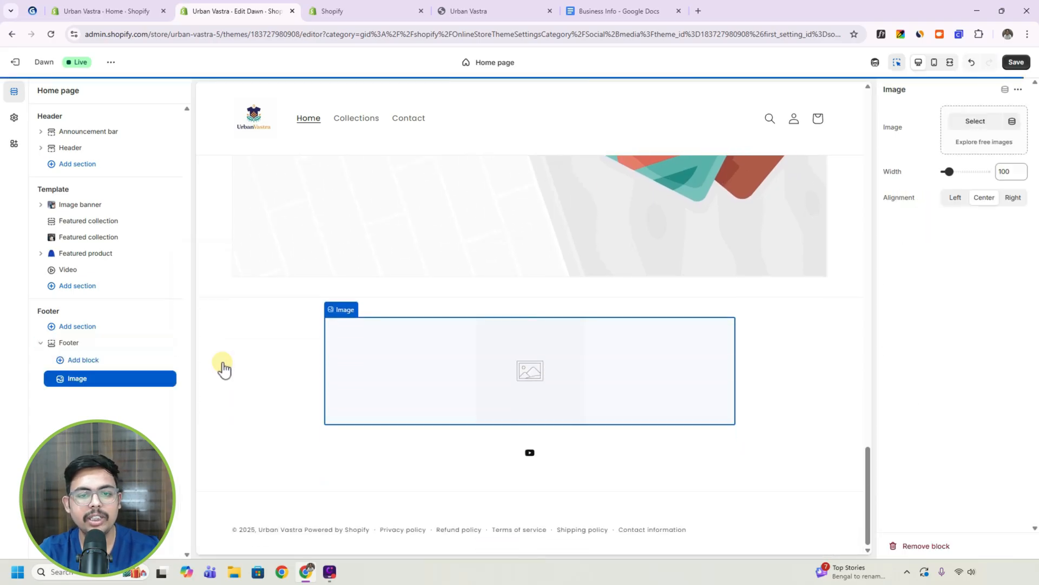
click(979, 121)
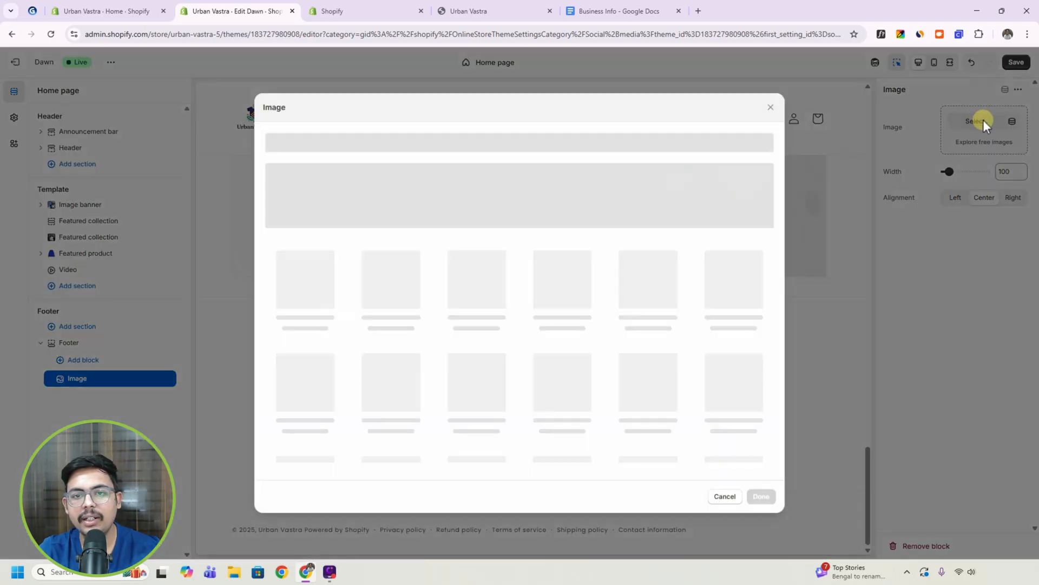
click(553, 310)
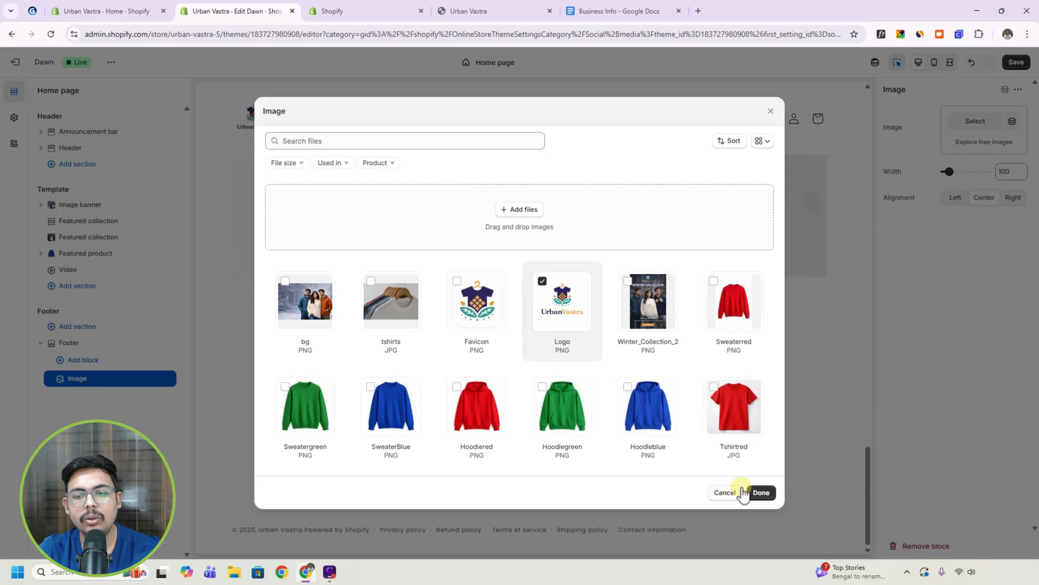
click(762, 492)
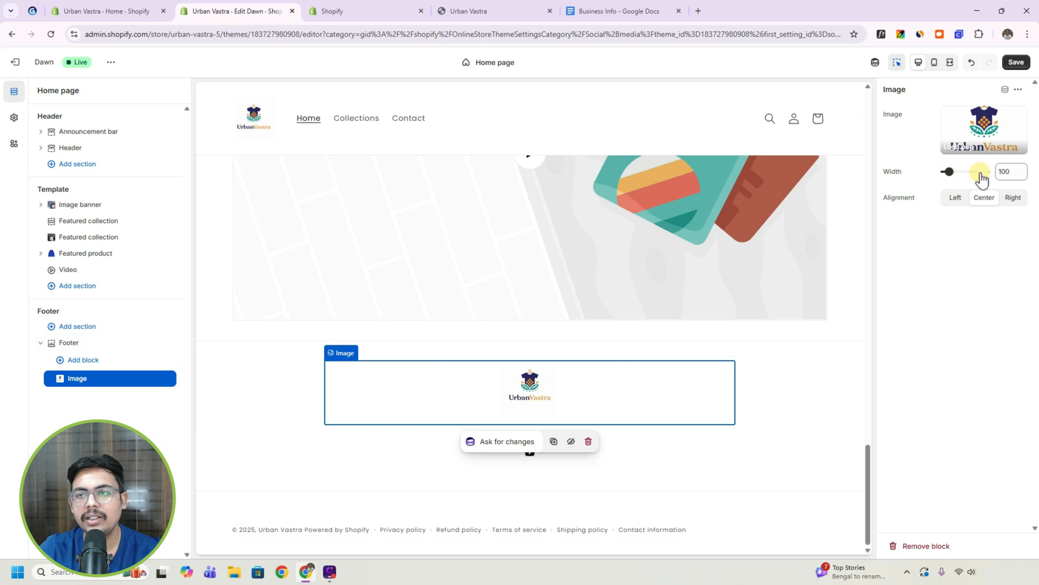
click(1016, 61)
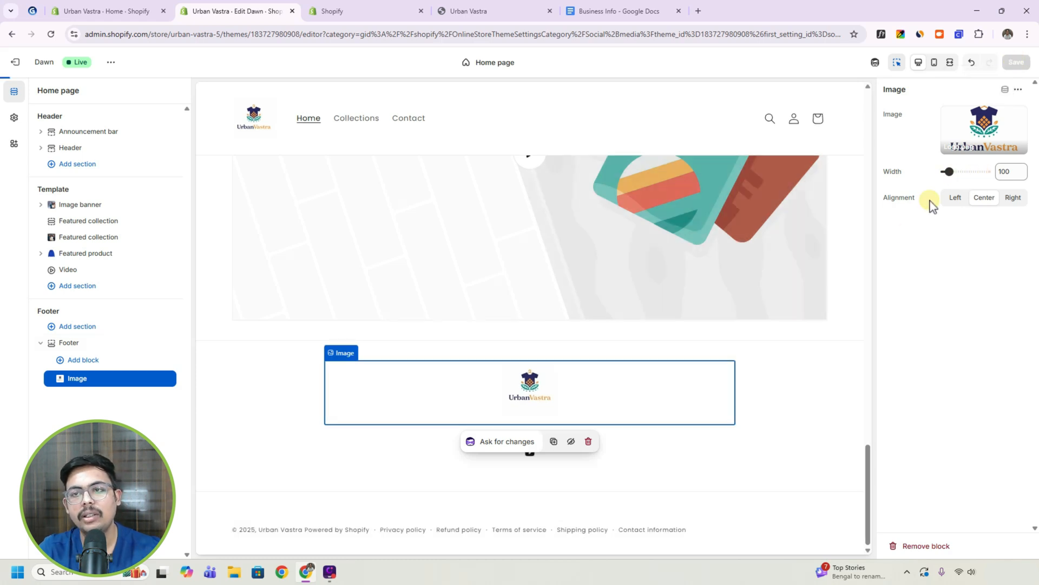
Preview the home page in mobile, full-width and desktop views, and check the tutorial outline for the next topic.
click(935, 62)
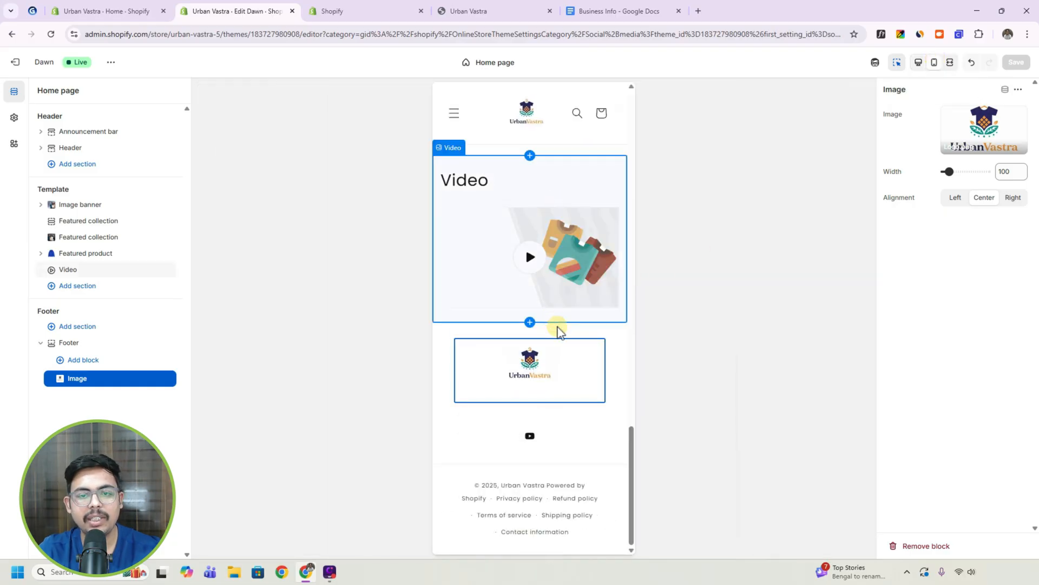
scroll(558, 327, up, 15)
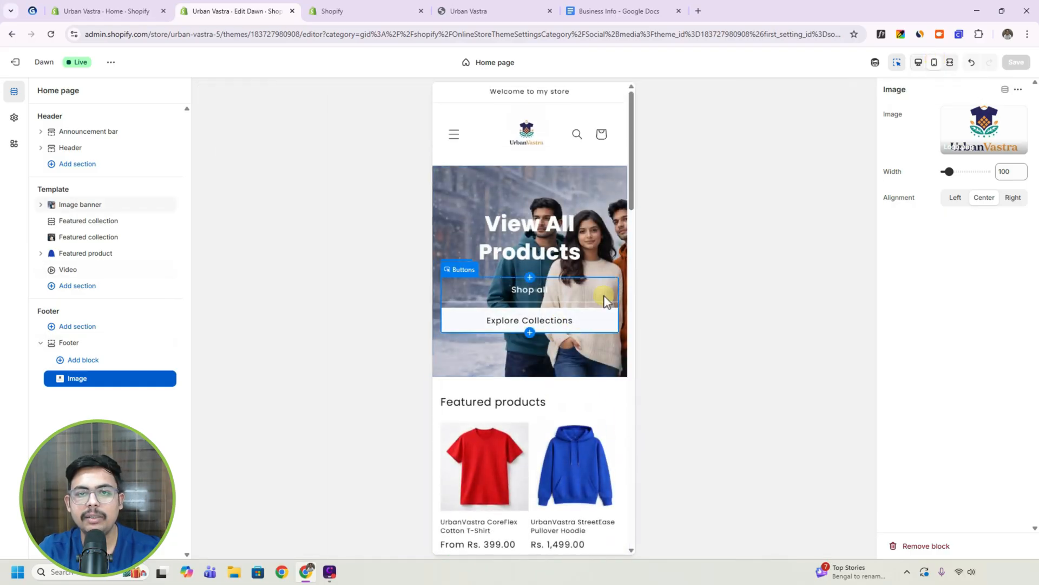
click(950, 62)
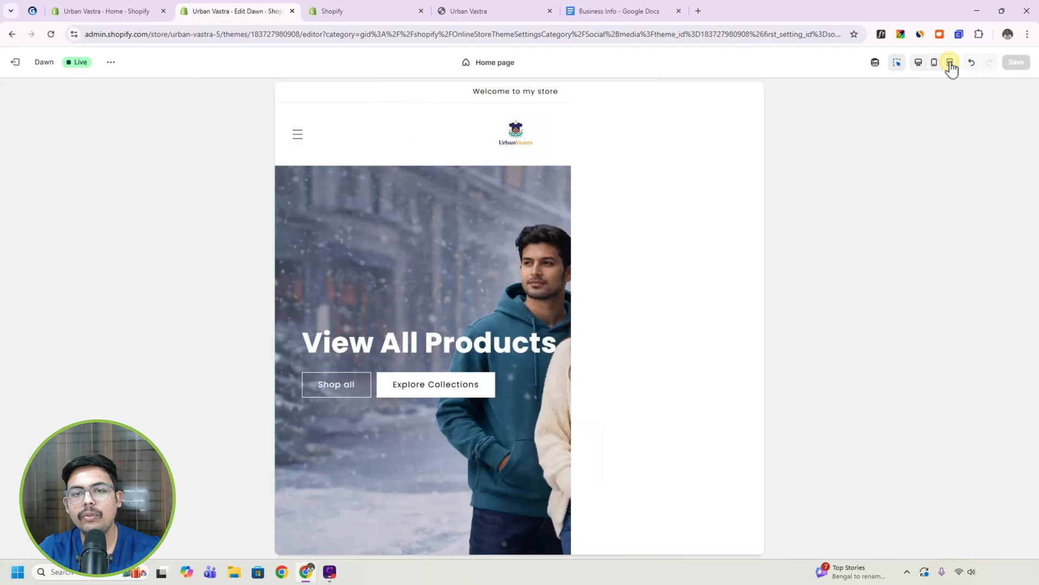
click(919, 63)
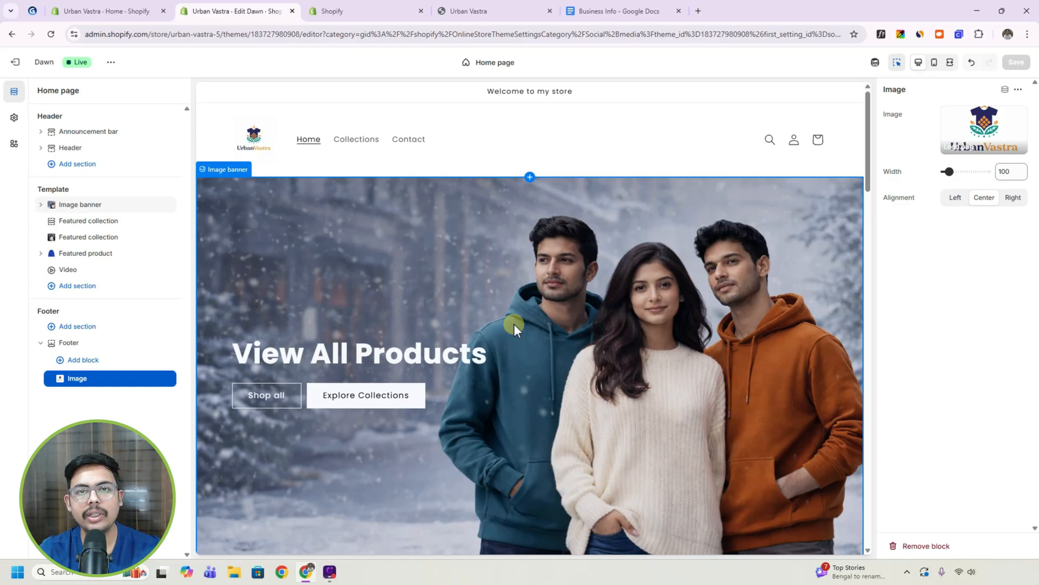
click(32, 11)
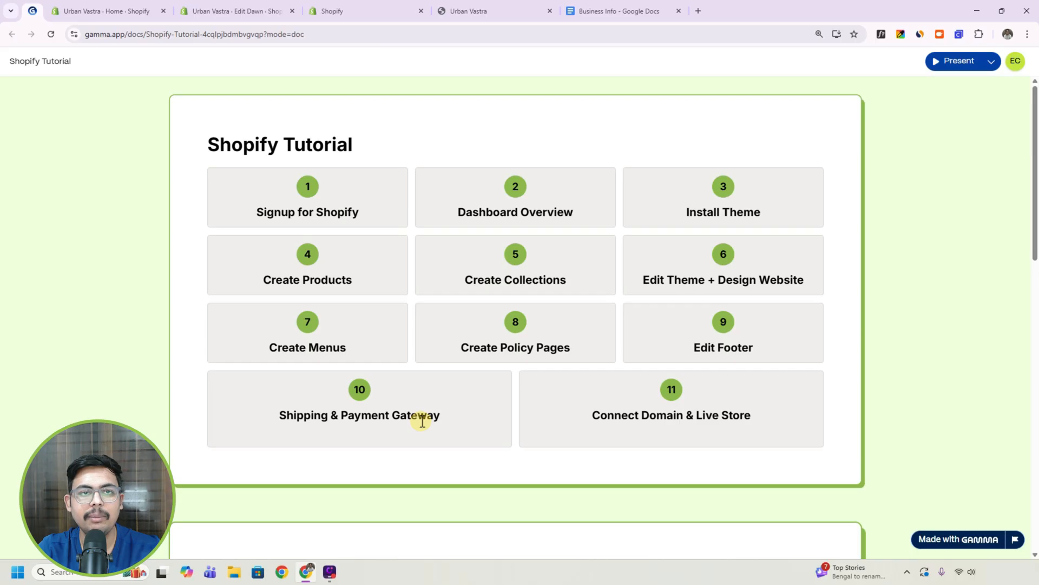
click(244, 11)
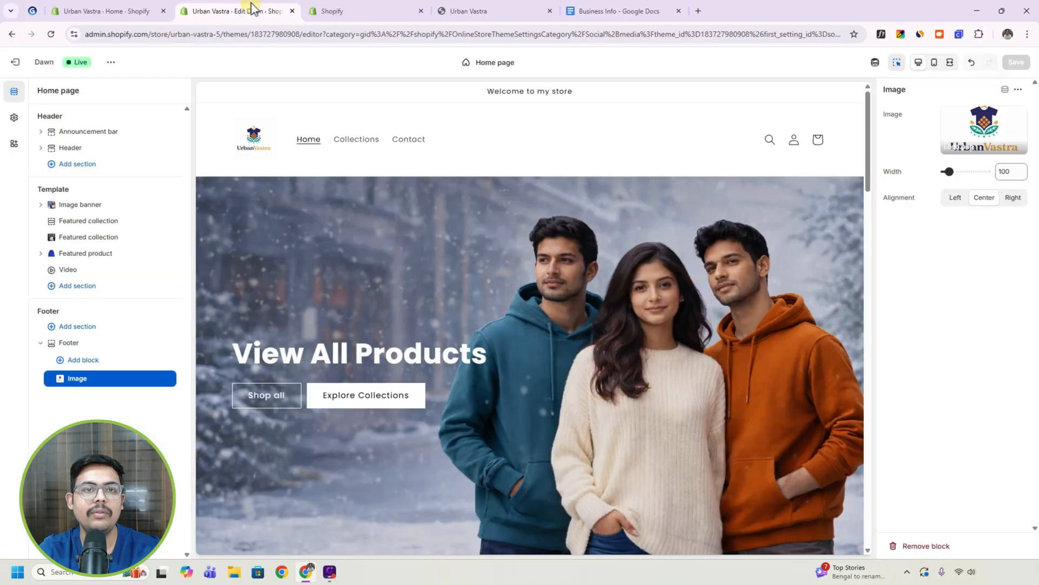
Exit the theme editor and delete the Standard free rate of the Domestic India zone in the store's General shipping rates.
click(15, 62)
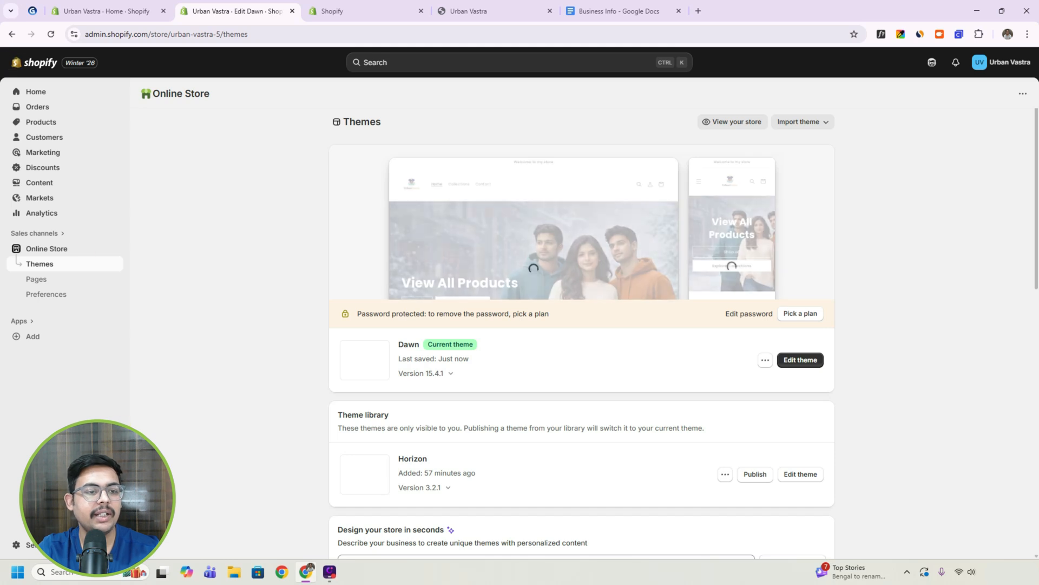
click(21, 545)
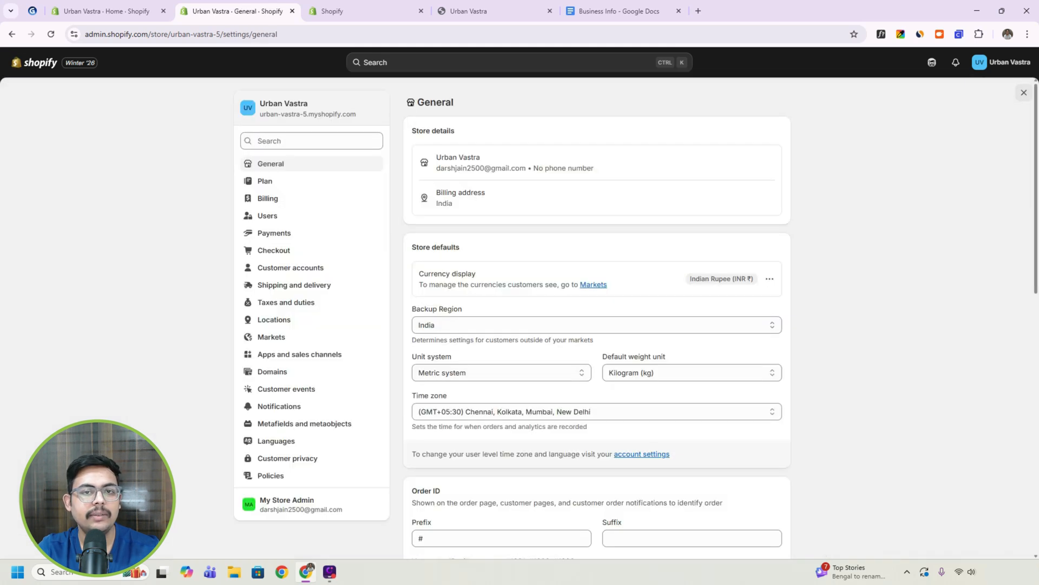
click(291, 288)
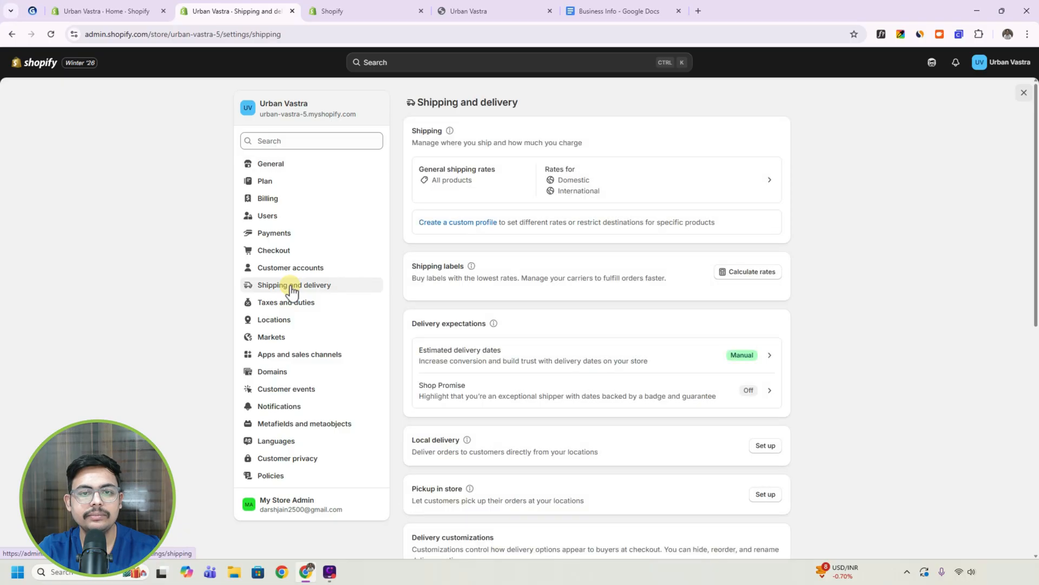
click(740, 172)
scroll(661, 317, down, 3)
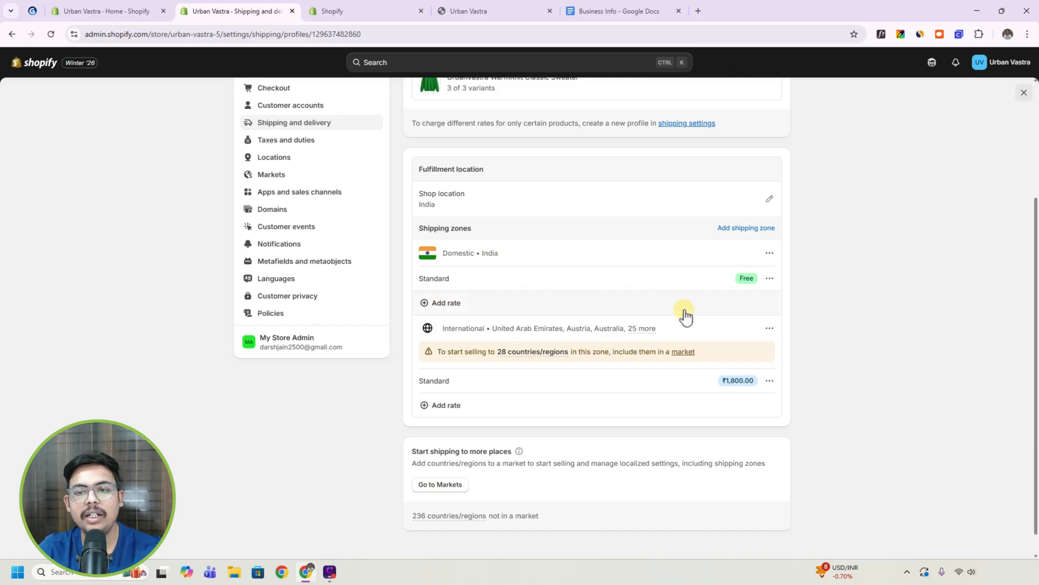
click(769, 279)
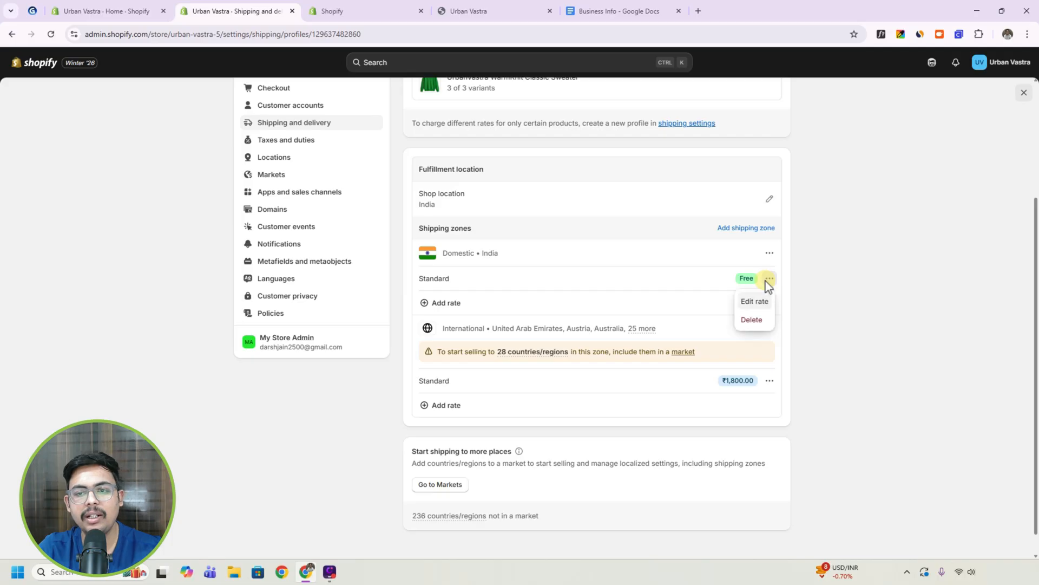
click(752, 320)
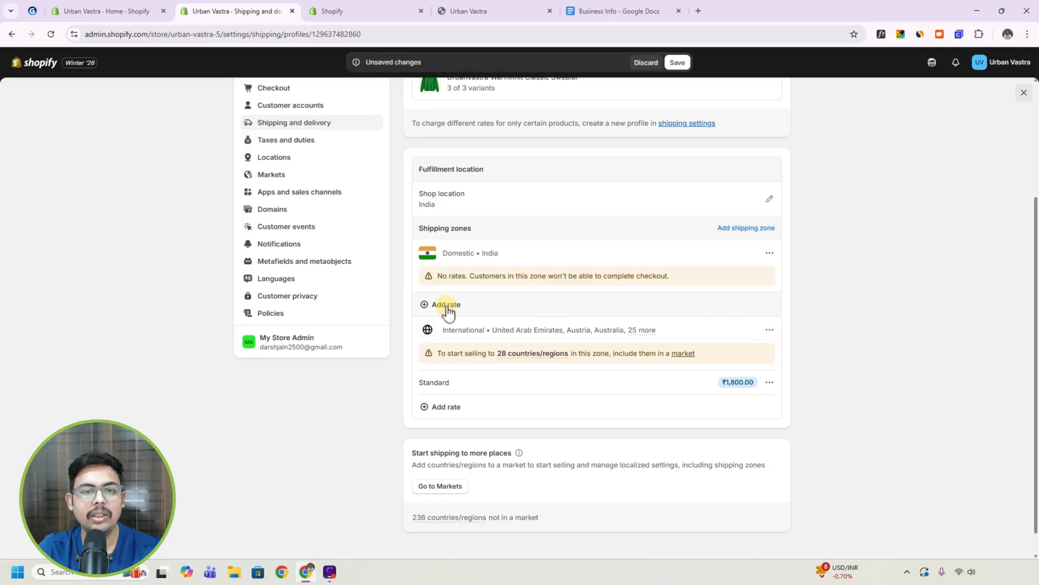
Add a custom flat rate named Standard with a price of ₹100 to the Domestic India shipping zone.
click(446, 305)
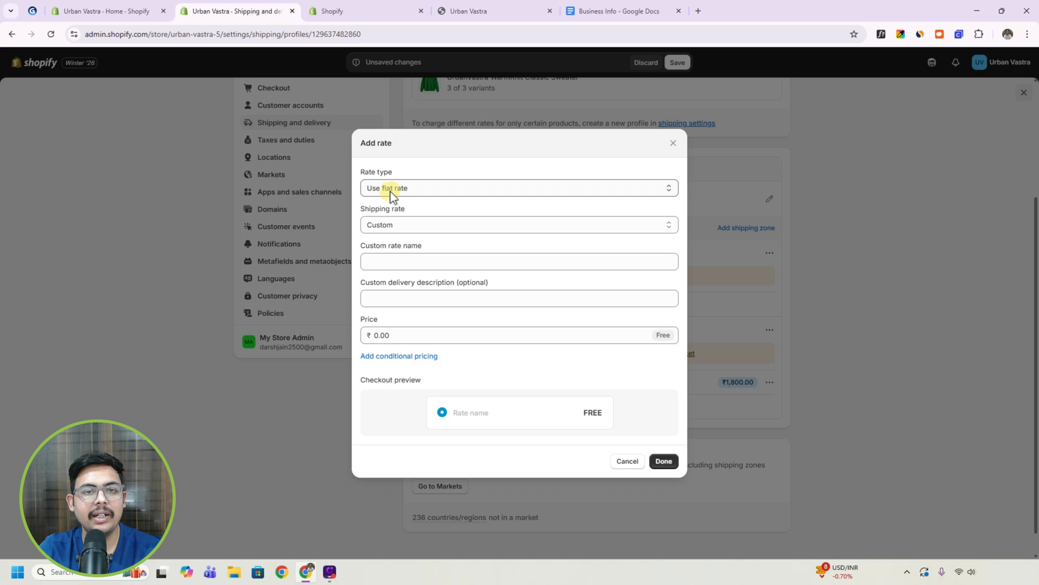
click(420, 189)
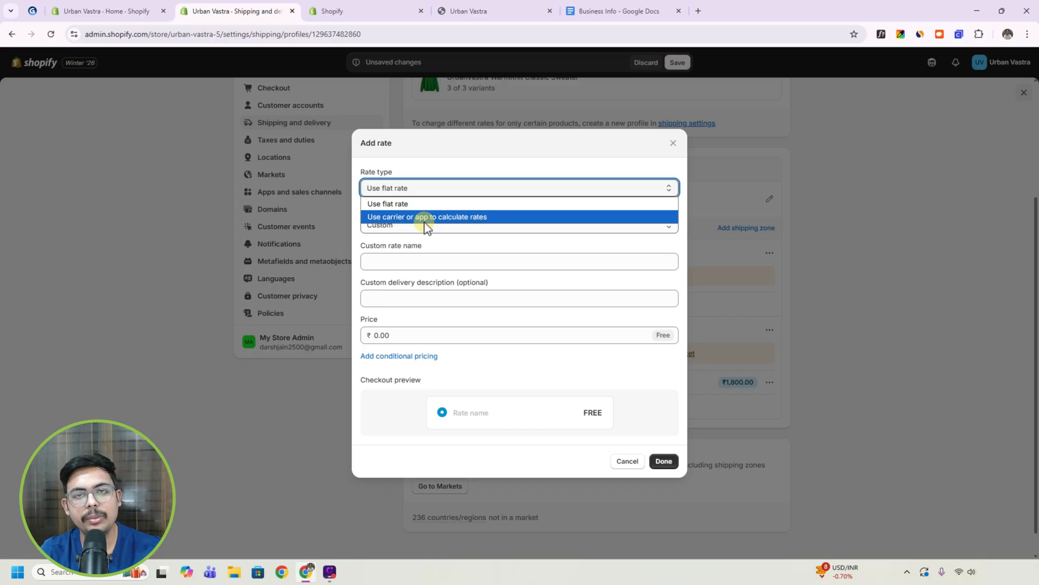
click(411, 206)
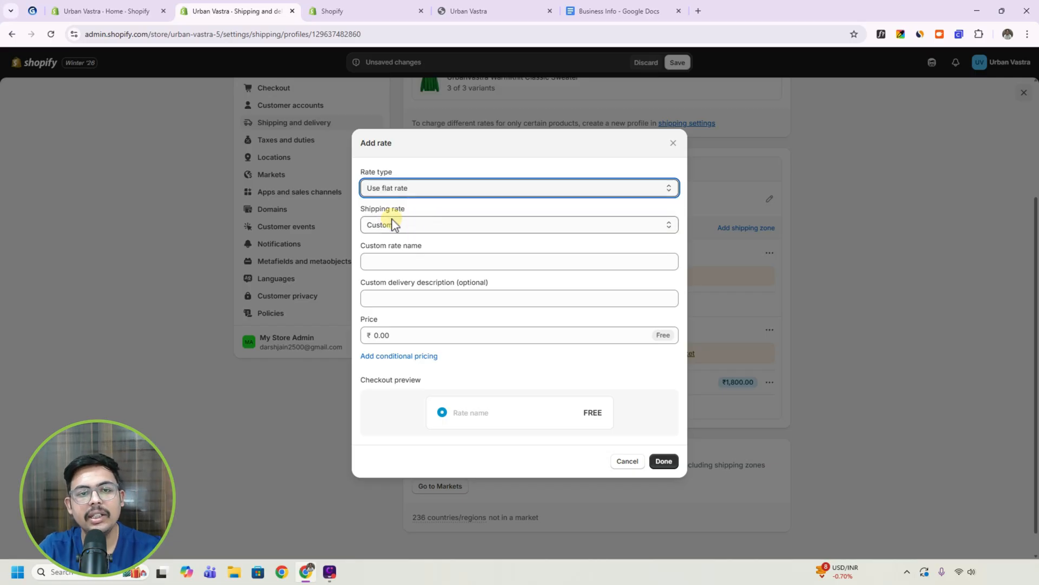
click(379, 264)
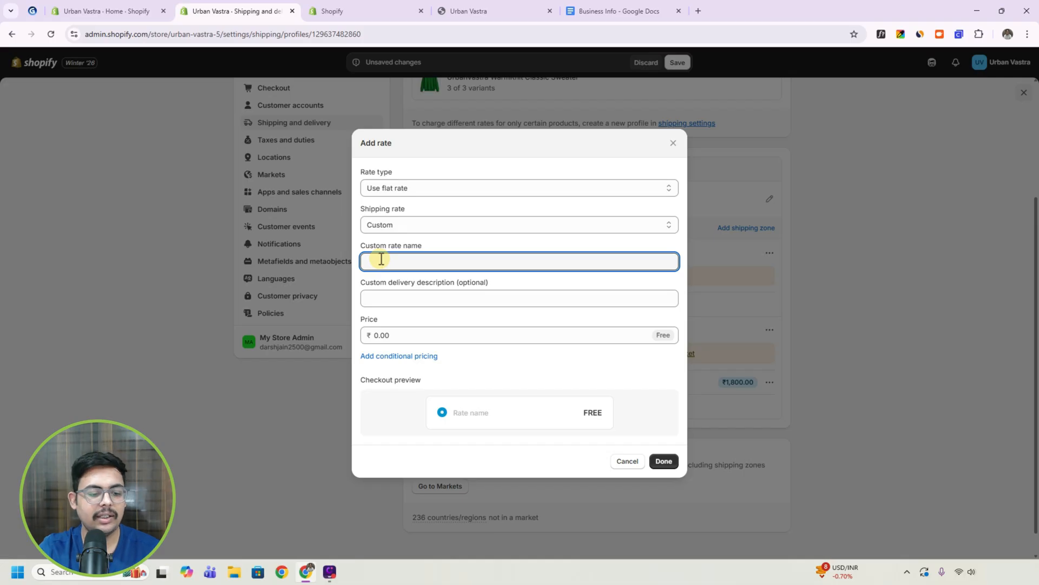
text(Standard)
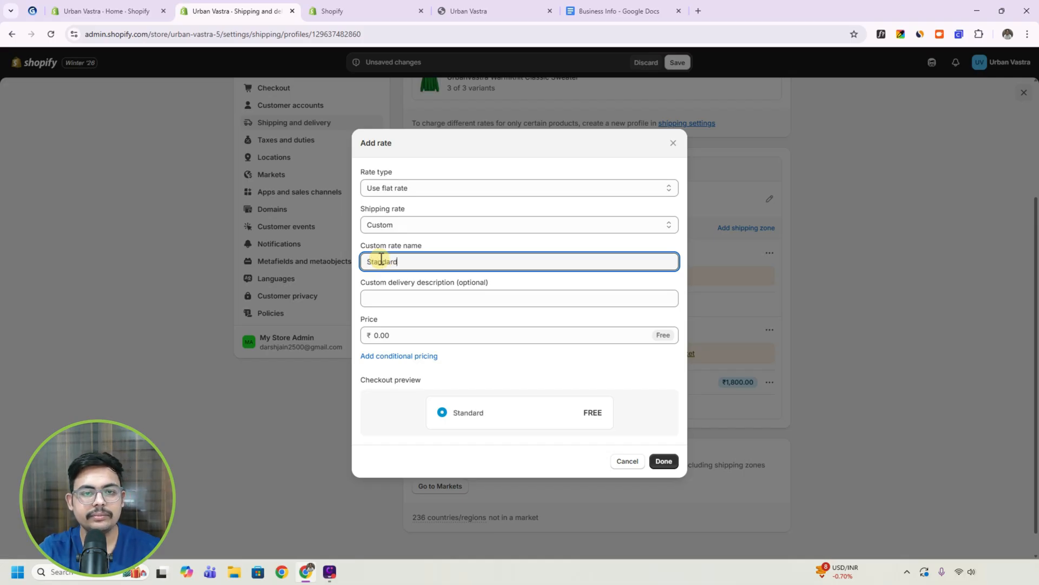
click(394, 298)
click(512, 281)
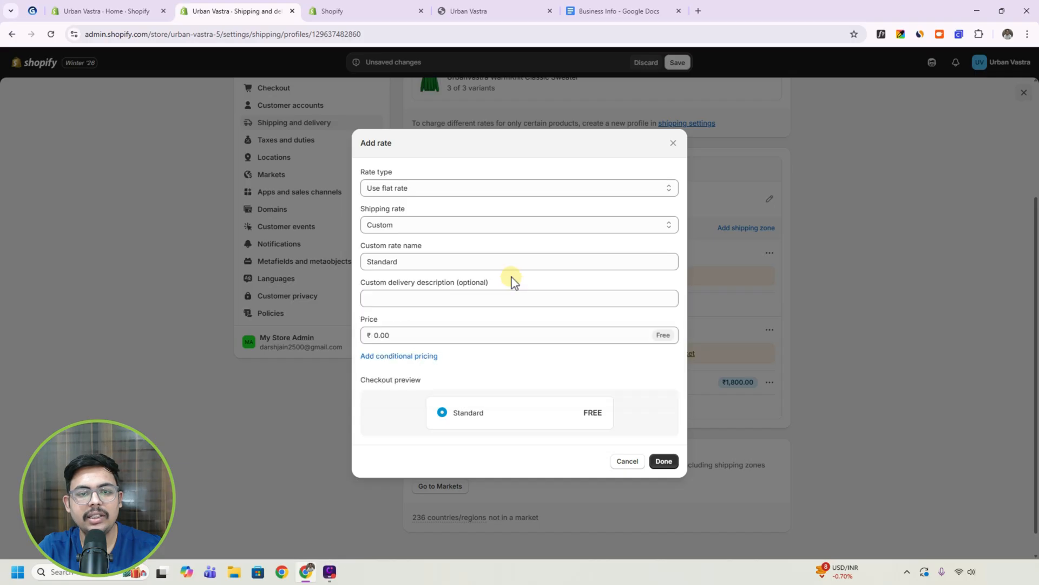
click(395, 334)
double_click(398, 335)
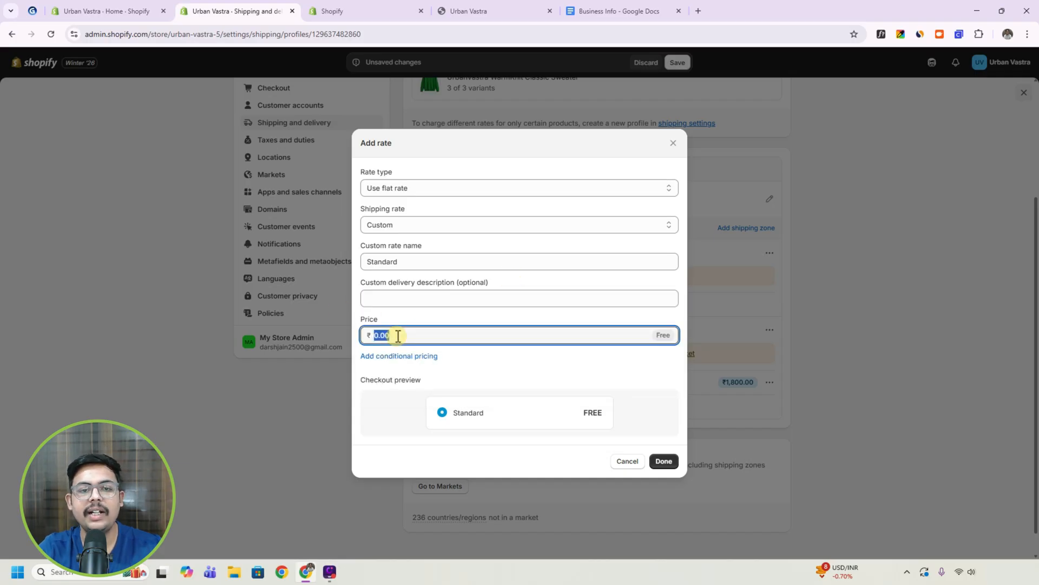
text(99)
key(BackSpace)
text(100)
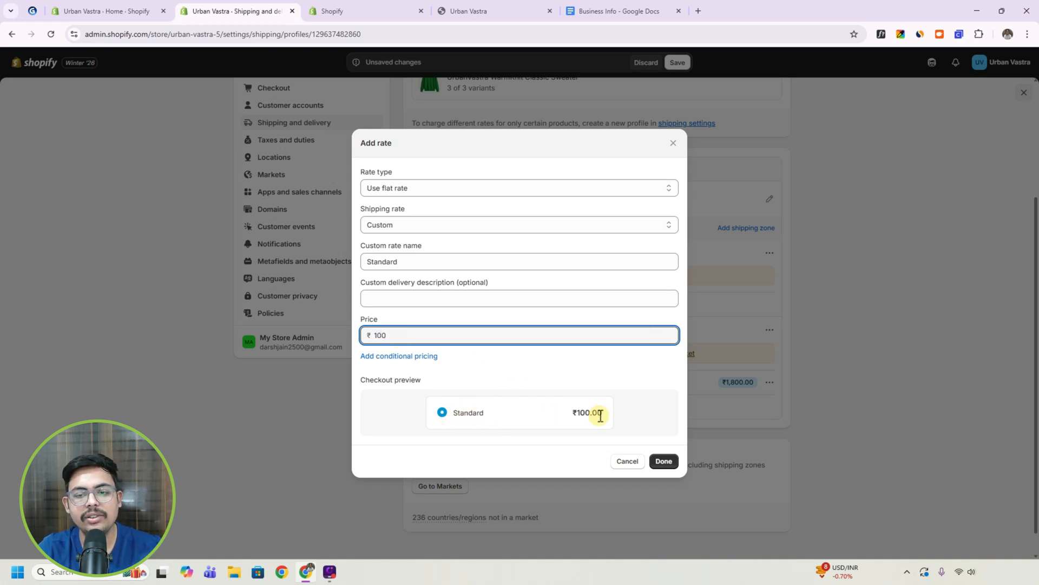
click(665, 462)
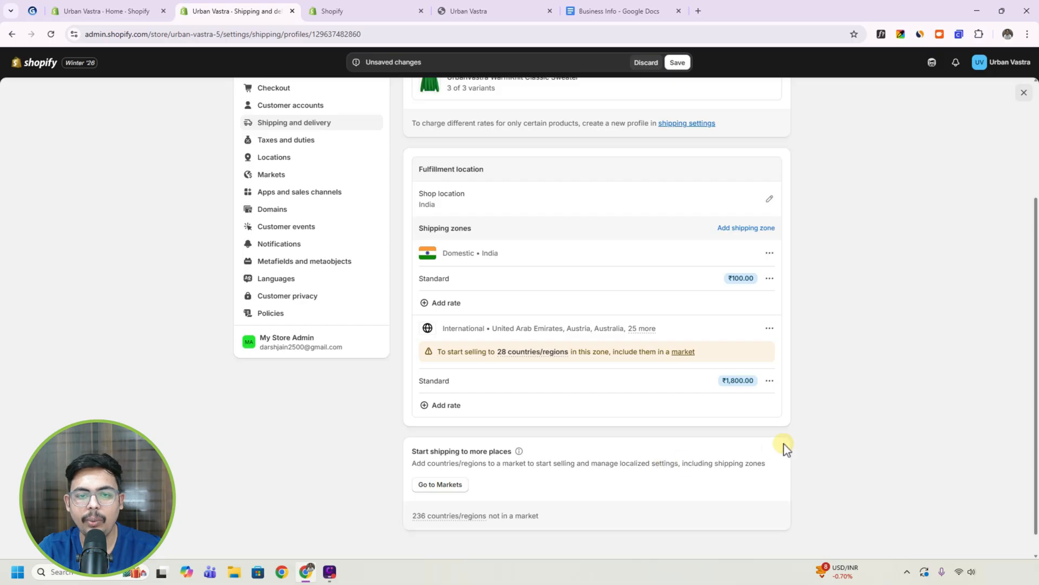
Add a custom flat rate named Express at ₹250 to the Domestic India zone and save the shipping profile.
click(451, 307)
click(385, 258)
text(Express)
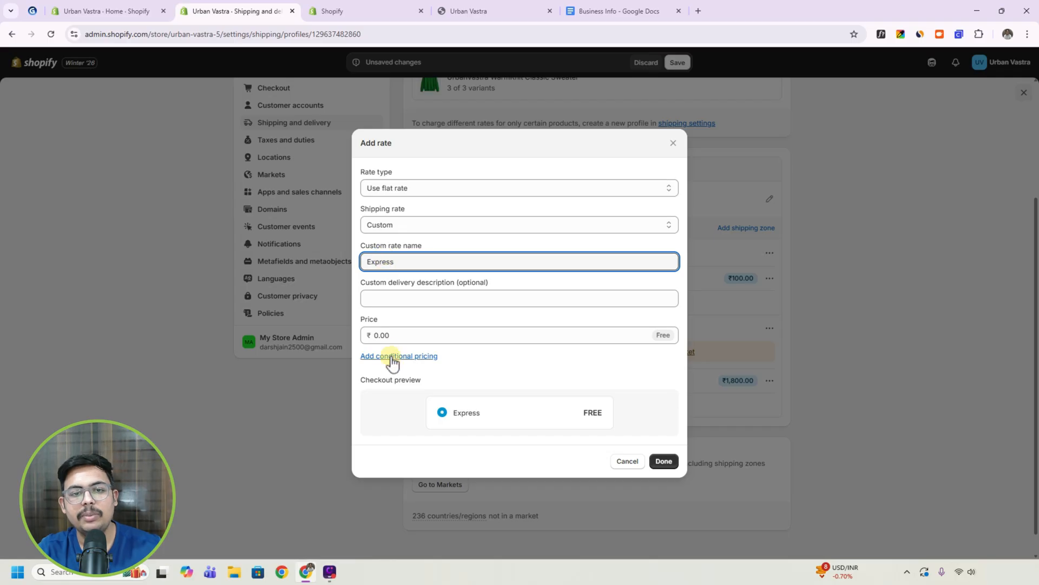
click(390, 336)
double_click(390, 336)
text(250)
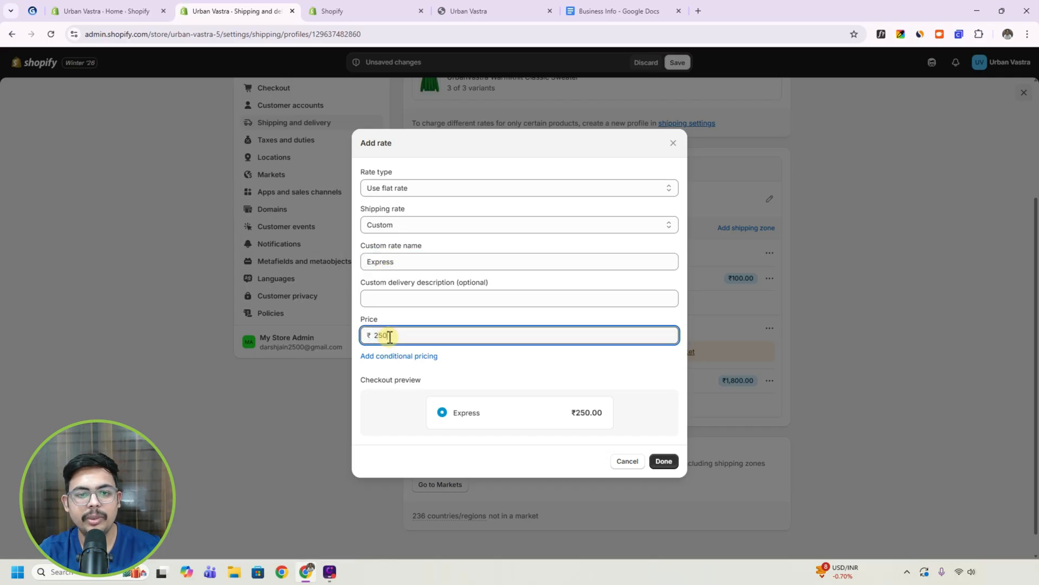
click(666, 461)
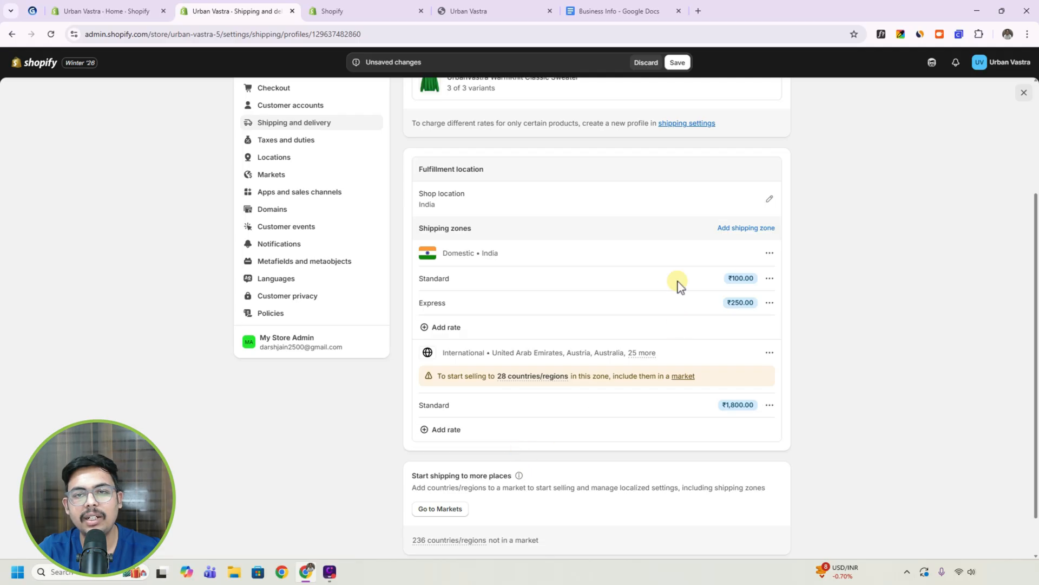
scroll(676, 259, up, 3)
click(677, 62)
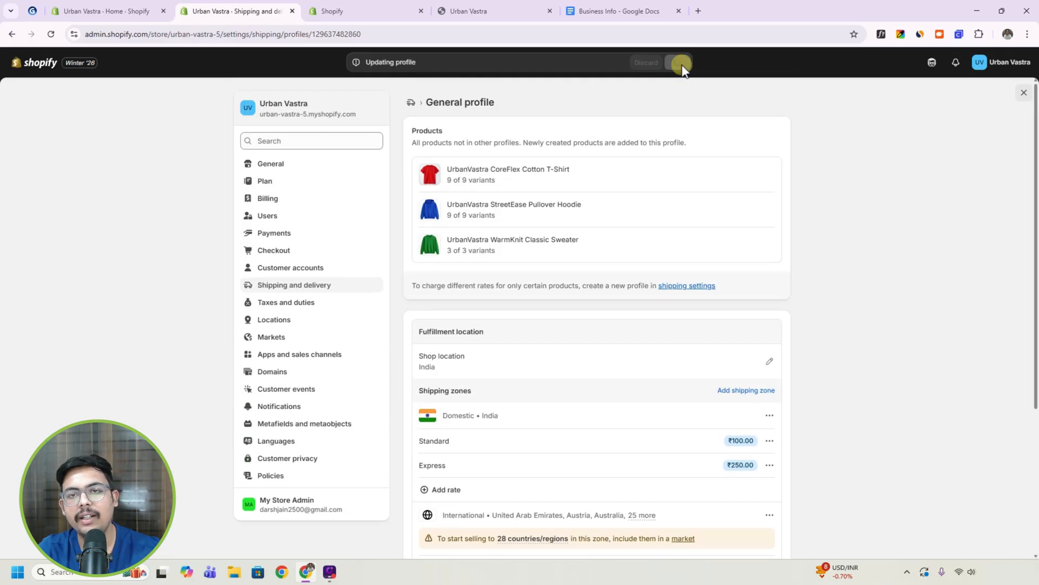
Browse the third-party payment providers in the store's payment settings and view the details of Razorpay Direct - Credit Card.
click(285, 238)
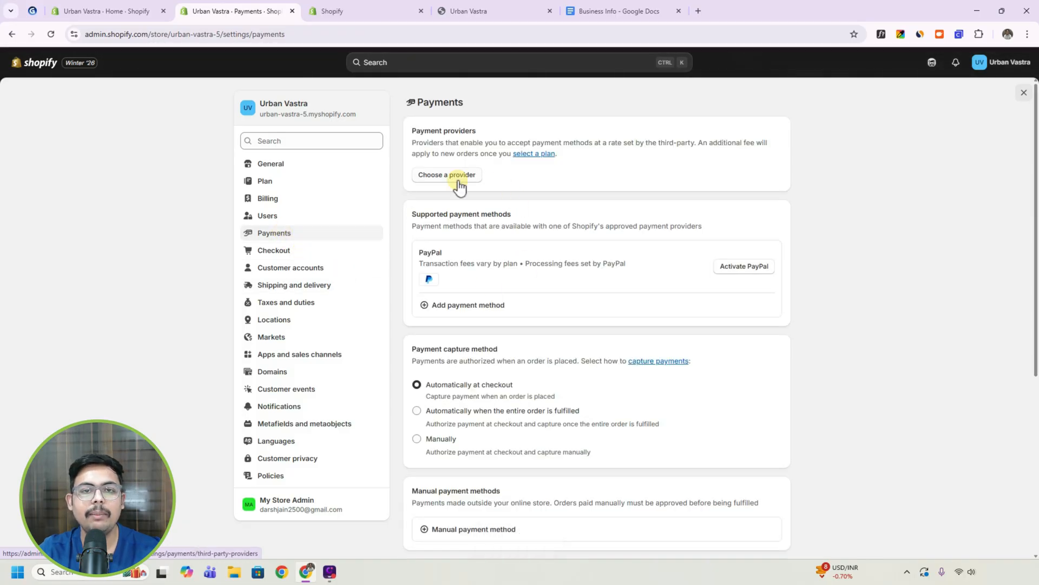
click(451, 176)
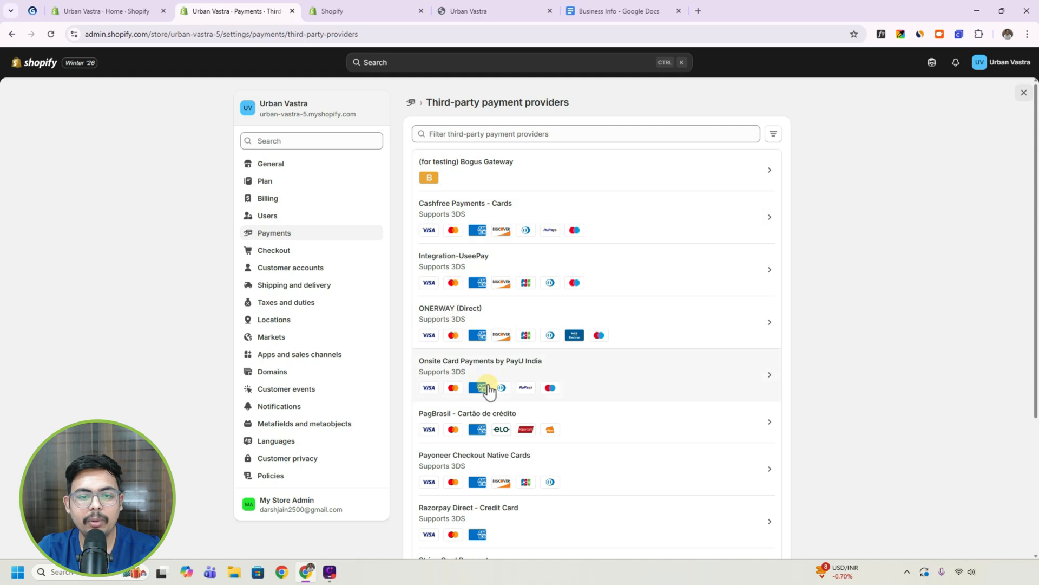
scroll(490, 392, down, 3)
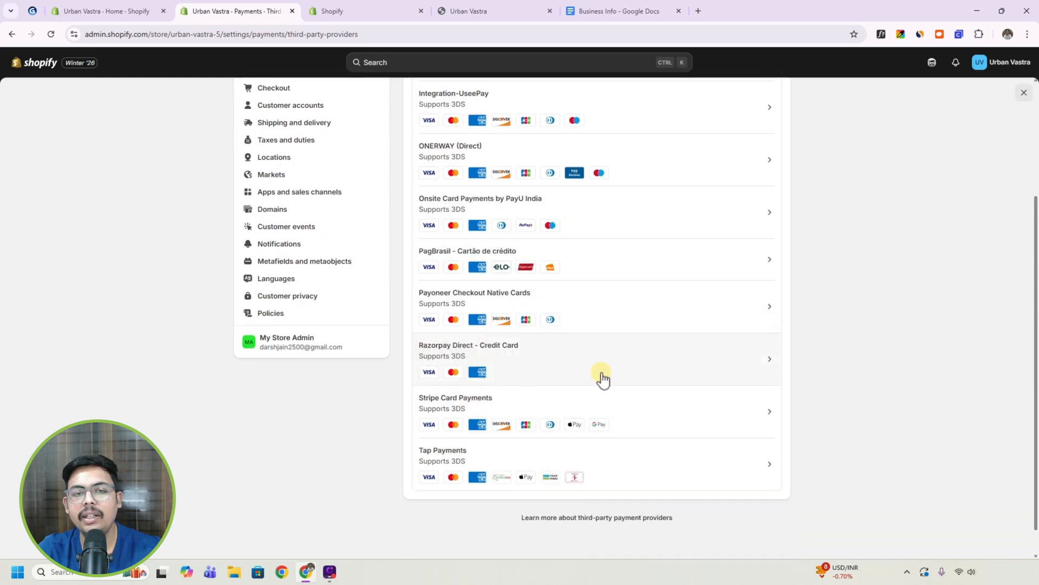
click(577, 364)
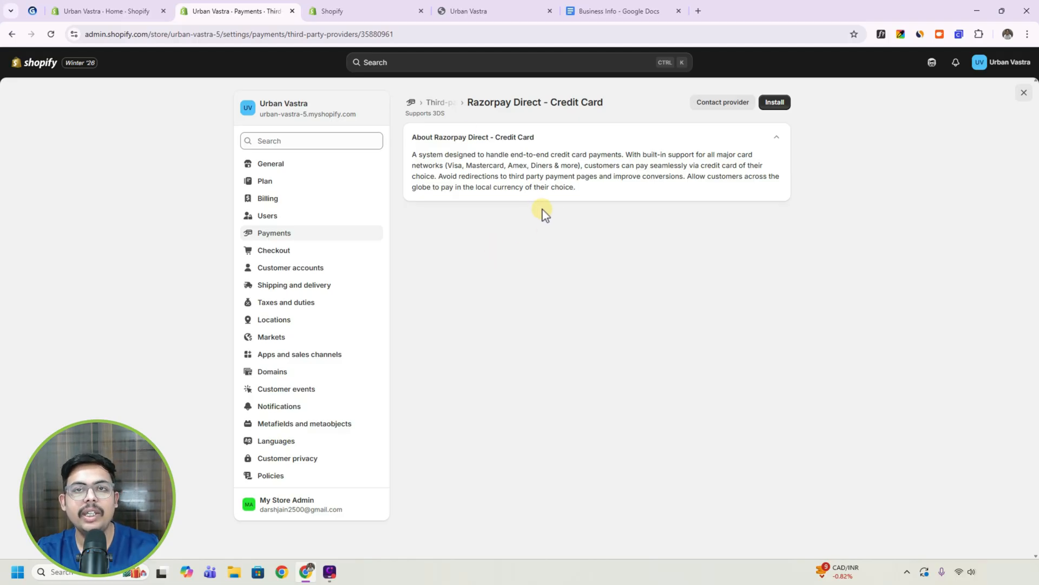
Check the tutorial outline for the next topic and open the store's Domains settings.
click(33, 11)
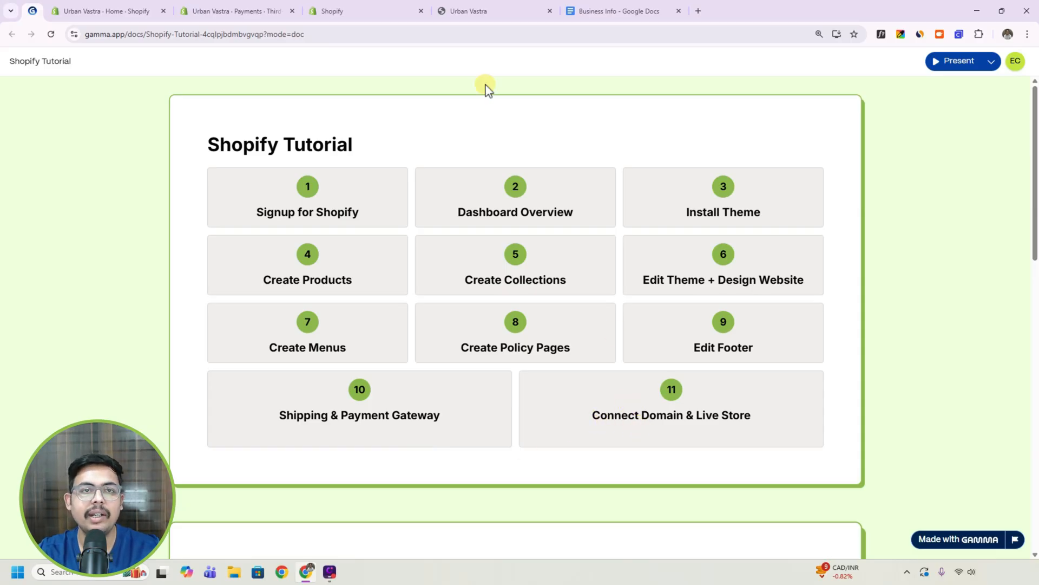
click(274, 7)
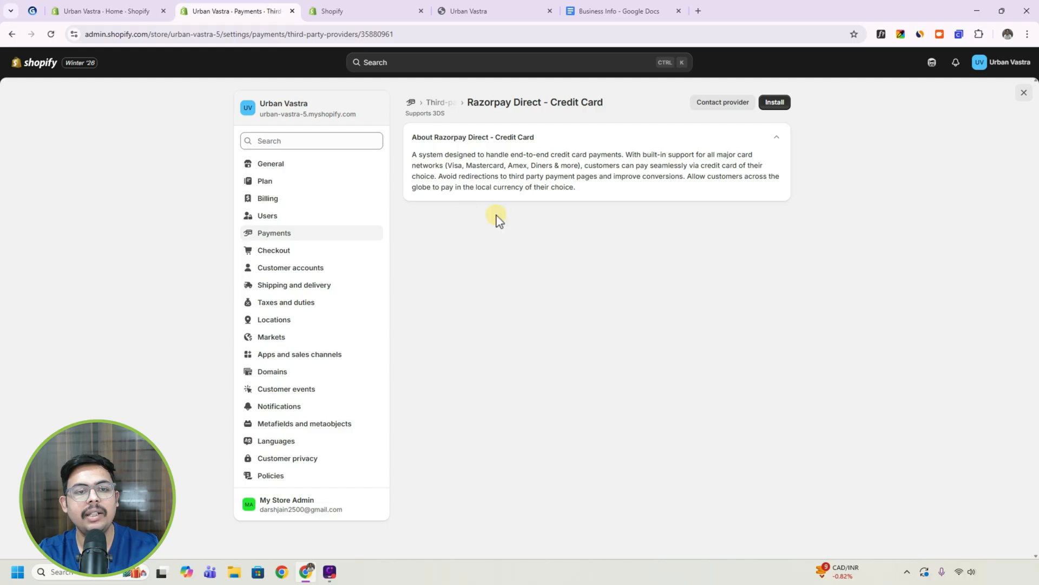
click(273, 371)
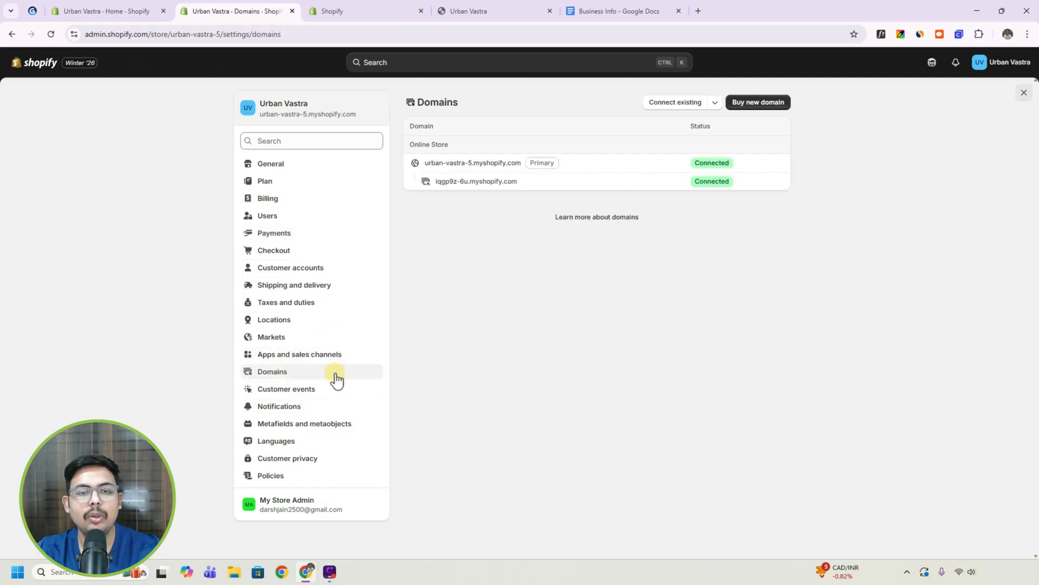
Compare the storefront's myshopify.com address with the custom domain of the tutor's own website, and return to the Domains settings.
click(467, 6)
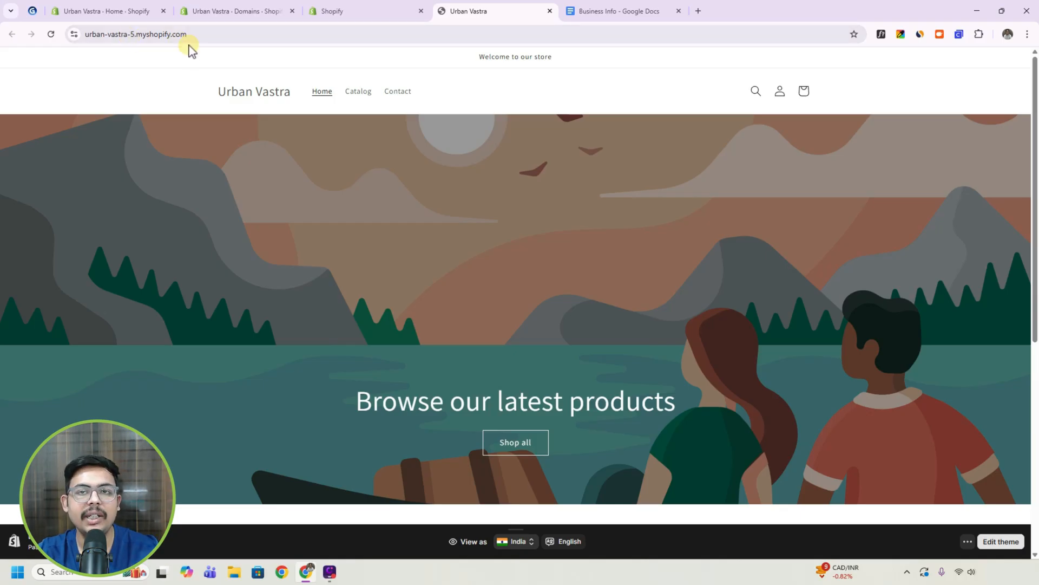
click(696, 11)
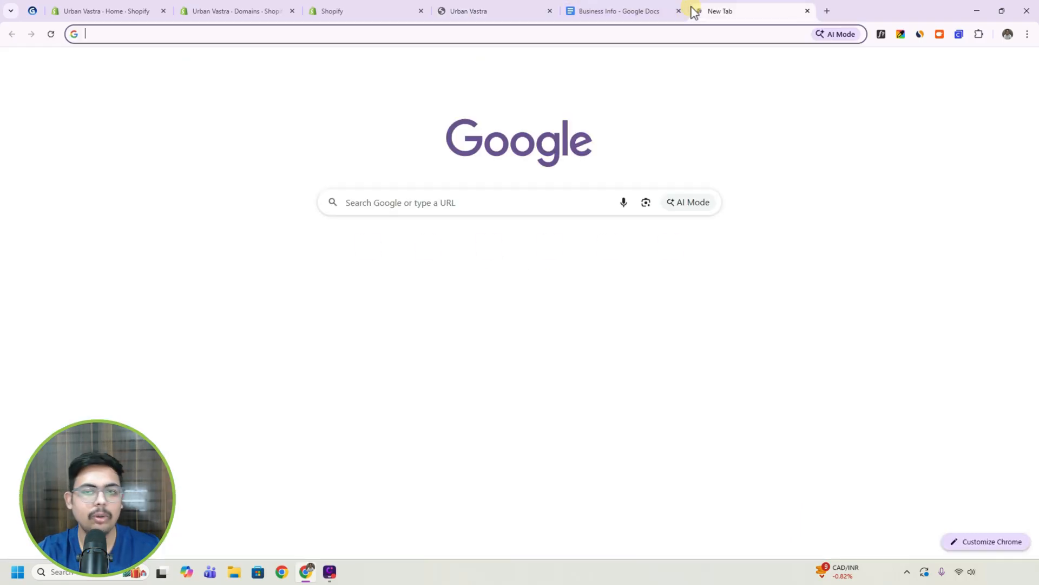
text(da)
key(Return)
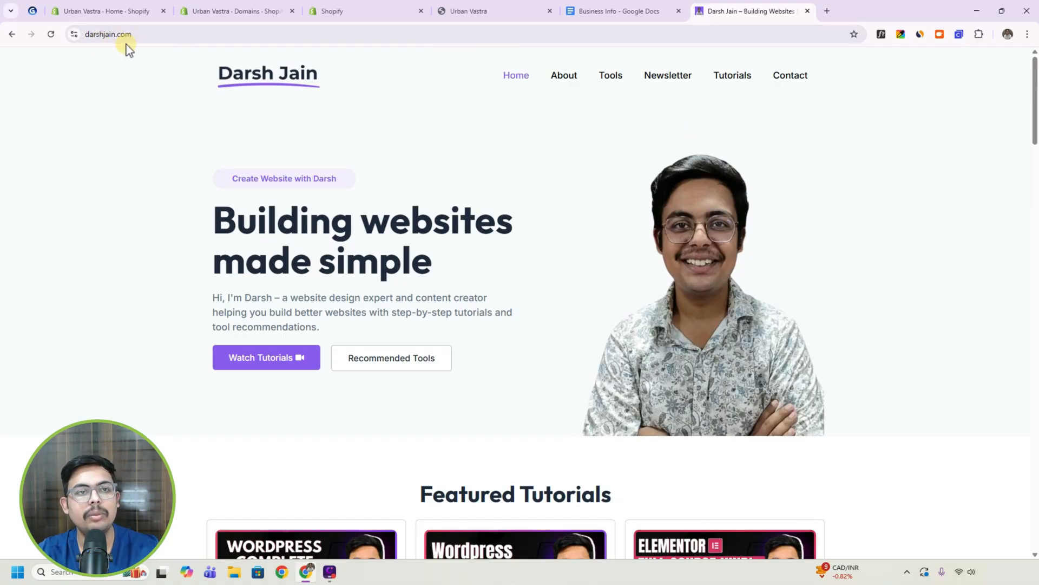
click(404, 10)
click(465, 11)
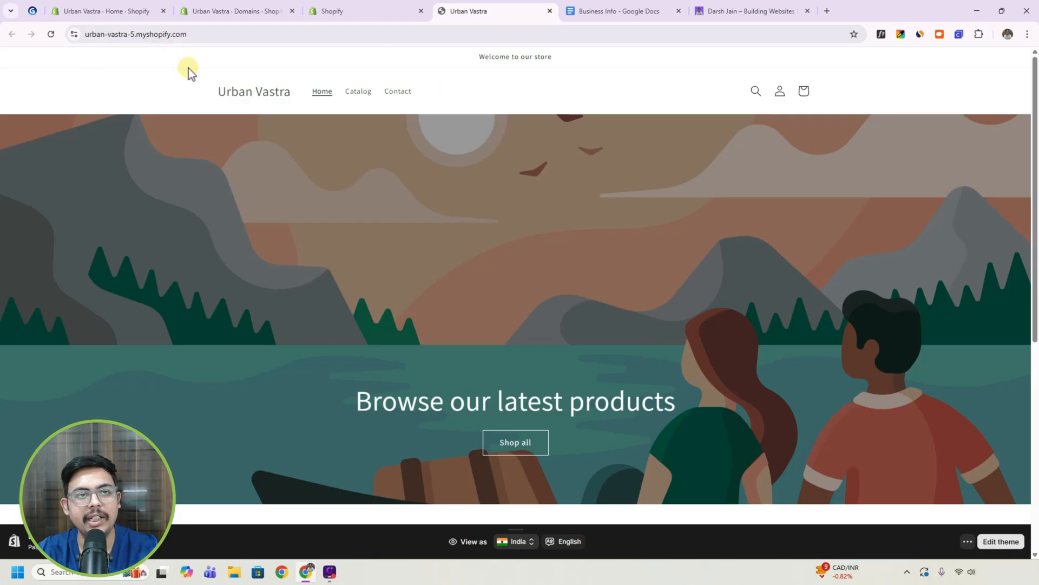
click(250, 10)
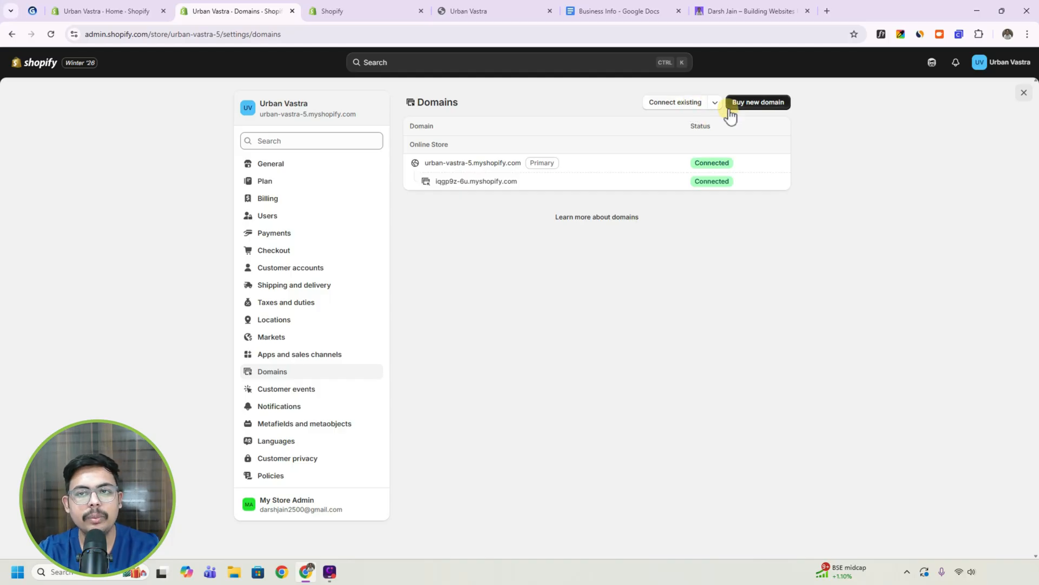
Review Shopify's options for buying a new domain, look up GoDaddy's domain search page, and return to the Domains settings.
click(754, 104)
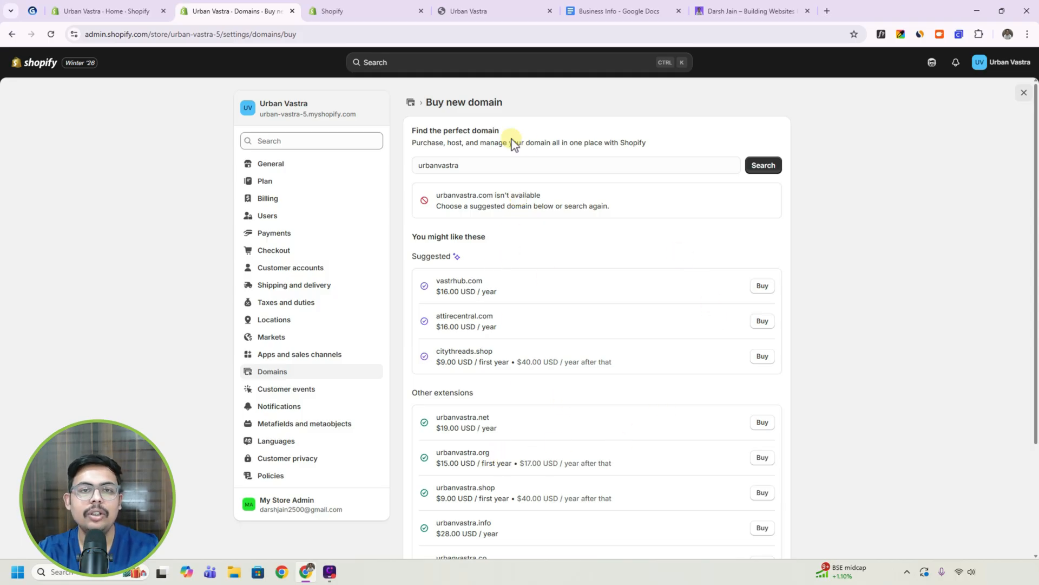
click(411, 104)
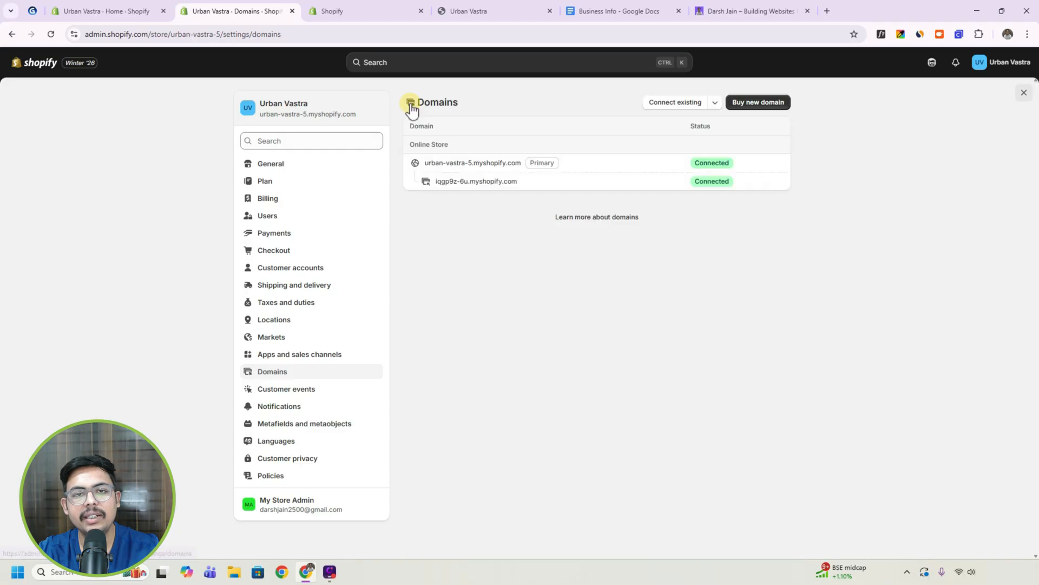
click(828, 11)
text(godaddy)
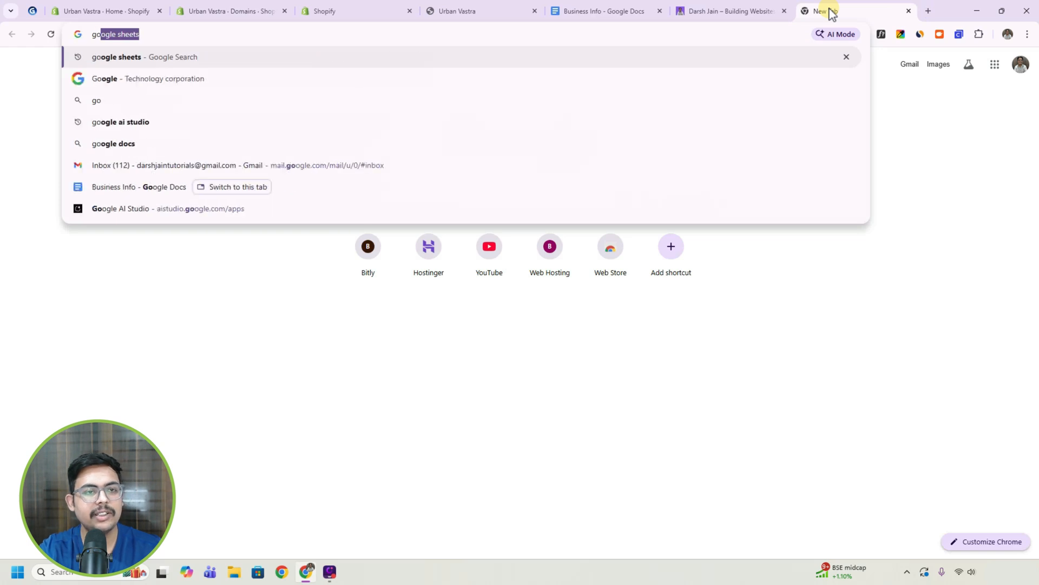
key(Return)
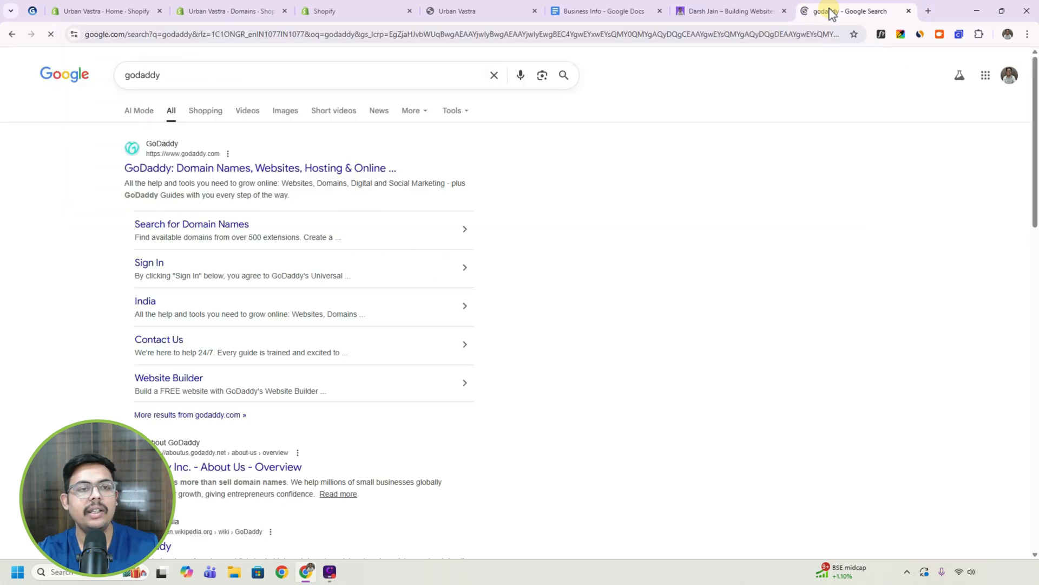
click(223, 218)
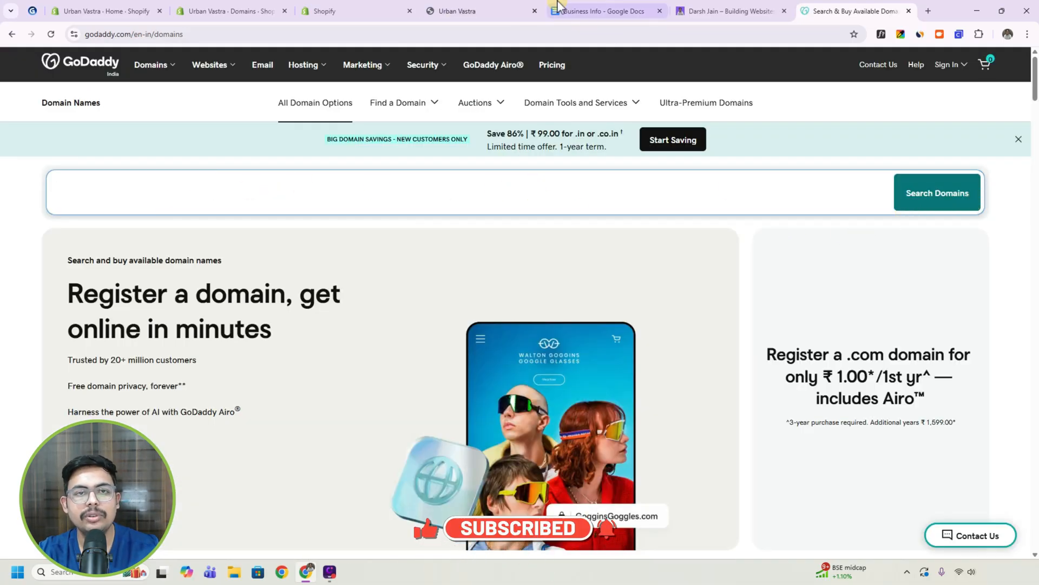
click(233, 10)
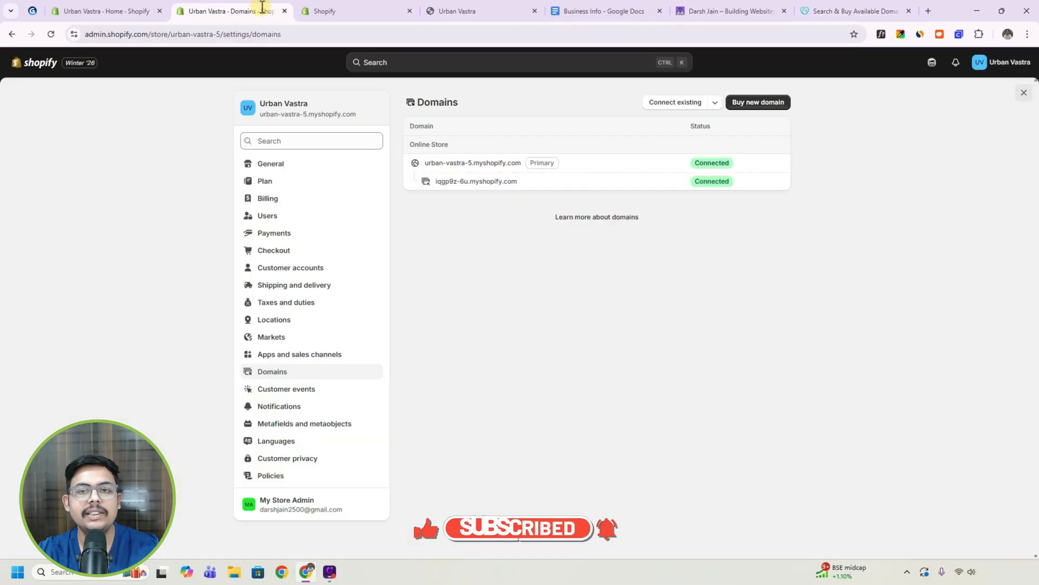
Connect the owner's existing personal .site domain to the store and report its DNS records as updated.
click(665, 102)
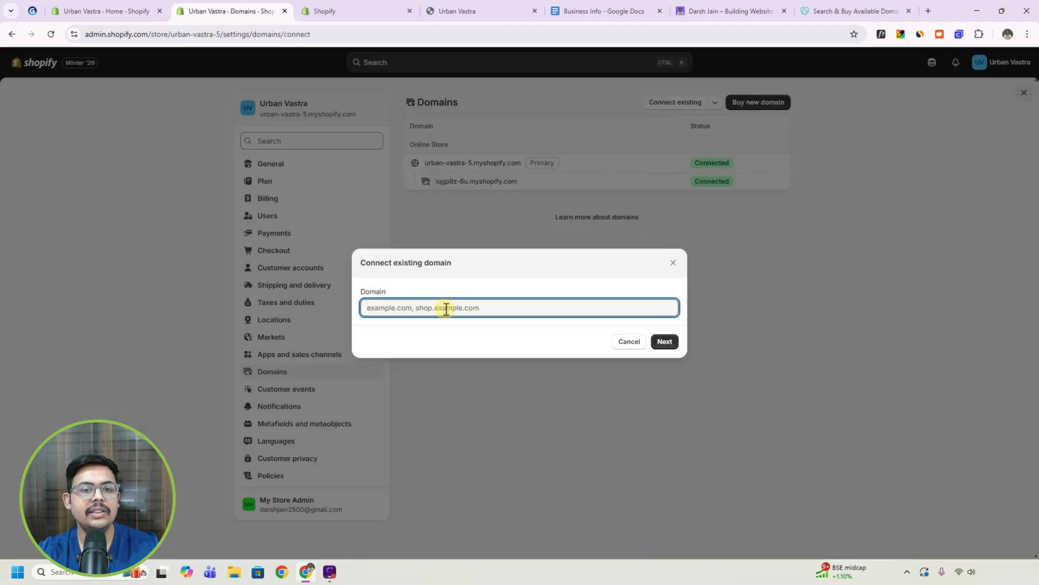
text(darshjain.site)
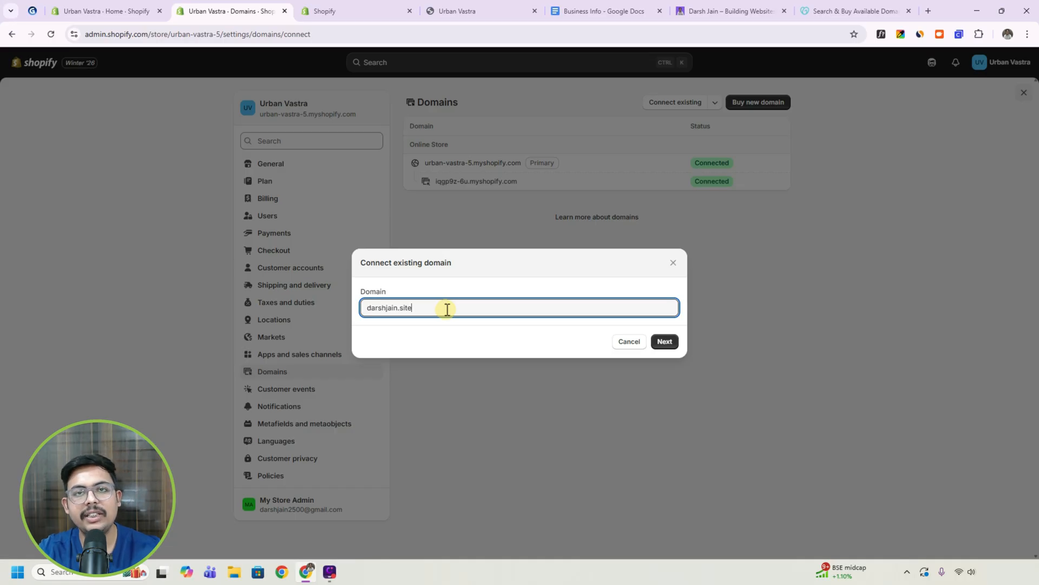
click(663, 342)
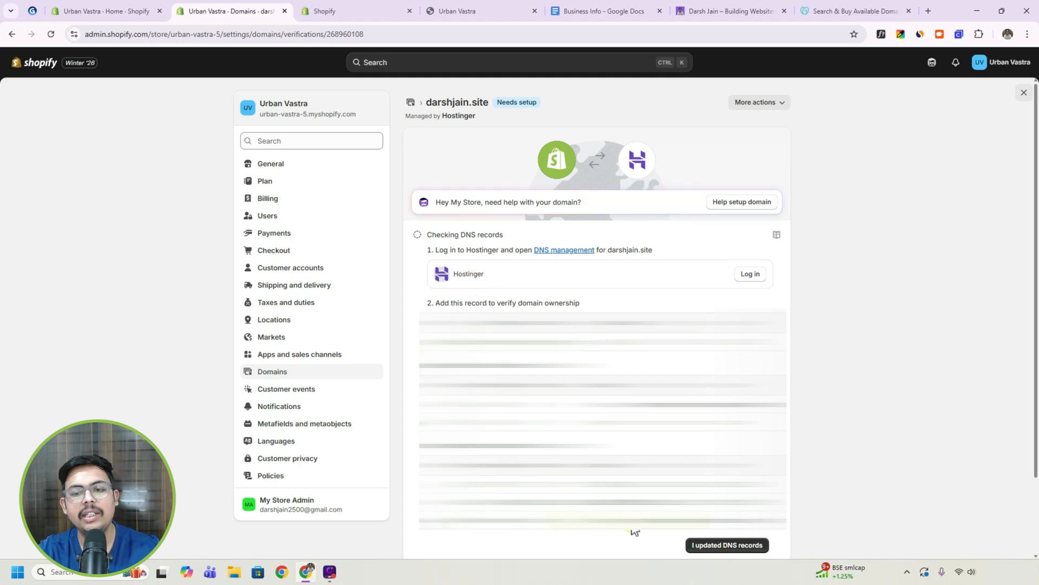
click(711, 548)
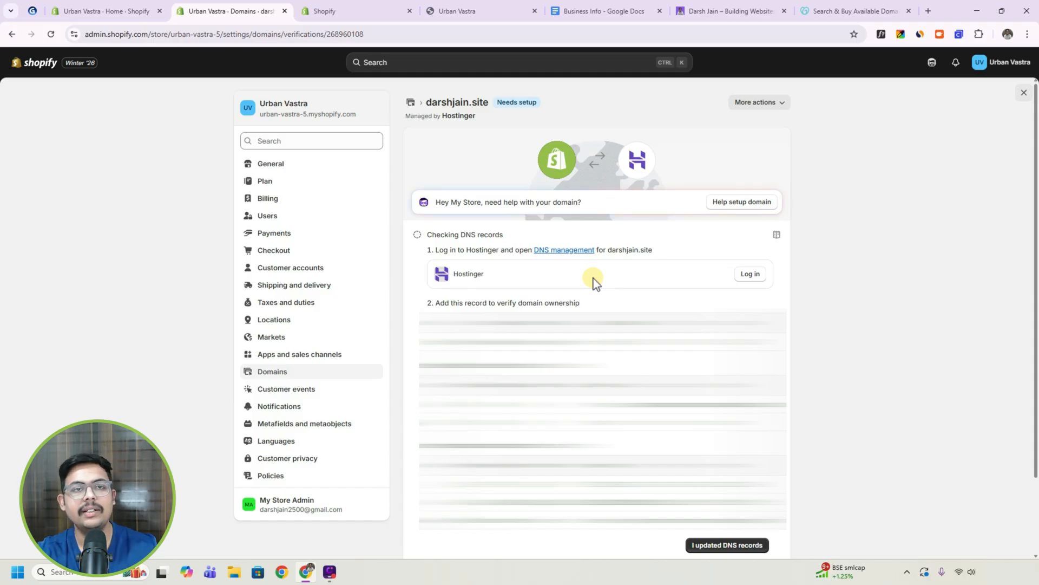
Check the storefront's myshopify.com address, and return to the store admin's home page.
click(444, 11)
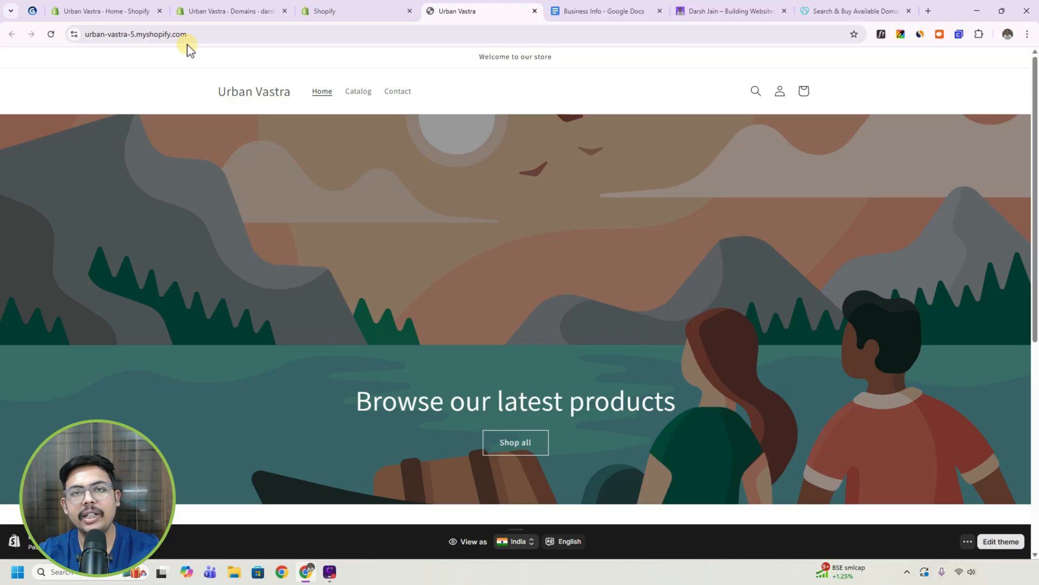
click(209, 10)
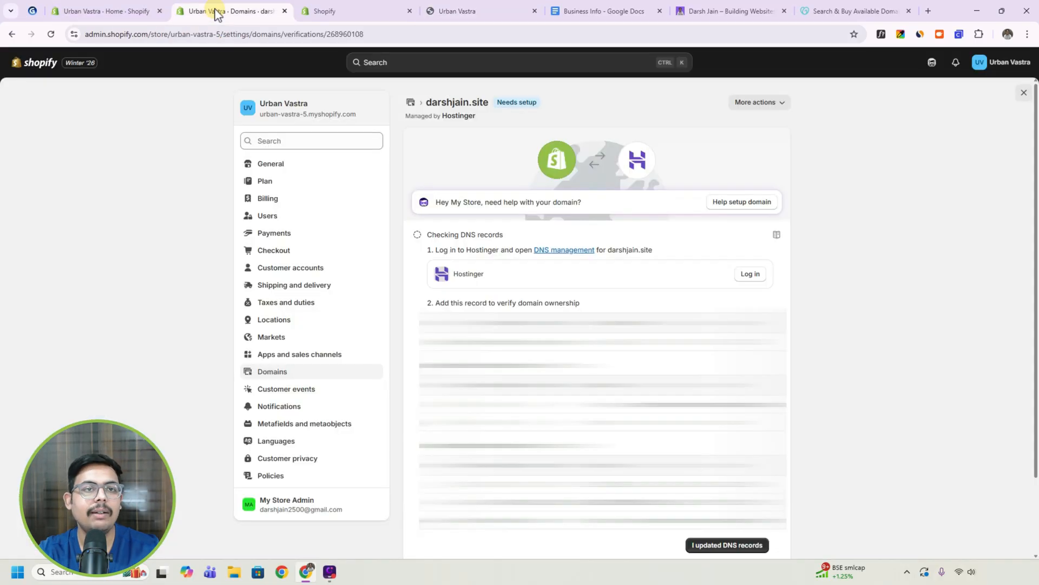
click(30, 66)
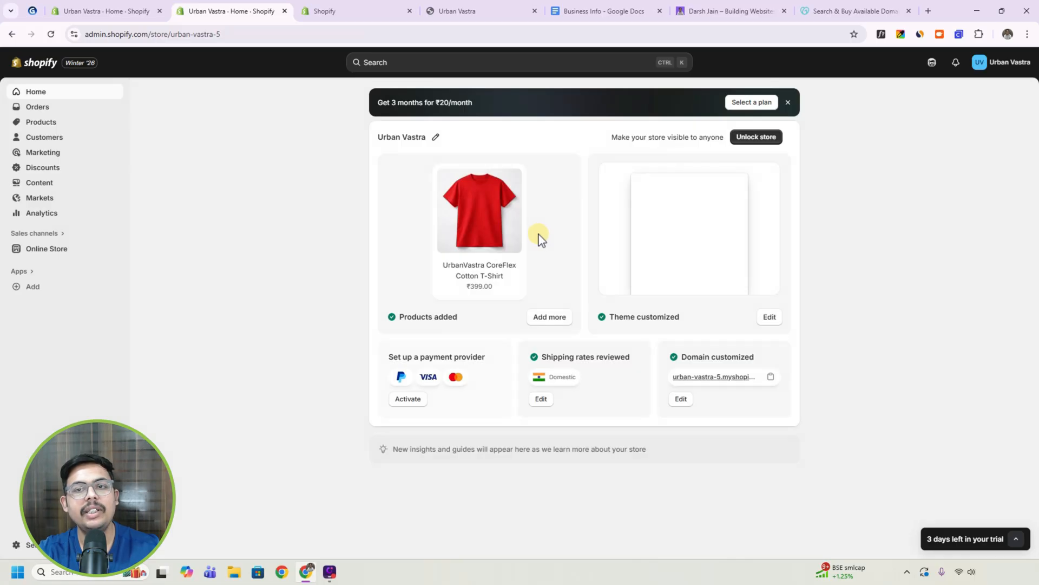
Start unlocking the store, select the Basic plan at ₹20 per month for the first 3 months, and review its subscription checkout.
click(756, 139)
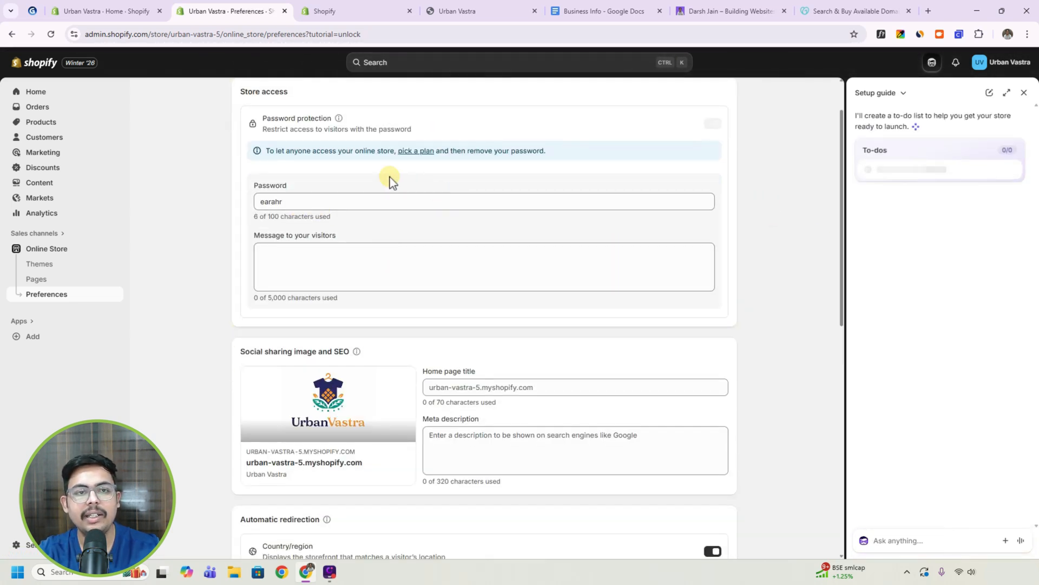
click(417, 155)
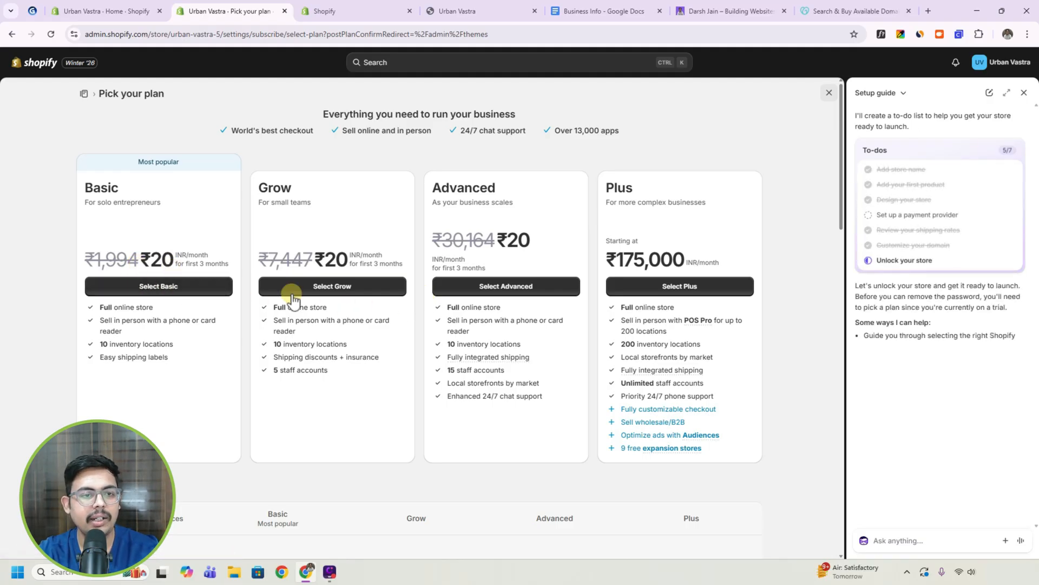
click(147, 286)
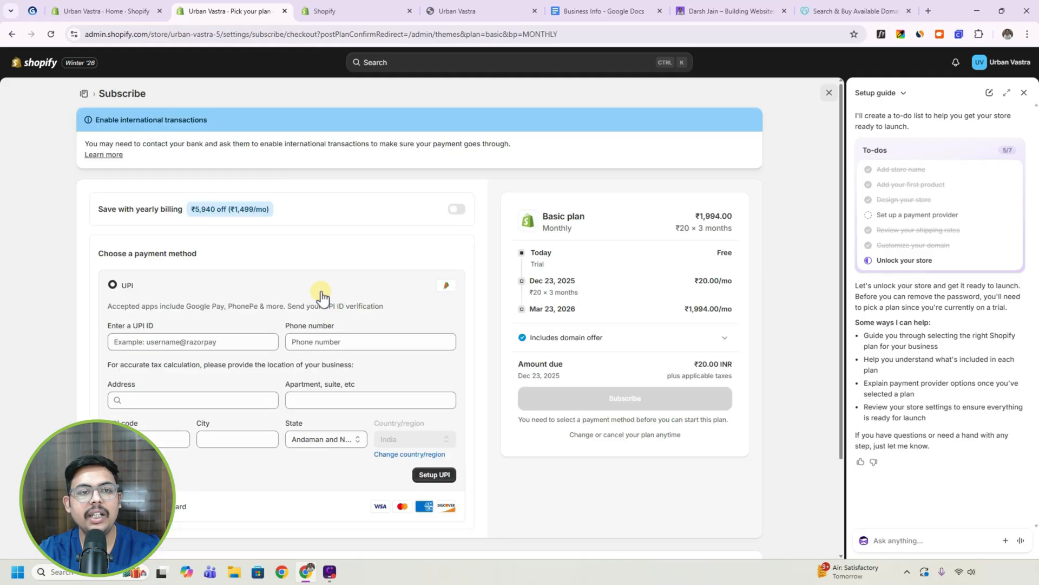
scroll(323, 295, down, 1)
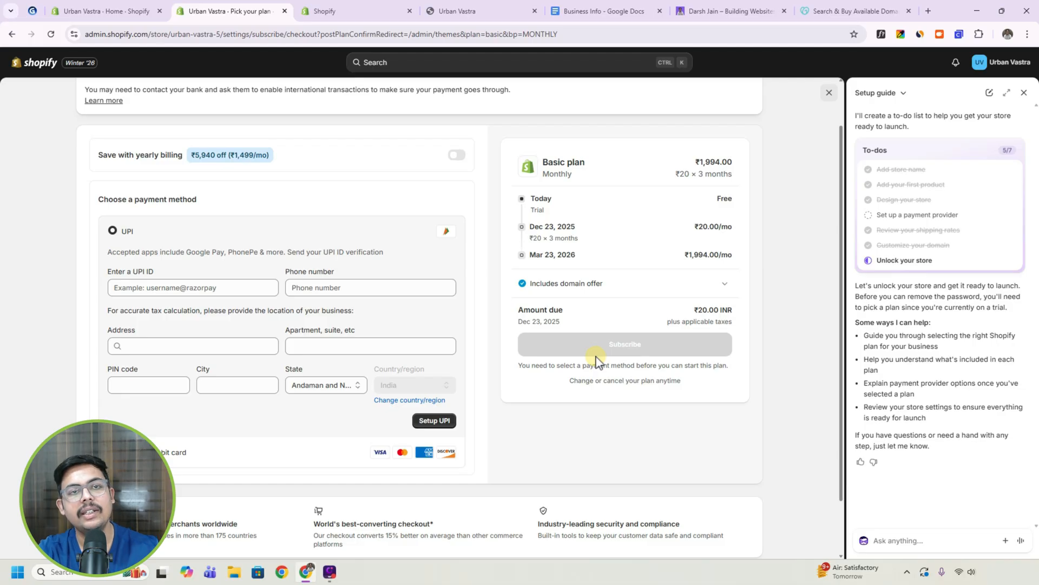
Switch to the Gamma tutorial outline and read through its topics and next-video suggestions to the closing page.
click(33, 12)
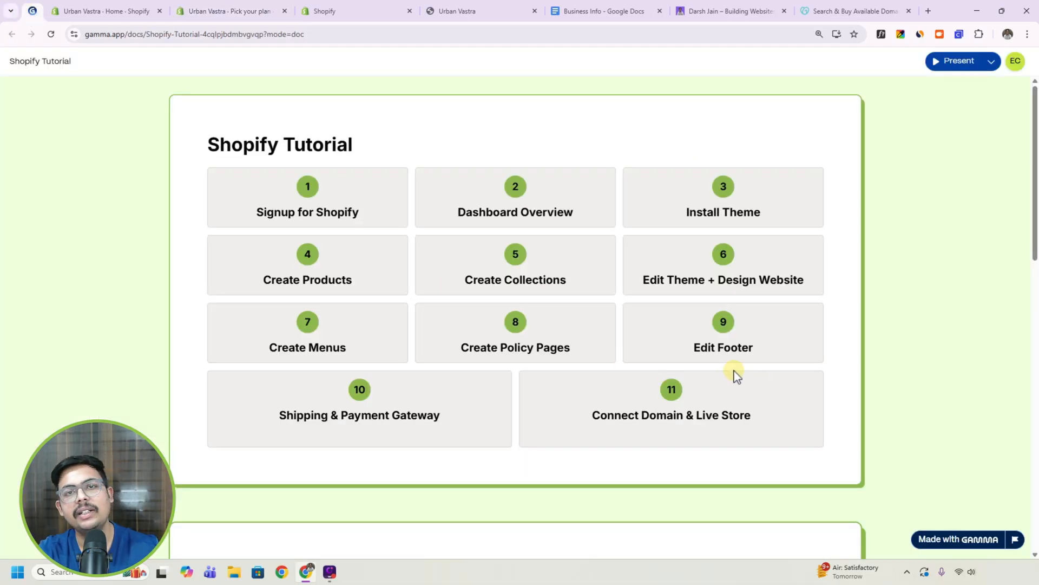
scroll(823, 382, down, 8)
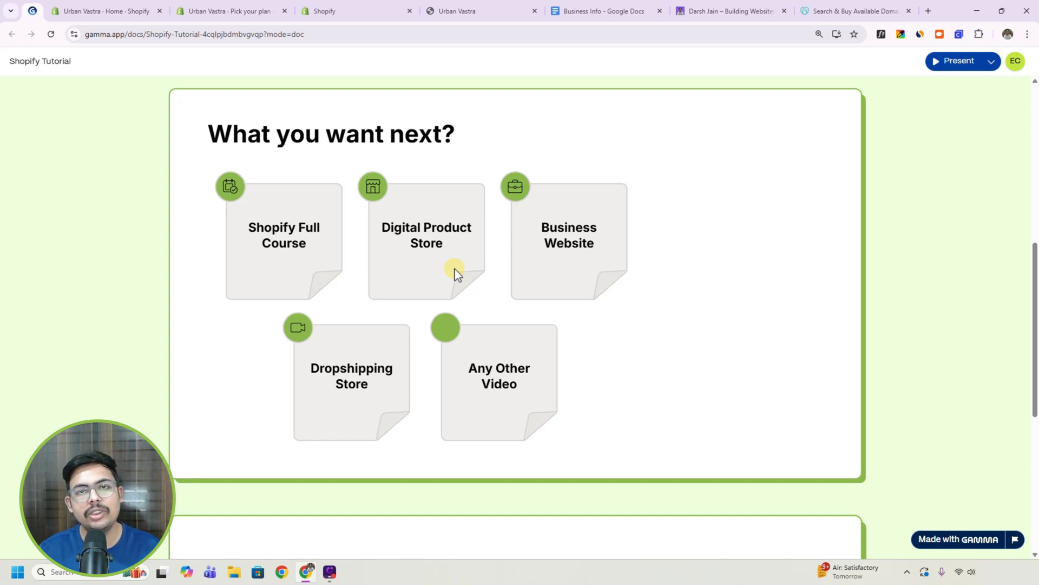
scroll(455, 273, down, 6)
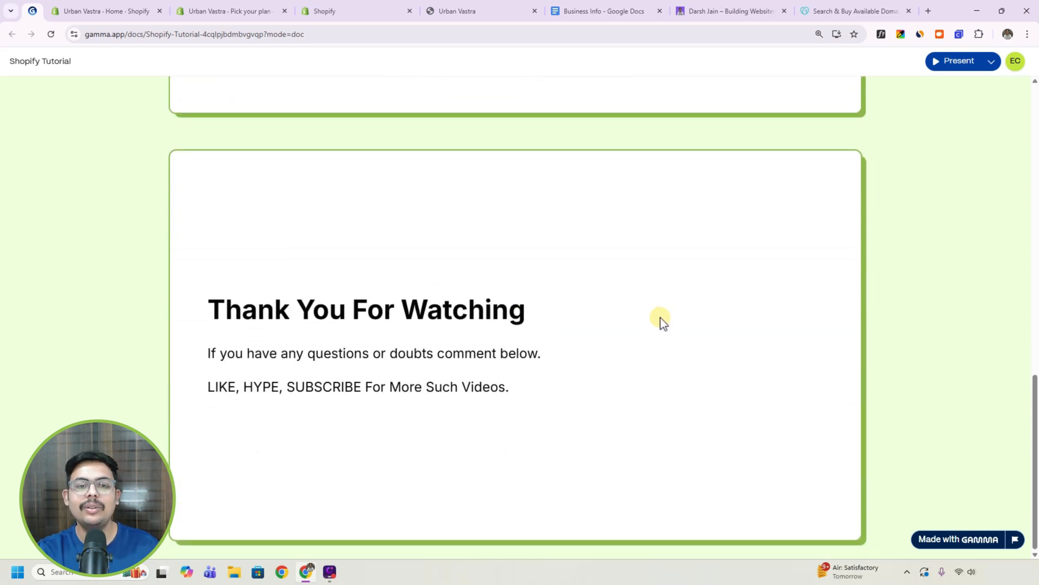